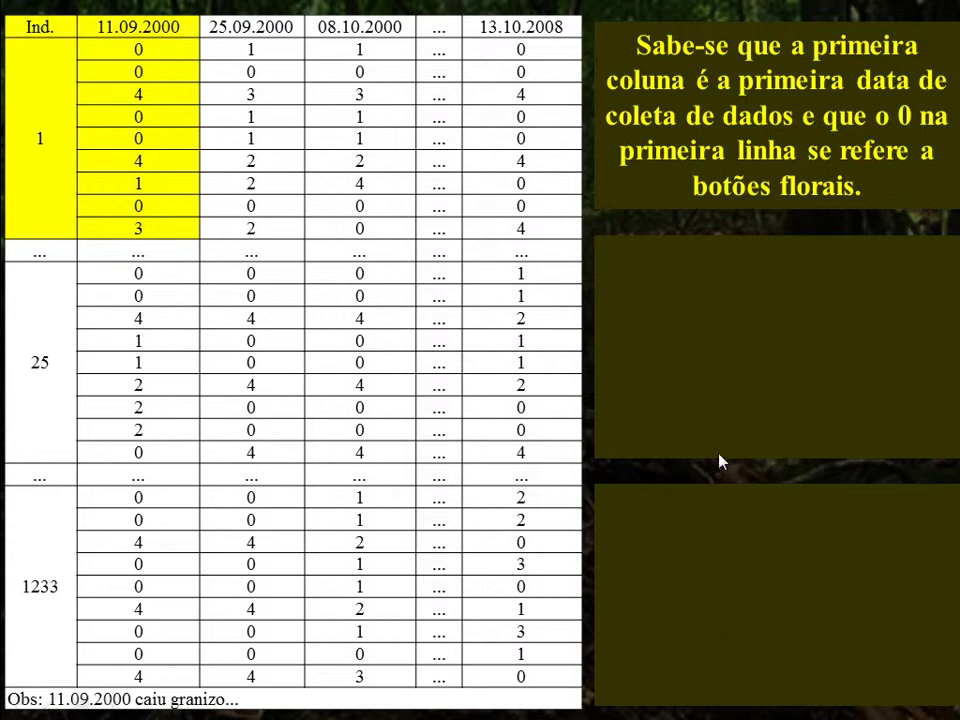
{"action": "left_click", "coordinate": [838, 514]}
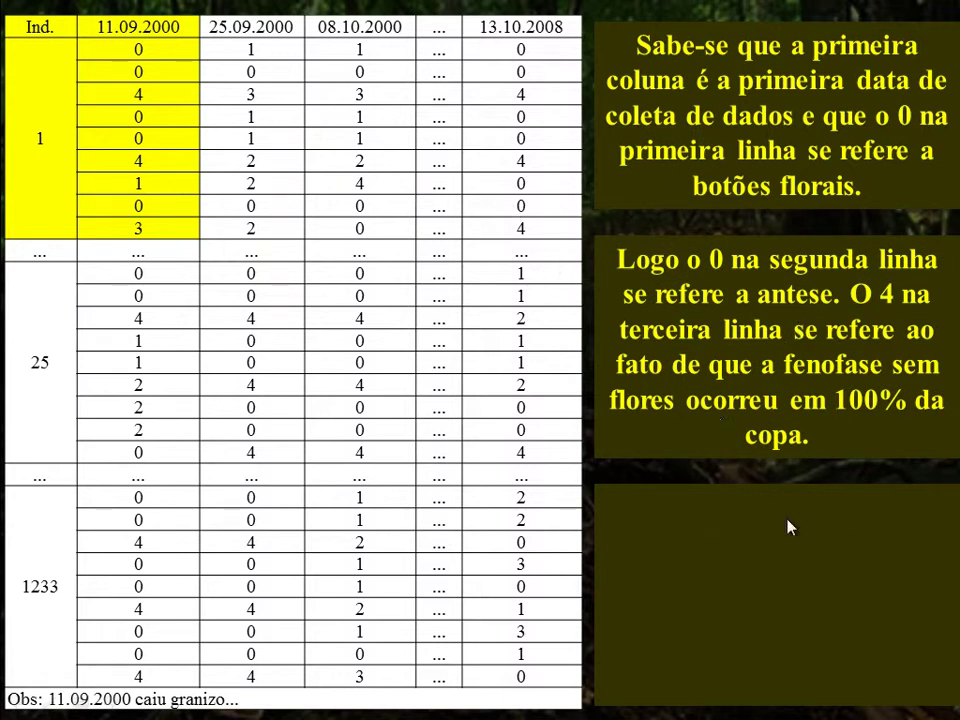
{"action": "left_click", "coordinate": [690, 557]}
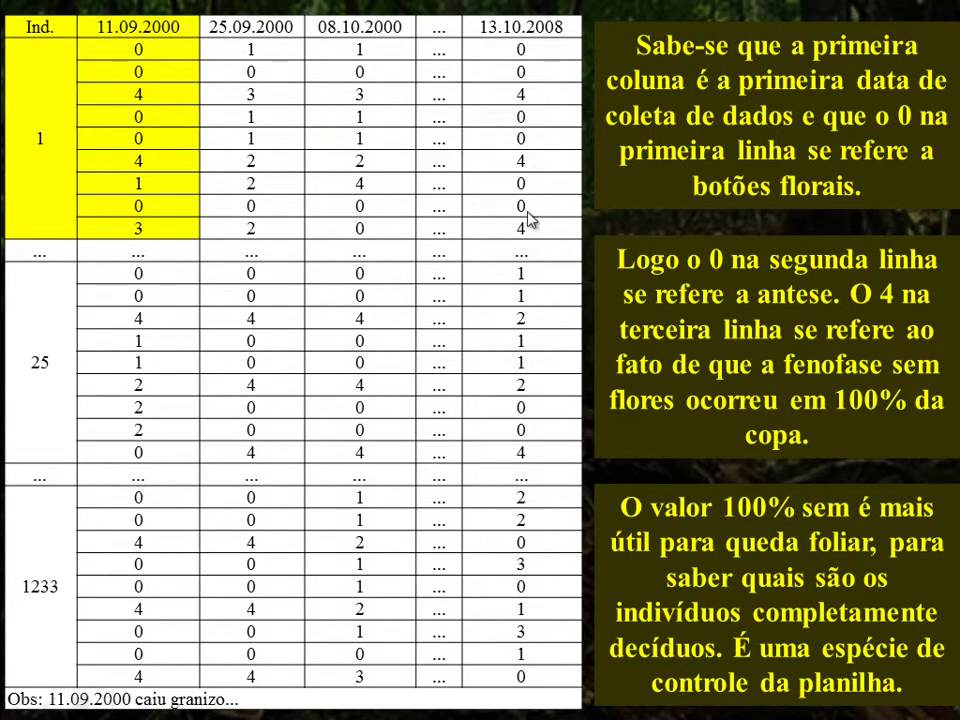
{"action": "left_click", "coordinate": [616, 471]}
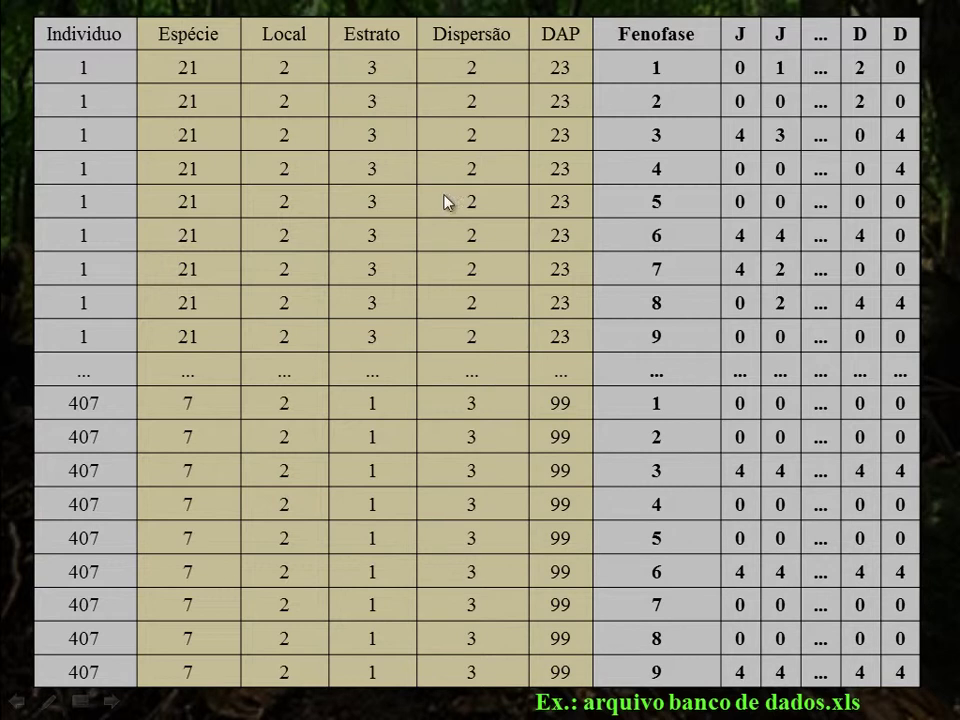
{"action": "left_click", "coordinate": [95, 266]}
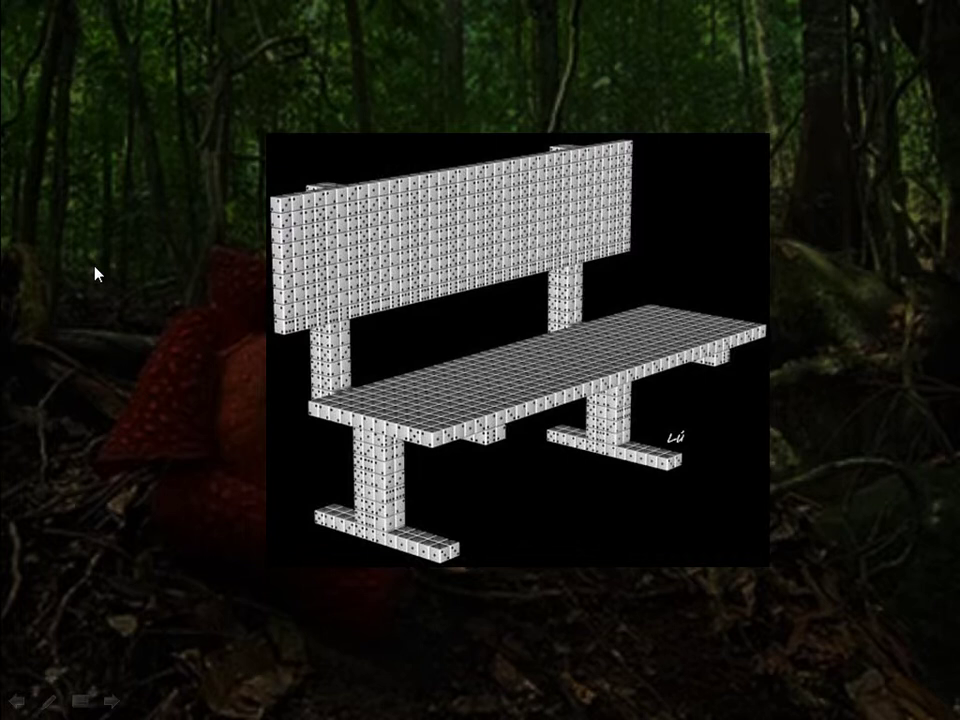
- Switch from the slideshow to the tese2006+pablo workbook in Excel and look over the extent of its data rows
{"action": "key", "text": "Escape"}
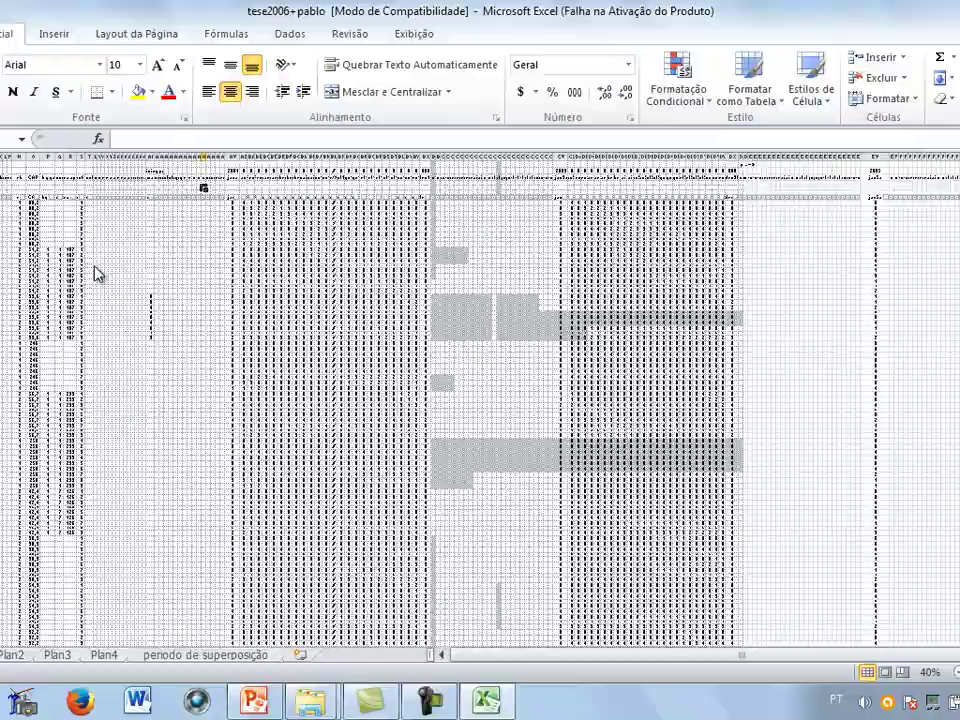
{"action": "scroll", "coordinate": [95, 268], "scroll_direction": "down", "scroll_amount": 1}
{"action": "scroll", "coordinate": [97, 272], "scroll_direction": "down", "scroll_amount": 12}
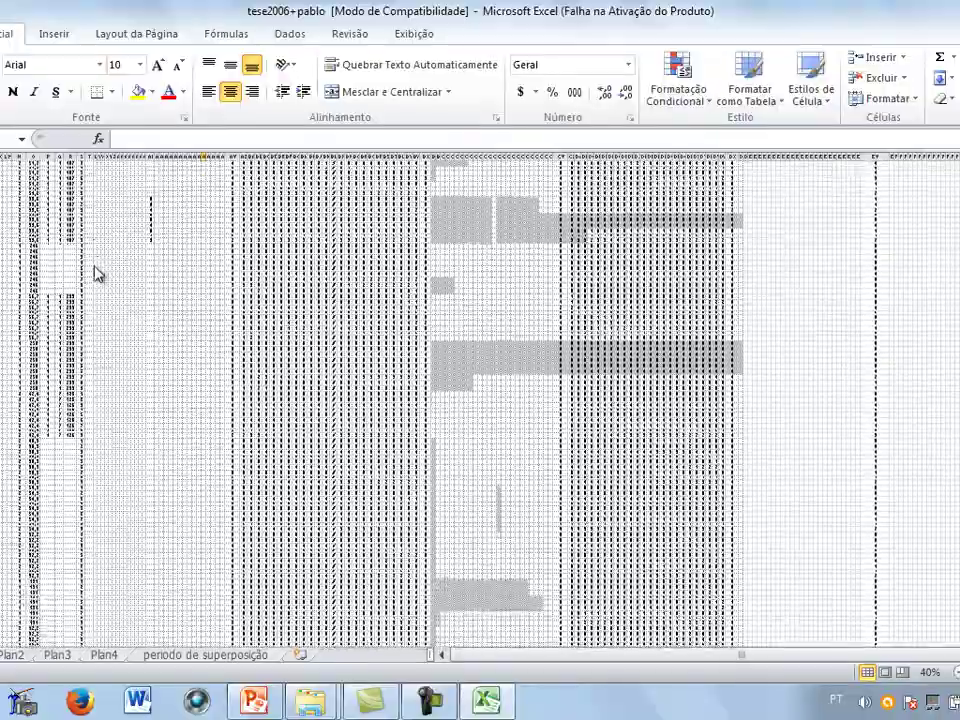
{"action": "scroll", "coordinate": [97, 272], "scroll_direction": "down", "scroll_amount": 12}
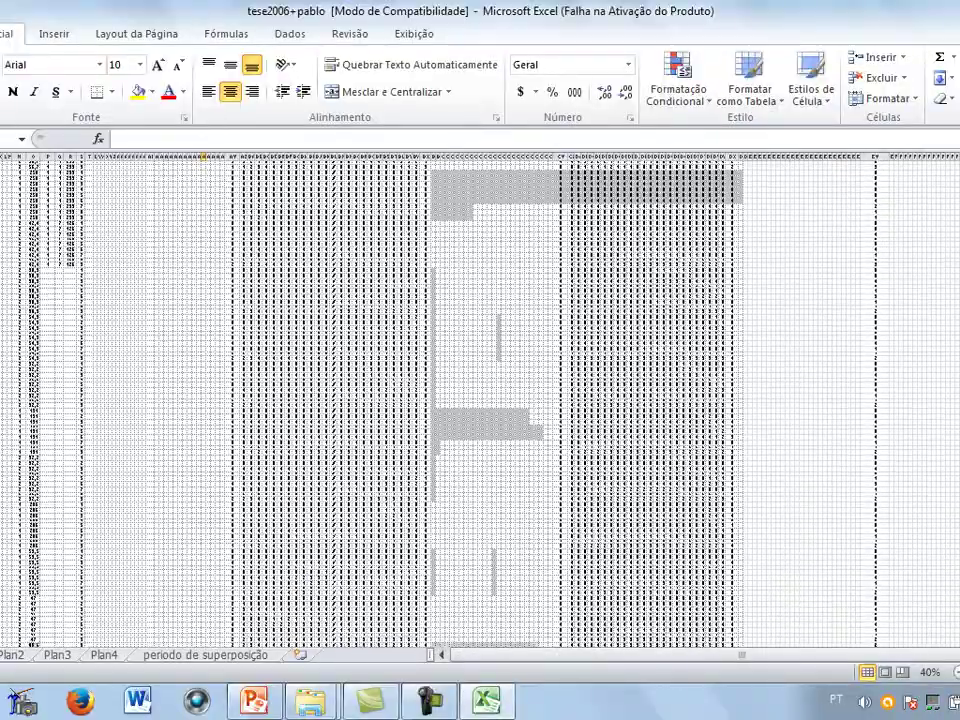
{"action": "scroll", "coordinate": [368, 410], "scroll_direction": "down", "scroll_amount": 12}
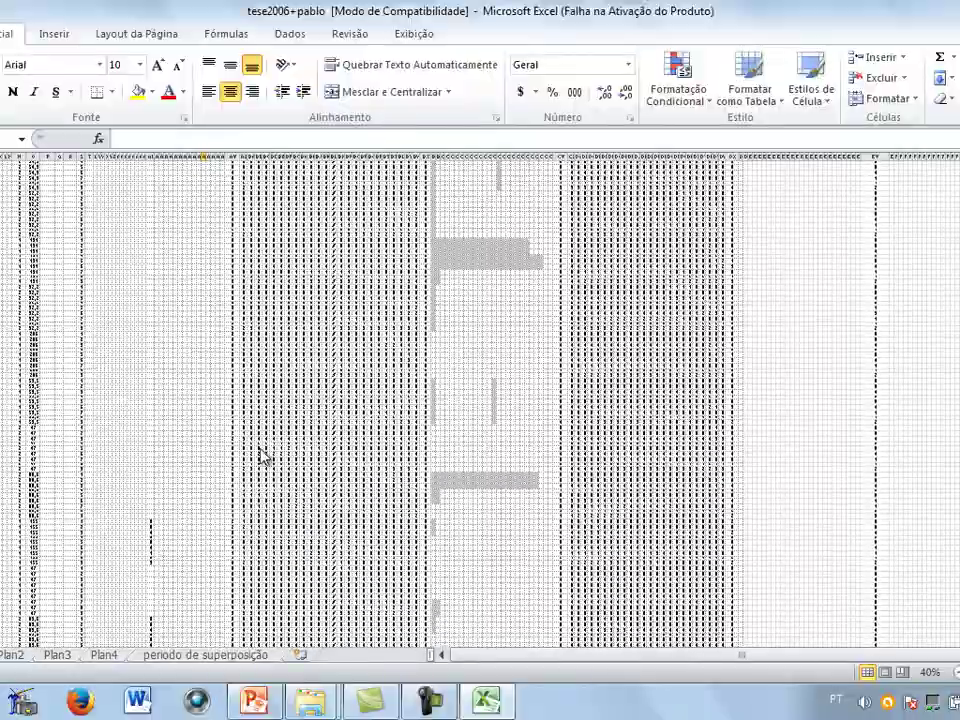
{"action": "scroll", "coordinate": [265, 432], "scroll_direction": "down", "scroll_amount": 12}
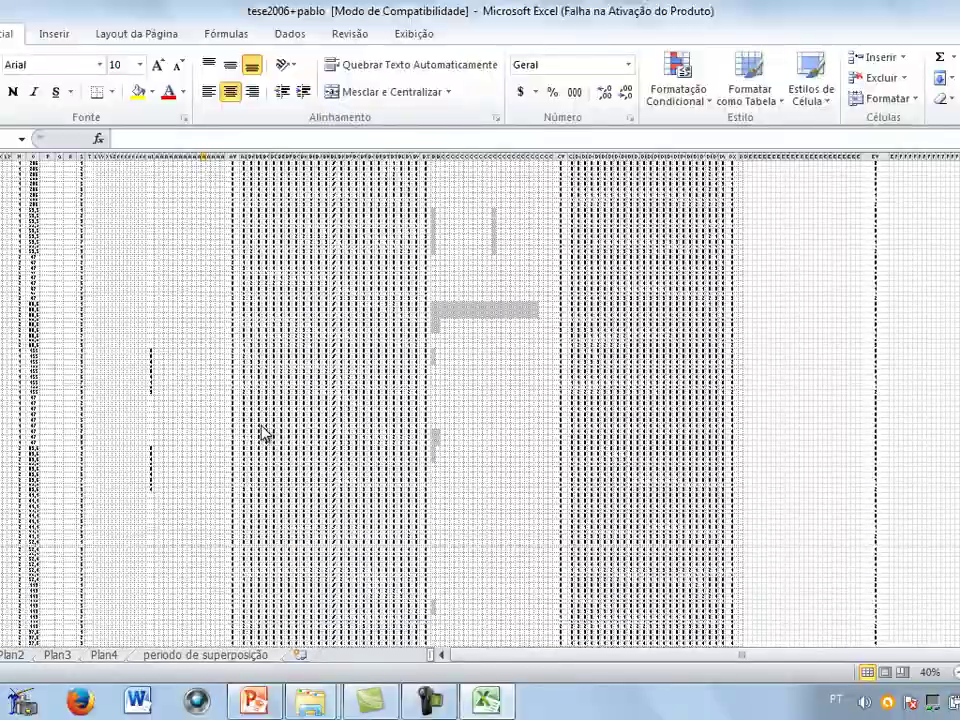
{"action": "scroll", "coordinate": [263, 432], "scroll_direction": "down", "scroll_amount": 12}
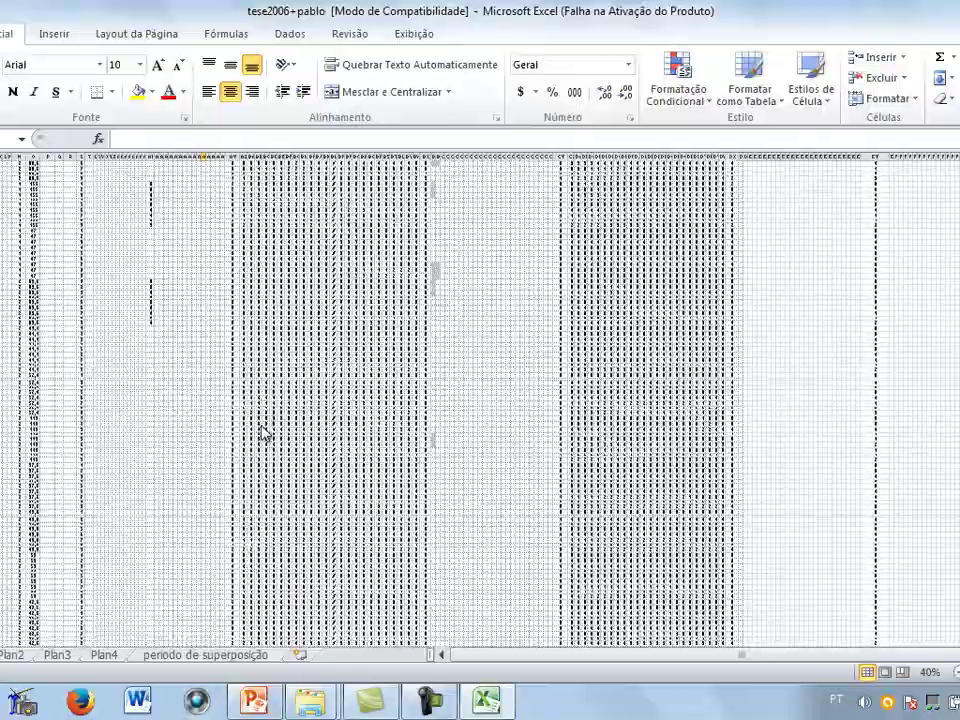
{"action": "scroll", "coordinate": [298, 478], "scroll_direction": "down", "scroll_amount": 3}
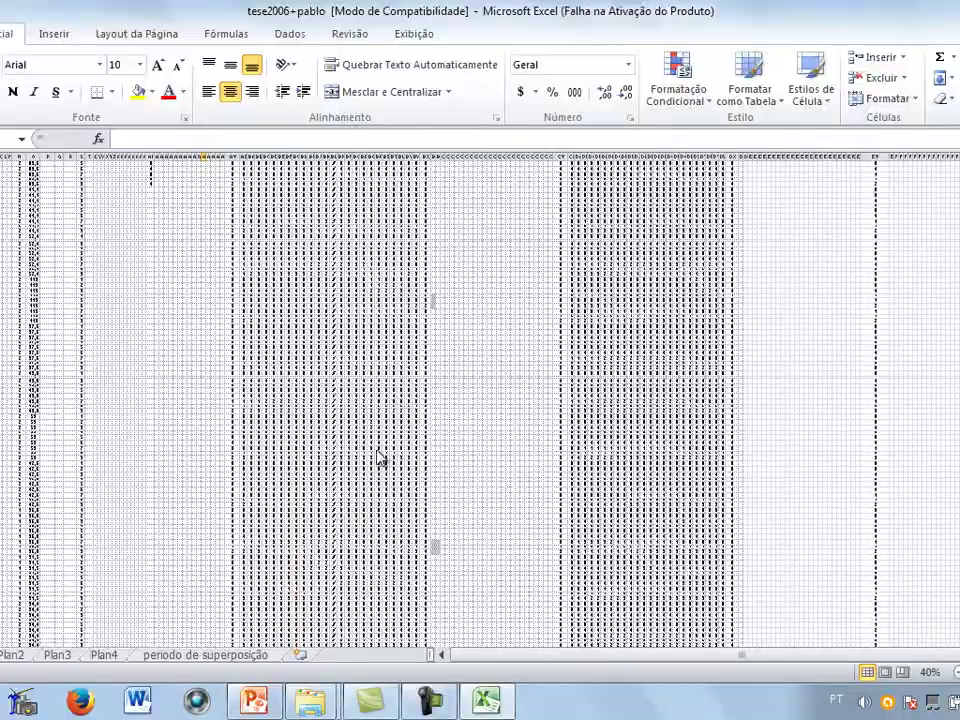
{"action": "scroll", "coordinate": [358, 503], "scroll_direction": "down", "scroll_amount": 10}
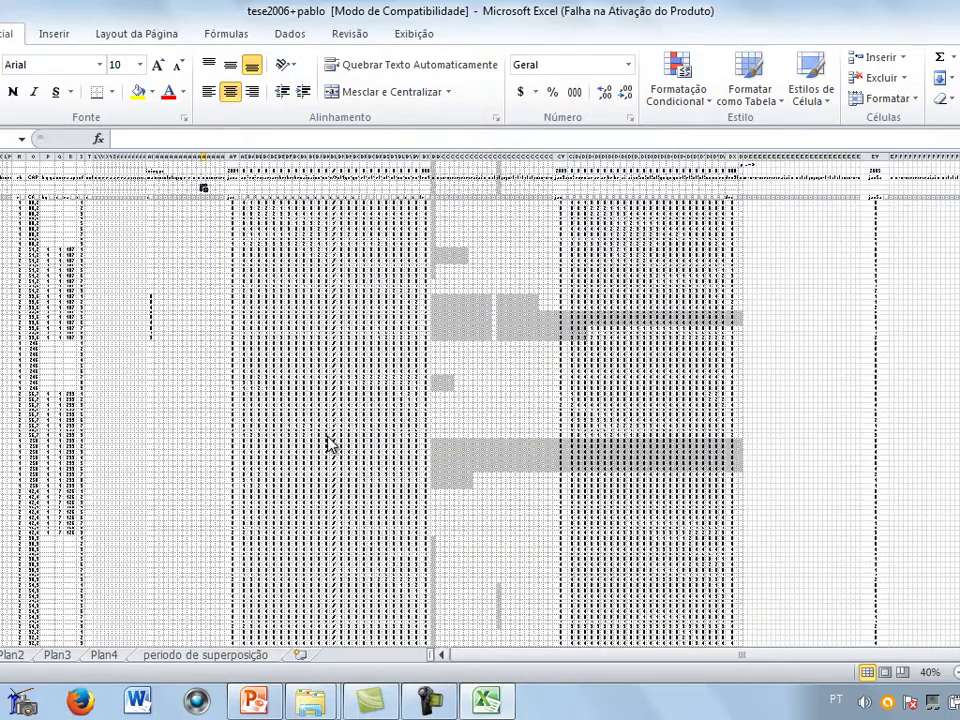
- Enlarge the worksheet to 180% and examine the monthly scores and the descriptive columns at the start of the table
{"action": "scroll", "coordinate": [321, 450], "scroll_direction": "up", "scroll_amount": 3}
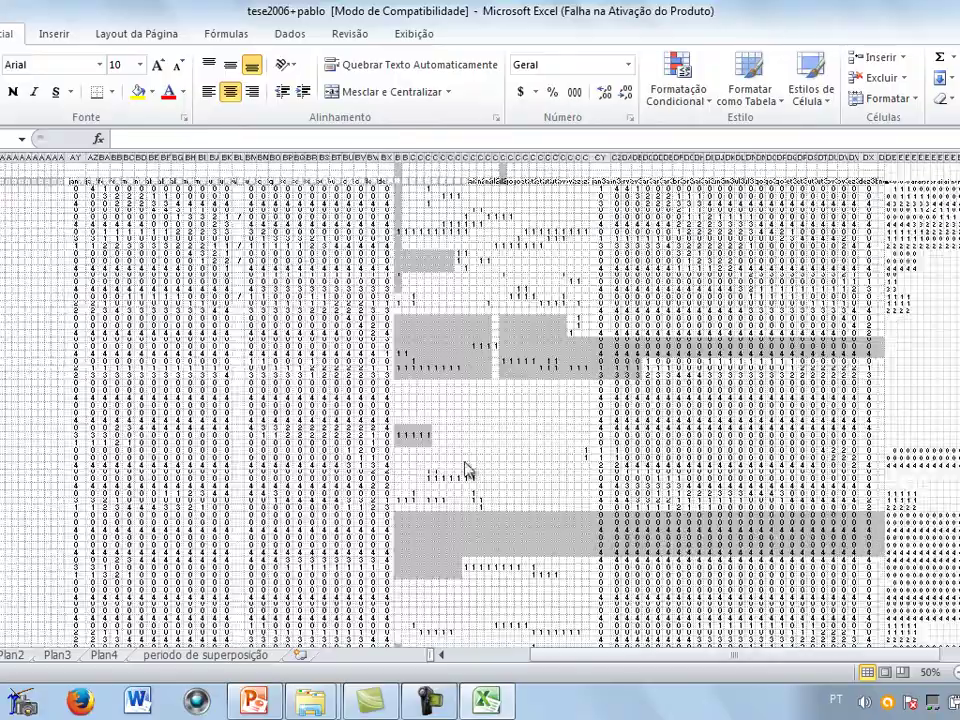
{"action": "scroll", "coordinate": [375, 171], "scroll_direction": "up", "scroll_amount": 4}
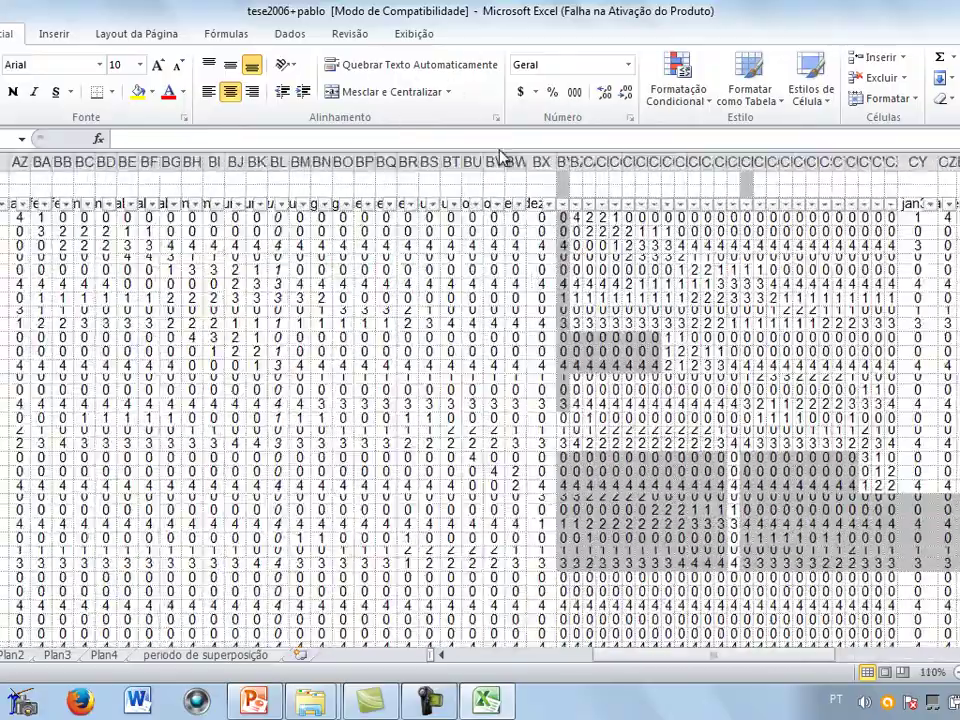
{"action": "scroll", "coordinate": [407, 274], "scroll_direction": "up", "scroll_amount": 4}
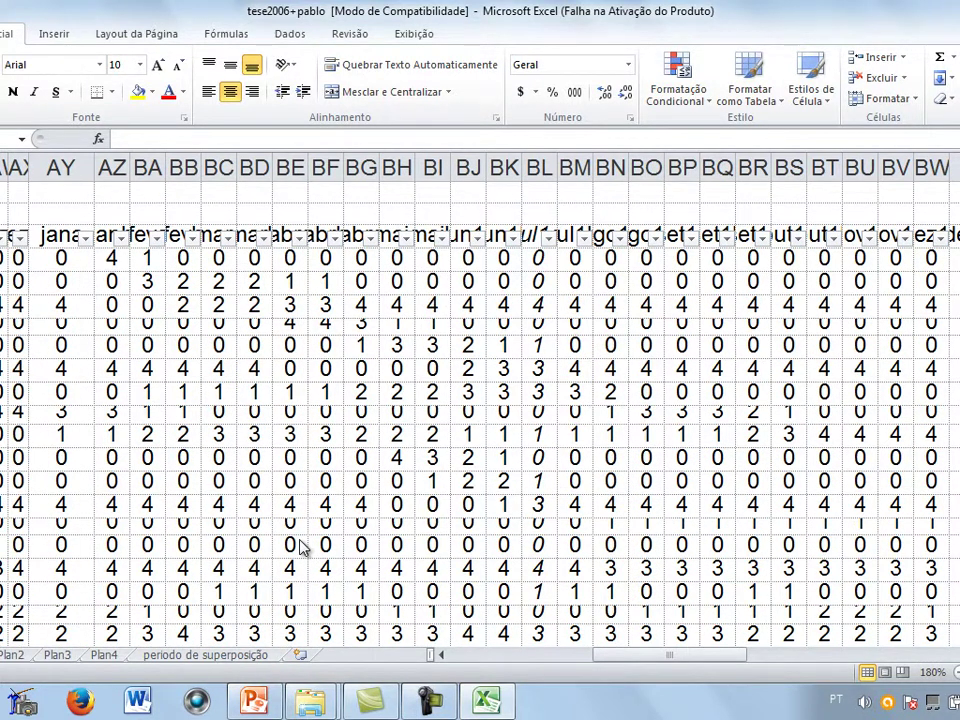
{"action": "scroll", "coordinate": [598, 257], "scroll_direction": "left", "scroll_amount": 10}
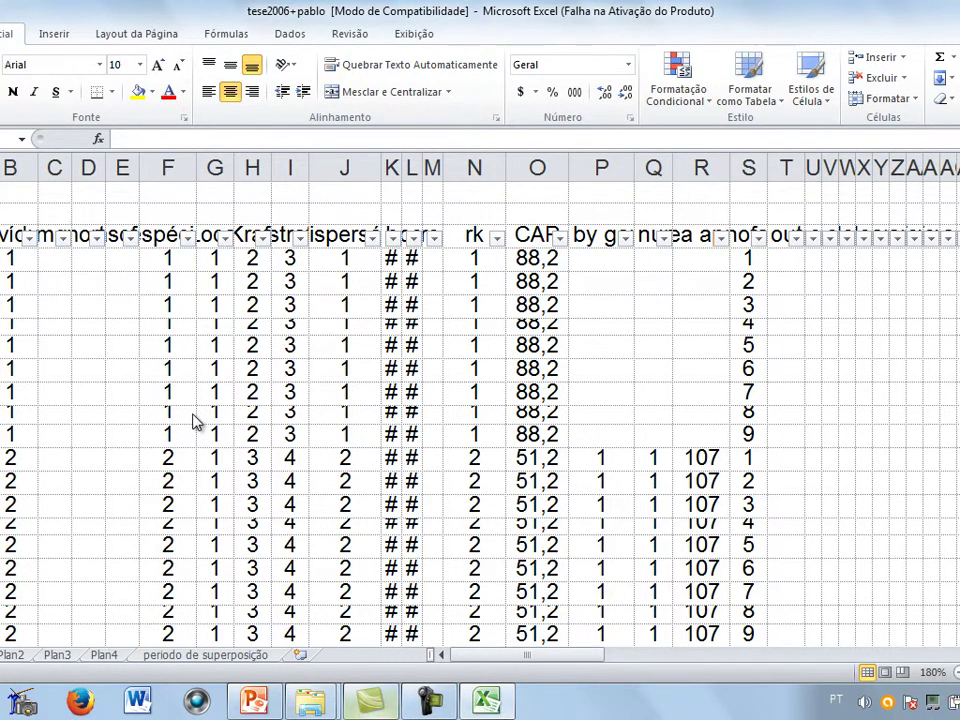
- Restore the tese2006+pablo window, move it fully onto the visible screen and maximize it there
{"action": "key", "text": "alt+Tab"}
{"action": "key", "text": "alt+Tab"}
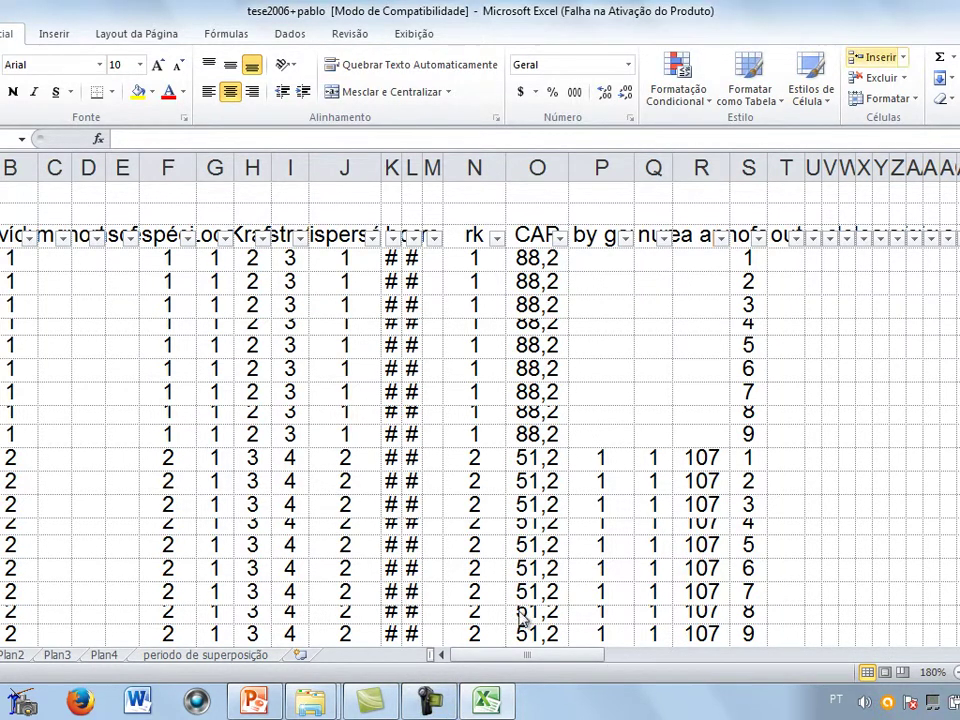
{"action": "key", "text": "super+Down"}
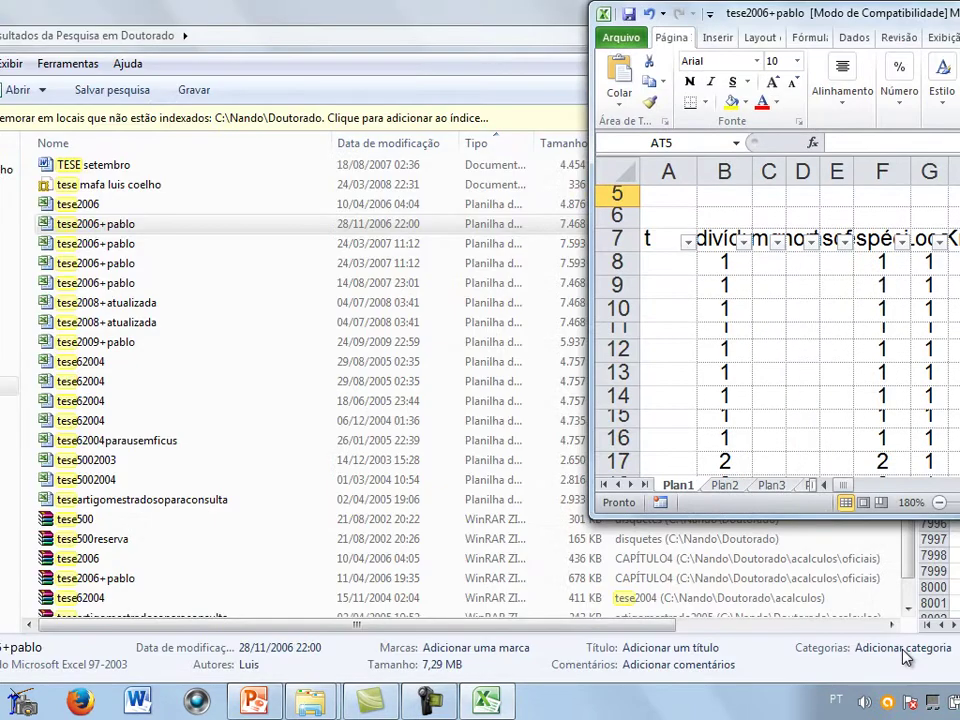
{"action": "key", "text": "super+Left"}
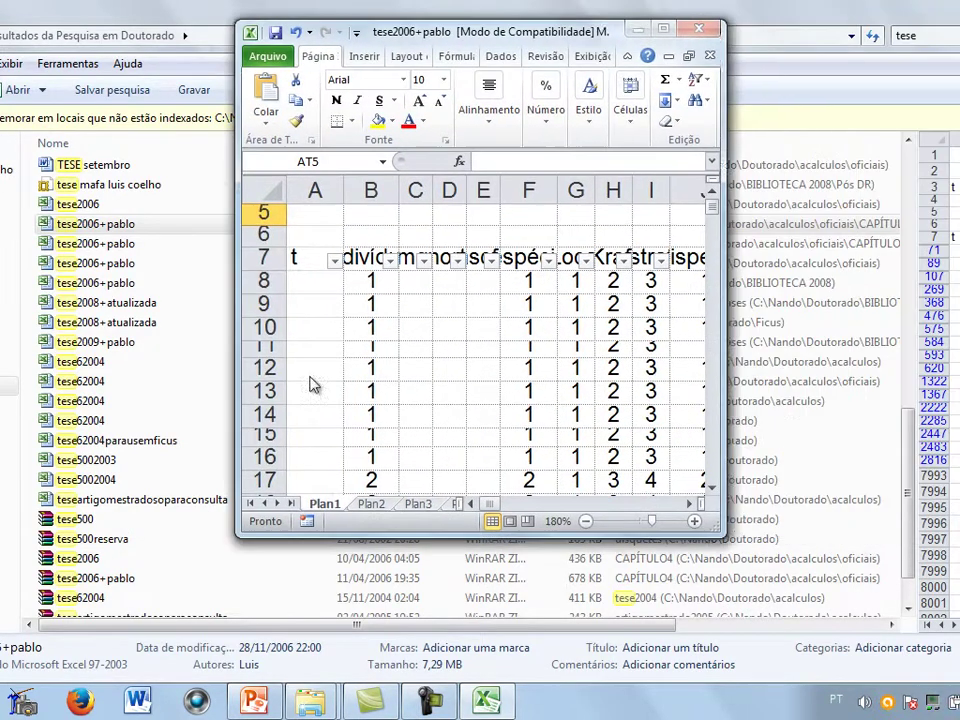
{"action": "key", "text": "super+Left"}
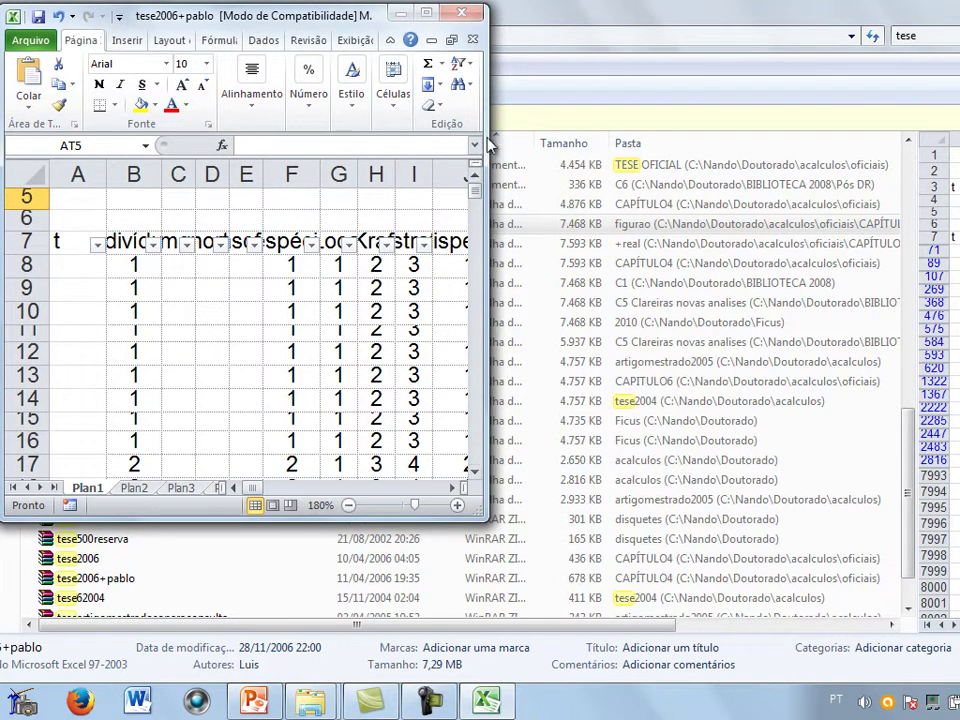
{"action": "key", "text": "super+Up"}
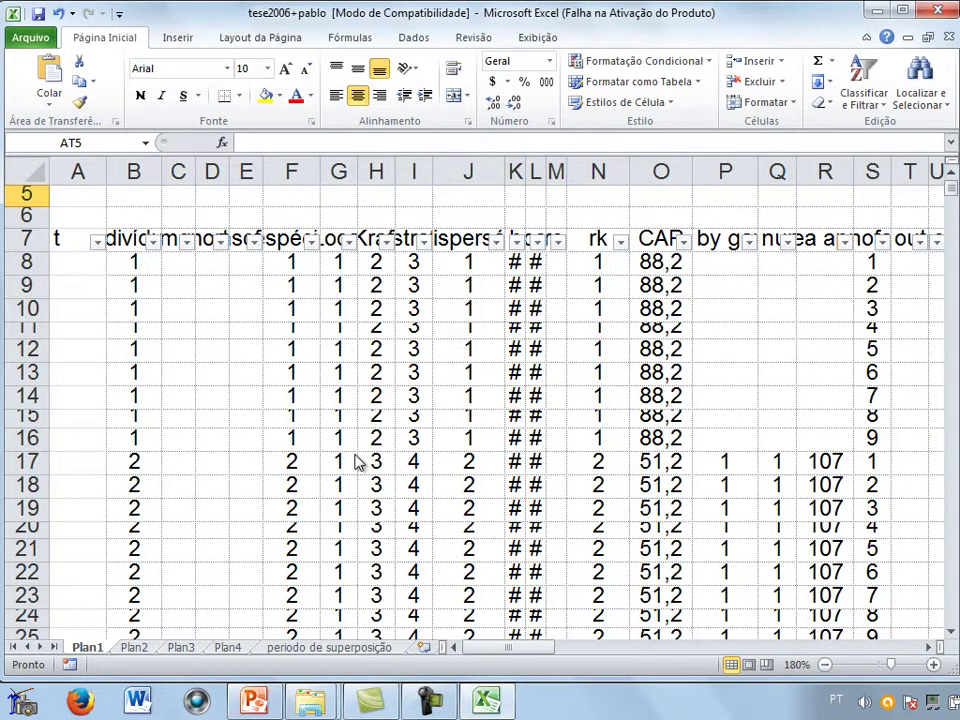
- Select the Indivíduo header in B7 and examine how the individual numbers run down the rows
{"action": "key", "text": "ctrl+Home"}
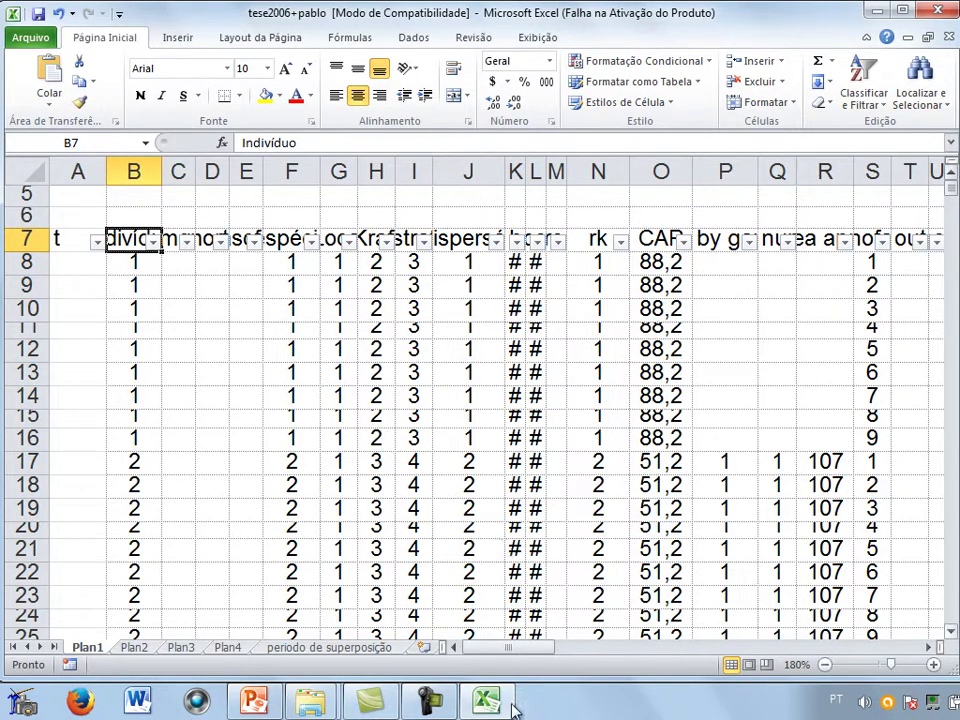
{"action": "scroll", "coordinate": [530, 518], "scroll_direction": "down", "scroll_amount": 6}
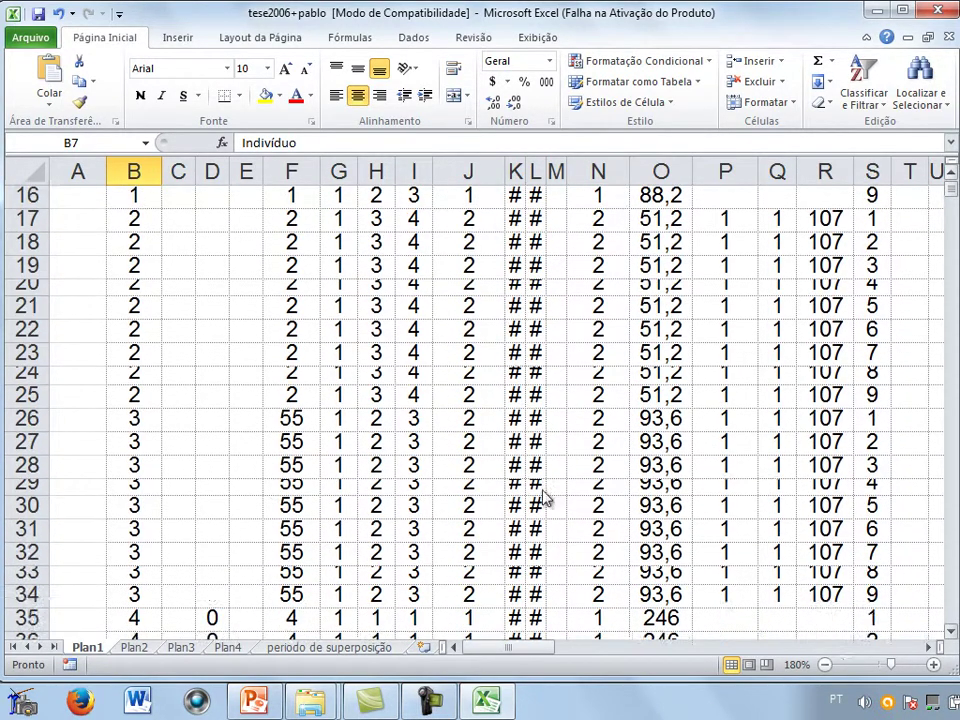
{"action": "scroll", "coordinate": [268, 461], "scroll_direction": "down", "scroll_amount": 11}
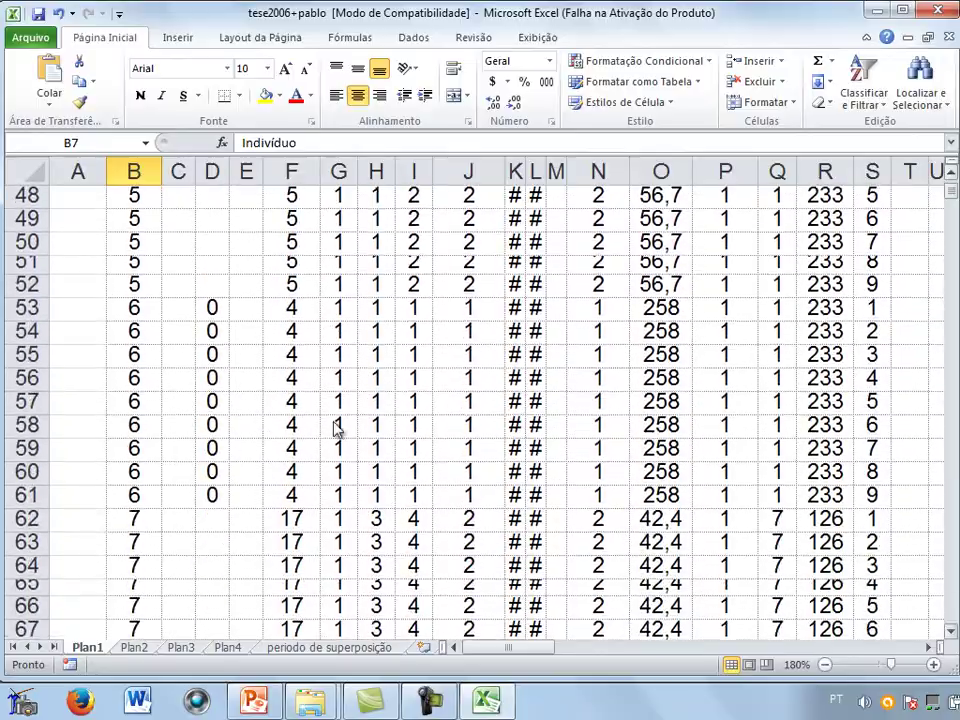
{"action": "scroll", "coordinate": [195, 448], "scroll_direction": "down", "scroll_amount": 11}
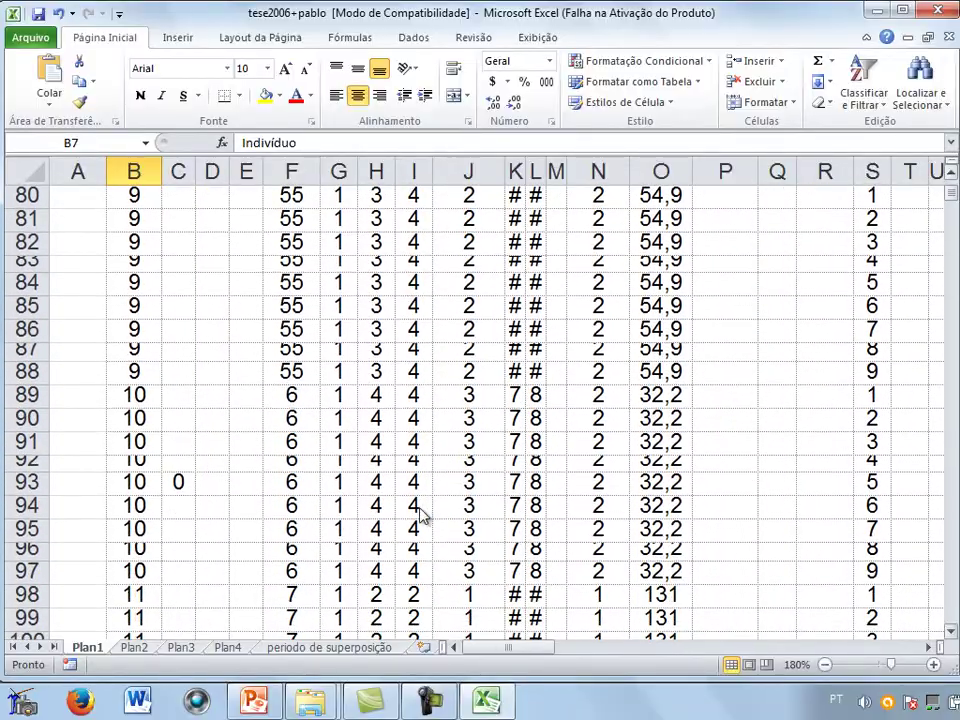
{"action": "scroll", "coordinate": [413, 522], "scroll_direction": "down", "scroll_amount": 10}
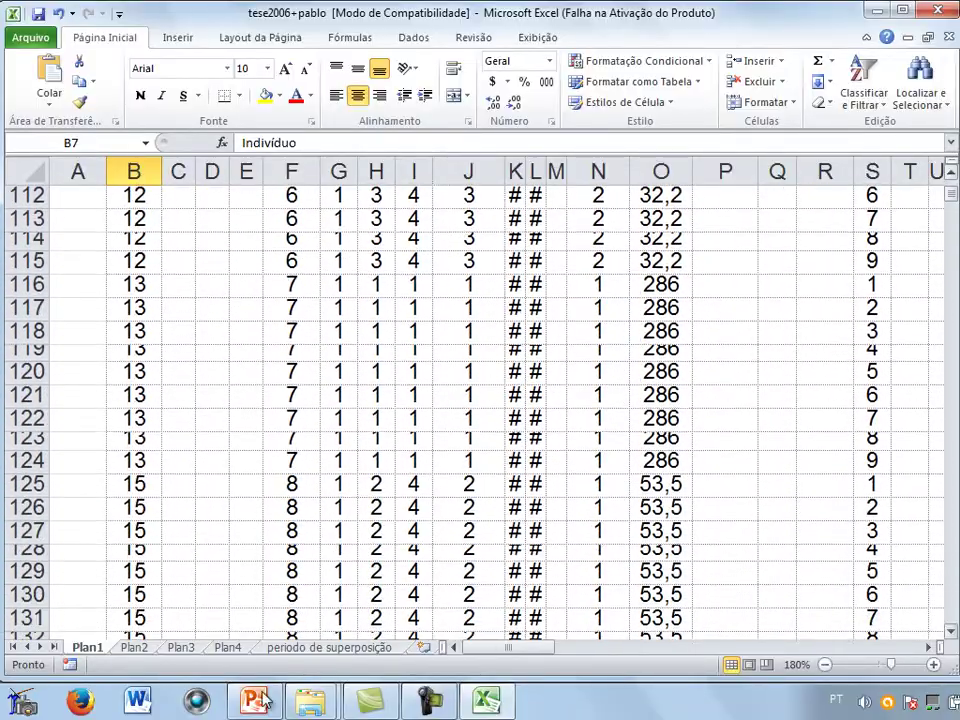
{"action": "scroll", "coordinate": [484, 662], "scroll_direction": "down", "scroll_amount": 2}
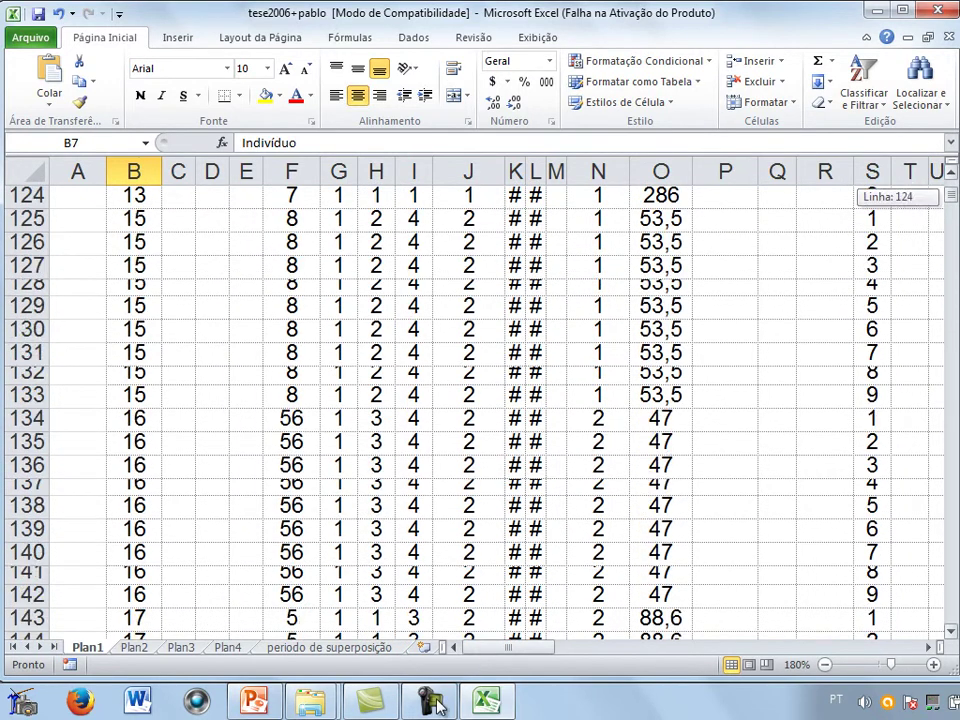
{"action": "scroll", "coordinate": [437, 705], "scroll_direction": "up", "scroll_amount": 20}
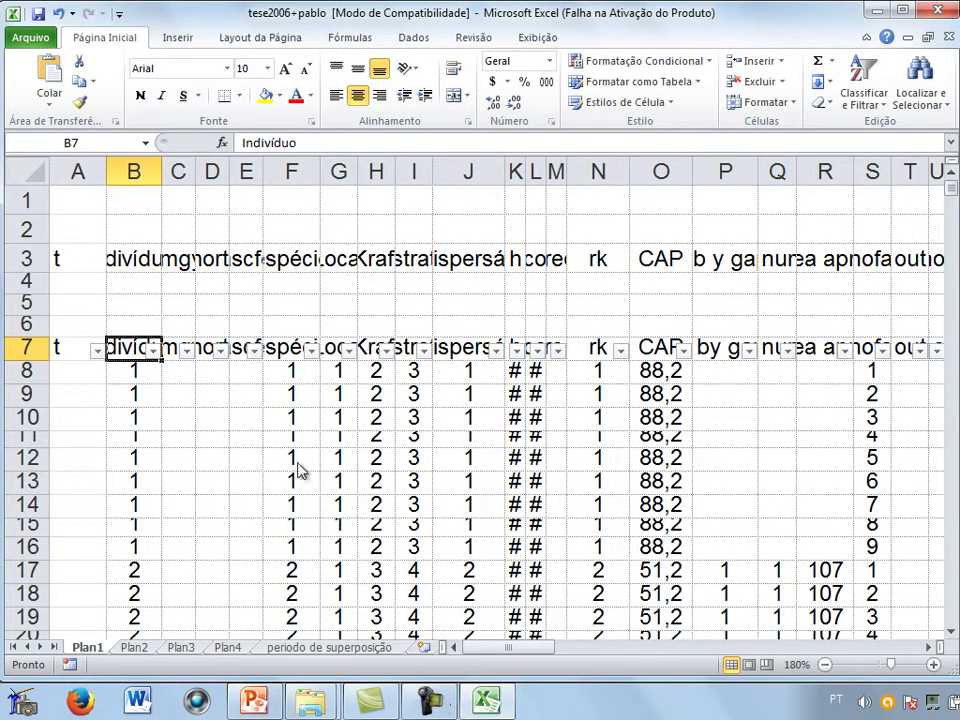
- Select the espécie header in F7 and go through the species codes down column F and back to the header
{"action": "key", "text": "Right"}
{"action": "key", "text": "Right"}
{"action": "key", "text": "Right"}
{"action": "key", "text": "Right"}
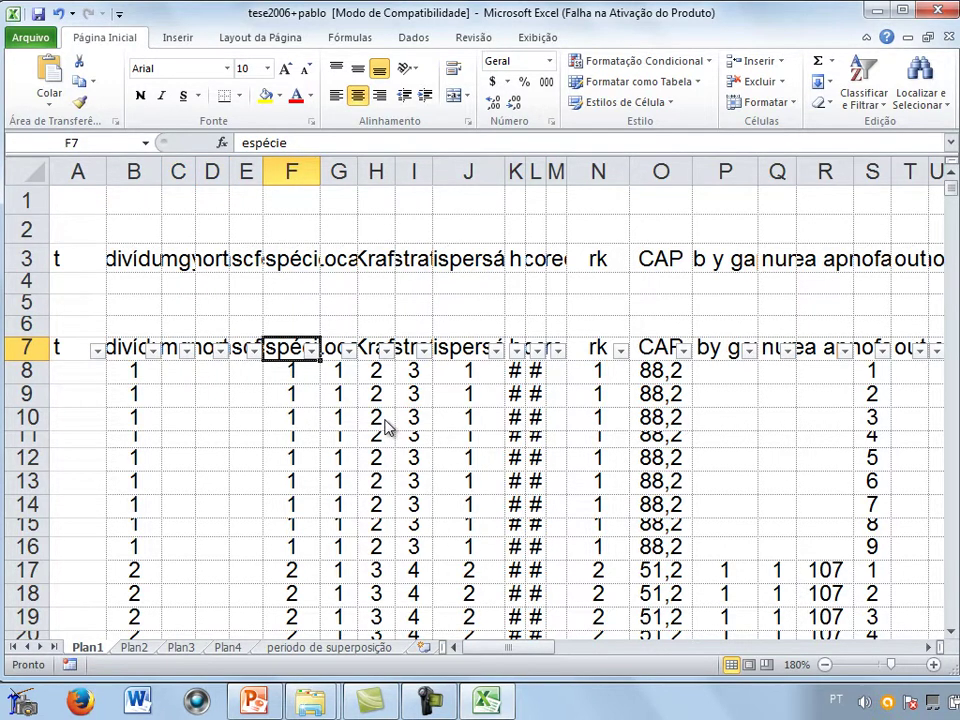
{"action": "key", "text": "Down"}
{"action": "key", "text": "Down"}
{"action": "key", "text": "Down"}
{"action": "key", "text": "Down"}
{"action": "key", "text": "Down"}
{"action": "key", "text": "Down"}
{"action": "key", "text": "Down"}
{"action": "key", "text": "Down"}
{"action": "key", "text": "Down"}
{"action": "key", "text": "Down"}
{"action": "key", "text": "Down"}
{"action": "key", "text": "Down"}
{"action": "key", "text": "Down"}
{"action": "key", "text": "Down"}
{"action": "key", "text": "Down"}
{"action": "key", "text": "Down"}
{"action": "key", "text": "Down"}
{"action": "key", "text": "Down"}
{"action": "key", "text": "Down"}
{"action": "key", "text": "Down"}
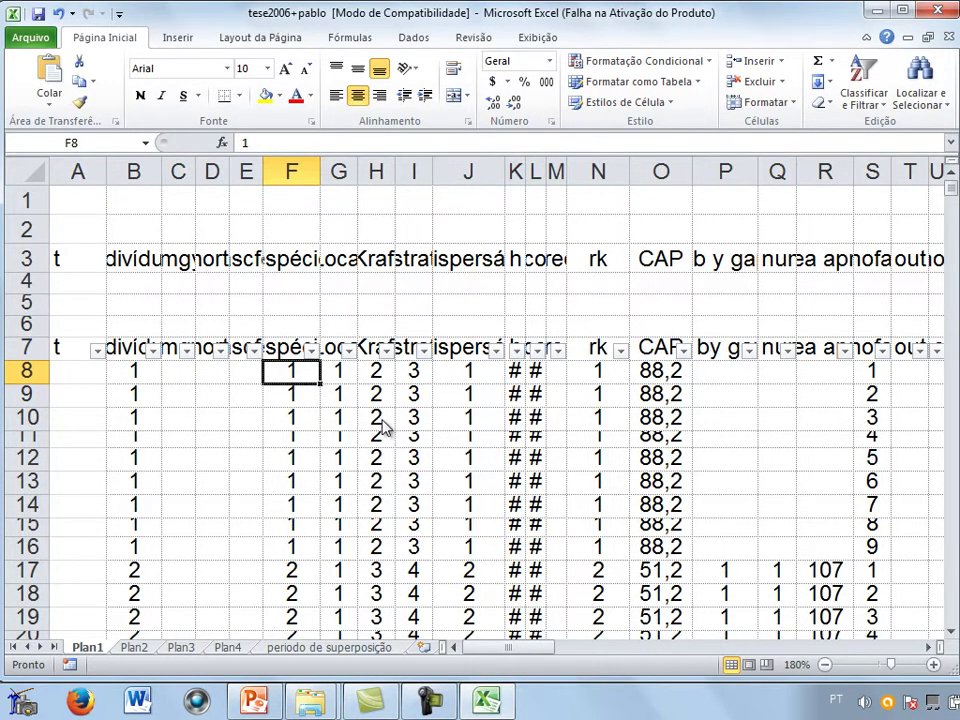
{"action": "key", "text": "Up"}
{"action": "key", "text": "Up"}
{"action": "key", "text": "Up"}
{"action": "key", "text": "Up"}
{"action": "key", "text": "Up"}
{"action": "key", "text": "Up"}
{"action": "key", "text": "Up"}
{"action": "key", "text": "Up"}
{"action": "key", "text": "Up"}
{"action": "key", "text": "Up"}
{"action": "key", "text": "Up"}
{"action": "key", "text": "Up"}
{"action": "key", "text": "Up"}
{"action": "key", "text": "Up"}
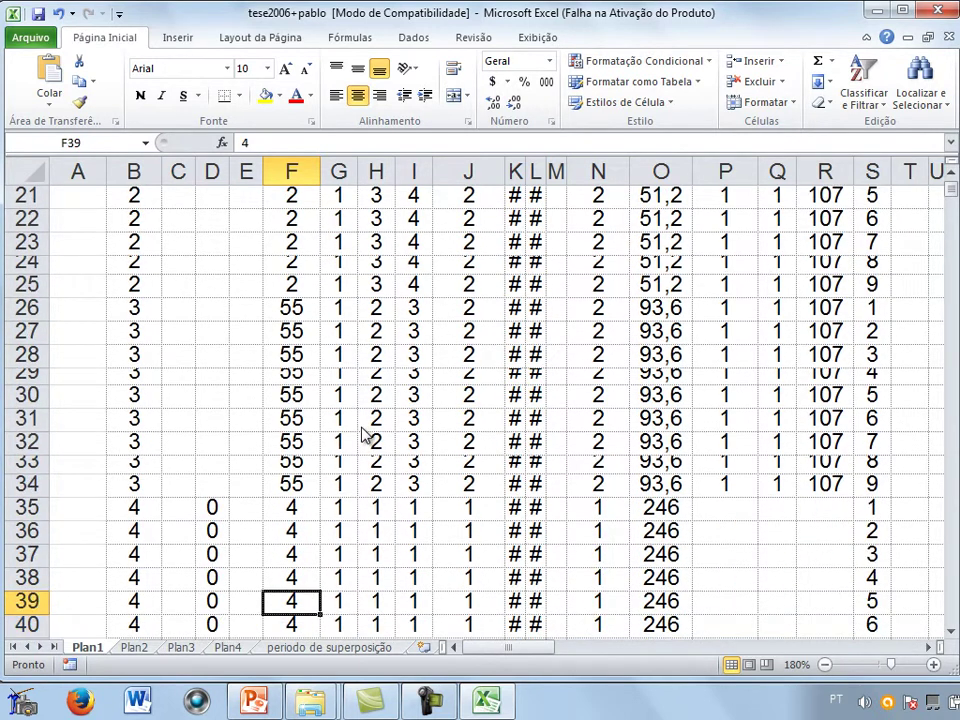
{"action": "key", "text": "Up"}
{"action": "key", "text": "Down"}
{"action": "key", "text": "Down"}
{"action": "key", "text": "Down"}
{"action": "key", "text": "Down"}
{"action": "key", "text": "Down"}
{"action": "key", "text": "Down"}
{"action": "key", "text": "Down"}
{"action": "key", "text": "Down"}
{"action": "key", "text": "Down"}
{"action": "key", "text": "Down"}
{"action": "key", "text": "Up"}
{"action": "key", "text": "Up"}
{"action": "key", "text": "Up"}
{"action": "key", "text": "Up"}
{"action": "key", "text": "Up"}
{"action": "key", "text": "Up"}
{"action": "key", "text": "Up"}
{"action": "key", "text": "Up"}
{"action": "key", "text": "Up"}
{"action": "key", "text": "Up"}
{"action": "key", "text": "Up"}
{"action": "key", "text": "Up"}
{"action": "key", "text": "Up"}
{"action": "key", "text": "Up"}
{"action": "key", "text": "Up"}
{"action": "key", "text": "Up"}
{"action": "key", "text": "Up"}
{"action": "key", "text": "Up"}
{"action": "key", "text": "Up"}
{"action": "key", "text": "Up"}
{"action": "key", "text": "Up"}
{"action": "key", "text": "Up"}
{"action": "key", "text": "Up"}
{"action": "key", "text": "Up"}
{"action": "key", "text": "Up"}
{"action": "key", "text": "Up"}
{"action": "key", "text": "Up"}
{"action": "key", "text": "Up"}
{"action": "key", "text": "Up"}
{"action": "key", "text": "Down"}
{"action": "key", "text": "Down"}
{"action": "key", "text": "Down"}
{"action": "key", "text": "Down"}
{"action": "key", "text": "Down"}
{"action": "key", "text": "Down"}
- Go through the row 7 headers from Local in G7 to dispersáo in J7
{"action": "key", "text": "Right"}
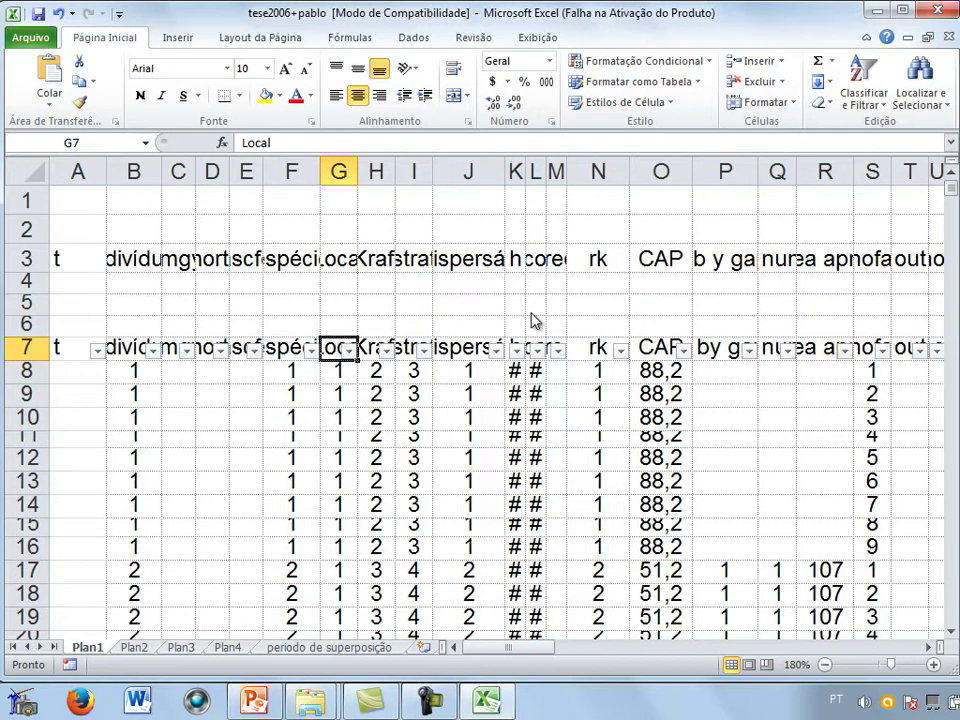
{"action": "key", "text": "Right"}
{"action": "key", "text": "Right"}
{"action": "key", "text": "Right"}
{"action": "key", "text": "Right"}
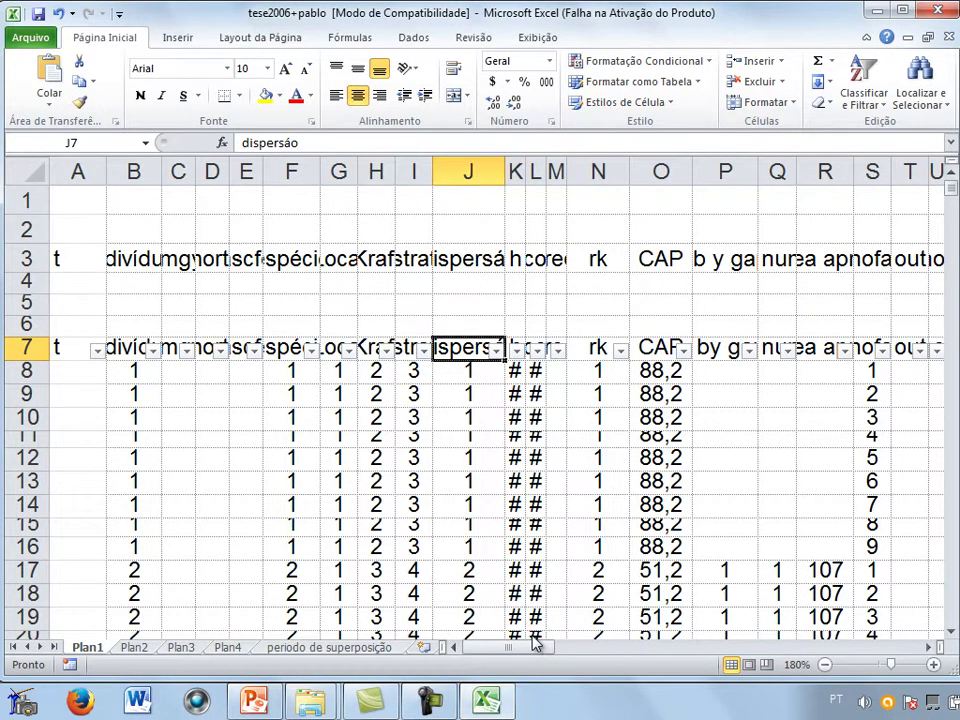
- Continue through the row 7 headers past hcorr, freq, rk, CAP and the gap columns to fenofase in S7
{"action": "key", "text": "Right"}
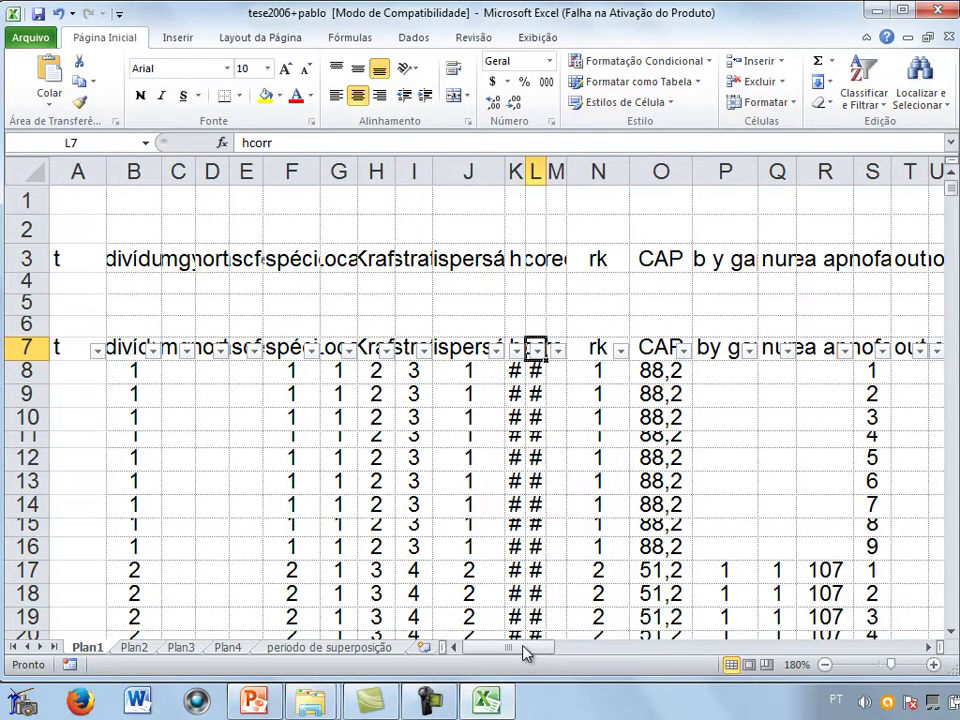
{"action": "key", "text": "Right"}
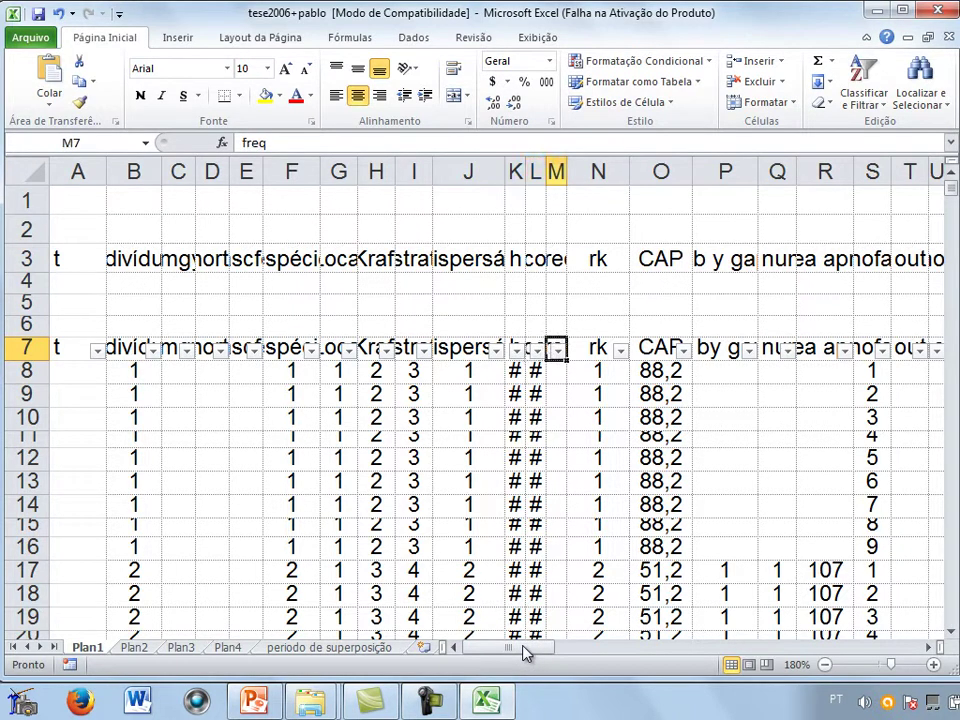
{"action": "key", "text": "Right"}
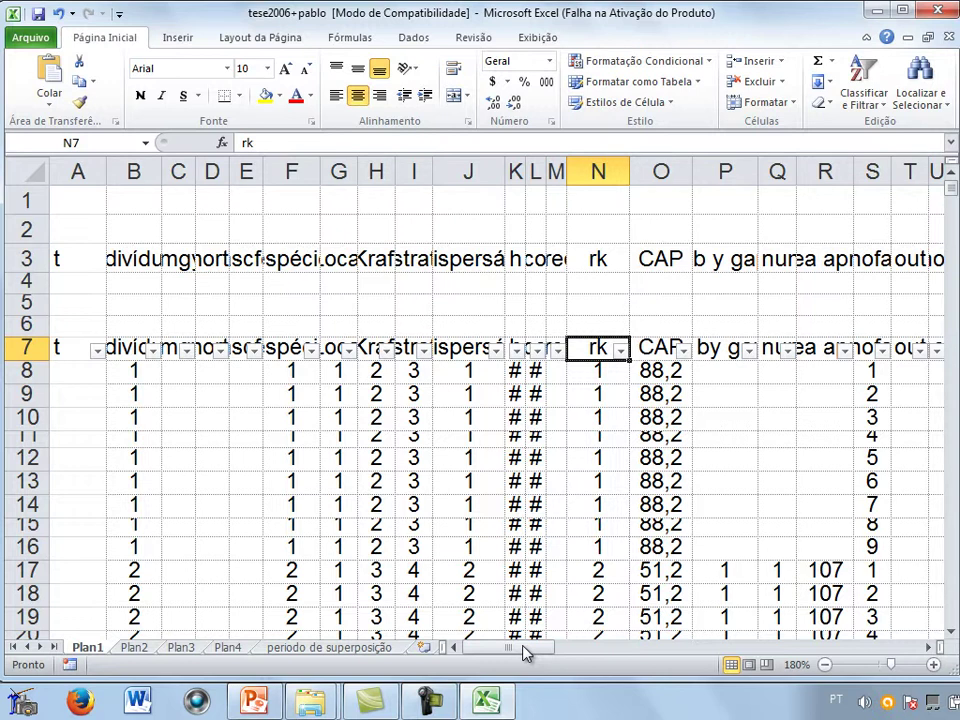
{"action": "key", "text": "Right"}
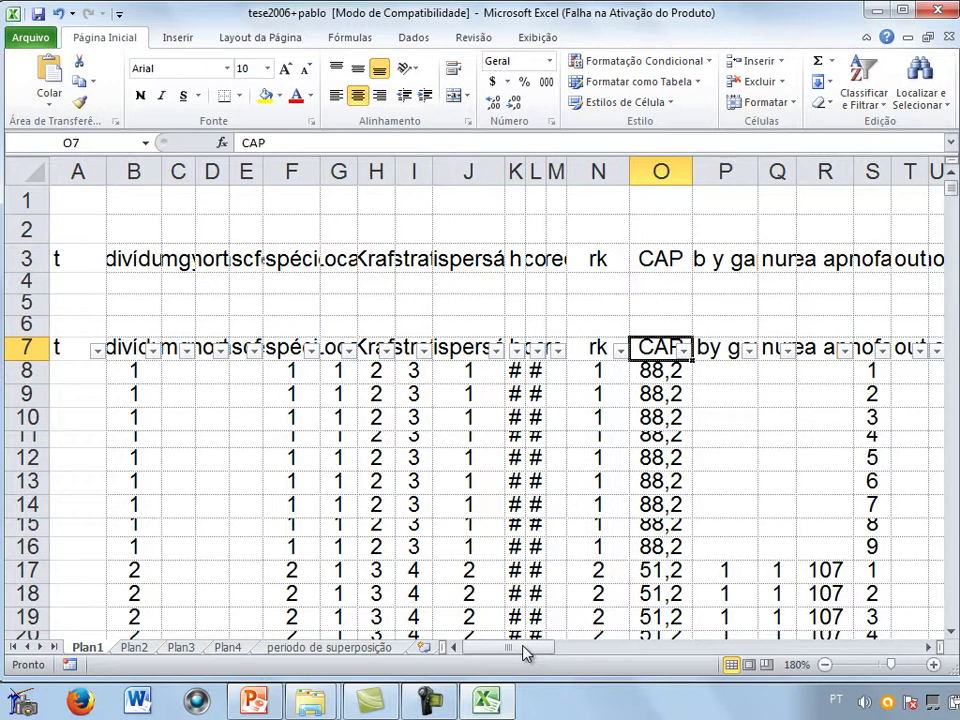
{"action": "key", "text": "Right"}
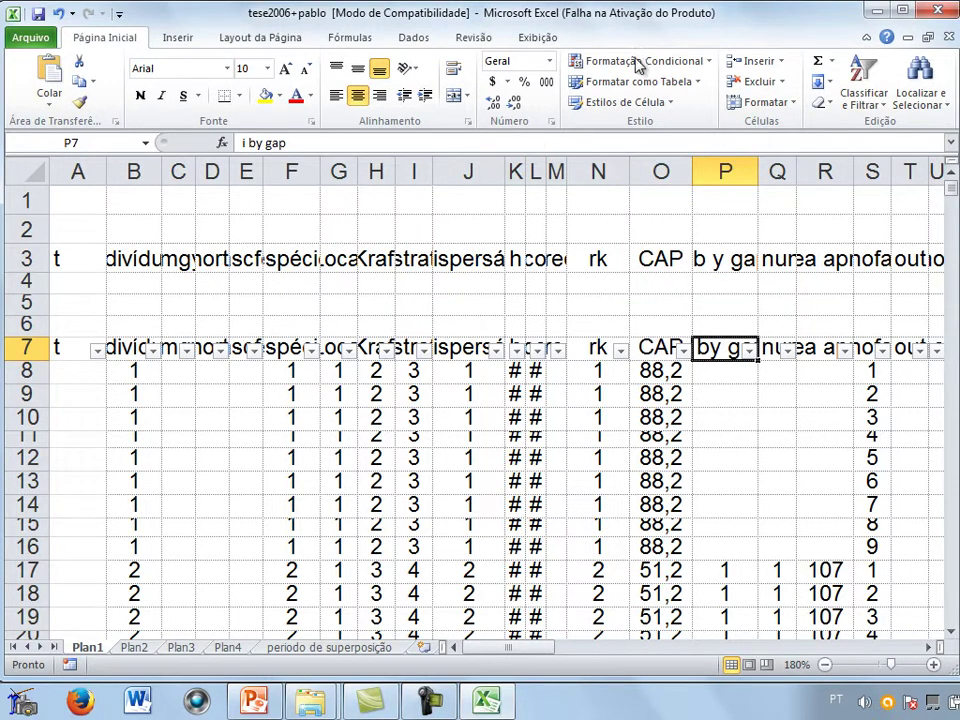
{"action": "key", "text": "Right"}
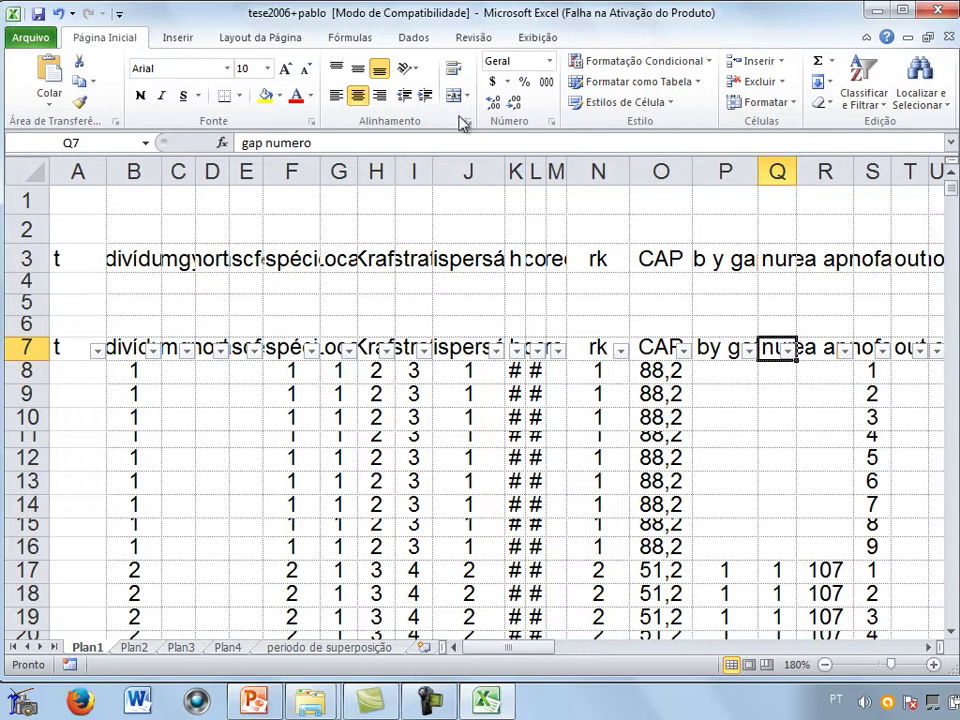
{"action": "key", "text": "Right"}
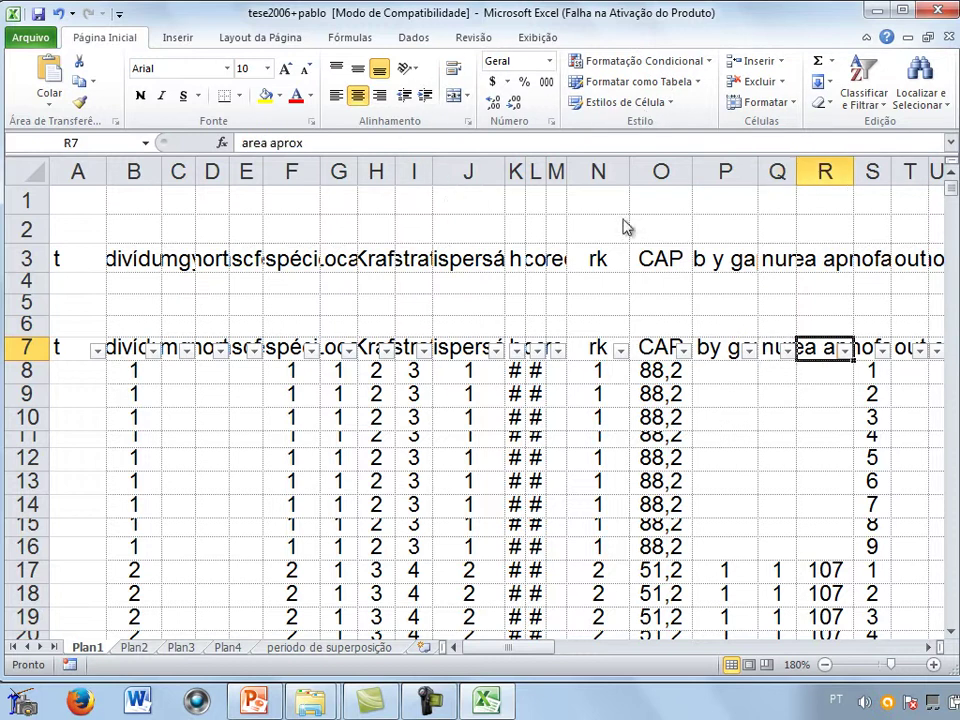
{"action": "key", "text": "Right"}
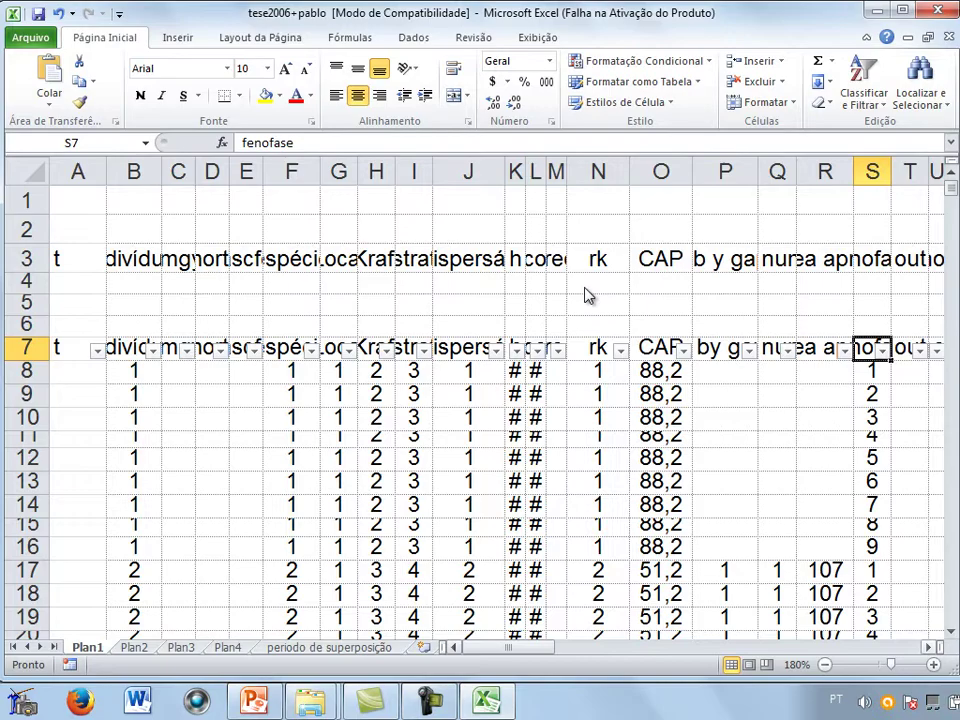
- Bring the monthly score columns into view and select their first headers, juna in AJ7 and junb in AK7
{"action": "scroll", "coordinate": [588, 295], "scroll_direction": "right", "scroll_amount": 6}
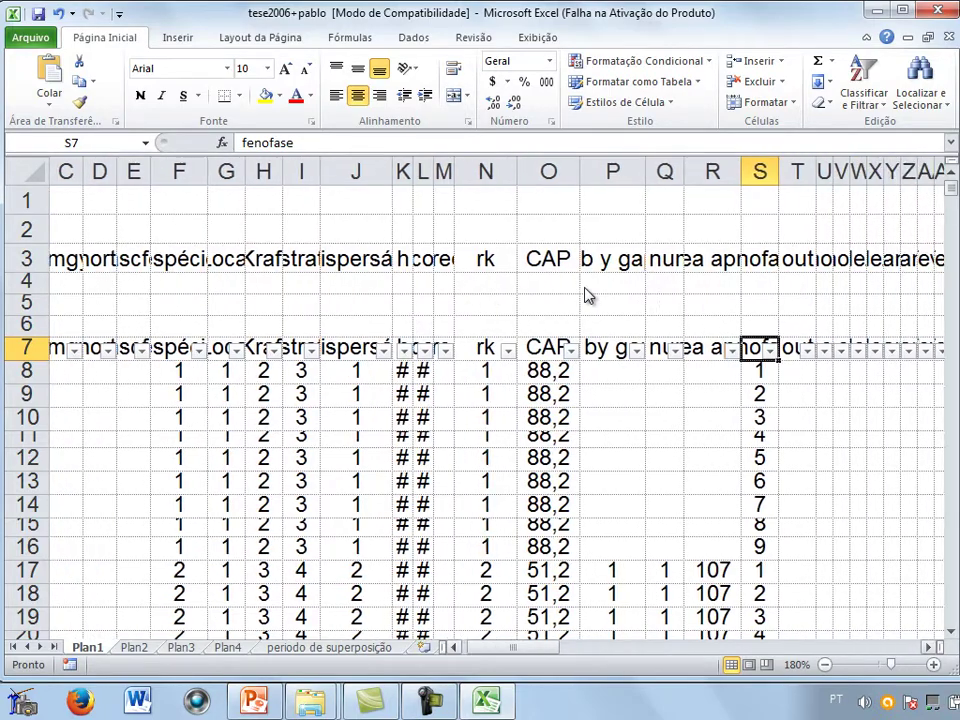
{"action": "scroll", "coordinate": [588, 295], "scroll_direction": "right", "scroll_amount": 8}
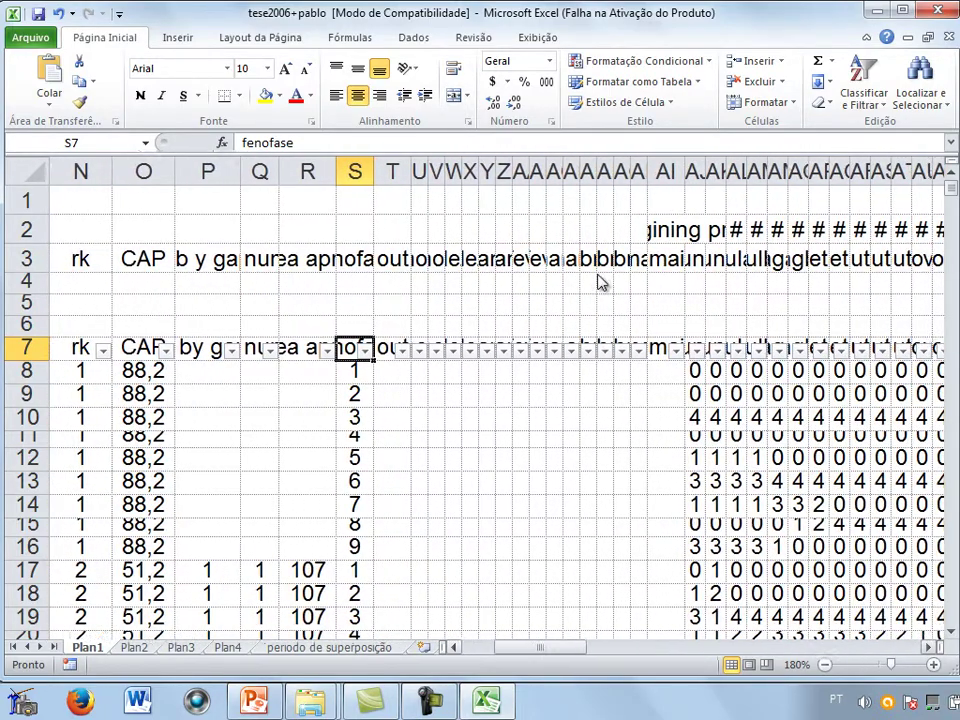
{"action": "scroll", "coordinate": [614, 260], "scroll_direction": "right", "scroll_amount": 1}
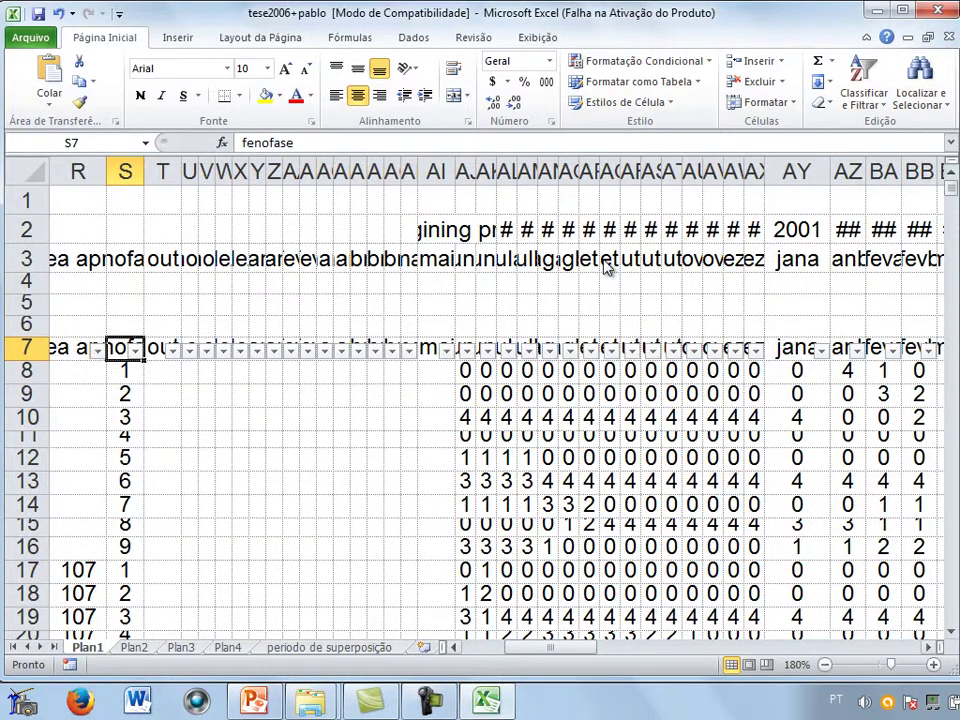
{"action": "key", "text": "Down"}
{"action": "key", "text": "ctrl+Right"}
{"action": "key", "text": "Up"}
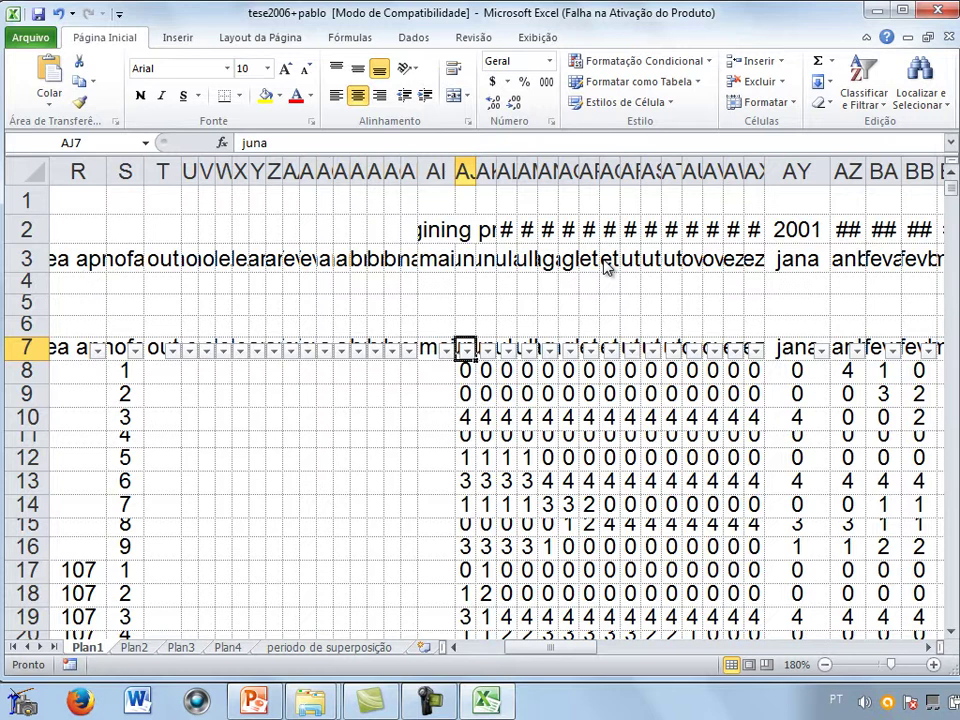
{"action": "key", "text": "Right"}
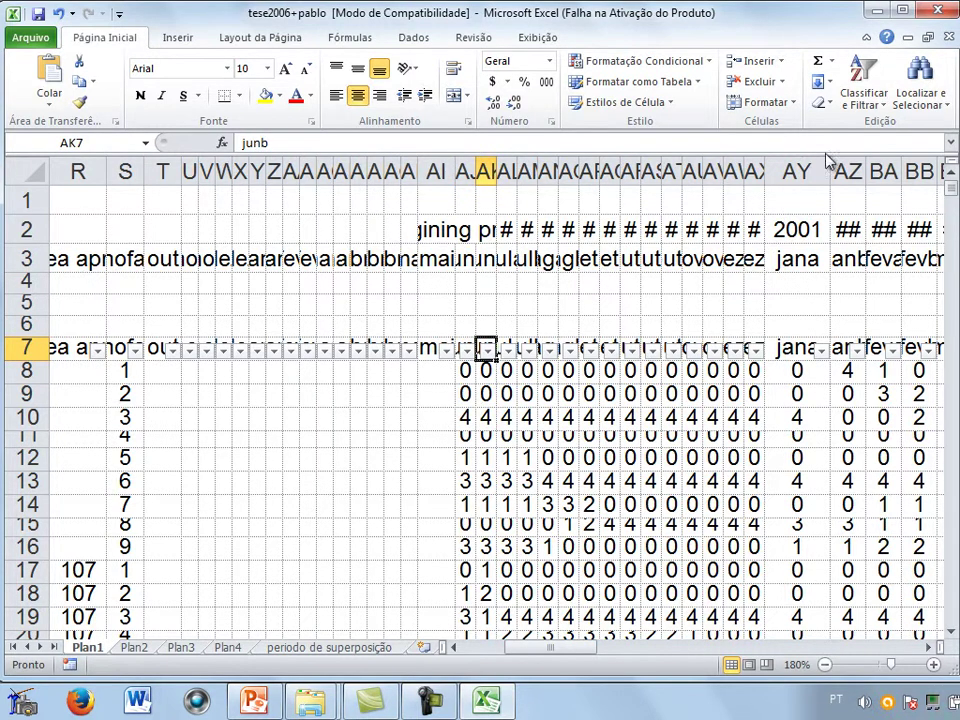
- Highlight the whole junb label inside AK7 to point it out and leave the cell
{"action": "key", "text": "F2"}
{"action": "key", "text": "shift+Home"}
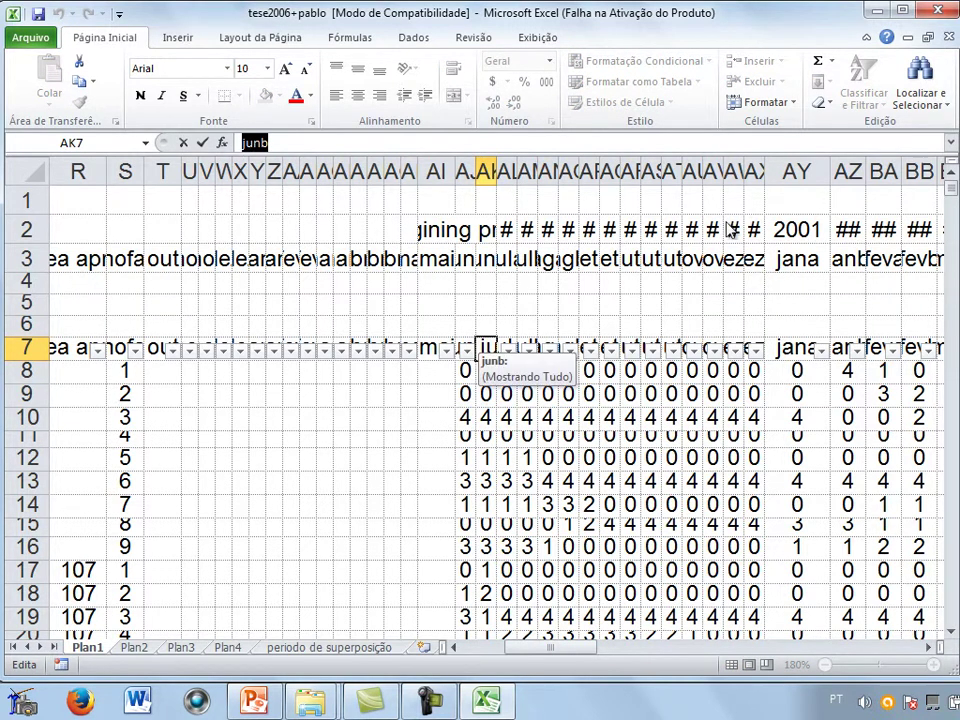
{"action": "key", "text": "Return"}
{"action": "key", "text": "Left"}
{"action": "key", "text": "Left"}
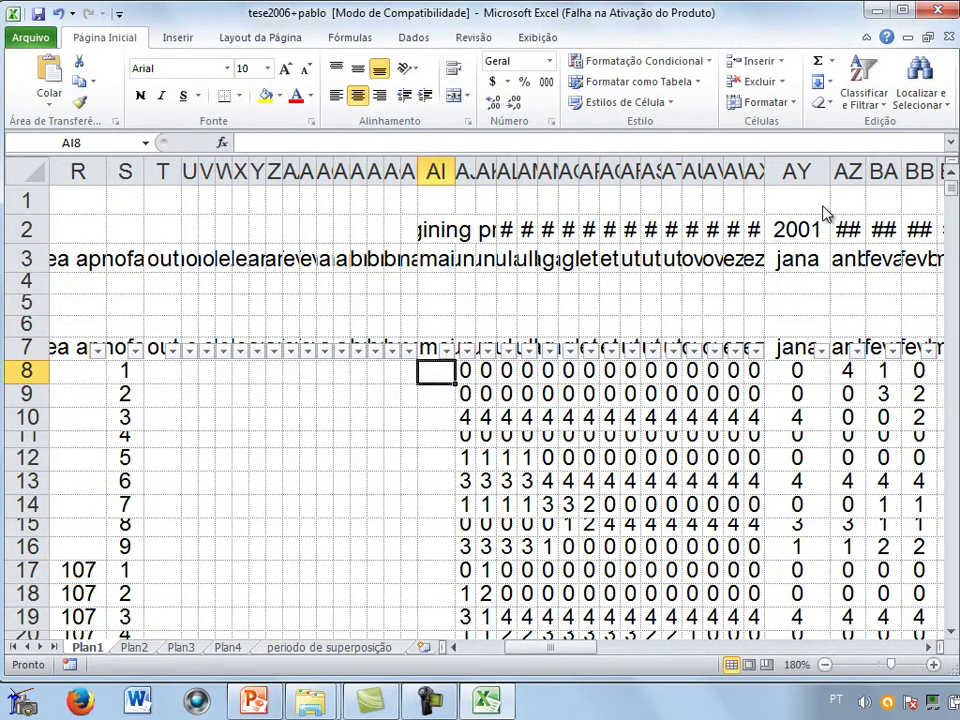
- Walk along the month headers in row 7 as far as jana in AY7
{"action": "key", "text": "Up"}
{"action": "key", "text": "Up"}
{"action": "key", "text": "Right"}
{"action": "key", "text": "Right"}
{"action": "key", "text": "Down"}
{"action": "key", "text": "Right"}
{"action": "key", "text": "Right"}
{"action": "key", "text": "Right"}
{"action": "key", "text": "Right"}
{"action": "key", "text": "Right"}
{"action": "key", "text": "Right"}
{"action": "key", "text": "Right"}
{"action": "key", "text": "Right"}
{"action": "key", "text": "Right"}
{"action": "key", "text": "Right"}
{"action": "key", "text": "Right"}
{"action": "key", "text": "Right"}
{"action": "key", "text": "Right"}
{"action": "key", "text": "Right"}
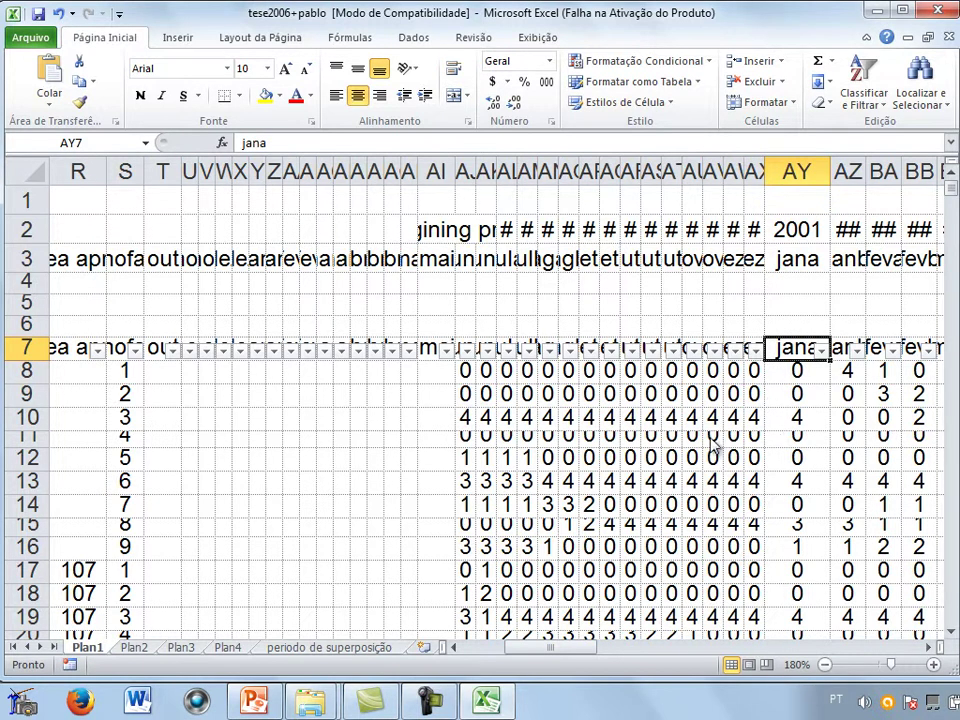
- Check the year label in AY2 above the jana column and return to the AY7 header
{"action": "key", "text": "Left"}
{"action": "key", "text": "Up"}
{"action": "key", "text": "Up"}
{"action": "key", "text": "Up"}
{"action": "key", "text": "Up"}
{"action": "key", "text": "Up"}
{"action": "key", "text": "Right"}
{"action": "key", "text": "Down"}
{"action": "key", "text": "Down"}
{"action": "key", "text": "Down"}
{"action": "key", "text": "Down"}
{"action": "key", "text": "Down"}
{"action": "key", "text": "Down"}
{"action": "key", "text": "Up"}
- Trace the month headers in row 7 back from jana, past agb in AO7
{"action": "key", "text": "Left"}
{"action": "key", "text": "Left"}
{"action": "key", "text": "Left"}
{"action": "key", "text": "Left"}
{"action": "key", "text": "Left"}
{"action": "key", "text": "Left"}
{"action": "key", "text": "Left"}
{"action": "key", "text": "Left"}
{"action": "key", "text": "Left"}
{"action": "key", "text": "Left"}
{"action": "key", "text": "Left"}
{"action": "key", "text": "Left"}
{"action": "key", "text": "Left"}
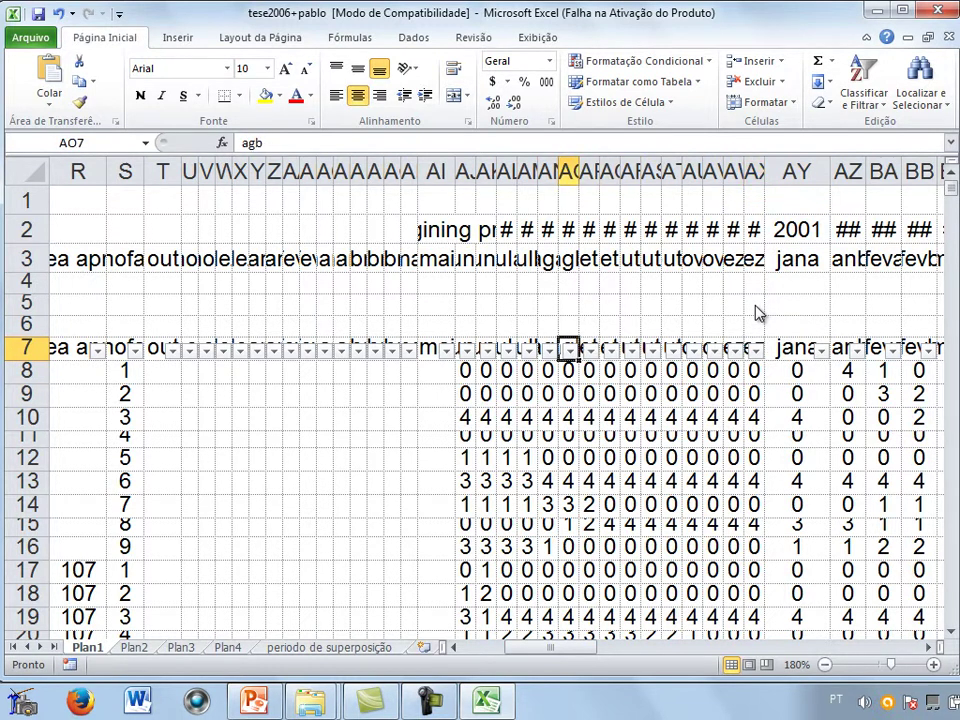
{"action": "key", "text": "Left"}
{"action": "key", "text": "Left"}
- Move back along row 8 and select the first fenofase code in S8
{"action": "key", "text": "Down"}
{"action": "key", "text": "Left"}
{"action": "key", "text": "Left"}
{"action": "key", "text": "Left"}
{"action": "key", "text": "Left"}
{"action": "key", "text": "Left"}
{"action": "key", "text": "Left"}
{"action": "key", "text": "Left"}
{"action": "key", "text": "Left"}
{"action": "key", "text": "Left"}
{"action": "key", "text": "Left"}
{"action": "key", "text": "Left"}
{"action": "key", "text": "Left"}
{"action": "key", "text": "Left"}
{"action": "key", "text": "Left"}
{"action": "key", "text": "Left"}
{"action": "key", "text": "Left"}
{"action": "key", "text": "Left"}
{"action": "key", "text": "Left"}
{"action": "key", "text": "Right"}
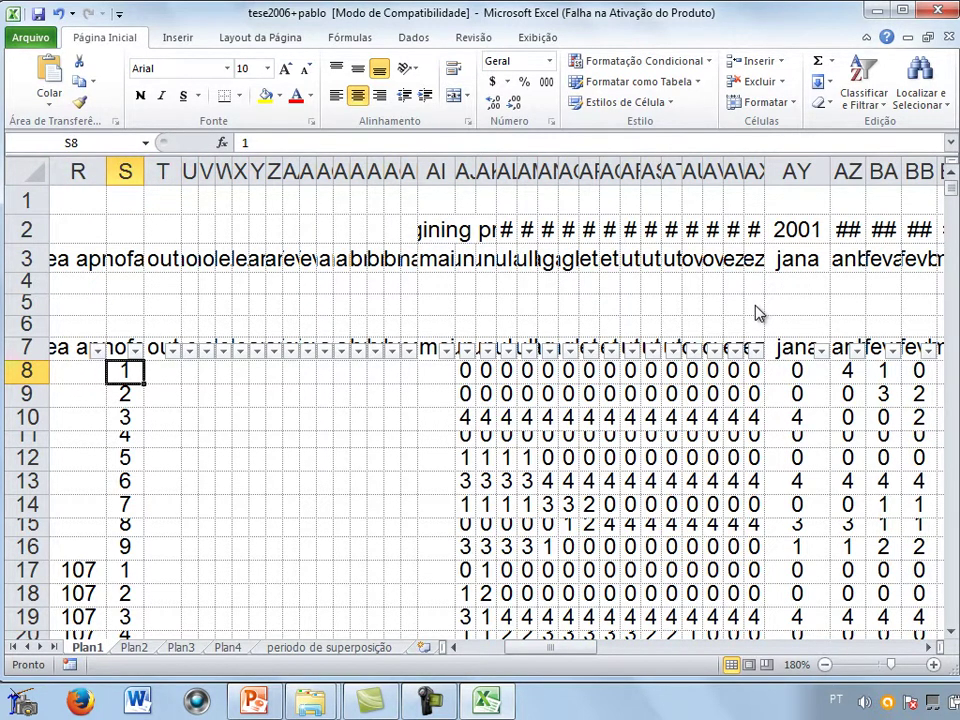
- Follow row 8 from the fenofase code across to the first juna score in AJ8
{"action": "key", "text": "Right"}
{"action": "key", "text": "Right"}
{"action": "key", "text": "Right"}
{"action": "key", "text": "Right"}
{"action": "key", "text": "Right"}
{"action": "key", "text": "Right"}
{"action": "key", "text": "Right"}
{"action": "key", "text": "Right"}
{"action": "key", "text": "Right"}
{"action": "key", "text": "Right"}
{"action": "key", "text": "Right"}
{"action": "key", "text": "Right"}
{"action": "key", "text": "Right"}
{"action": "key", "text": "Right"}
{"action": "key", "text": "Right"}
{"action": "key", "text": "Right"}
{"action": "key", "text": "Right"}
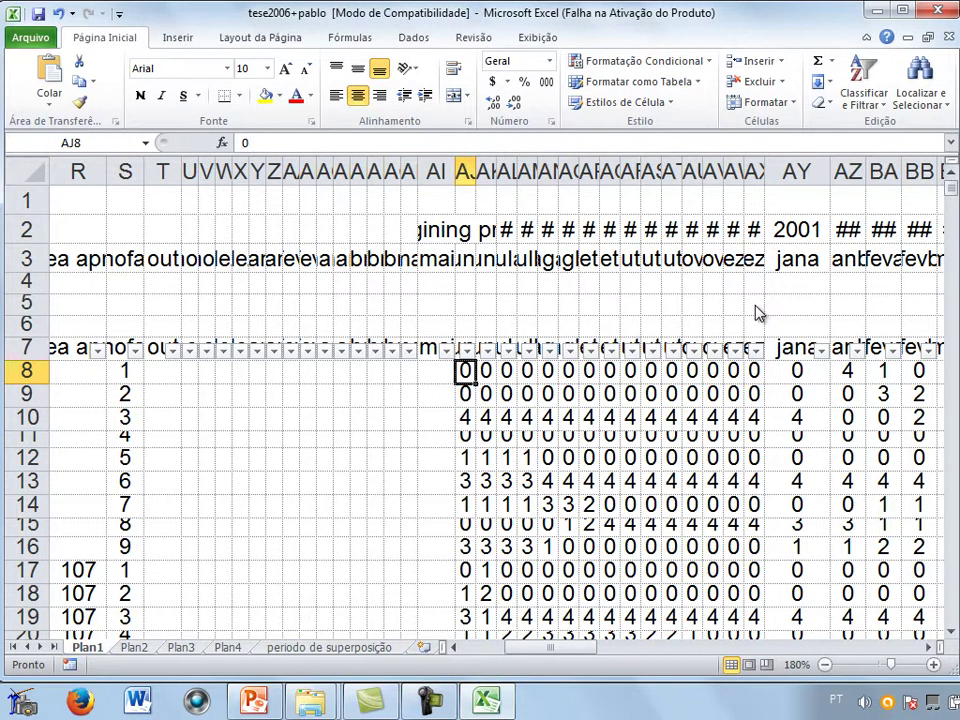
- Trace row 9 back from the juna column to the second fenofase code in S9
{"action": "key", "text": "Down"}
{"action": "key", "text": "Left"}
{"action": "key", "text": "Left"}
{"action": "key", "text": "Left"}
{"action": "key", "text": "Left"}
{"action": "key", "text": "Left"}
{"action": "key", "text": "Left"}
{"action": "key", "text": "Left"}
{"action": "key", "text": "Left"}
{"action": "key", "text": "Left"}
{"action": "key", "text": "Left"}
{"action": "key", "text": "Left"}
{"action": "key", "text": "Left"}
{"action": "key", "text": "Left"}
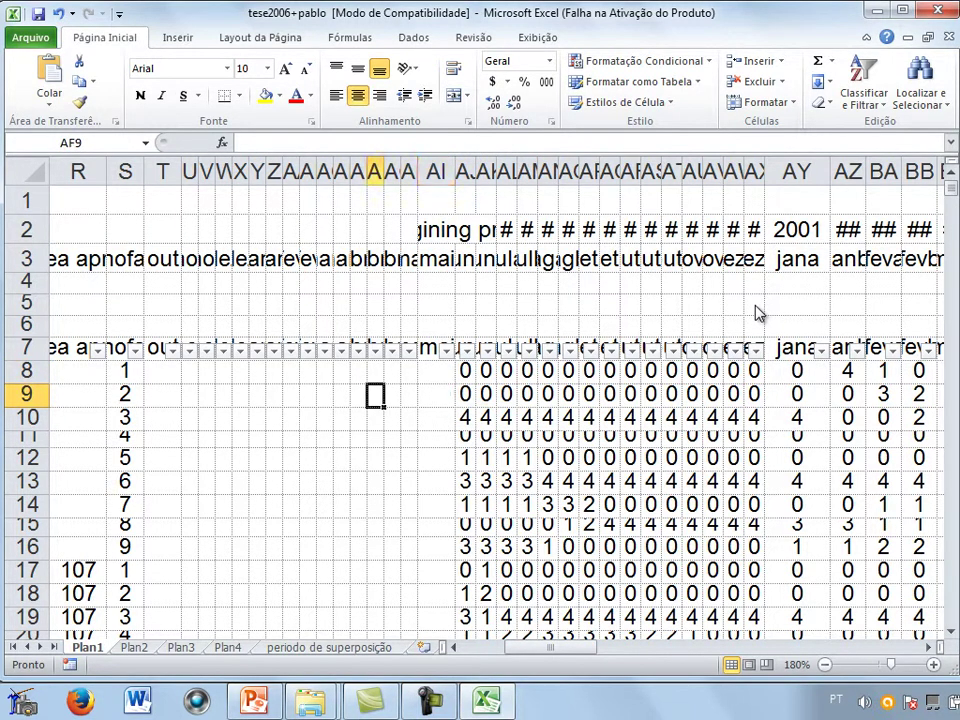
{"action": "key", "text": "Left"}
{"action": "key", "text": "Left"}
{"action": "key", "text": "Left"}
{"action": "key", "text": "Left"}
- Follow row 9 from fenofase code 2 across to the first score in AJ9
{"action": "key", "text": "Right"}
{"action": "key", "text": "Right"}
{"action": "key", "text": "Right"}
{"action": "key", "text": "Right"}
{"action": "key", "text": "Right"}
{"action": "key", "text": "Right"}
{"action": "key", "text": "Right"}
{"action": "key", "text": "Right"}
{"action": "key", "text": "Right"}
{"action": "key", "text": "Right"}
{"action": "key", "text": "Right"}
{"action": "key", "text": "Right"}
{"action": "key", "text": "Right"}
{"action": "key", "text": "Right"}
{"action": "key", "text": "Right"}
{"action": "key", "text": "Right"}
{"action": "key", "text": "Right"}
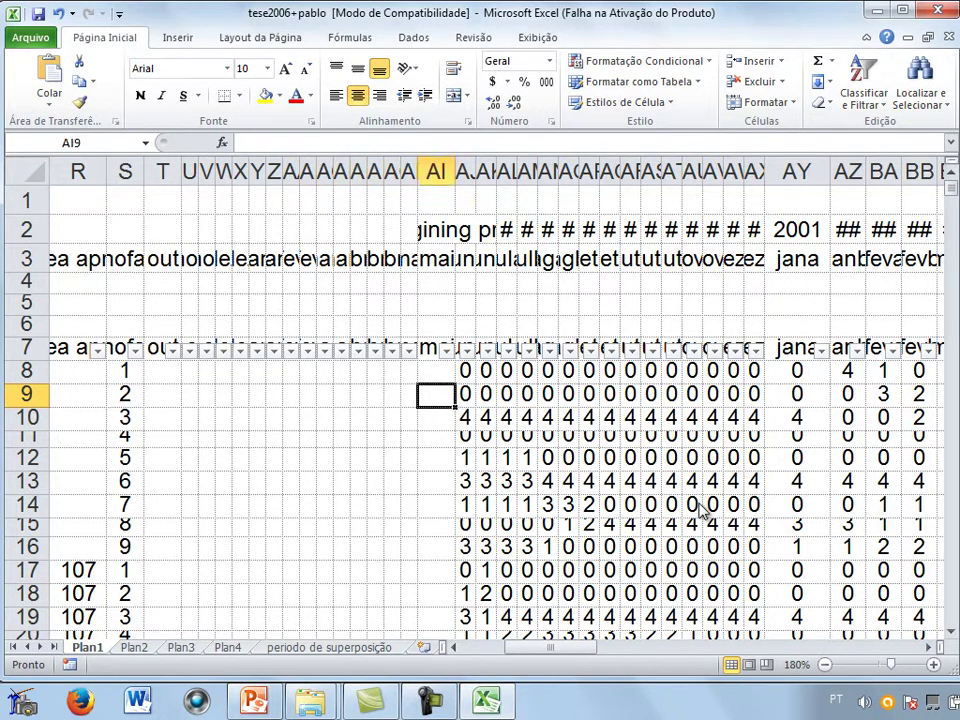
- Go down to row 10 and trace it back to the third fenofase code in S10
{"action": "key", "text": "Down"}
{"action": "key", "text": "Left"}
{"action": "key", "text": "Left"}
{"action": "key", "text": "Left"}
{"action": "key", "text": "Left"}
{"action": "key", "text": "Left"}
{"action": "key", "text": "Left"}
{"action": "key", "text": "Left"}
{"action": "key", "text": "Left"}
{"action": "key", "text": "Left"}
{"action": "key", "text": "Left"}
{"action": "key", "text": "Left"}
{"action": "key", "text": "Left"}
{"action": "key", "text": "Left"}
{"action": "key", "text": "Left"}
{"action": "key", "text": "Left"}
{"action": "key", "text": "Left"}
{"action": "key", "text": "Left"}
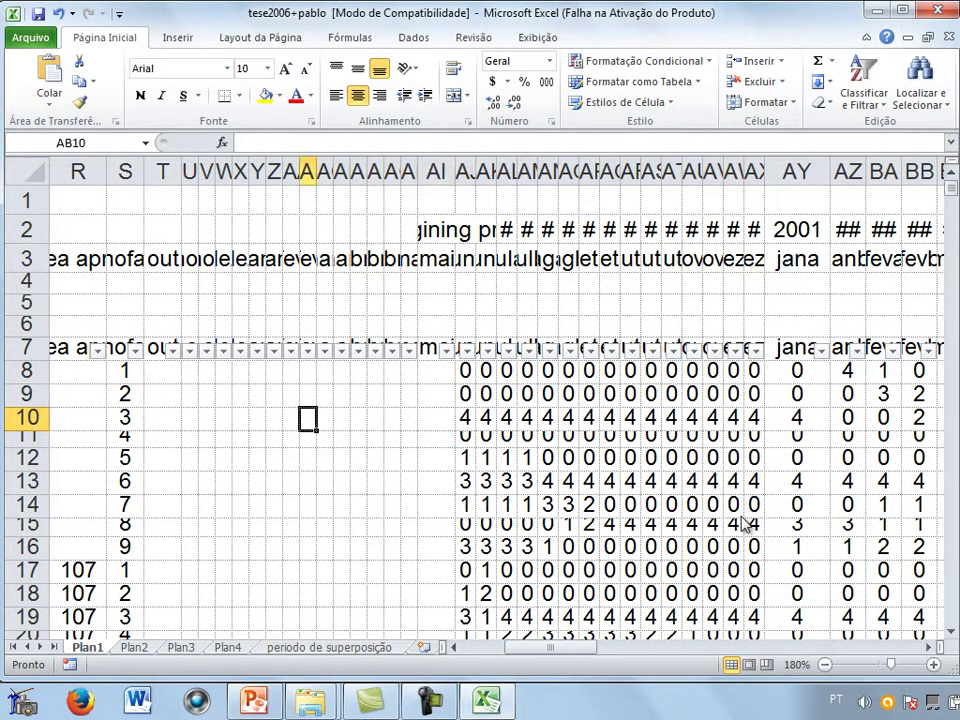
- Follow row 10 from fenofase code 3 across to the first score in AJ10
{"action": "key", "text": "Right"}
{"action": "key", "text": "Right"}
{"action": "key", "text": "Right"}
{"action": "key", "text": "Right"}
{"action": "key", "text": "Right"}
{"action": "key", "text": "Right"}
{"action": "key", "text": "Right"}
{"action": "key", "text": "Right"}
{"action": "key", "text": "Right"}
{"action": "key", "text": "Right"}
{"action": "key", "text": "Right"}
{"action": "key", "text": "Right"}
{"action": "key", "text": "Right"}
{"action": "key", "text": "Right"}
{"action": "key", "text": "Right"}
{"action": "key", "text": "Right"}
{"action": "key", "text": "Right"}
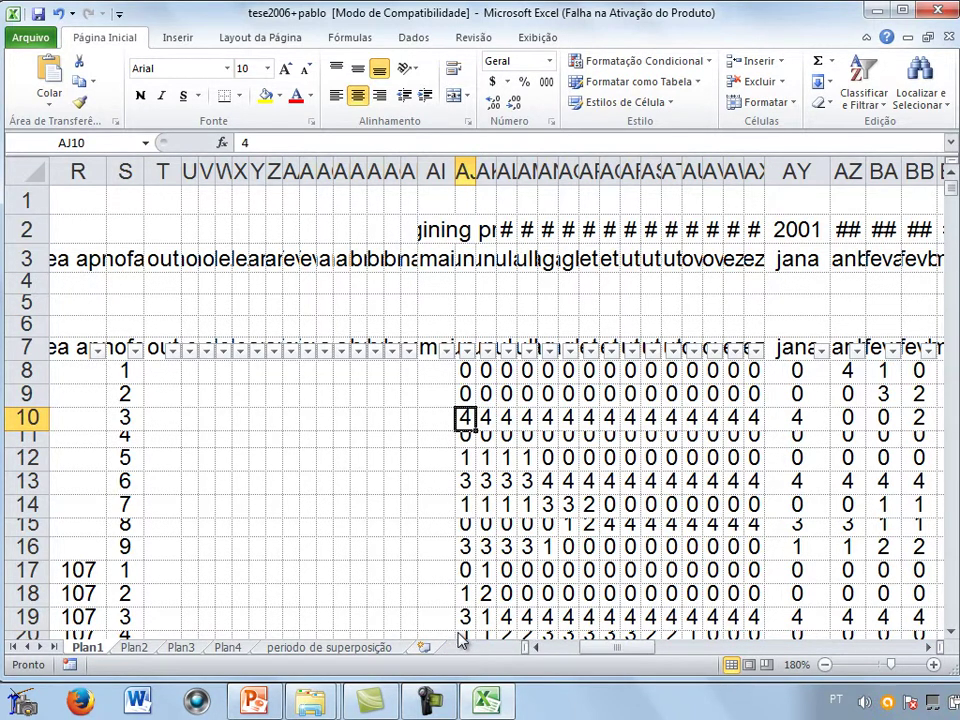
- Return to row 8 and trace it back to the fenofase column, ending on the header in S7
{"action": "key", "text": "Up"}
{"action": "key", "text": "Up"}
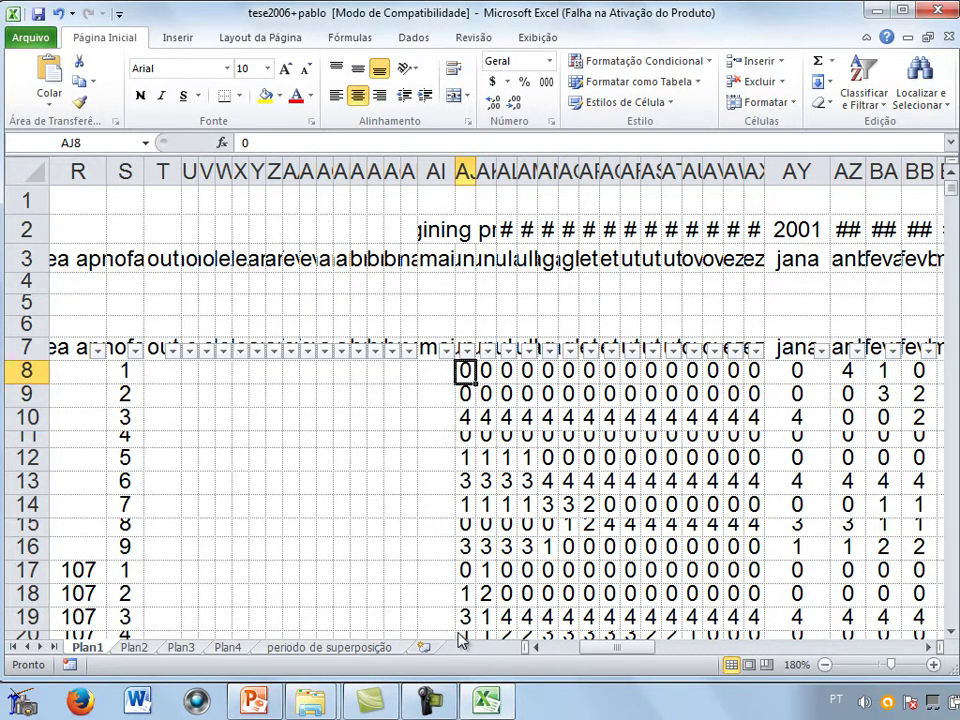
{"action": "key", "text": "Left"}
{"action": "key", "text": "Left"}
{"action": "key", "text": "Left"}
{"action": "key", "text": "Left"}
{"action": "key", "text": "Left"}
{"action": "key", "text": "Left"}
{"action": "key", "text": "Left"}
{"action": "key", "text": "Left"}
{"action": "key", "text": "Left"}
{"action": "key", "text": "Left"}
{"action": "key", "text": "Left"}
{"action": "key", "text": "Left"}
{"action": "key", "text": "Left"}
{"action": "key", "text": "Left"}
{"action": "key", "text": "Left"}
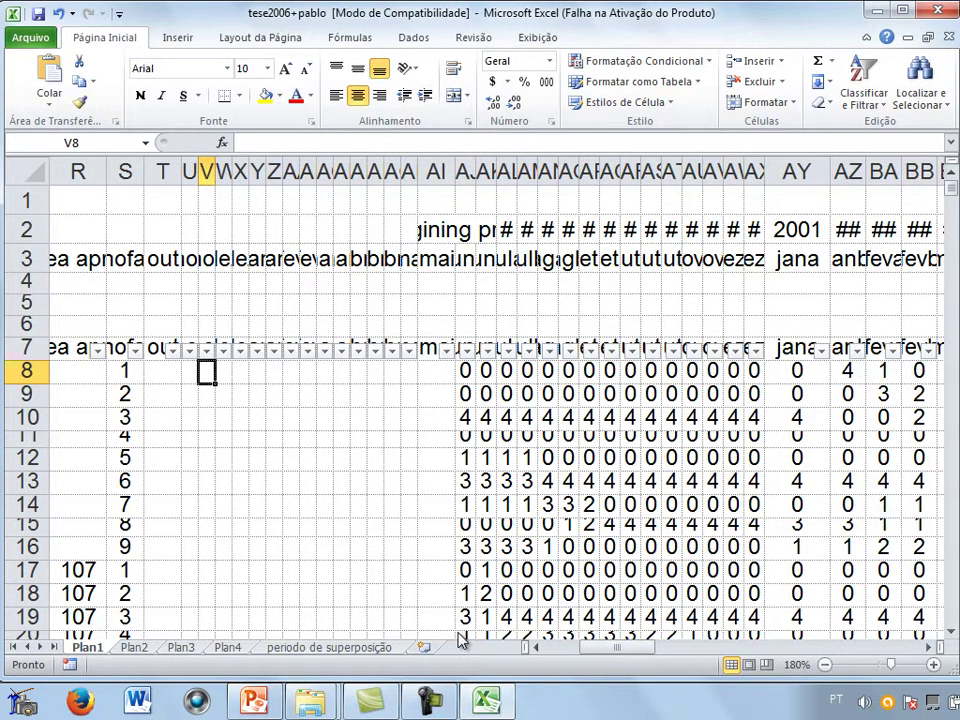
{"action": "key", "text": "Left"}
{"action": "key", "text": "Left"}
{"action": "key", "text": "Up"}
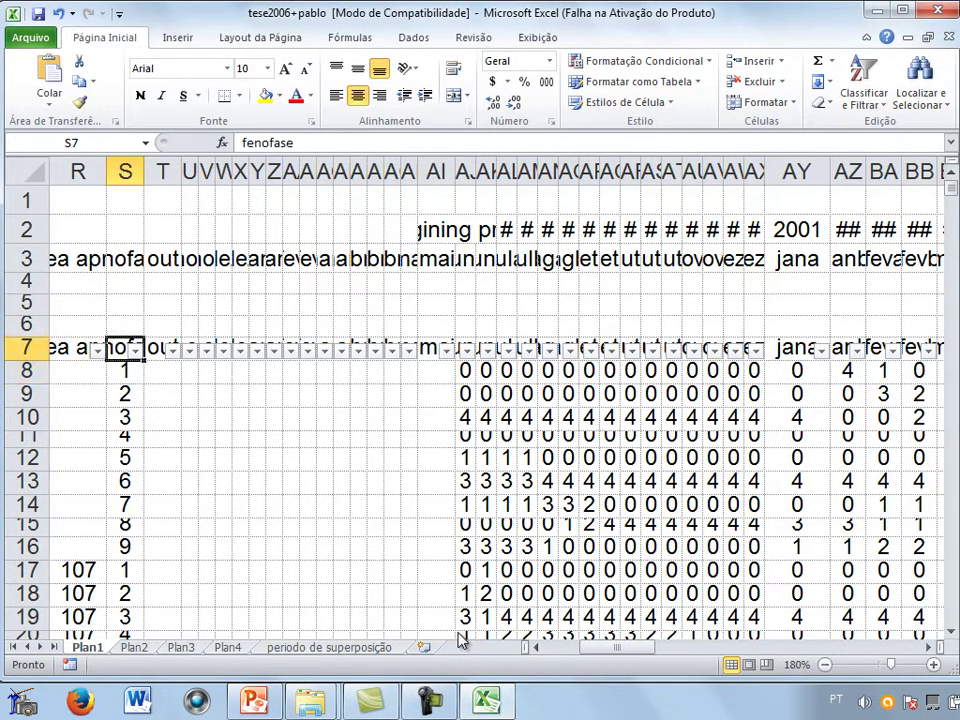
- Jump from fenofase code 1 to the first score in AJ8 and follow the row 8 scores through the 2001 months past BG8
{"action": "key", "text": "Down"}
{"action": "key", "text": "ctrl+Right"}
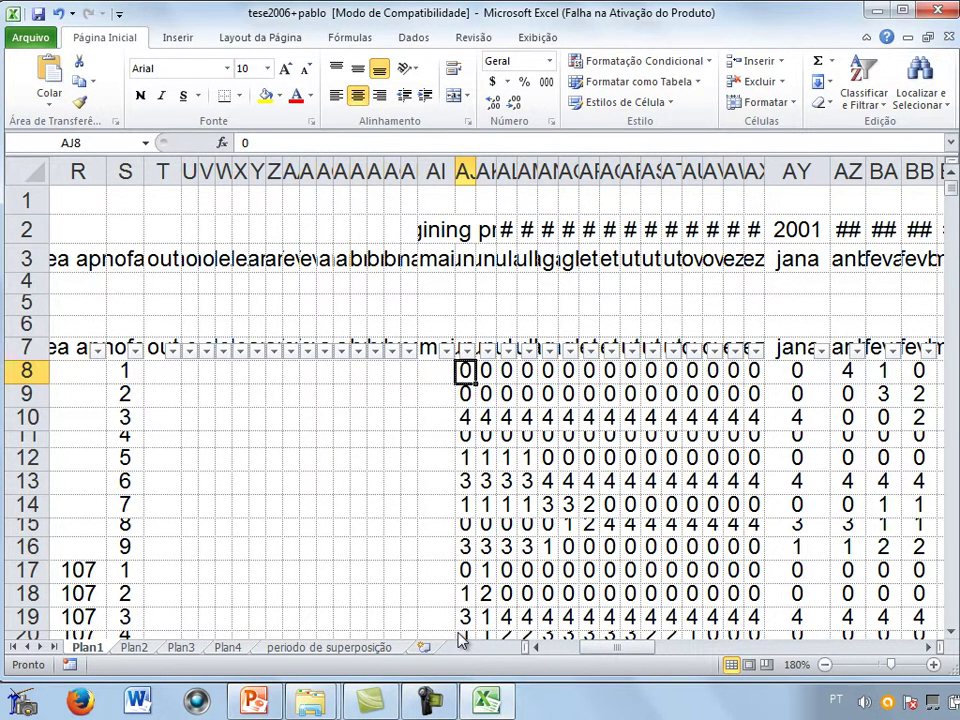
{"action": "key", "text": "Right"}
{"action": "key", "text": "Right"}
{"action": "key", "text": "Right"}
{"action": "key", "text": "Right"}
{"action": "key", "text": "Right"}
{"action": "key", "text": "Right"}
{"action": "key", "text": "Right"}
{"action": "key", "text": "Right"}
{"action": "key", "text": "Right"}
{"action": "key", "text": "Right"}
{"action": "key", "text": "Right"}
{"action": "key", "text": "Right"}
{"action": "key", "text": "Right"}
{"action": "key", "text": "Right"}
{"action": "key", "text": "Right"}
{"action": "key", "text": "Right"}
{"action": "key", "text": "Right"}
{"action": "key", "text": "Right"}
{"action": "key", "text": "Right"}
{"action": "key", "text": "Right"}
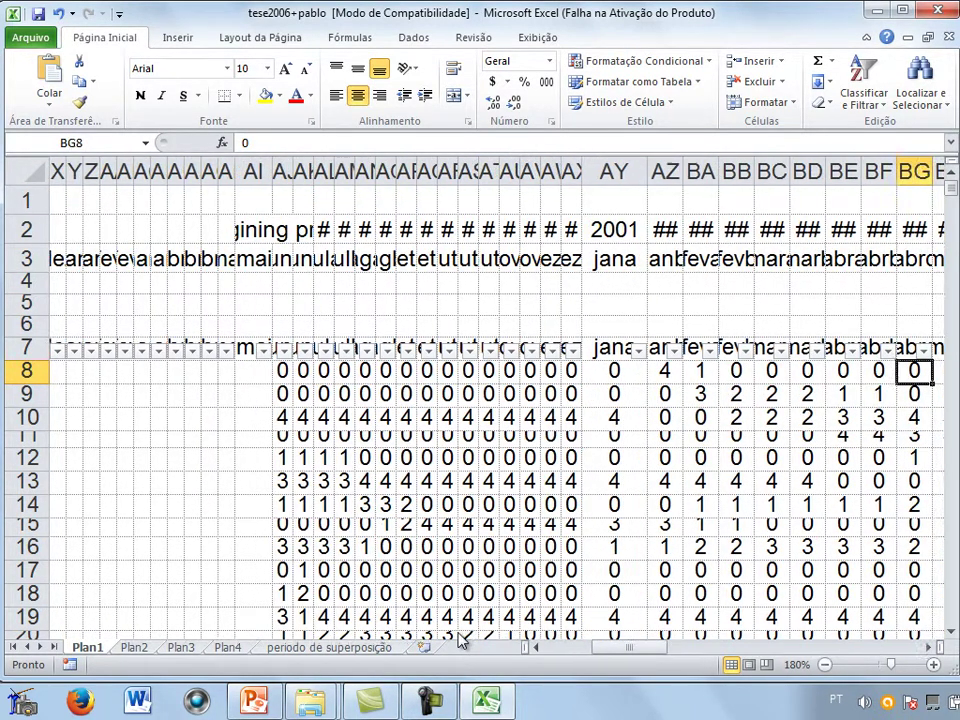
{"action": "key", "text": "Right"}
{"action": "key", "text": "Right"}
{"action": "key", "text": "Right"}
{"action": "key", "text": "Right"}
{"action": "key", "text": "Right"}
- Trace the row 8 scores back to the first score column AJ and go down to AJ11
{"action": "key", "text": "Left"}
{"action": "key", "text": "Left"}
{"action": "key", "text": "Left"}
{"action": "key", "text": "Left"}
{"action": "key", "text": "Left"}
{"action": "key", "text": "Left"}
{"action": "key", "text": "Left"}
{"action": "key", "text": "Left"}
{"action": "key", "text": "Left"}
{"action": "key", "text": "Left"}
{"action": "key", "text": "Left"}
{"action": "key", "text": "Left"}
{"action": "key", "text": "Left"}
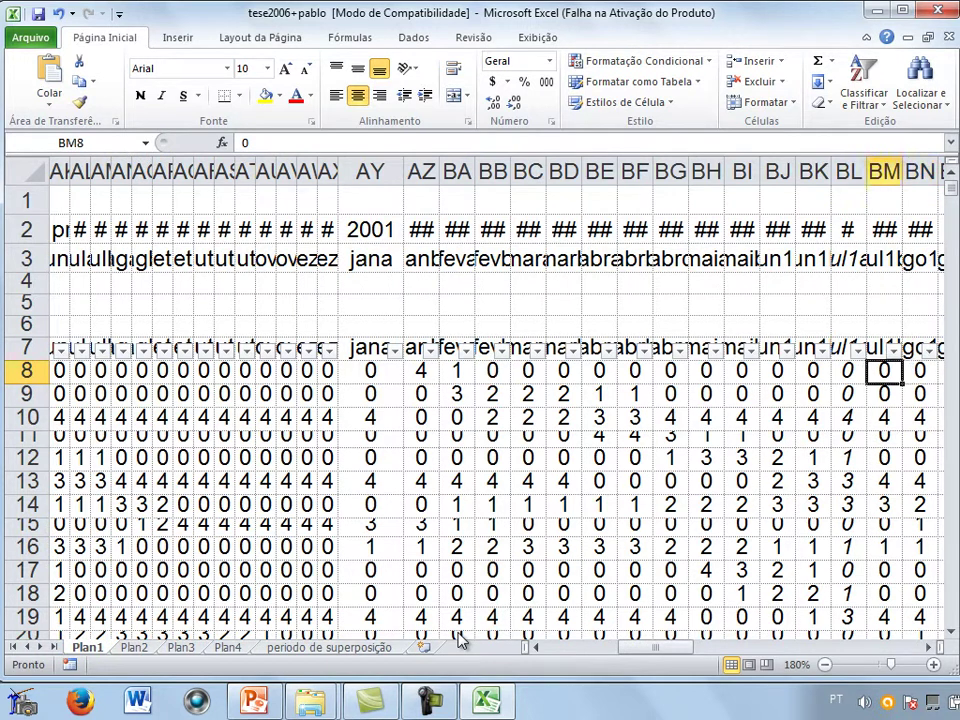
{"action": "key", "text": "Left"}
{"action": "key", "text": "Left"}
{"action": "key", "text": "Left"}
{"action": "key", "text": "Left"}
{"action": "key", "text": "Left"}
{"action": "key", "text": "Left"}
{"action": "key", "text": "Left"}
{"action": "key", "text": "Left"}
{"action": "key", "text": "Left"}
{"action": "key", "text": "Left"}
{"action": "key", "text": "Left"}
{"action": "key", "text": "Left"}
{"action": "key", "text": "Left"}
{"action": "key", "text": "Left"}
{"action": "key", "text": "Left"}
{"action": "key", "text": "Left"}
{"action": "key", "text": "Left"}
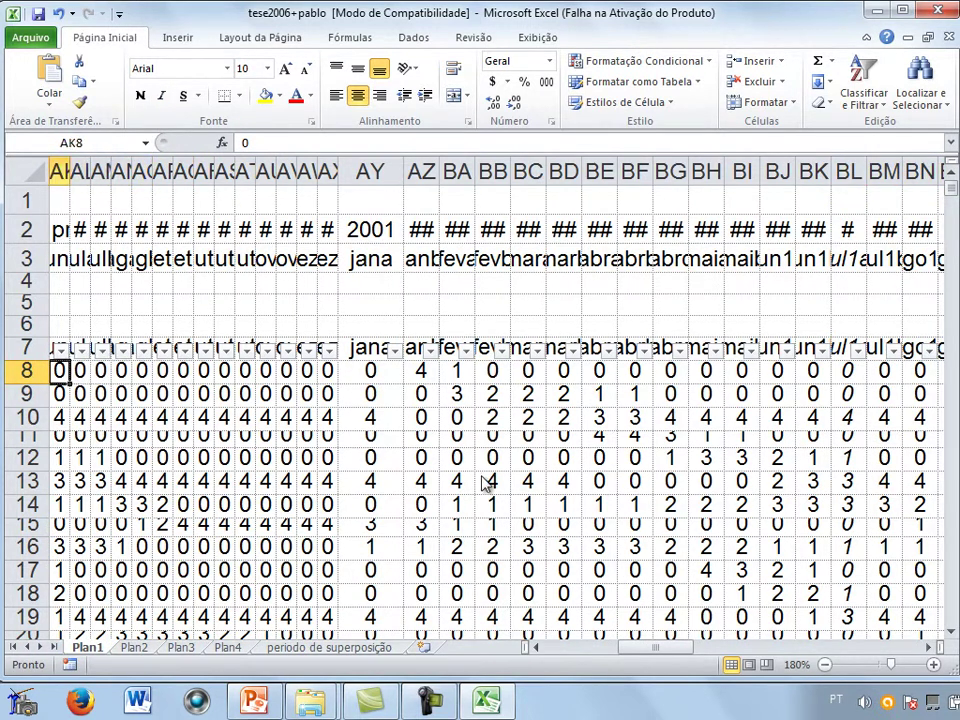
{"action": "key", "text": "Left"}
{"action": "key", "text": "Right"}
{"action": "key", "text": "Down"}
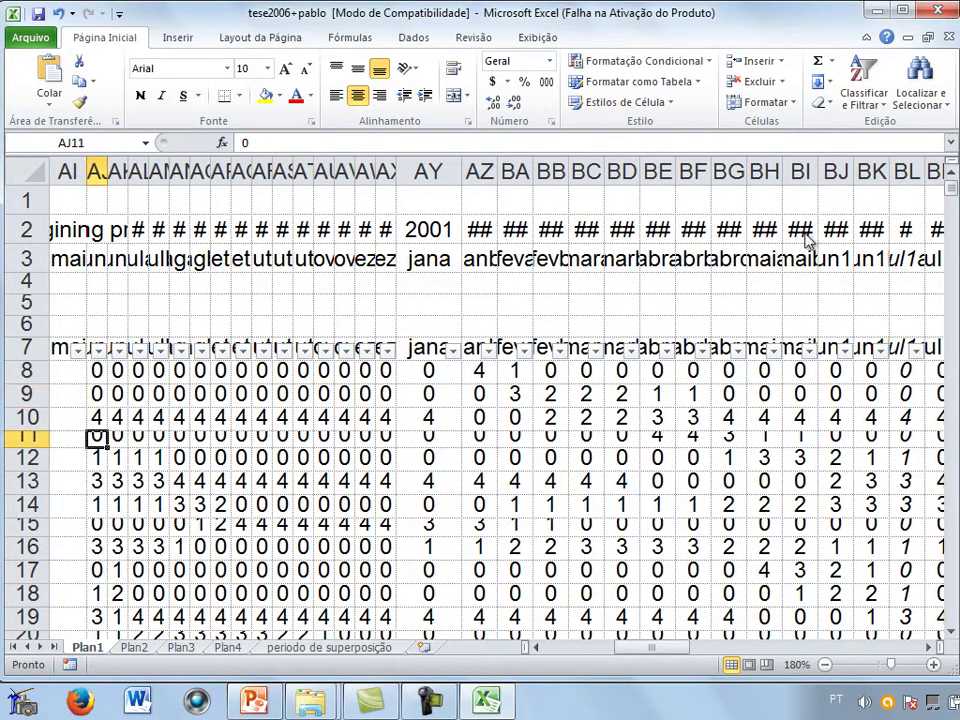
- Scan the monthly score rows down column AJ from row 11 to AJ266
{"action": "key", "text": "Down"}
{"action": "key", "text": "Down"}
{"action": "key", "text": "Down"}
{"action": "key", "text": "Down"}
{"action": "key", "text": "Down"}
{"action": "key", "text": "Down"}
{"action": "key", "text": "Down"}
{"action": "key", "text": "Down"}
{"action": "key", "text": "Down"}
{"action": "key", "text": "Down"}
{"action": "key", "text": "Down"}
{"action": "key", "text": "Down"}
{"action": "key", "text": "Down"}
{"action": "key", "text": "Down"}
{"action": "key", "text": "Down"}
{"action": "key", "text": "Down"}
{"action": "key", "text": "Down"}
{"action": "key", "text": "Down"}
{"action": "key", "text": "Down"}
{"action": "key", "text": "Down"}
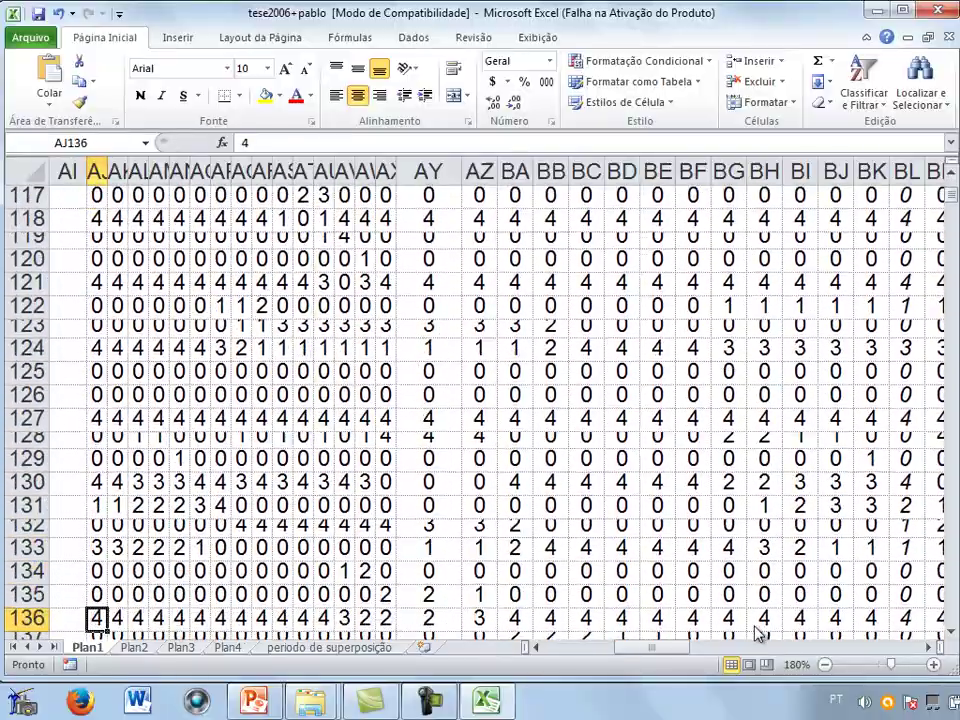
{"action": "key", "text": "Down"}
{"action": "key", "text": "Down"}
{"action": "key", "text": "Down"}
{"action": "key", "text": "Down"}
{"action": "key", "text": "Down"}
{"action": "key", "text": "Down"}
{"action": "key", "text": "Down"}
{"action": "key", "text": "Down"}
{"action": "key", "text": "Down"}
{"action": "key", "text": "Down"}
{"action": "key", "text": "Down"}
{"action": "key", "text": "Down"}
{"action": "key", "text": "Down"}
{"action": "key", "text": "Down"}
{"action": "key", "text": "Down"}
{"action": "key", "text": "Down"}
{"action": "key", "text": "Down"}
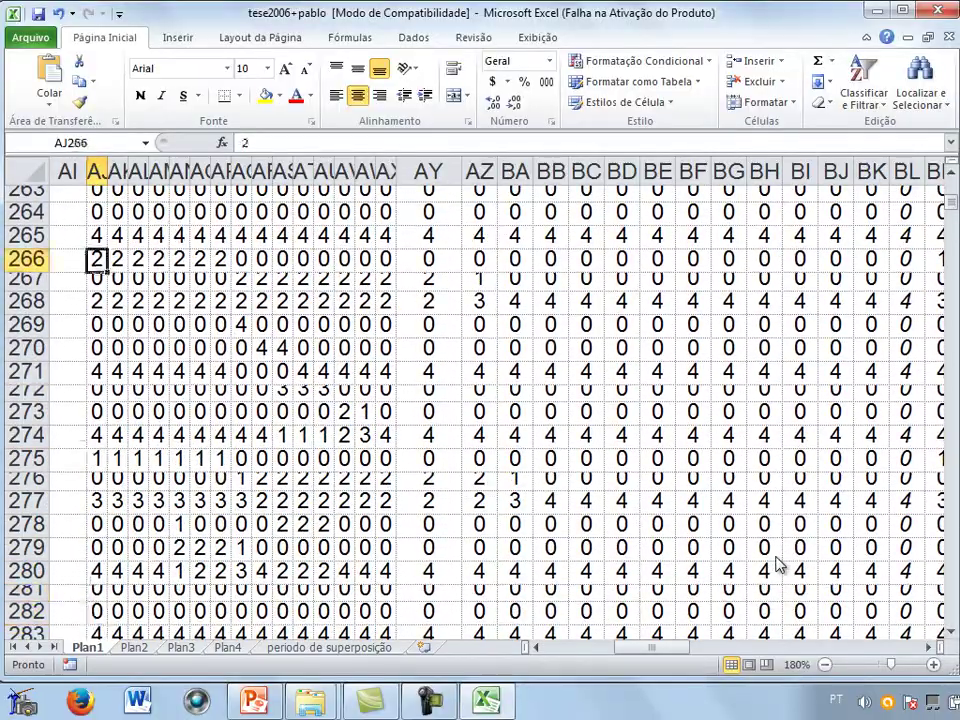
- Go back up column AJ to the first score row, ending on AJ8
{"action": "key", "text": "Up"}
{"action": "key", "text": "Up"}
{"action": "key", "text": "Up"}
{"action": "key", "text": "Up"}
{"action": "key", "text": "Up"}
{"action": "key", "text": "Up"}
{"action": "key", "text": "Up"}
{"action": "key", "text": "Up"}
{"action": "key", "text": "Up"}
{"action": "key", "text": "Up"}
{"action": "key", "text": "Up"}
{"action": "key", "text": "Up"}
{"action": "key", "text": "Up"}
{"action": "key", "text": "Up"}
{"action": "key", "text": "Up"}
{"action": "key", "text": "Up"}
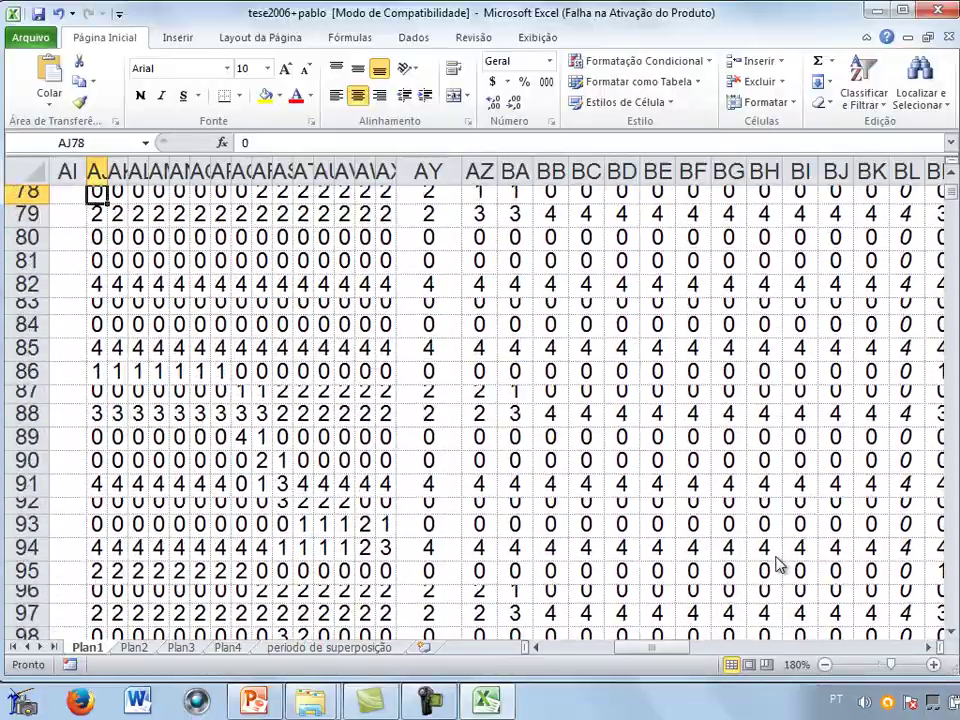
{"action": "key", "text": "Up"}
{"action": "key", "text": "Up"}
{"action": "key", "text": "Up"}
{"action": "key", "text": "Up"}
{"action": "key", "text": "Up"}
{"action": "key", "text": "Up"}
{"action": "key", "text": "Up"}
{"action": "key", "text": "Up"}
{"action": "key", "text": "Up"}
{"action": "key", "text": "Up"}
{"action": "key", "text": "Up"}
{"action": "key", "text": "Up"}
{"action": "key", "text": "Up"}
{"action": "key", "text": "Up"}
{"action": "key", "text": "Up"}
{"action": "key", "text": "Up"}
{"action": "key", "text": "Up"}
{"action": "key", "text": "Up"}
{"action": "key", "text": "Up"}
{"action": "key", "text": "Up"}
{"action": "key", "text": "Up"}
{"action": "key", "text": "Up"}
{"action": "key", "text": "Up"}
{"action": "key", "text": "Up"}
{"action": "key", "text": "Up"}
{"action": "key", "text": "Up"}
{"action": "key", "text": "Up"}
{"action": "key", "text": "Up"}
{"action": "key", "text": "Up"}
{"action": "key", "text": "Up"}
{"action": "key", "text": "Up"}
{"action": "key", "text": "Down"}
{"action": "key", "text": "Down"}
{"action": "key", "text": "Down"}
{"action": "key", "text": "Down"}
{"action": "key", "text": "Down"}
{"action": "key", "text": "Down"}
{"action": "key", "text": "Down"}
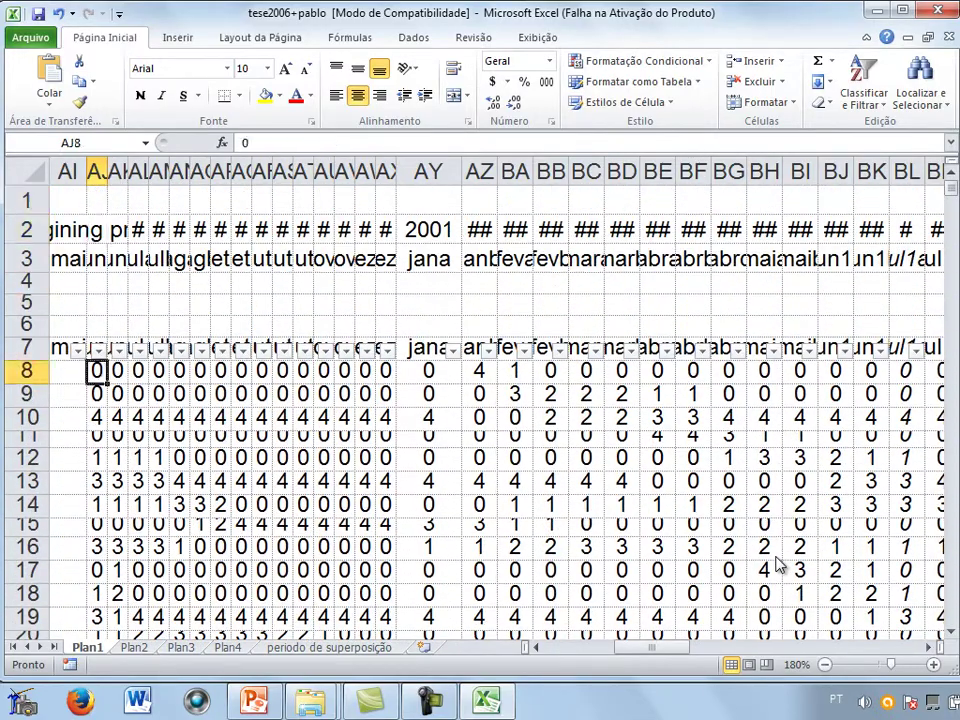
- Trace header row 7 from column AJ back to the fenofase header in S7
{"action": "key", "text": "Up"}
{"action": "key", "text": "Left"}
{"action": "key", "text": "Left"}
{"action": "key", "text": "Left"}
{"action": "key", "text": "Left"}
{"action": "key", "text": "Left"}
{"action": "key", "text": "Left"}
{"action": "key", "text": "Left"}
{"action": "key", "text": "Left"}
{"action": "key", "text": "Left"}
{"action": "key", "text": "Left"}
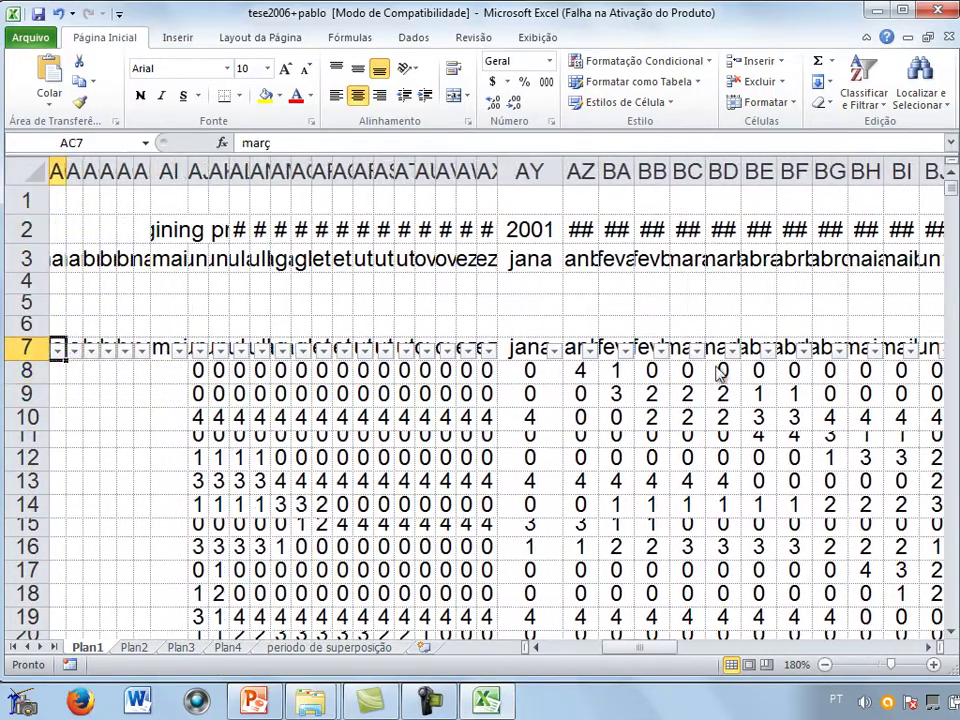
{"action": "key", "text": "Left"}
{"action": "key", "text": "Left"}
{"action": "key", "text": "Left"}
{"action": "key", "text": "Left"}
{"action": "key", "text": "Left"}
{"action": "key", "text": "Left"}
{"action": "key", "text": "Left"}
{"action": "key", "text": "Left"}
{"action": "key", "text": "Left"}
{"action": "key", "text": "Left"}
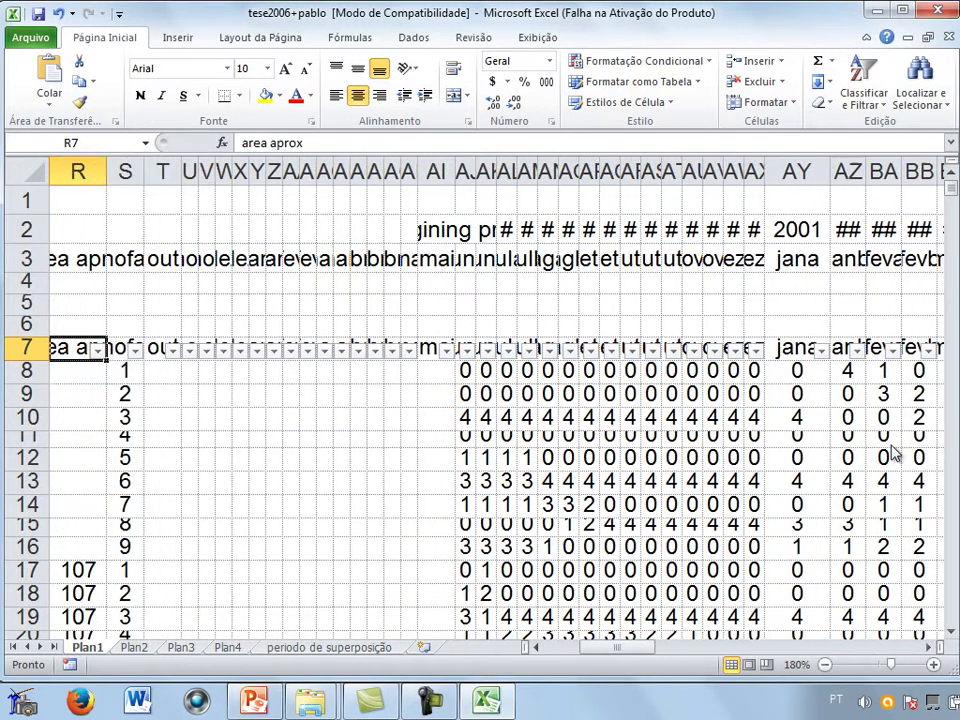
{"action": "key", "text": "Right"}
{"action": "key", "text": "Right"}
{"action": "key", "text": "Right"}
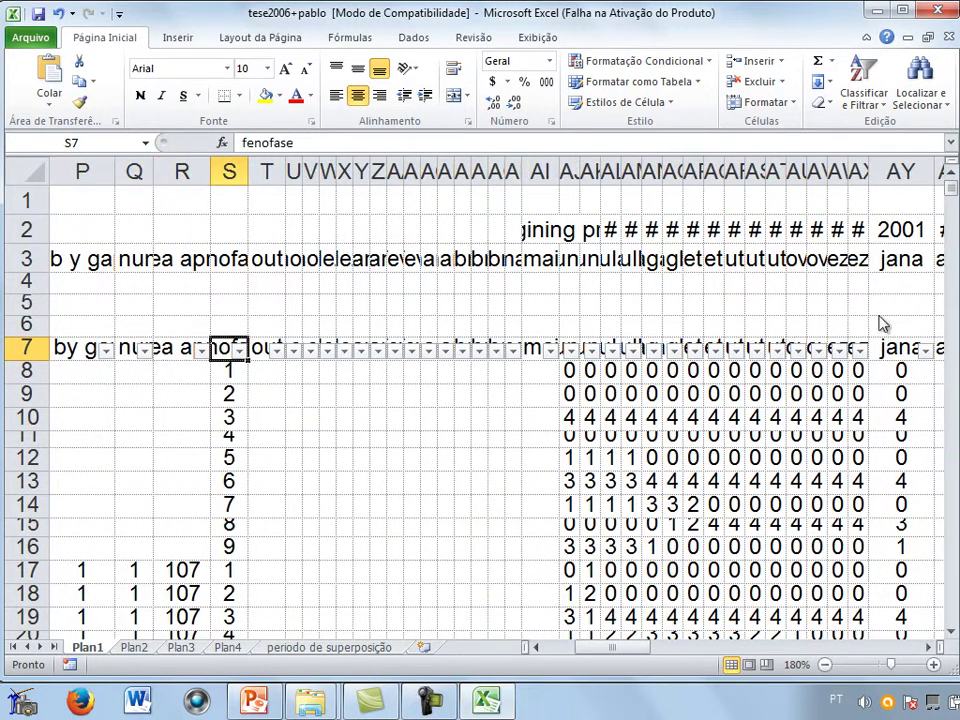
{"action": "key", "text": "Down"}
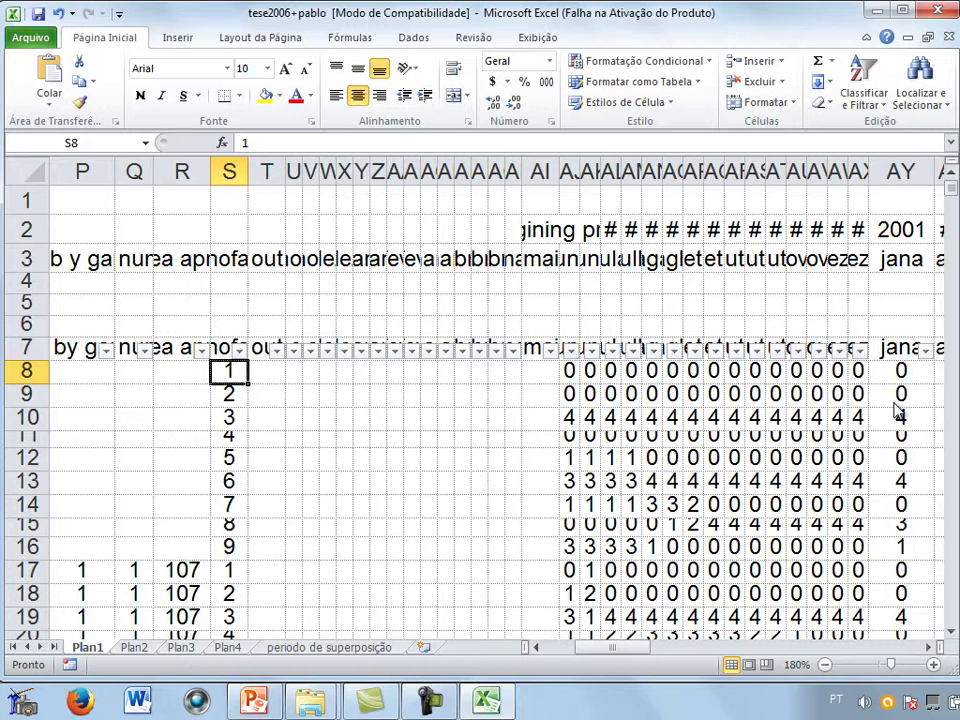
{"action": "key", "text": "Up"}
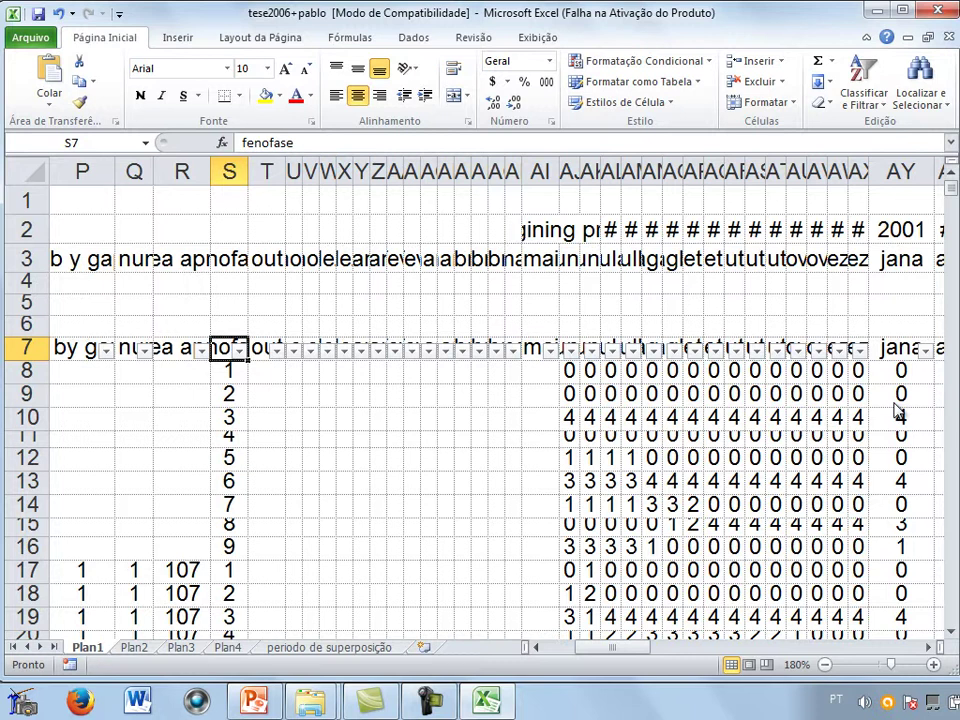
- Filter the fenofase column to show only phenophase code 1
{"action": "key", "text": "alt+Down"}
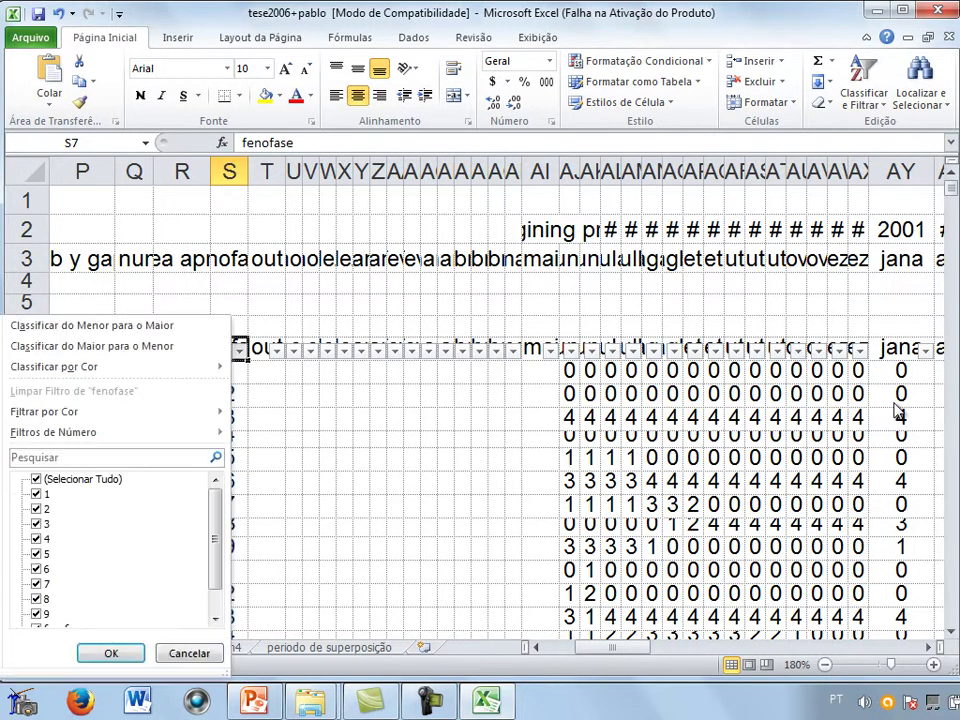
{"action": "key", "text": "Tab"}
{"action": "key", "text": "space"}
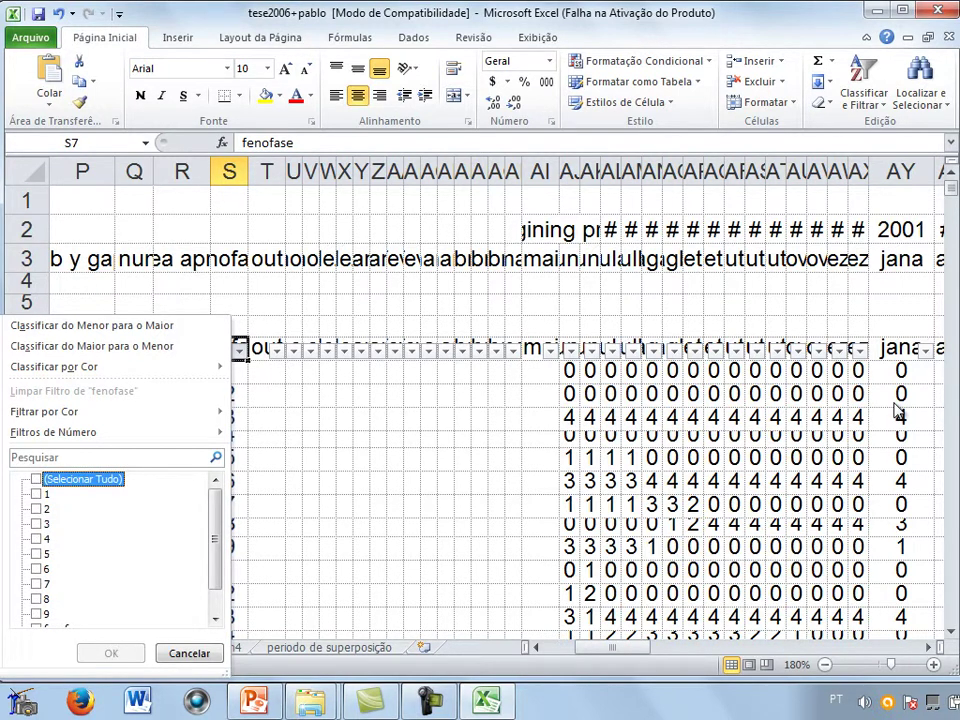
{"action": "key", "text": "Down"}
{"action": "key", "text": "space"}
{"action": "key", "text": "Return"}
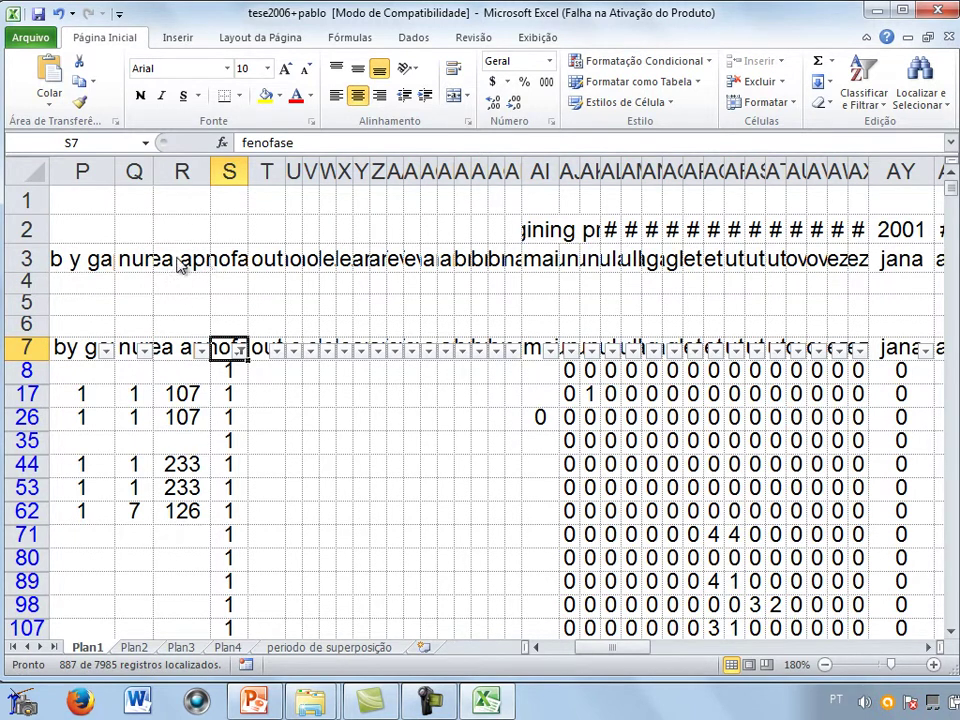
- Follow row 8 of the filtered data from fenofase code 1 across to the monthly score in AL8
{"action": "key", "text": "Down"}
{"action": "key", "text": "Right"}
{"action": "key", "text": "Right"}
{"action": "key", "text": "Right"}
{"action": "key", "text": "Right"}
{"action": "key", "text": "Right"}
{"action": "key", "text": "Right"}
{"action": "key", "text": "Right"}
{"action": "key", "text": "Right"}
{"action": "key", "text": "Right"}
{"action": "key", "text": "Right"}
{"action": "key", "text": "Right"}
{"action": "key", "text": "Right"}
{"action": "key", "text": "Right"}
{"action": "key", "text": "Right"}
{"action": "key", "text": "Right"}
{"action": "key", "text": "Right"}
{"action": "key", "text": "Right"}
{"action": "key", "text": "Right"}
{"action": "key", "text": "Right"}
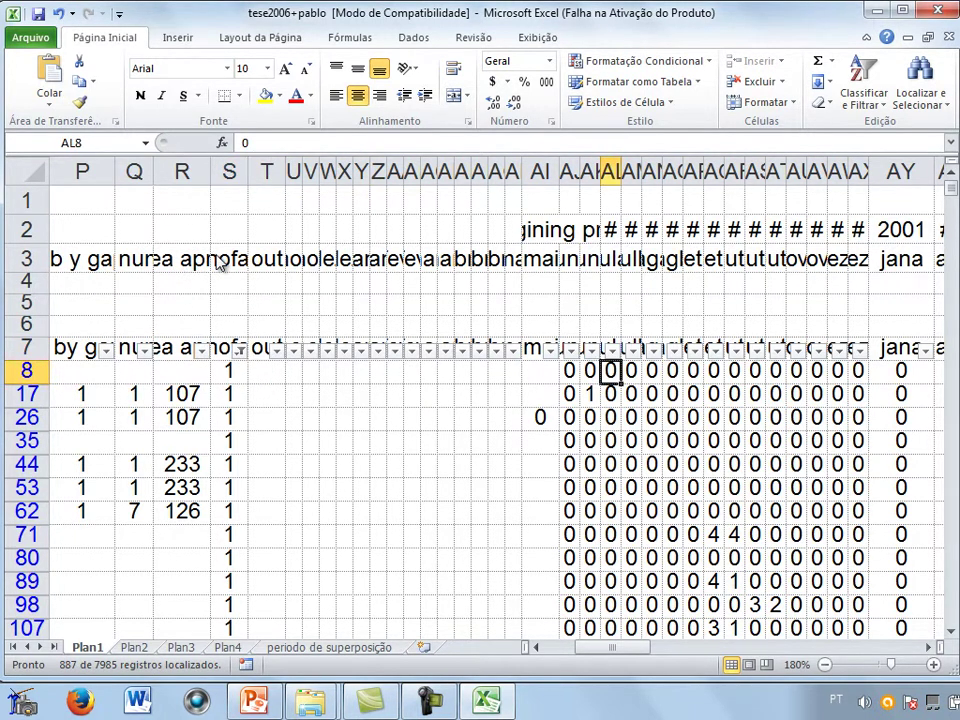
- Follow row 26 of the filtered data across the monthly scores to AX26
{"action": "key", "text": "Left"}
{"action": "key", "text": "Left"}
{"action": "key", "text": "Down"}
{"action": "key", "text": "Down"}
{"action": "key", "text": "Right"}
{"action": "key", "text": "Right"}
{"action": "key", "text": "Right"}
{"action": "key", "text": "Right"}
{"action": "key", "text": "Right"}
{"action": "key", "text": "Right"}
{"action": "key", "text": "Right"}
{"action": "key", "text": "Right"}
{"action": "key", "text": "Right"}
{"action": "key", "text": "Right"}
{"action": "key", "text": "Right"}
{"action": "key", "text": "Right"}
{"action": "key", "text": "Right"}
{"action": "key", "text": "Right"}
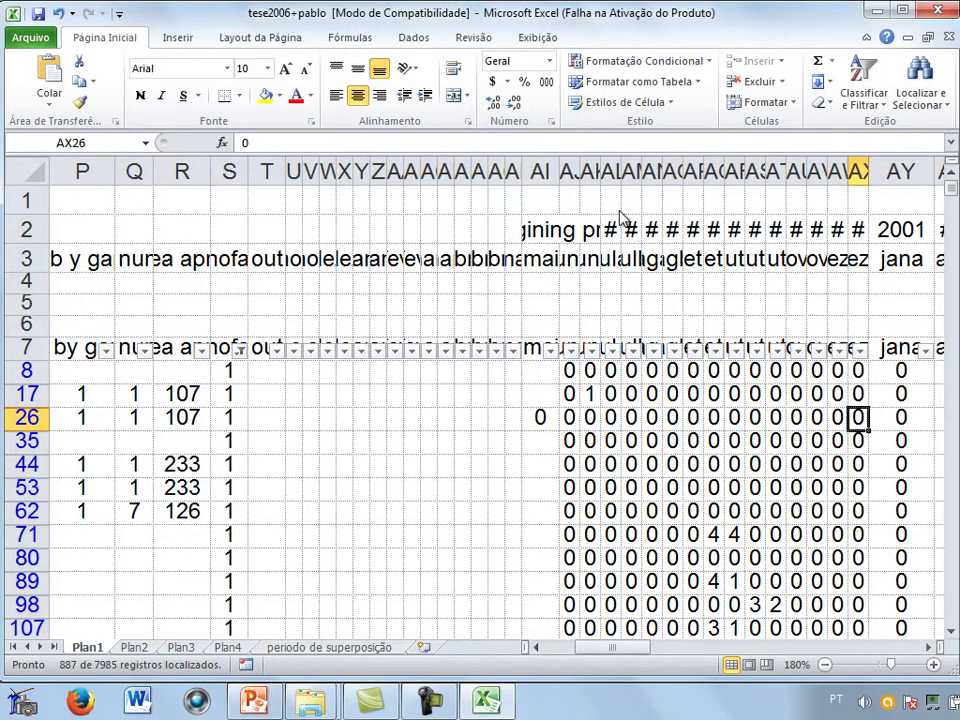
- Highlight the two consecutive nonzero monthly scores in row 71, cells AQ71:AR71
{"action": "key", "text": "Down"}
{"action": "key", "text": "Down"}
{"action": "key", "text": "Down"}
{"action": "key", "text": "Down"}
{"action": "key", "text": "Down"}
{"action": "key", "text": "Left"}
{"action": "key", "text": "Left"}
{"action": "key", "text": "Left"}
{"action": "key", "text": "Left"}
{"action": "key", "text": "Left"}
{"action": "key", "text": "Left"}
{"action": "key", "text": "shift+Left"}
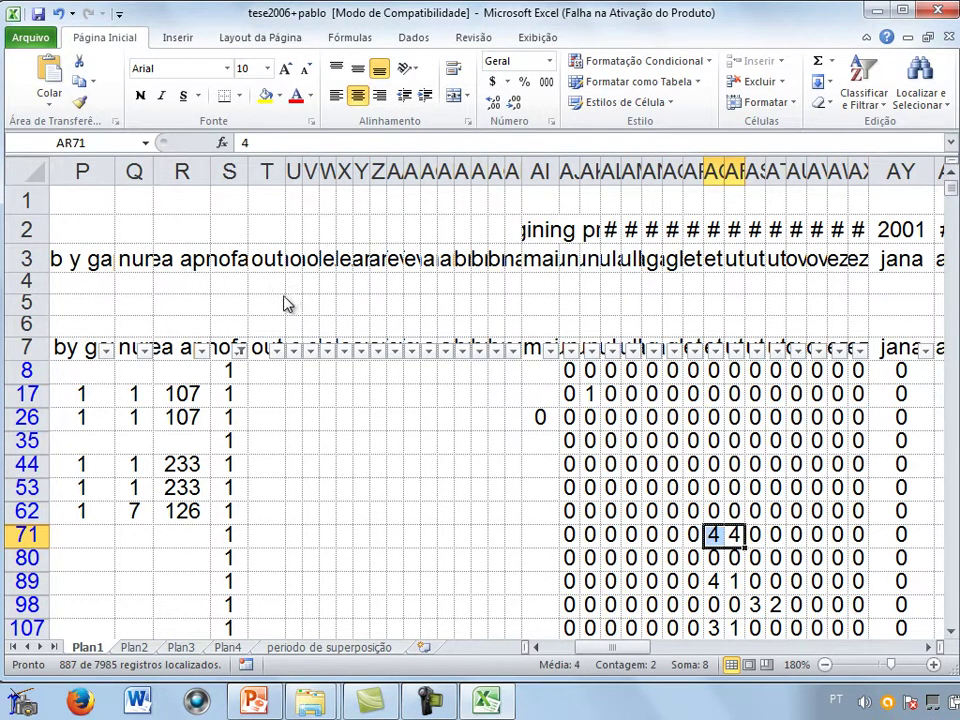
- Highlight the nonzero score pairs in AQ89:AR89 and AS98:AT98
{"action": "key", "text": "Down"}
{"action": "key", "text": "Down"}
{"action": "key", "text": "shift+Left"}
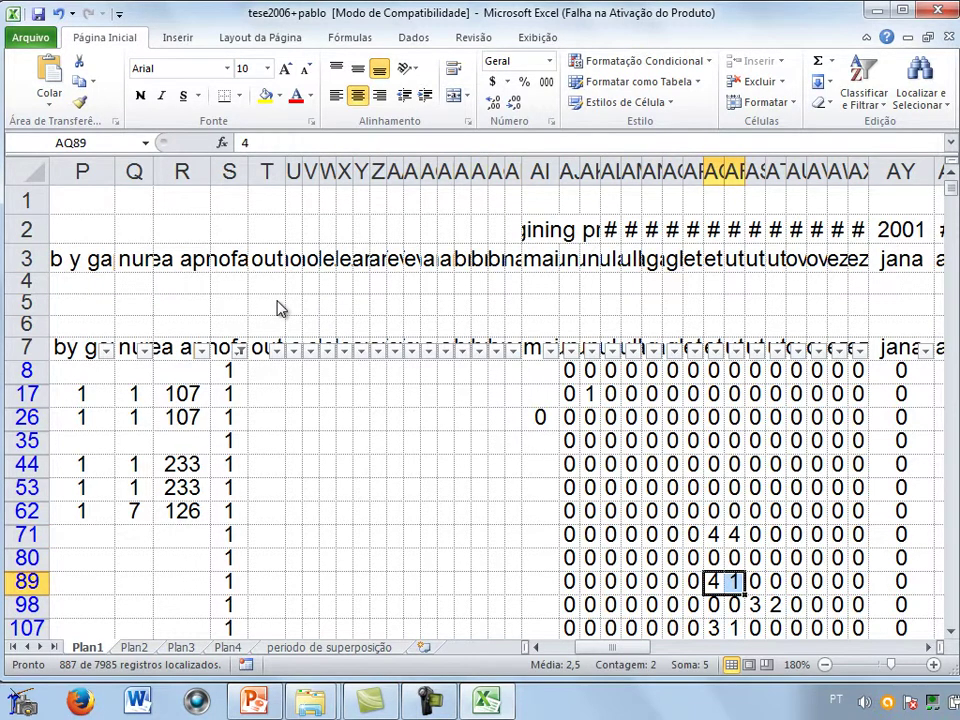
{"action": "key", "text": "Down"}
{"action": "key", "text": "Right"}
{"action": "key", "text": "Right"}
{"action": "key", "text": "shift+Left"}
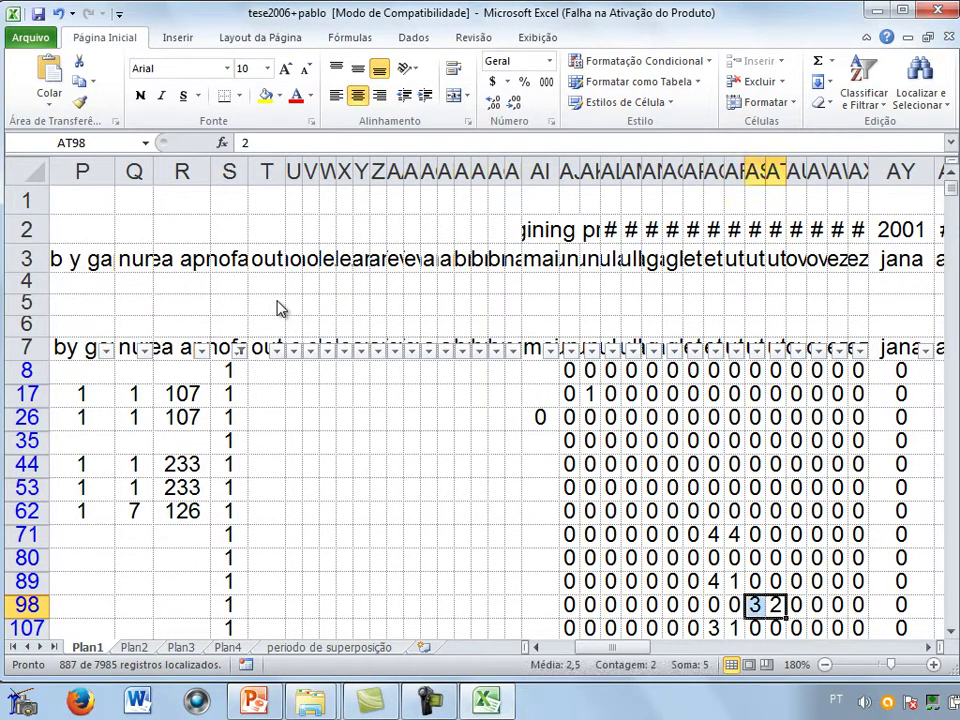
- Return to the first score row at AJ8 and trace row 8 back to the individual number in B8
{"action": "key", "text": "ctrl+Left"}
{"action": "key", "text": "ctrl+Up"}
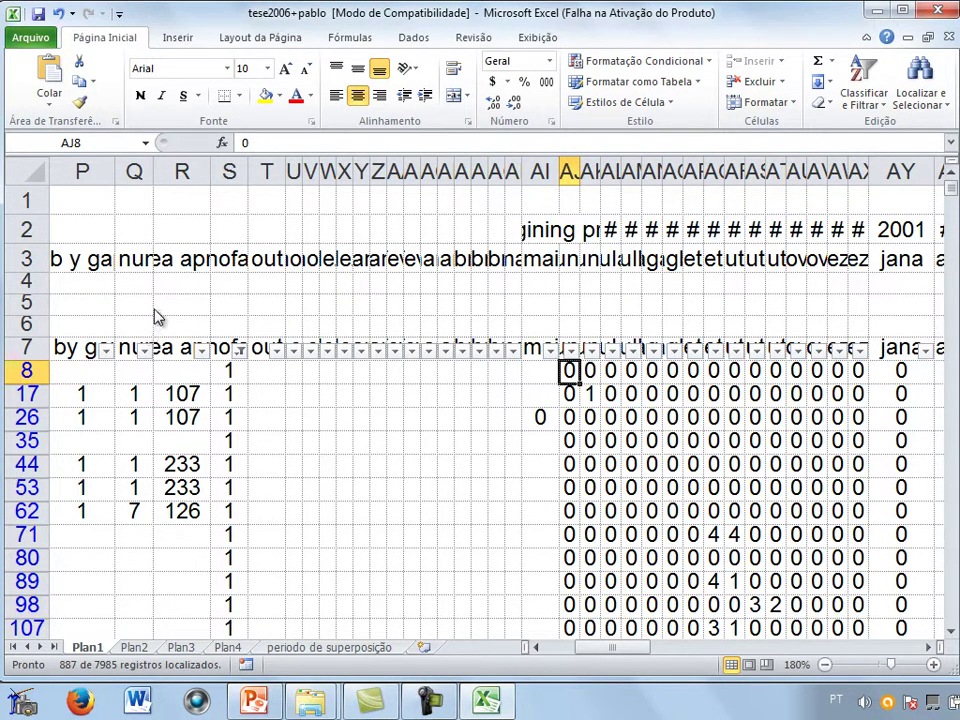
{"action": "key", "text": "Left"}
{"action": "key", "text": "Left"}
{"action": "key", "text": "Left"}
{"action": "key", "text": "Left"}
{"action": "key", "text": "Left"}
{"action": "key", "text": "Left"}
{"action": "key", "text": "Left"}
{"action": "key", "text": "Left"}
{"action": "key", "text": "Left"}
{"action": "key", "text": "Left"}
{"action": "key", "text": "Left"}
{"action": "key", "text": "Left"}
{"action": "key", "text": "Left"}
{"action": "key", "text": "Left"}
{"action": "key", "text": "Left"}
{"action": "key", "text": "Left"}
{"action": "key", "text": "Left"}
{"action": "key", "text": "Left"}
{"action": "key", "text": "Left"}
{"action": "key", "text": "Left"}
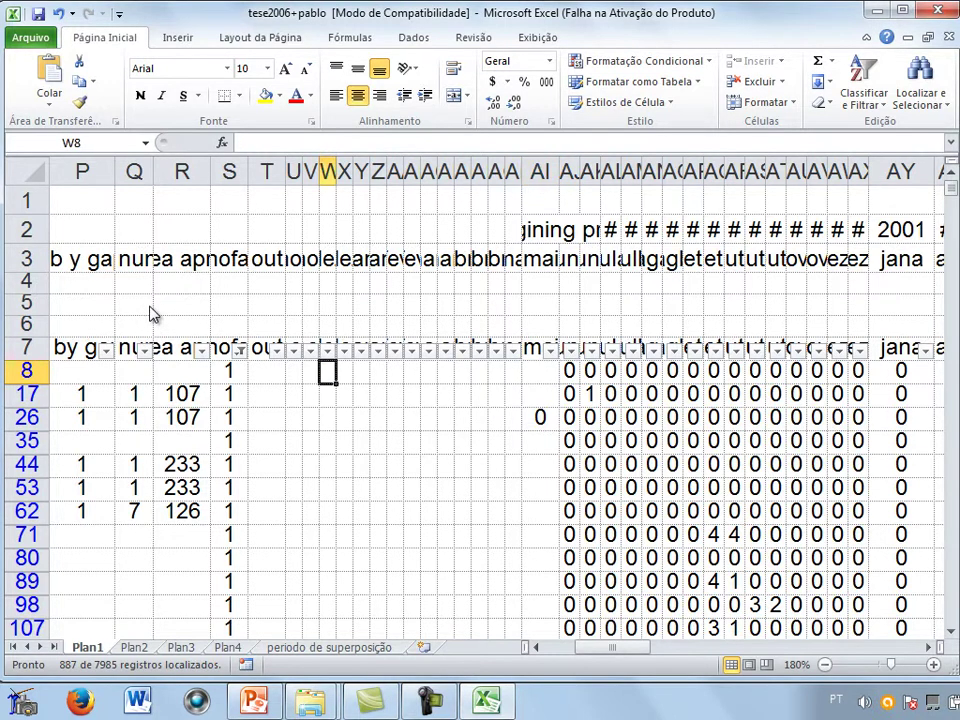
{"action": "key", "text": "Left"}
{"action": "key", "text": "Left"}
{"action": "key", "text": "Left"}
{"action": "key", "text": "Left"}
{"action": "key", "text": "Left"}
{"action": "key", "text": "Left"}
{"action": "key", "text": "Left"}
{"action": "key", "text": "Left"}
{"action": "key", "text": "Left"}
{"action": "key", "text": "Right"}
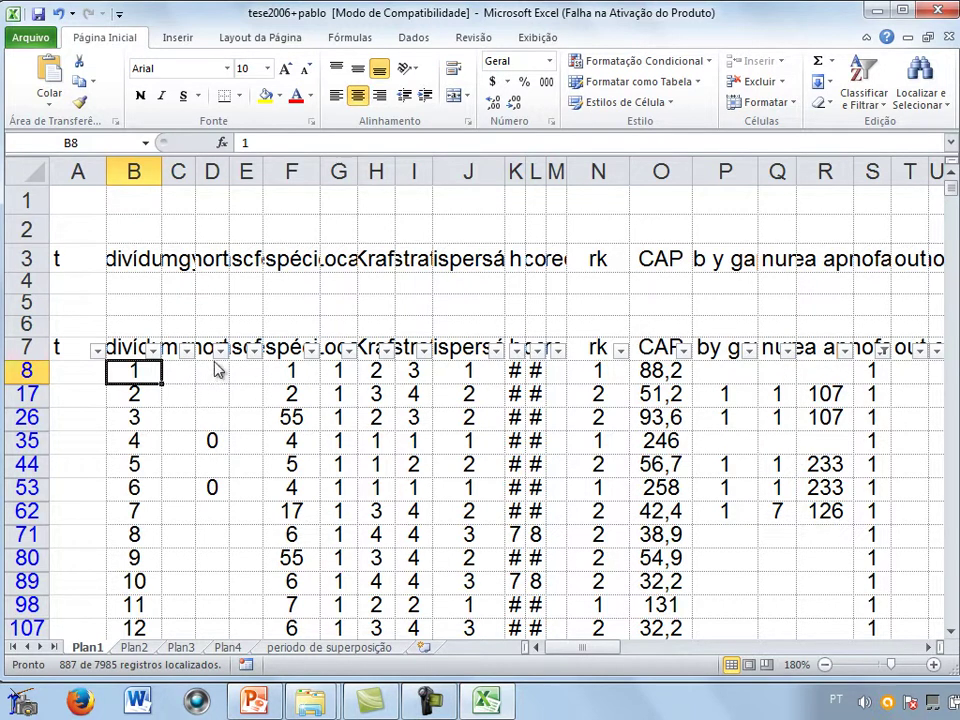
- Run down the individual number column B through the filtered records, past individual 110
{"action": "key", "text": "Down"}
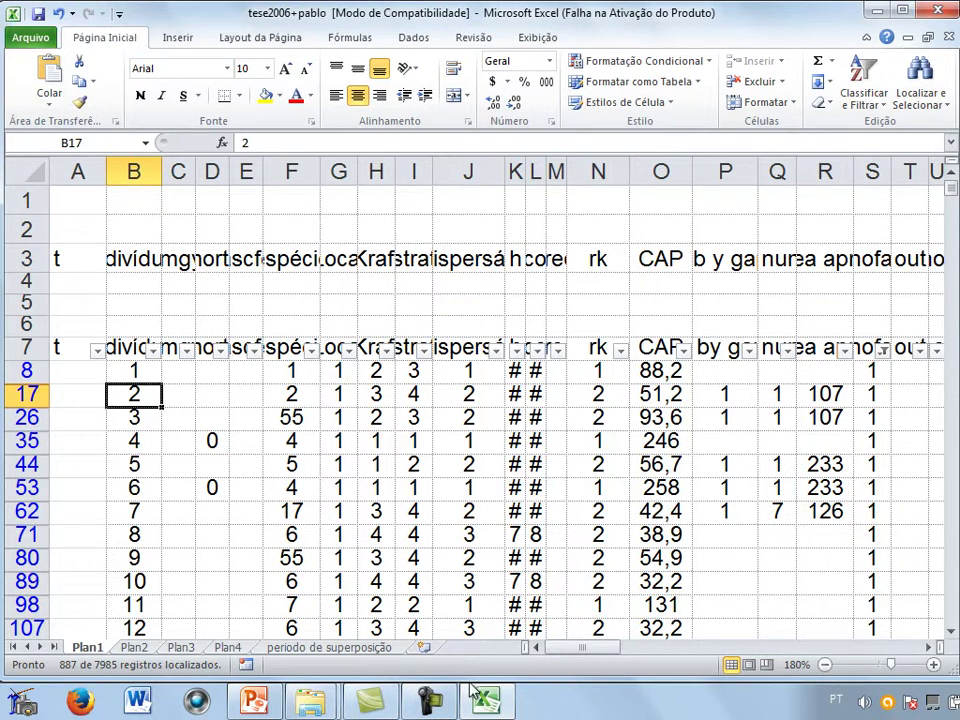
{"action": "key", "text": "Up"}
{"action": "key", "text": "Down"}
{"action": "key", "text": "Down"}
{"action": "key", "text": "Down"}
{"action": "key", "text": "Down"}
{"action": "key", "text": "Down"}
{"action": "key", "text": "Down"}
{"action": "key", "text": "Down"}
{"action": "key", "text": "Down"}
{"action": "key", "text": "Down"}
{"action": "key", "text": "Down"}
{"action": "key", "text": "Down"}
{"action": "key", "text": "Down"}
{"action": "key", "text": "Down"}
{"action": "key", "text": "Down"}
{"action": "key", "text": "Down"}
{"action": "key", "text": "Down"}
{"action": "key", "text": "Down"}
{"action": "key", "text": "Down"}
{"action": "key", "text": "Down"}
{"action": "key", "text": "Down"}
{"action": "key", "text": "Down"}
{"action": "key", "text": "Down"}
{"action": "key", "text": "Down"}
{"action": "key", "text": "Down"}
{"action": "key", "text": "Down"}
{"action": "key", "text": "Down"}
{"action": "key", "text": "Down"}
{"action": "key", "text": "Down"}
{"action": "key", "text": "Down"}
{"action": "key", "text": "Down"}
{"action": "key", "text": "Down"}
{"action": "key", "text": "Down"}
{"action": "key", "text": "Down"}
{"action": "key", "text": "Down"}
{"action": "key", "text": "Down"}
{"action": "key", "text": "Down"}
{"action": "key", "text": "Down"}
{"action": "key", "text": "Down"}
{"action": "key", "text": "Down"}
{"action": "key", "text": "Down"}
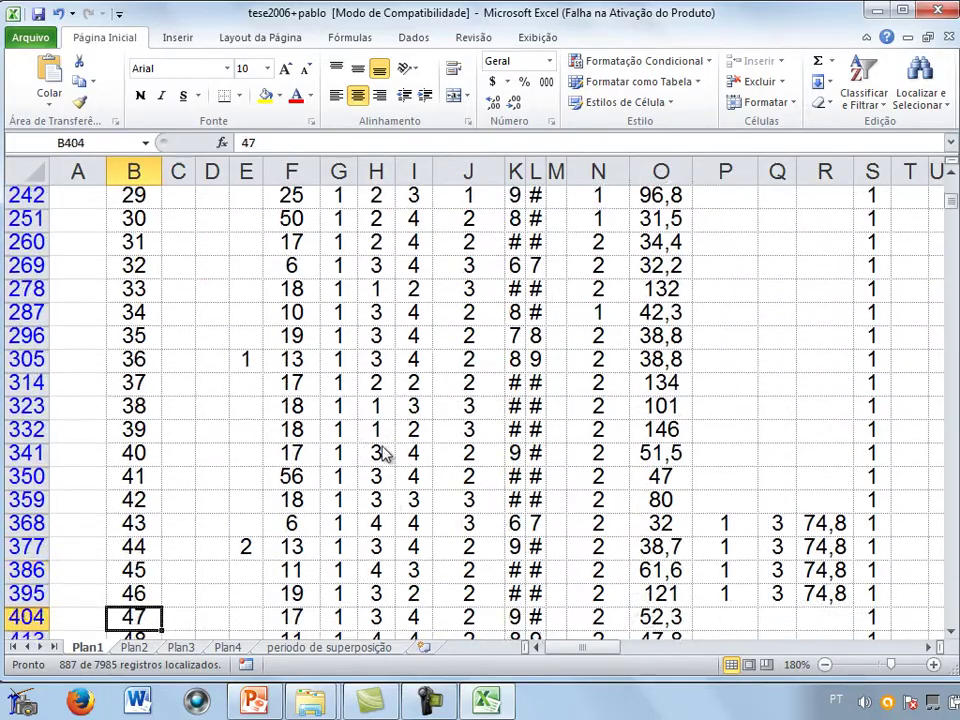
{"action": "key", "text": "Down"}
{"action": "key", "text": "Down"}
{"action": "key", "text": "Down"}
{"action": "key", "text": "Down"}
{"action": "key", "text": "Down"}
{"action": "key", "text": "Down"}
{"action": "key", "text": "Down"}
{"action": "key", "text": "Down"}
{"action": "key", "text": "Down"}
{"action": "key", "text": "Down"}
{"action": "key", "text": "Down"}
{"action": "key", "text": "Down"}
{"action": "key", "text": "Down"}
{"action": "key", "text": "Down"}
{"action": "key", "text": "Down"}
{"action": "key", "text": "Down"}
{"action": "key", "text": "Down"}
{"action": "key", "text": "Down"}
{"action": "key", "text": "Down"}
{"action": "key", "text": "Down"}
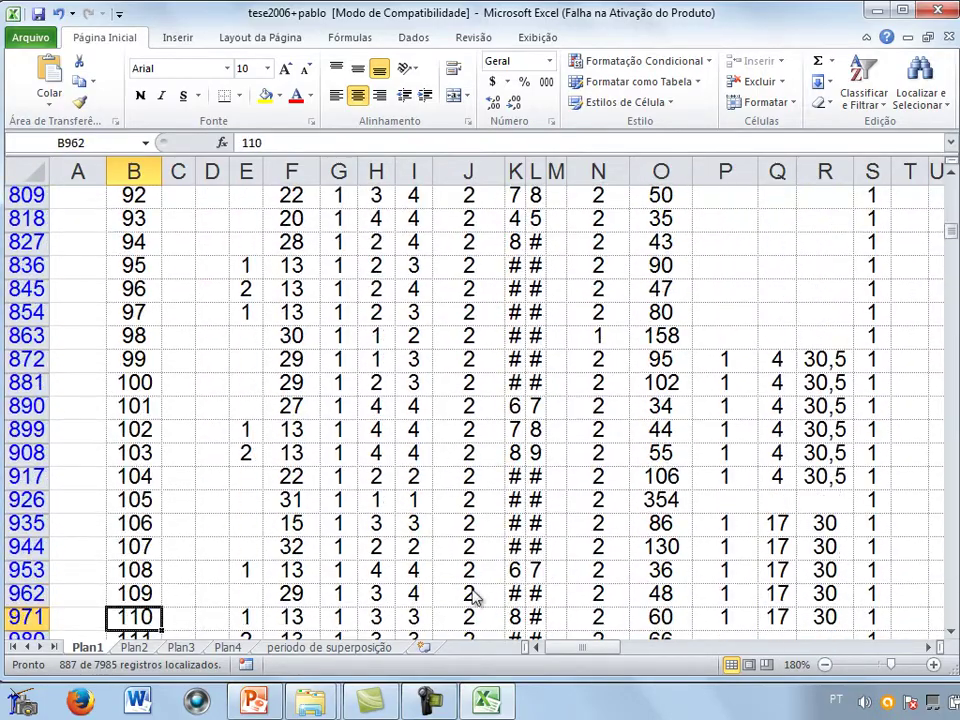
- Continue through the individual numbers in column B as far as individual 138 in row 1223
{"action": "key", "text": "Up"}
{"action": "key", "text": "Up"}
{"action": "key", "text": "Up"}
{"action": "key", "text": "Up"}
{"action": "key", "text": "Up"}
{"action": "key", "text": "Up"}
{"action": "key", "text": "Up"}
{"action": "key", "text": "Up"}
{"action": "key", "text": "Up"}
{"action": "key", "text": "Up"}
{"action": "key", "text": "Up"}
{"action": "key", "text": "Up"}
{"action": "key", "text": "Up"}
{"action": "key", "text": "Up"}
{"action": "key", "text": "Up"}
{"action": "key", "text": "Up"}
{"action": "key", "text": "Up"}
{"action": "key", "text": "Up"}
{"action": "key", "text": "Up"}
{"action": "key", "text": "Up"}
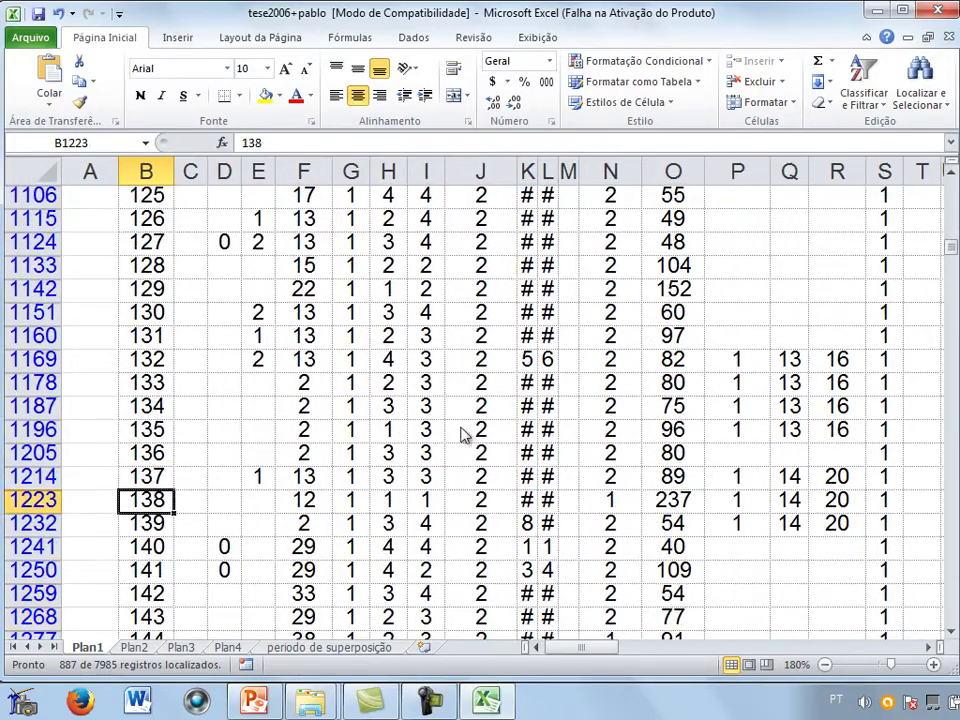
- Go back up the individual numbers in column B to the first record, individual 1 in B8
{"action": "key", "text": "Up"}
{"action": "key", "text": "Up"}
{"action": "key", "text": "Up"}
{"action": "key", "text": "Up"}
{"action": "key", "text": "Up"}
{"action": "key", "text": "Up"}
{"action": "key", "text": "Up"}
{"action": "key", "text": "Up"}
{"action": "key", "text": "Up"}
{"action": "key", "text": "Up"}
{"action": "key", "text": "Up"}
{"action": "key", "text": "Up"}
{"action": "key", "text": "Up"}
{"action": "key", "text": "Up"}
{"action": "key", "text": "Up"}
{"action": "key", "text": "Up"}
{"action": "key", "text": "Up"}
{"action": "key", "text": "Up"}
{"action": "key", "text": "Up"}
{"action": "key", "text": "Up"}
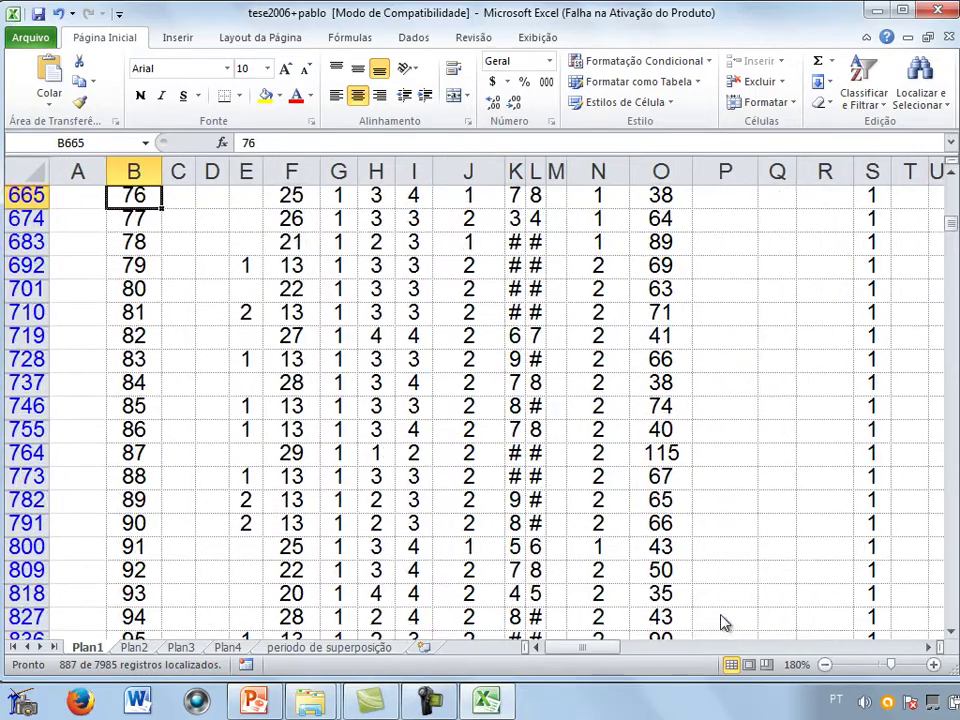
{"action": "key", "text": "Up"}
{"action": "key", "text": "Up"}
{"action": "key", "text": "Up"}
{"action": "key", "text": "Up"}
{"action": "key", "text": "Up"}
{"action": "key", "text": "Up"}
{"action": "key", "text": "Up"}
{"action": "key", "text": "Up"}
{"action": "key", "text": "Up"}
{"action": "key", "text": "Up"}
{"action": "key", "text": "Up"}
{"action": "key", "text": "Up"}
{"action": "key", "text": "Up"}
{"action": "key", "text": "Up"}
{"action": "key", "text": "Up"}
{"action": "key", "text": "Up"}
{"action": "key", "text": "Up"}
{"action": "key", "text": "Up"}
{"action": "key", "text": "Up"}
{"action": "key", "text": "Up"}
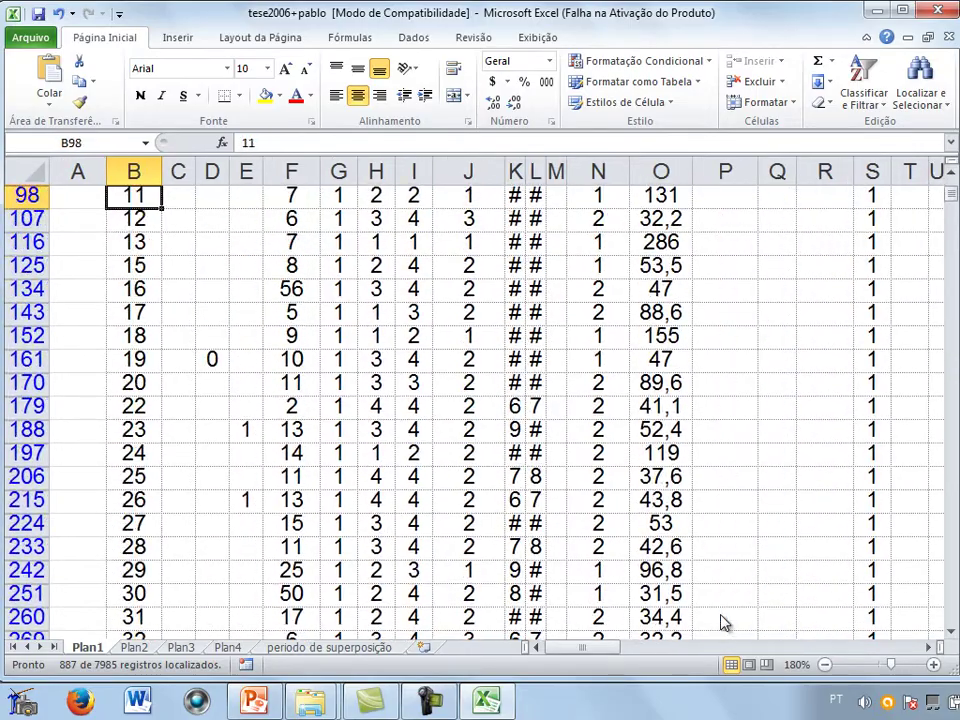
{"action": "key", "text": "Down"}
{"action": "key", "text": "Down"}
{"action": "key", "text": "Down"}
{"action": "key", "text": "Down"}
{"action": "key", "text": "Down"}
{"action": "key", "text": "Down"}
{"action": "key", "text": "Down"}
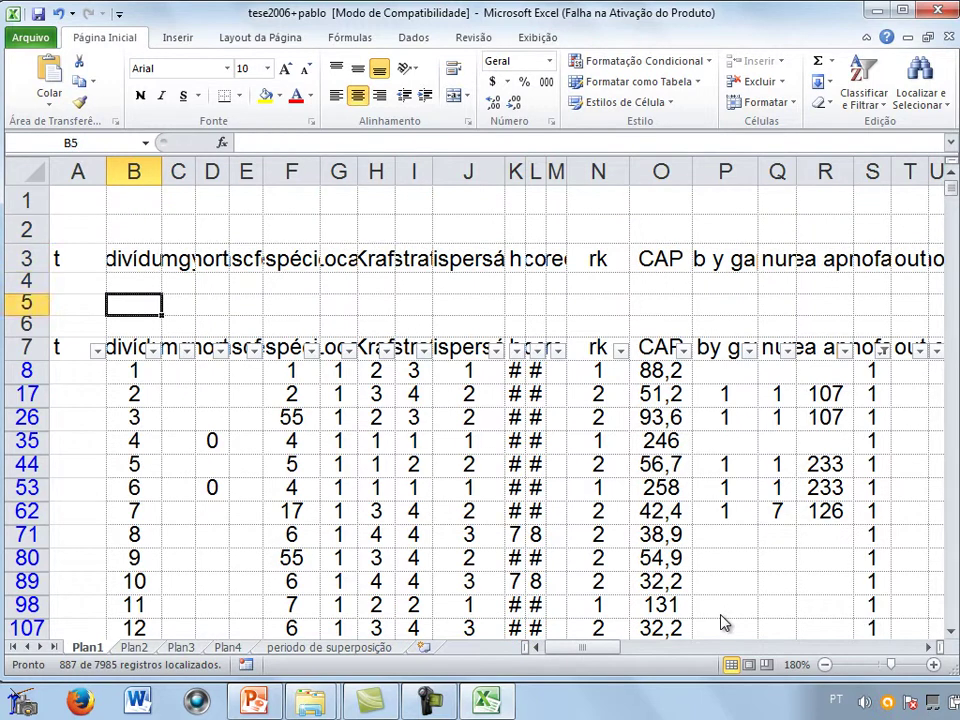
- Trace row 8 from the individual number in B8 across the descriptive codes to the CAP value in O8
{"action": "key", "text": "Right"}
{"action": "key", "text": "Right"}
{"action": "key", "text": "Right"}
{"action": "key", "text": "Right"}
{"action": "key", "text": "Right"}
{"action": "key", "text": "Right"}
{"action": "key", "text": "Right"}
{"action": "key", "text": "Right"}
{"action": "key", "text": "Right"}
{"action": "key", "text": "Right"}
{"action": "key", "text": "Right"}
{"action": "key", "text": "Right"}
{"action": "key", "text": "Right"}
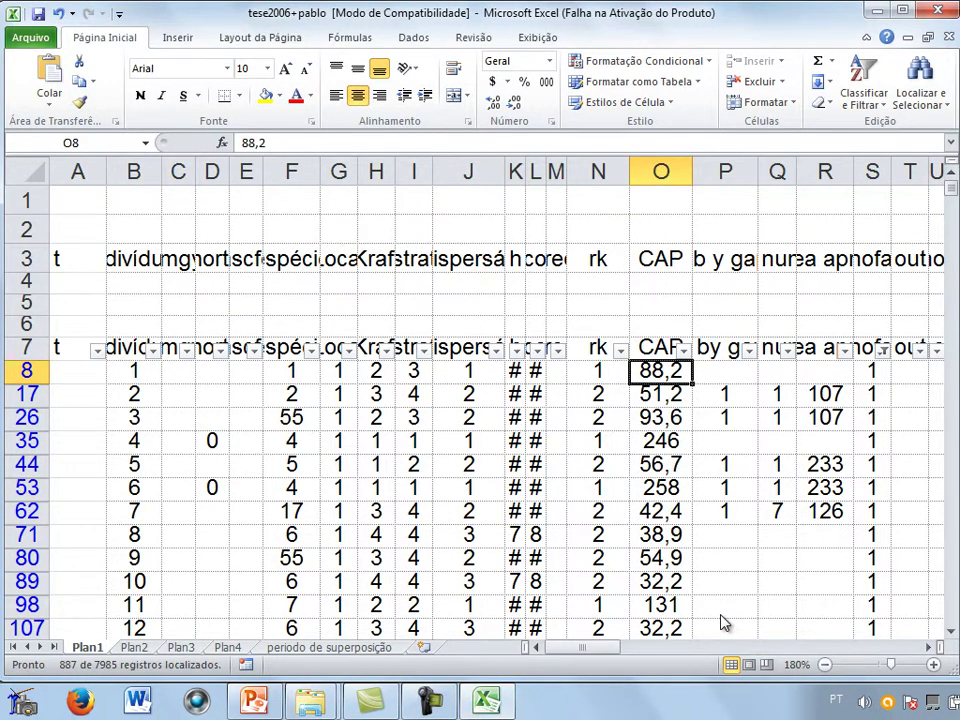
- Follow row 8 beyond CAP into the monthly scores, then come back to the first score in AJ8
{"action": "key", "text": "Right"}
{"action": "key", "text": "Right"}
{"action": "key", "text": "Right"}
{"action": "key", "text": "Right"}
{"action": "key", "text": "Right"}
{"action": "key", "text": "Right"}
{"action": "key", "text": "Right"}
{"action": "key", "text": "Right"}
{"action": "key", "text": "Right"}
{"action": "key", "text": "Right"}
{"action": "key", "text": "Right"}
{"action": "key", "text": "Right"}
{"action": "key", "text": "Right"}
{"action": "key", "text": "Right"}
{"action": "key", "text": "Right"}
{"action": "key", "text": "Right"}
{"action": "key", "text": "Right"}
{"action": "key", "text": "Right"}
{"action": "key", "text": "Right"}
{"action": "key", "text": "Right"}
{"action": "key", "text": "Right"}
{"action": "key", "text": "Right"}
{"action": "key", "text": "Right"}
{"action": "key", "text": "Right"}
{"action": "key", "text": "Right"}
{"action": "key", "text": "Right"}
{"action": "key", "text": "Right"}
{"action": "key", "text": "Right"}
{"action": "key", "text": "Right"}
{"action": "key", "text": "Right"}
{"action": "key", "text": "Right"}
{"action": "key", "text": "Left"}
{"action": "key", "text": "Left"}
{"action": "key", "text": "Left"}
{"action": "key", "text": "Left"}
{"action": "key", "text": "Left"}
{"action": "key", "text": "Left"}
{"action": "key", "text": "Left"}
{"action": "key", "text": "Left"}
{"action": "key", "text": "Left"}
{"action": "key", "text": "Left"}
{"action": "key", "text": "Left"}
{"action": "key", "text": "Left"}
{"action": "key", "text": "Left"}
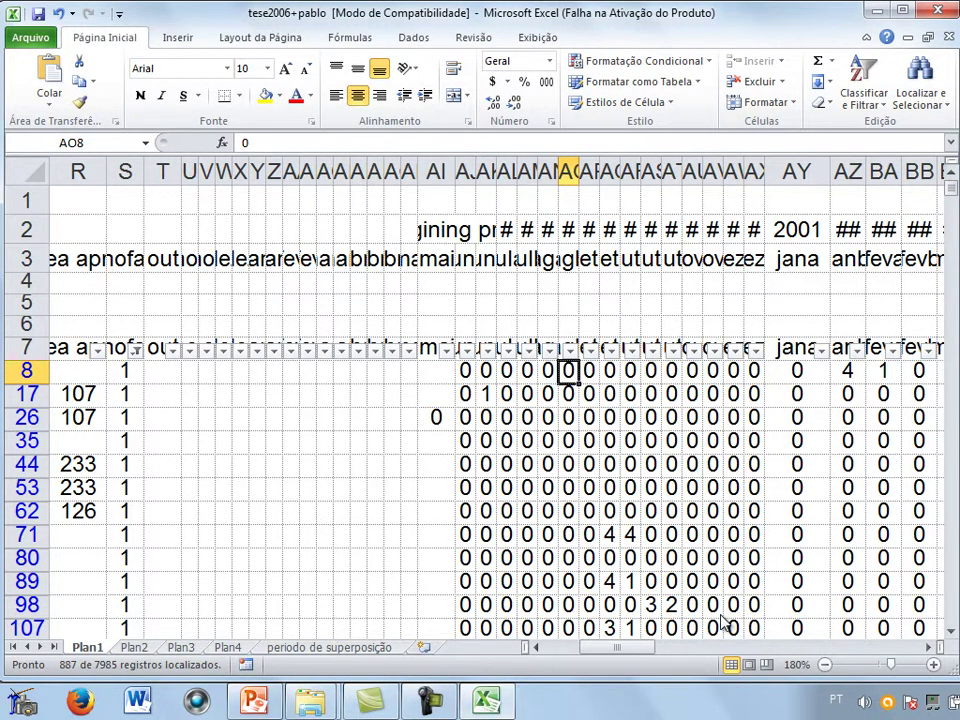
{"action": "key", "text": "Left"}
{"action": "key", "text": "Left"}
{"action": "key", "text": "Left"}
{"action": "key", "text": "Left"}
{"action": "key", "text": "Left"}
- Select the monthly headers in row 7 from juna in AJ7 through dez3b in DX7
{"action": "key", "text": "Up"}
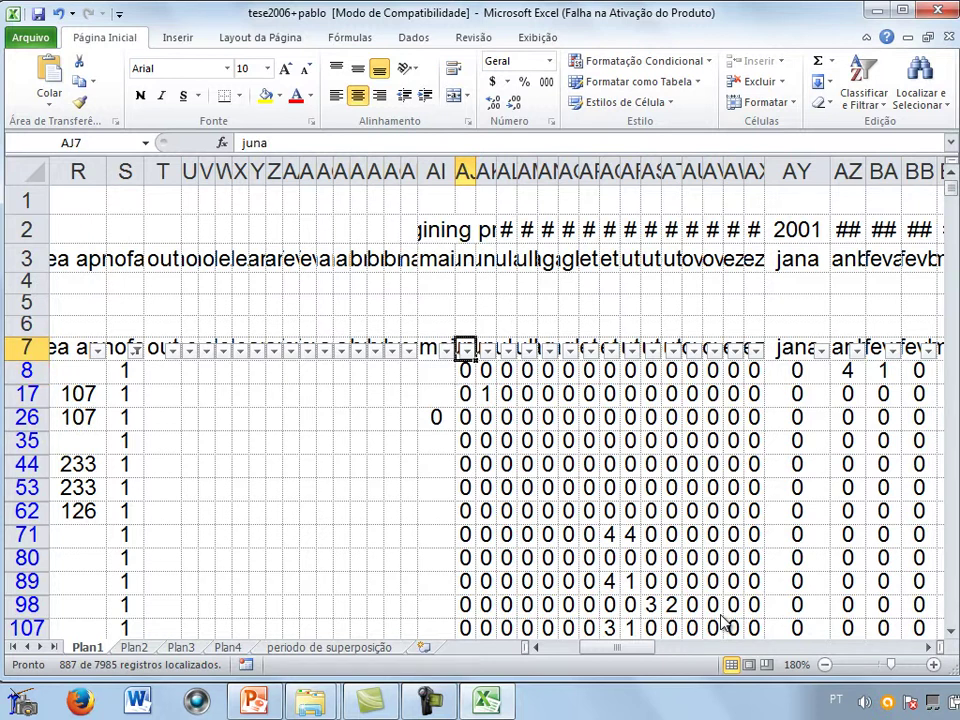
{"action": "key", "text": "shift+Right"}
{"action": "key", "text": "shift+Right"}
{"action": "key", "text": "shift+Right"}
{"action": "key", "text": "shift+Right"}
{"action": "key", "text": "shift+Right"}
{"action": "key", "text": "shift+Right"}
{"action": "key", "text": "shift+Right"}
{"action": "key", "text": "shift+Right"}
{"action": "key", "text": "shift+Right"}
{"action": "key", "text": "shift+Right"}
{"action": "key", "text": "shift+Right"}
{"action": "key", "text": "shift+Right"}
{"action": "key", "text": "shift+Right"}
{"action": "key", "text": "shift+Right"}
{"action": "key", "text": "shift+Right"}
{"action": "key", "text": "shift+Right"}
{"action": "key", "text": "shift+Right"}
{"action": "key", "text": "shift+Right"}
{"action": "key", "text": "shift+Right"}
{"action": "key", "text": "shift+Right"}
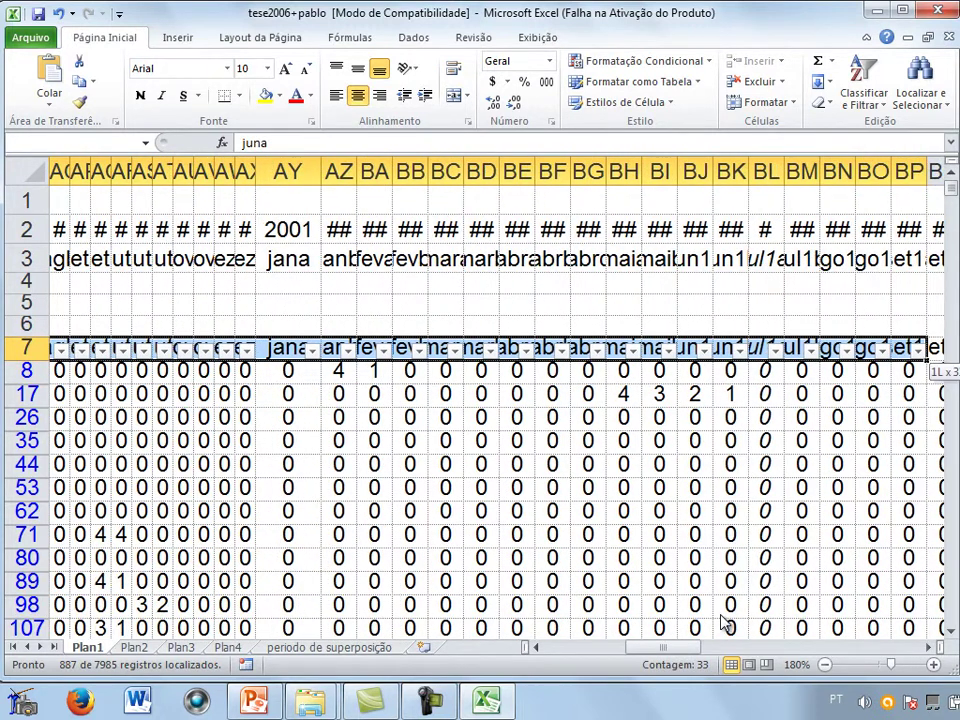
{"action": "key", "text": "shift+Right"}
{"action": "key", "text": "shift+Right"}
{"action": "key", "text": "shift+Right"}
{"action": "key", "text": "shift+Right"}
{"action": "key", "text": "shift+Right"}
{"action": "key", "text": "shift+Right"}
{"action": "key", "text": "shift+Right"}
{"action": "key", "text": "shift+Right"}
{"action": "key", "text": "shift+Right"}
{"action": "key", "text": "shift+Right"}
{"action": "key", "text": "shift+Right"}
{"action": "key", "text": "shift+Right"}
{"action": "key", "text": "shift+Right"}
{"action": "key", "text": "shift+Right"}
{"action": "key", "text": "shift+Right"}
{"action": "key", "text": "shift+Right"}
{"action": "key", "text": "shift+Right"}
{"action": "key", "text": "shift+Right"}
{"action": "key", "text": "shift+Right"}
{"action": "key", "text": "shift+Right"}
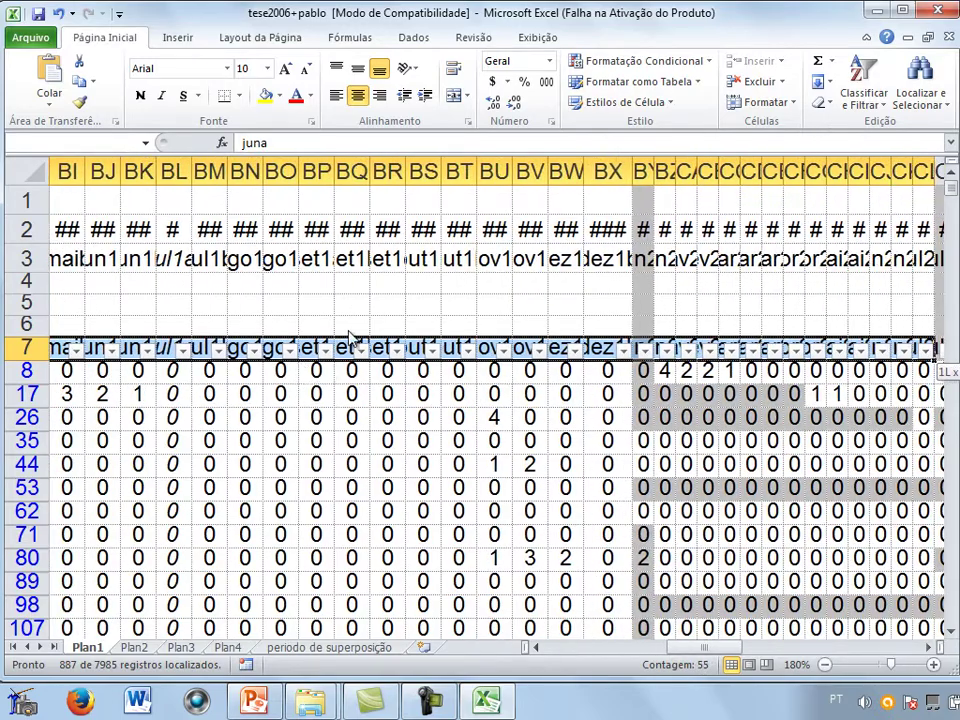
{"action": "key", "text": "shift+Right"}
{"action": "key", "text": "shift+Right"}
{"action": "key", "text": "shift+Right"}
{"action": "key", "text": "shift+Right"}
{"action": "key", "text": "shift+Right"}
{"action": "key", "text": "shift+Right"}
{"action": "key", "text": "shift+Right"}
{"action": "key", "text": "shift+Right"}
{"action": "key", "text": "shift+Right"}
{"action": "key", "text": "shift+Right"}
{"action": "key", "text": "shift+Right"}
{"action": "key", "text": "shift+Right"}
{"action": "key", "text": "shift+Right"}
{"action": "key", "text": "shift+Right"}
{"action": "key", "text": "shift+Right"}
{"action": "key", "text": "shift+Right"}
{"action": "key", "text": "shift+Right"}
{"action": "key", "text": "shift+Right"}
{"action": "key", "text": "shift+Right"}
{"action": "key", "text": "shift+Right"}
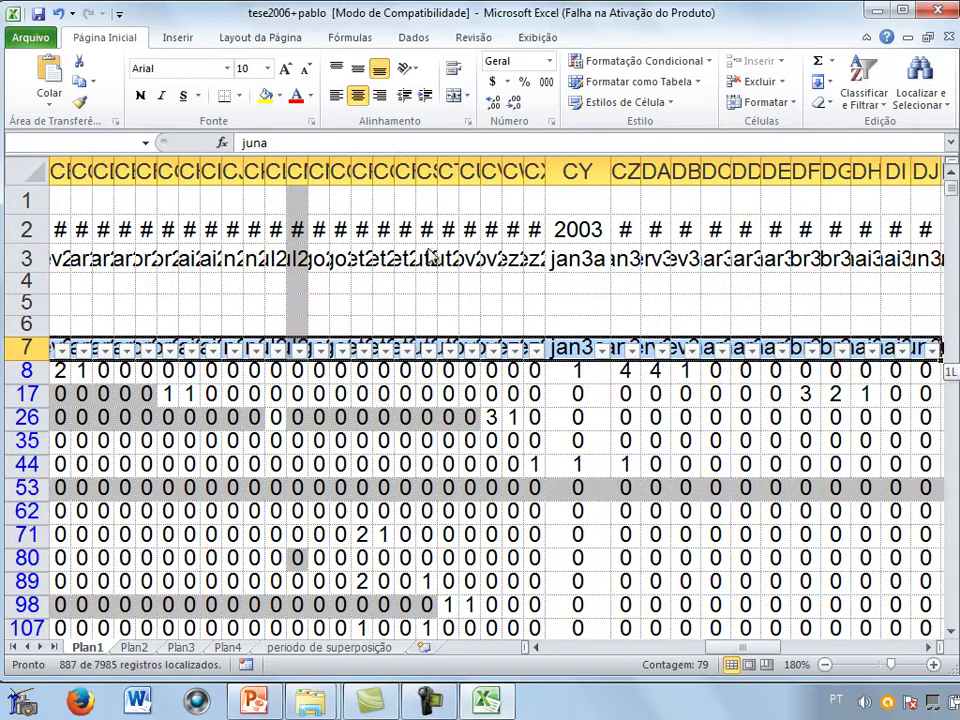
{"action": "key", "text": "shift+Right"}
{"action": "key", "text": "shift+Right"}
{"action": "key", "text": "shift+Right"}
{"action": "key", "text": "shift+Right"}
{"action": "key", "text": "shift+Right"}
{"action": "key", "text": "shift+Right"}
{"action": "key", "text": "shift+Right"}
{"action": "key", "text": "shift+Right"}
{"action": "key", "text": "shift+Right"}
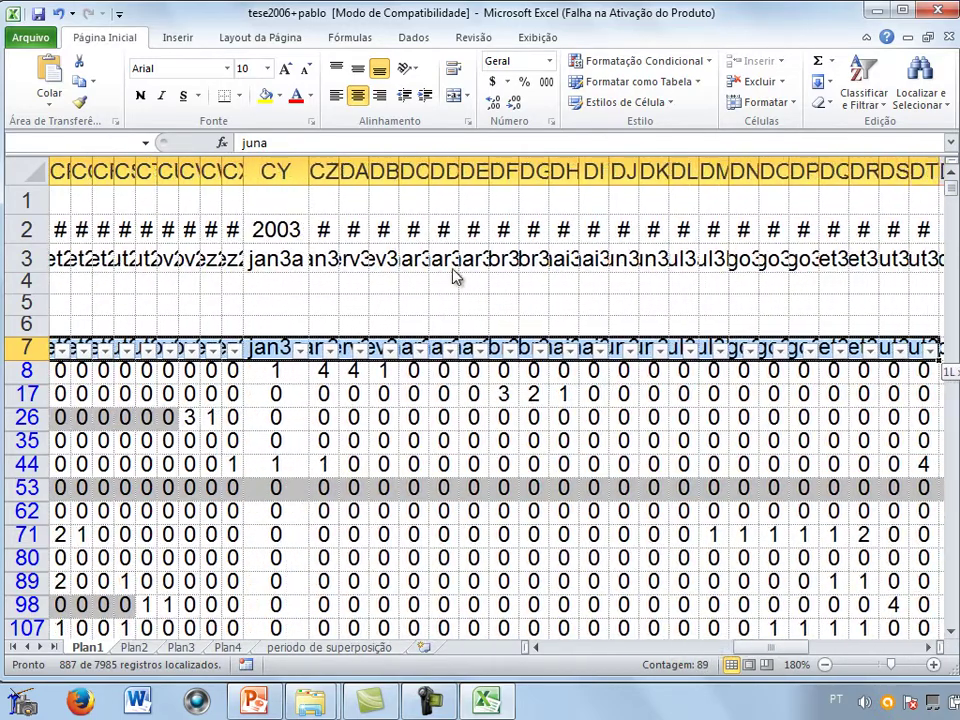
{"action": "key", "text": "shift+Right"}
{"action": "key", "text": "shift+Right"}
{"action": "key", "text": "shift+Right"}
{"action": "key", "text": "shift+Right"}
{"action": "key", "text": "shift+Right"}
{"action": "key", "text": "shift+Right"}
{"action": "key", "text": "shift+Right"}
{"action": "key", "text": "shift+Right"}
{"action": "key", "text": "shift+Right"}
{"action": "key", "text": "shift+Left"}
{"action": "key", "text": "shift+Left"}
{"action": "key", "text": "shift+Left"}
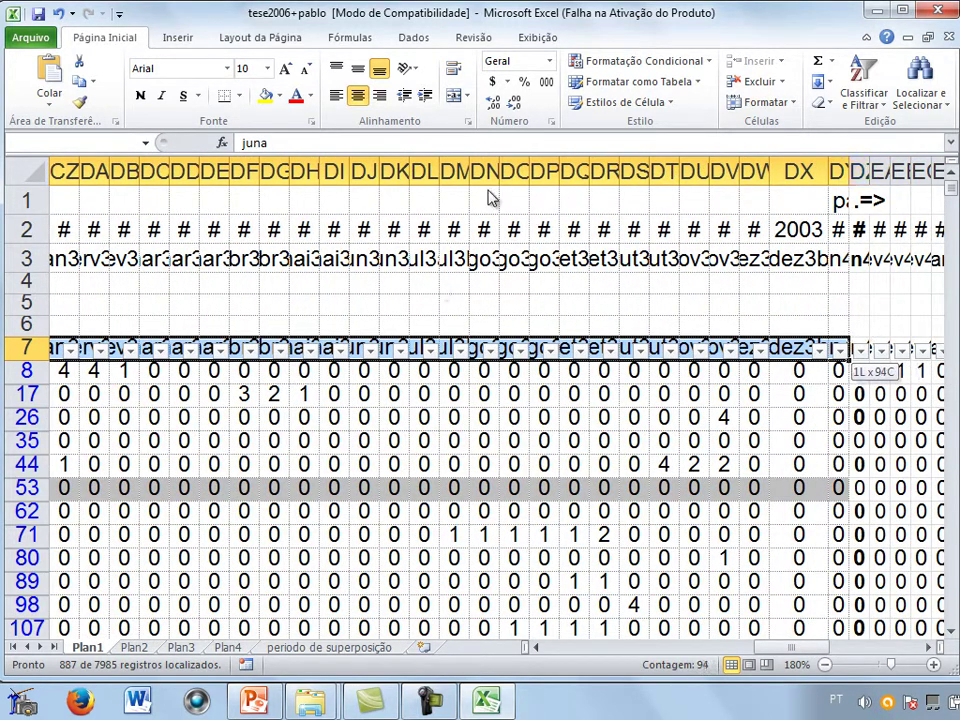
{"action": "key", "text": "shift+Right"}
- Extend the selection from the row 7 monthly headers down through the last filled row, 3662, keeping columns AJ to DX
{"action": "key", "text": "shift+Down"}
{"action": "key", "text": "shift+Down"}
{"action": "key", "text": "shift+Down"}
{"action": "key", "text": "shift+Down"}
{"action": "key", "text": "shift+Down"}
{"action": "key", "text": "shift+Down"}
{"action": "key", "text": "shift+Down"}
{"action": "key", "text": "shift+Down"}
{"action": "key", "text": "shift+Down"}
{"action": "key", "text": "shift+Down"}
{"action": "key", "text": "shift+Down"}
{"action": "key", "text": "shift+Down"}
{"action": "key", "text": "shift+Down"}
{"action": "key", "text": "shift+Down"}
{"action": "key", "text": "shift+Down"}
{"action": "key", "text": "shift+Down"}
{"action": "key", "text": "shift+Down"}
{"action": "key", "text": "shift+Down"}
{"action": "key", "text": "shift+Down"}
{"action": "key", "text": "shift+Down"}
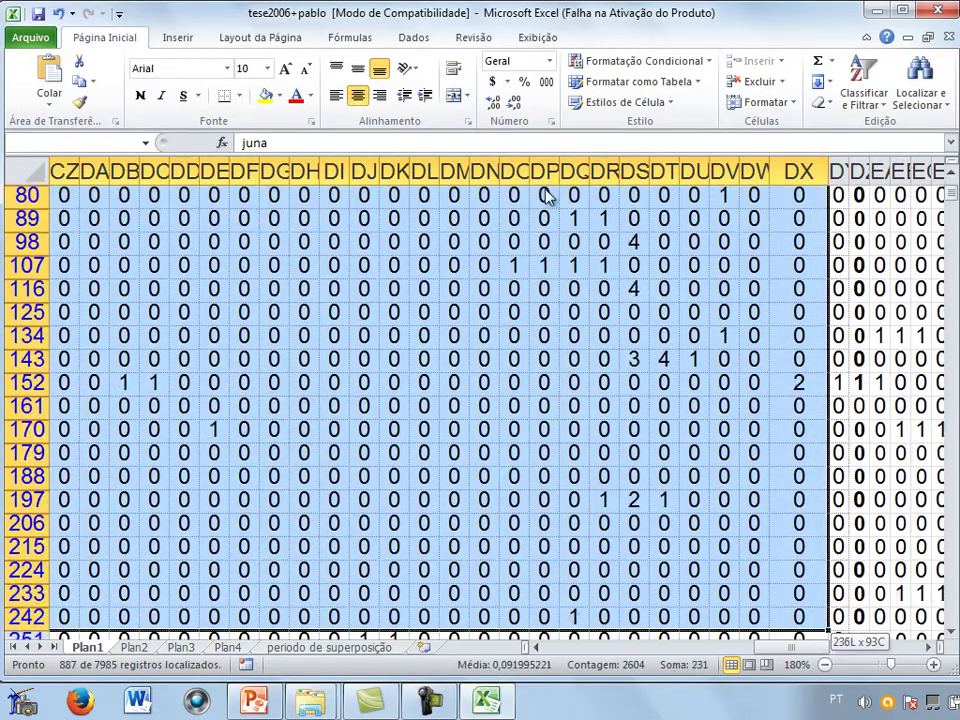
{"action": "key", "text": "shift+Down"}
{"action": "key", "text": "shift+Down"}
{"action": "key", "text": "shift+Down"}
{"action": "key", "text": "shift+Down"}
{"action": "key", "text": "shift+Down"}
{"action": "key", "text": "shift+Down"}
{"action": "key", "text": "shift+Down"}
{"action": "key", "text": "shift+Down"}
{"action": "key", "text": "shift+Down"}
{"action": "key", "text": "shift+Down"}
{"action": "key", "text": "shift+Down"}
{"action": "key", "text": "shift+Down"}
{"action": "key", "text": "shift+Down"}
{"action": "key", "text": "shift+Down"}
{"action": "key", "text": "shift+Down"}
{"action": "key", "text": "shift+Down"}
{"action": "key", "text": "shift+Down"}
{"action": "key", "text": "shift+Down"}
{"action": "key", "text": "shift+Down"}
{"action": "key", "text": "shift+Down"}
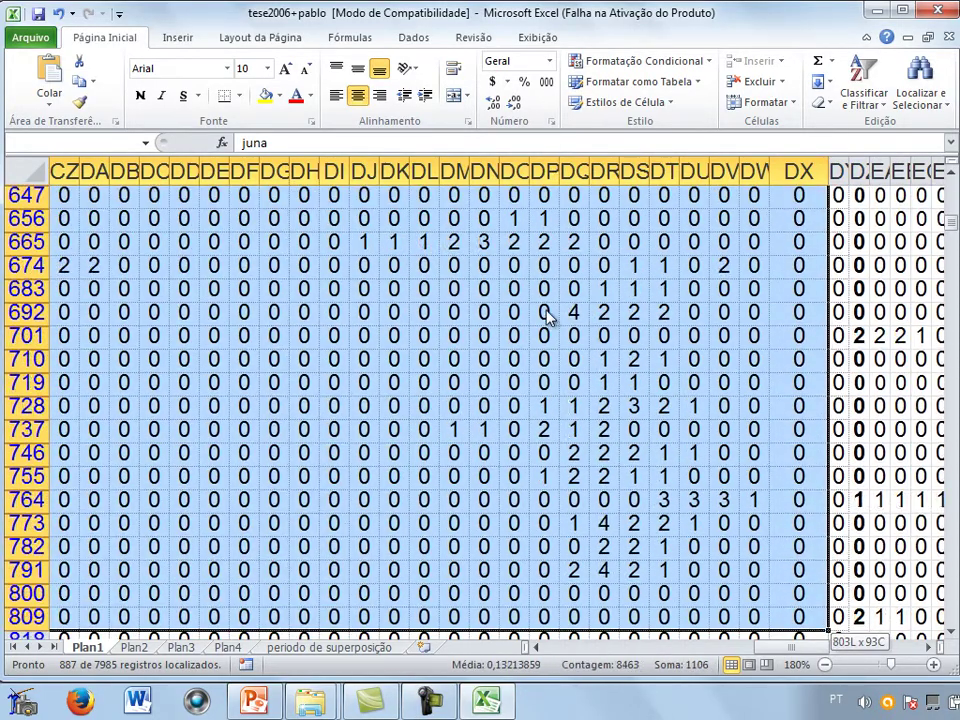
{"action": "key", "text": "shift+Down"}
{"action": "key", "text": "shift+Down"}
{"action": "key", "text": "shift+Down"}
{"action": "key", "text": "shift+Down"}
{"action": "key", "text": "shift+Down"}
{"action": "key", "text": "shift+Down"}
{"action": "key", "text": "shift+Down"}
{"action": "key", "text": "shift+Down"}
{"action": "key", "text": "shift+Down"}
{"action": "key", "text": "shift+Down"}
{"action": "key", "text": "shift+Down"}
{"action": "key", "text": "shift+Down"}
{"action": "key", "text": "shift+Down"}
{"action": "key", "text": "shift+Down"}
{"action": "key", "text": "shift+Down"}
{"action": "key", "text": "shift+Down"}
{"action": "key", "text": "shift+Down"}
{"action": "key", "text": "shift+Down"}
{"action": "key", "text": "shift+Down"}
{"action": "key", "text": "shift+Down"}
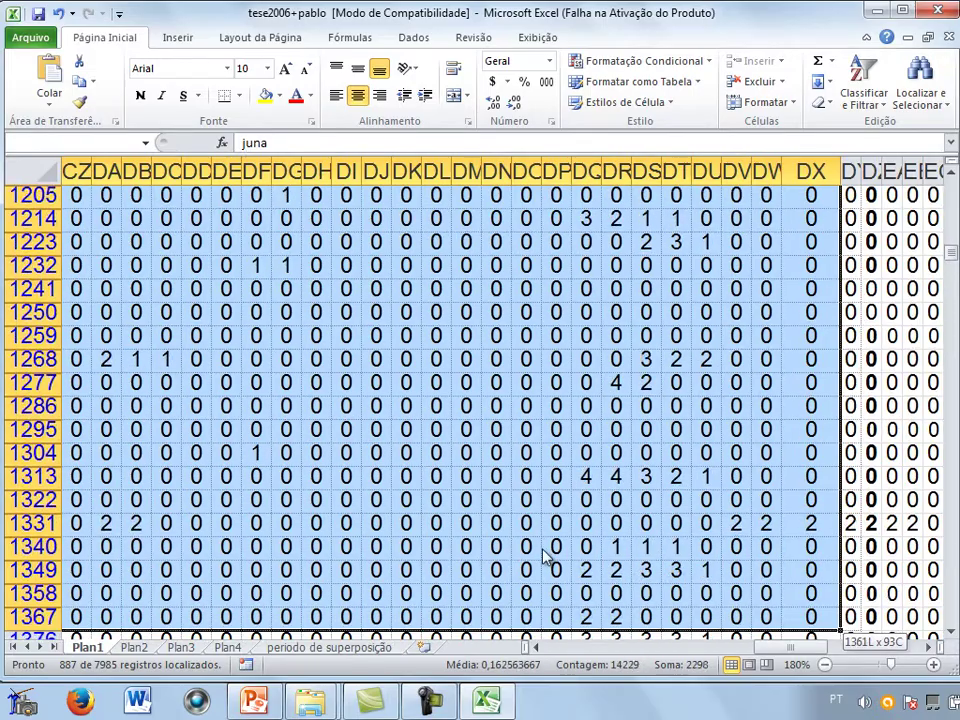
{"action": "key", "text": "shift+Down"}
{"action": "key", "text": "shift+Down"}
{"action": "key", "text": "shift+Down"}
{"action": "key", "text": "shift+Down"}
{"action": "key", "text": "shift+Down"}
{"action": "key", "text": "shift+Down"}
{"action": "key", "text": "shift+Down"}
{"action": "key", "text": "shift+Down"}
{"action": "key", "text": "shift+Down"}
{"action": "key", "text": "shift+Down"}
{"action": "key", "text": "shift+Down"}
{"action": "key", "text": "shift+Down"}
{"action": "key", "text": "shift+Down"}
{"action": "key", "text": "shift+Down"}
{"action": "key", "text": "shift+Down"}
{"action": "scroll", "coordinate": [525, 444], "scroll_direction": "down", "scroll_amount": 20}
{"action": "left_click_drag", "start_coordinate": [523, 440], "coordinate": [250, 300]}
{"action": "scroll", "coordinate": [583, 525], "scroll_direction": "down", "scroll_amount": 20}
{"action": "scroll", "coordinate": [561, 534], "scroll_direction": "down", "scroll_amount": 20}
{"action": "scroll", "coordinate": [508, 208], "scroll_direction": "down", "scroll_amount": 12}
- Copy the selected headers and scores and paste them at A1 of a new worksheet, zoomed to 140%
{"action": "key", "text": "ctrl+c"}
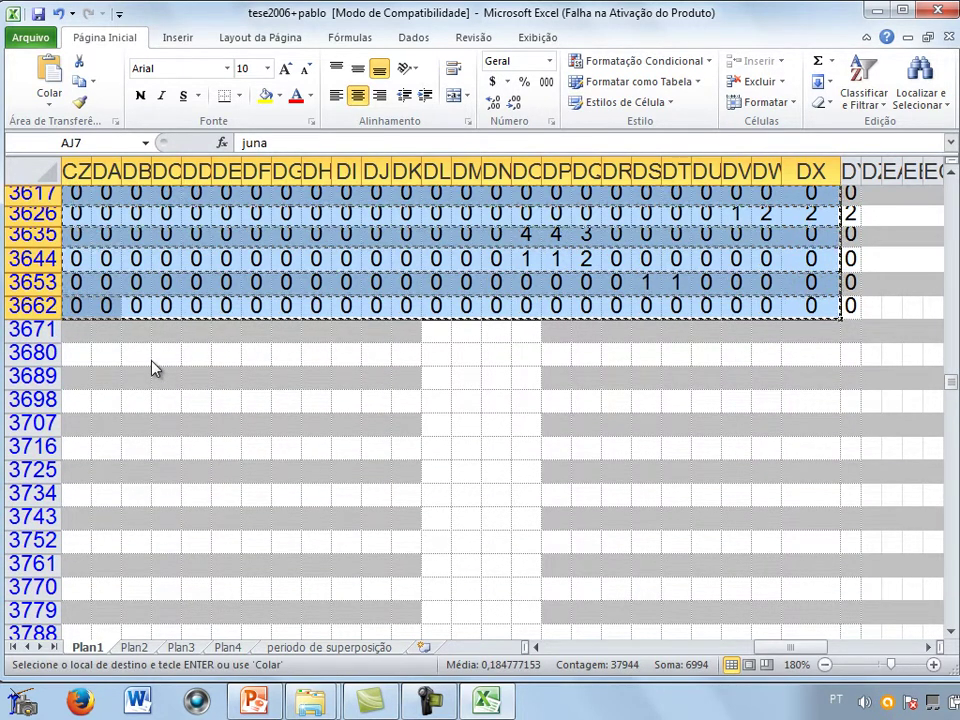
{"action": "key", "text": "shift+F11"}
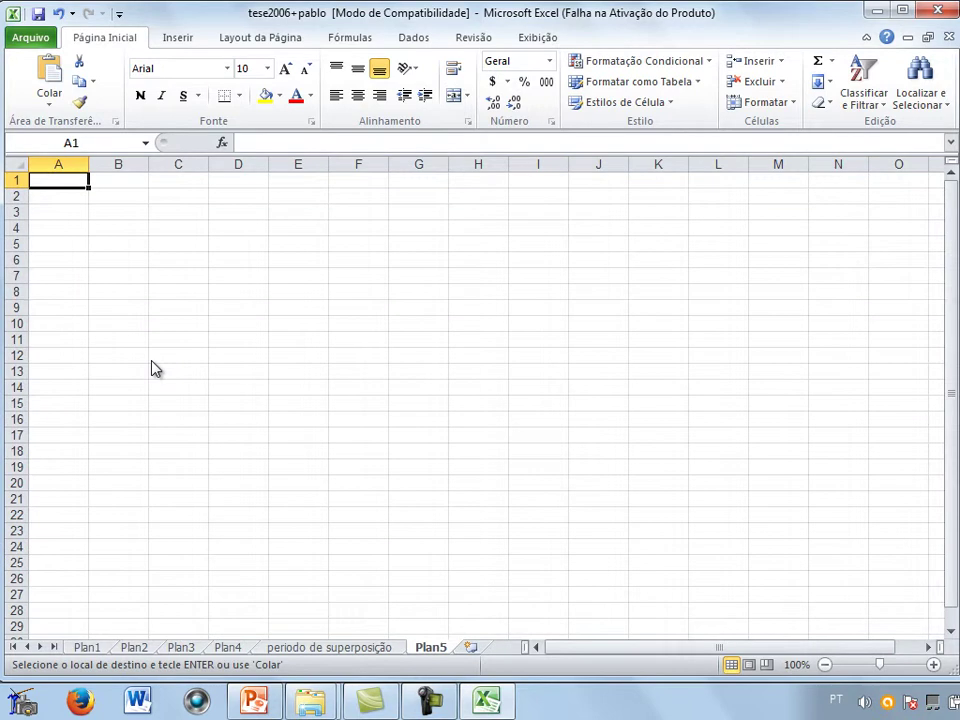
{"action": "key", "text": "ctrl+v"}
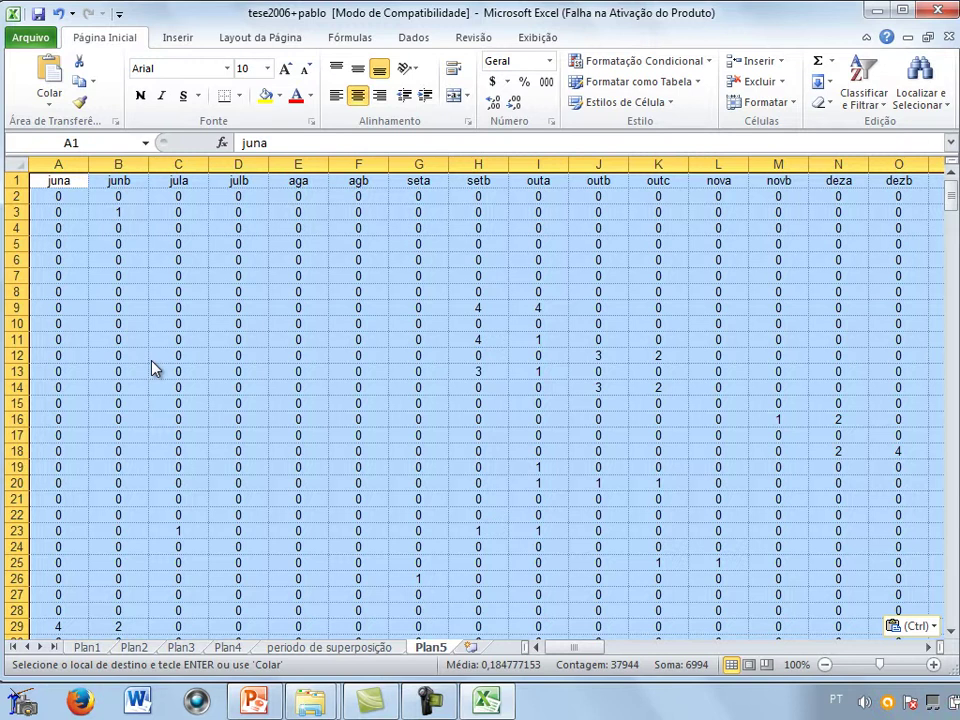
{"action": "scroll", "coordinate": [152, 368], "scroll_direction": "up", "scroll_amount": 1, "text": "ctrl"}
{"action": "scroll", "coordinate": [152, 368], "scroll_direction": "up", "scroll_amount": 3, "text": "ctrl"}
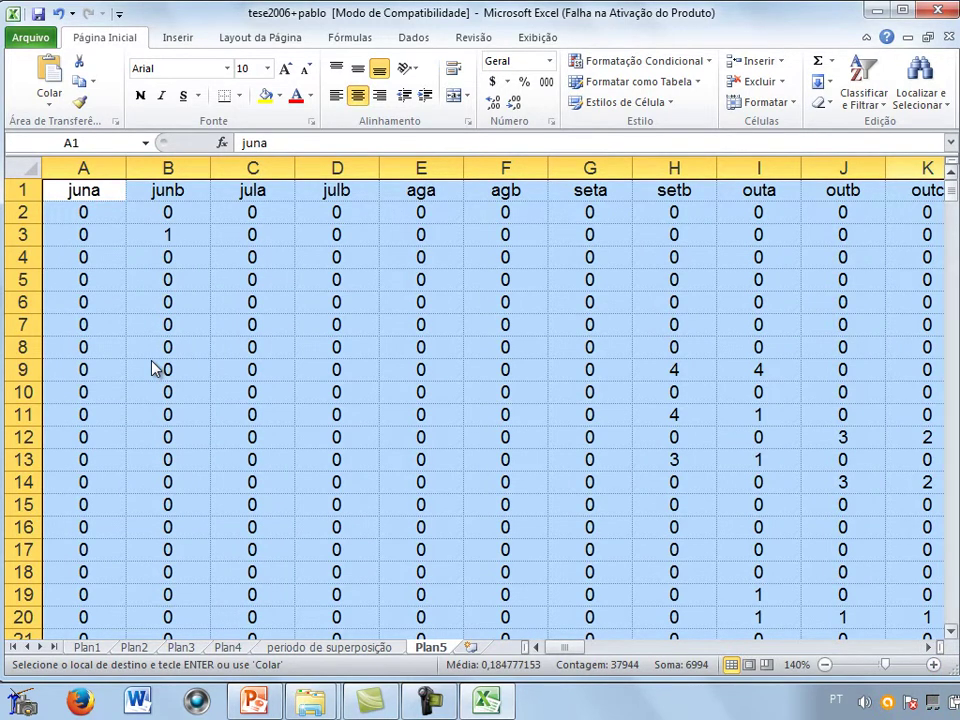
- Total the juna scores below the last record by entering =soma(a2:a408) in A409
{"action": "scroll", "coordinate": [152, 368], "scroll_direction": "down", "scroll_amount": 3}
{"action": "scroll", "coordinate": [152, 368], "scroll_direction": "up", "scroll_amount": 3}
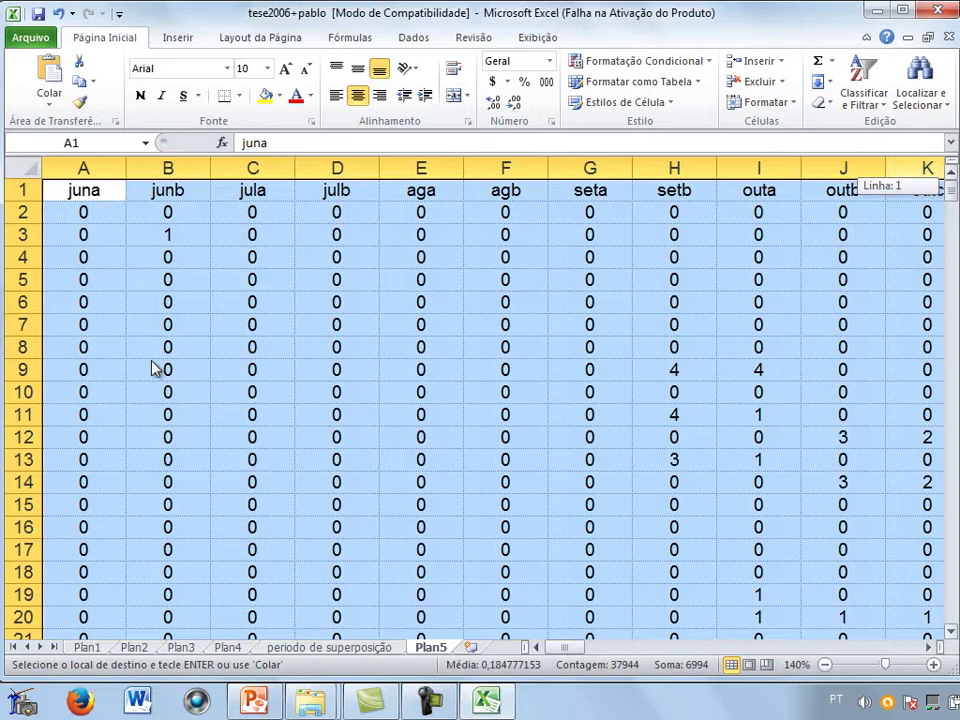
{"action": "scroll", "coordinate": [152, 368], "scroll_direction": "down", "scroll_amount": 20}
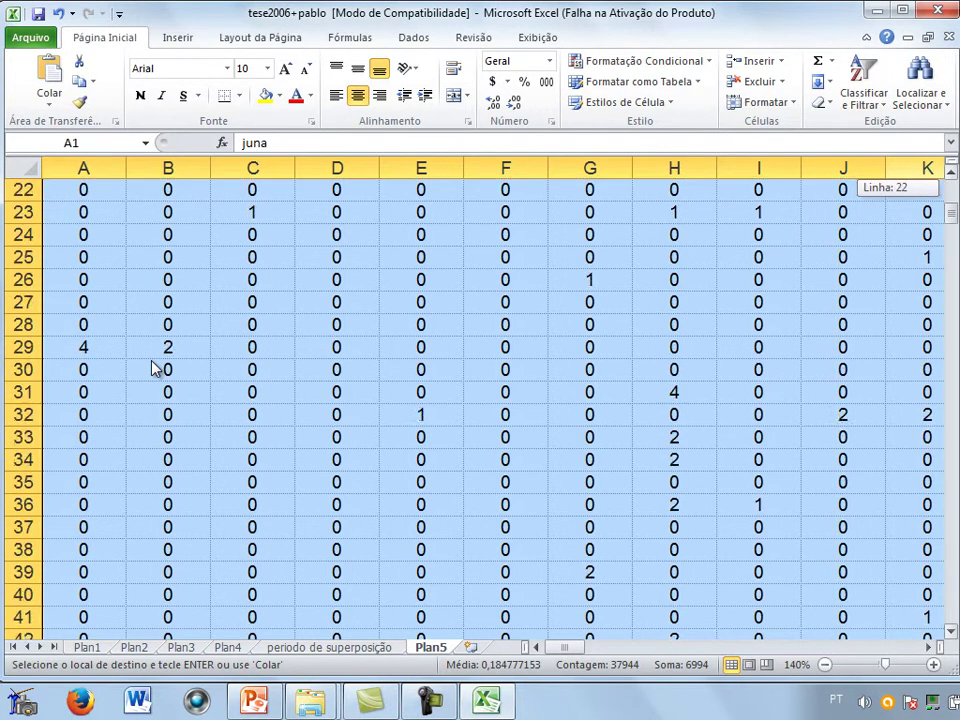
{"action": "scroll", "coordinate": [152, 368], "scroll_direction": "down", "scroll_amount": 20}
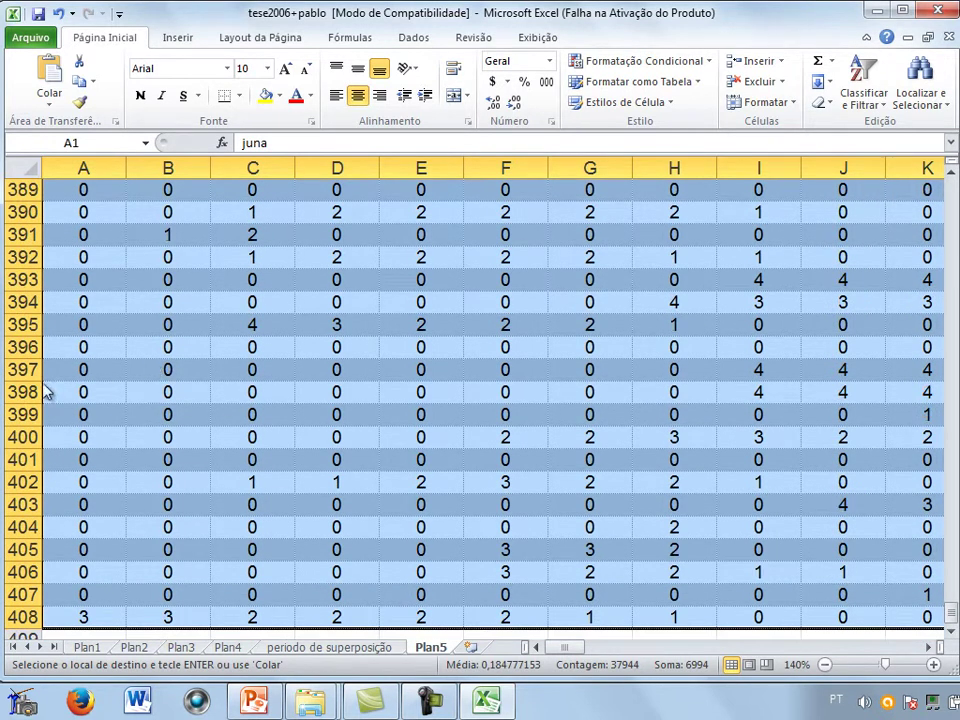
{"action": "scroll", "coordinate": [30, 322], "scroll_direction": "down", "scroll_amount": 1}
{"action": "scroll", "coordinate": [30, 322], "scroll_direction": "down", "scroll_amount": 2}
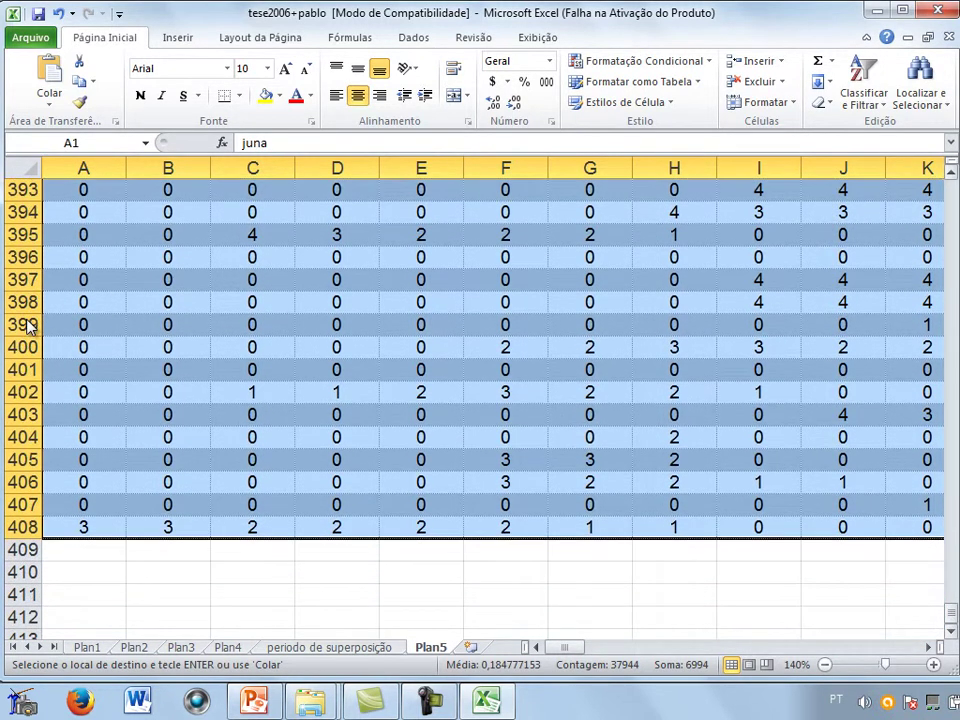
{"action": "key", "text": "ctrl+Down"}
{"action": "key", "text": "Down"}
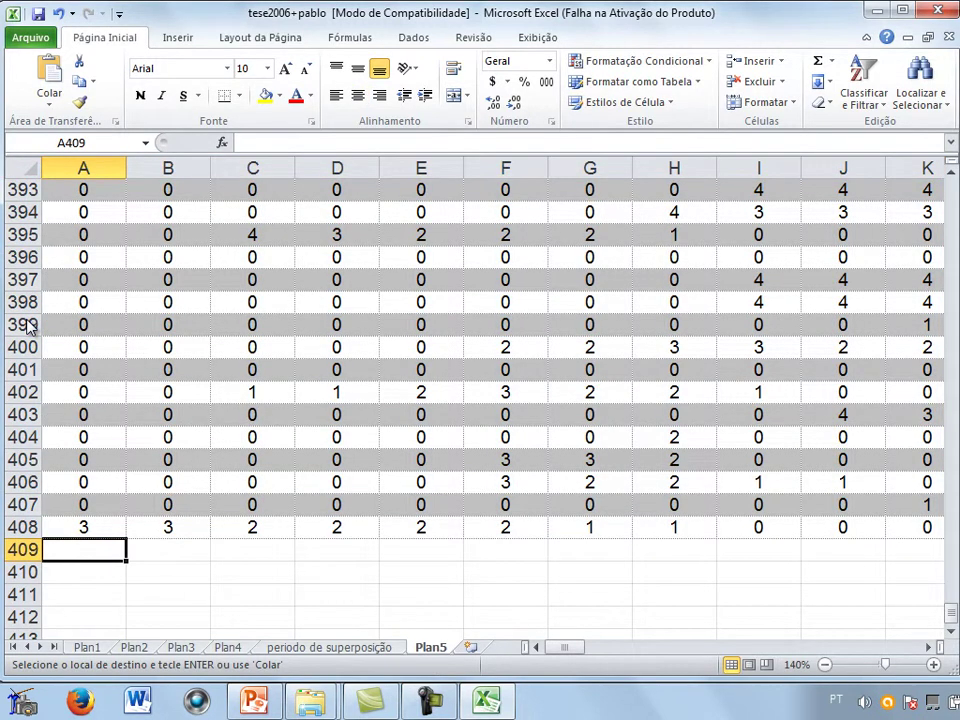
{"action": "type", "text": "=s"}
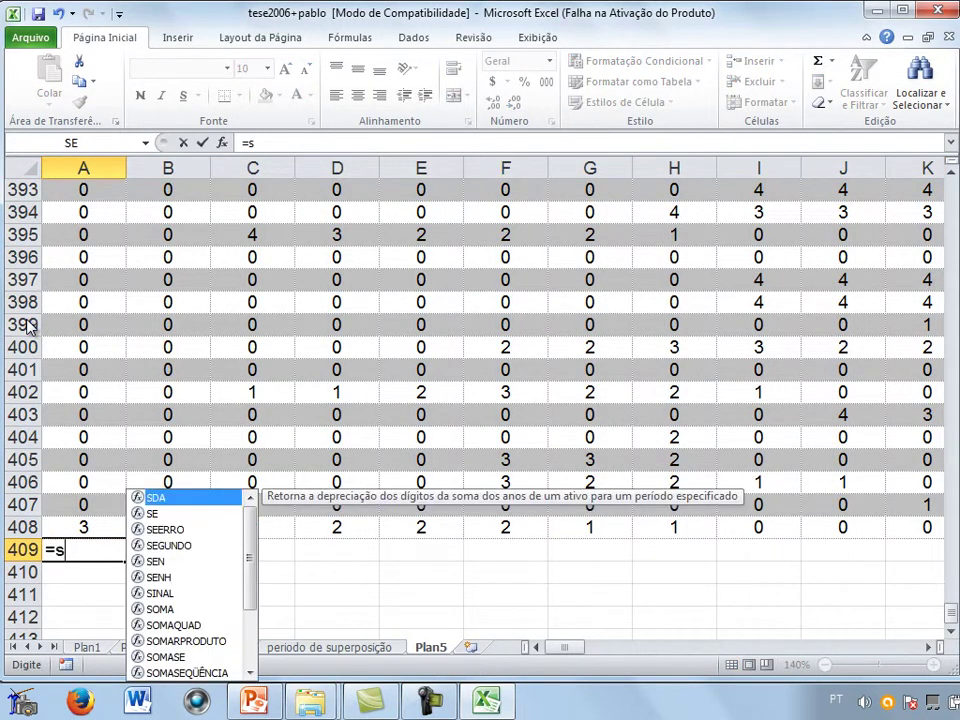
{"action": "type", "text": "oma"}
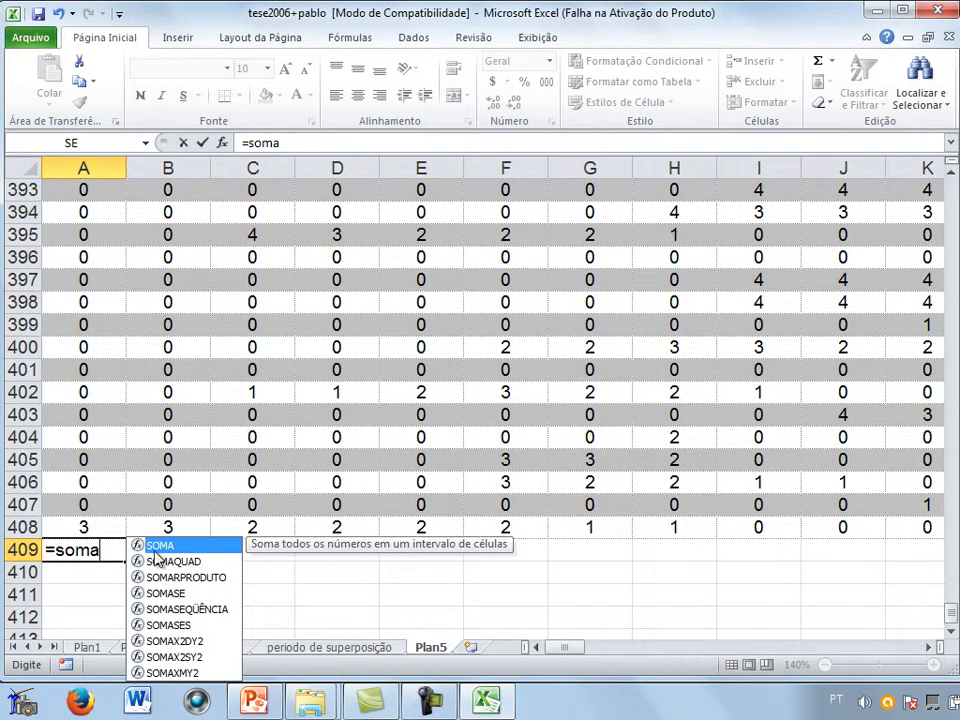
{"action": "type", "text": "("}
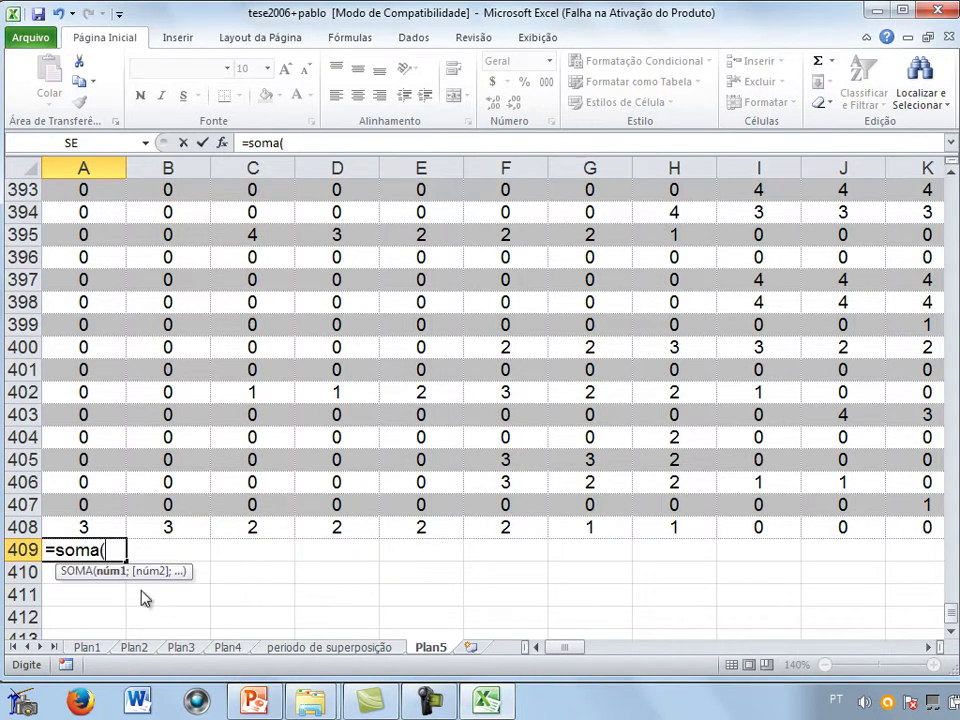
{"action": "type", "text": "a2:"}
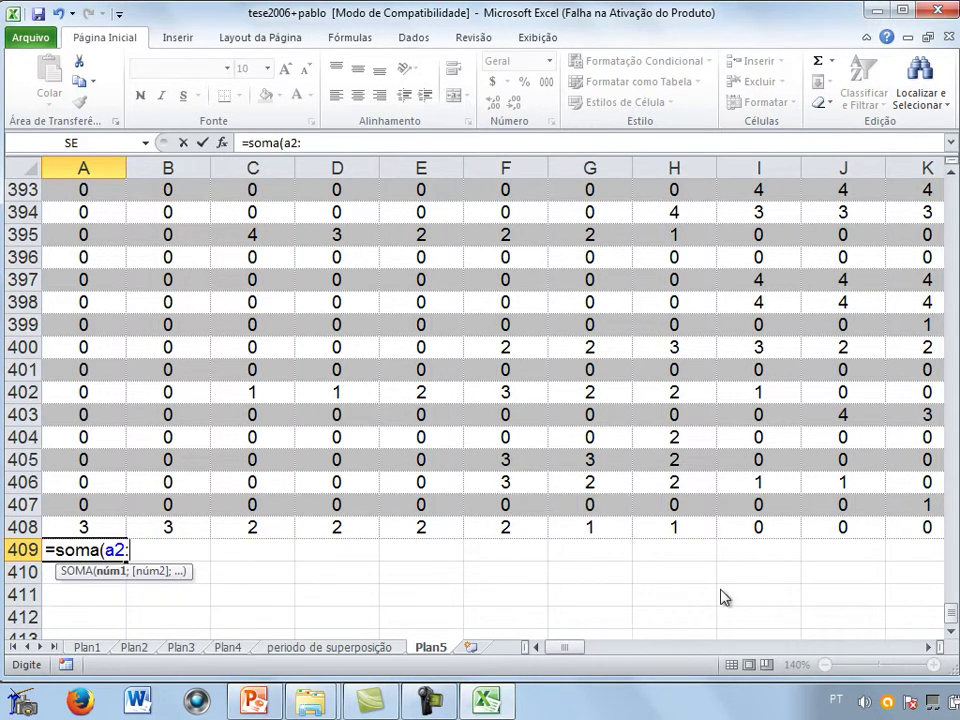
{"action": "type", "text": "a408"}
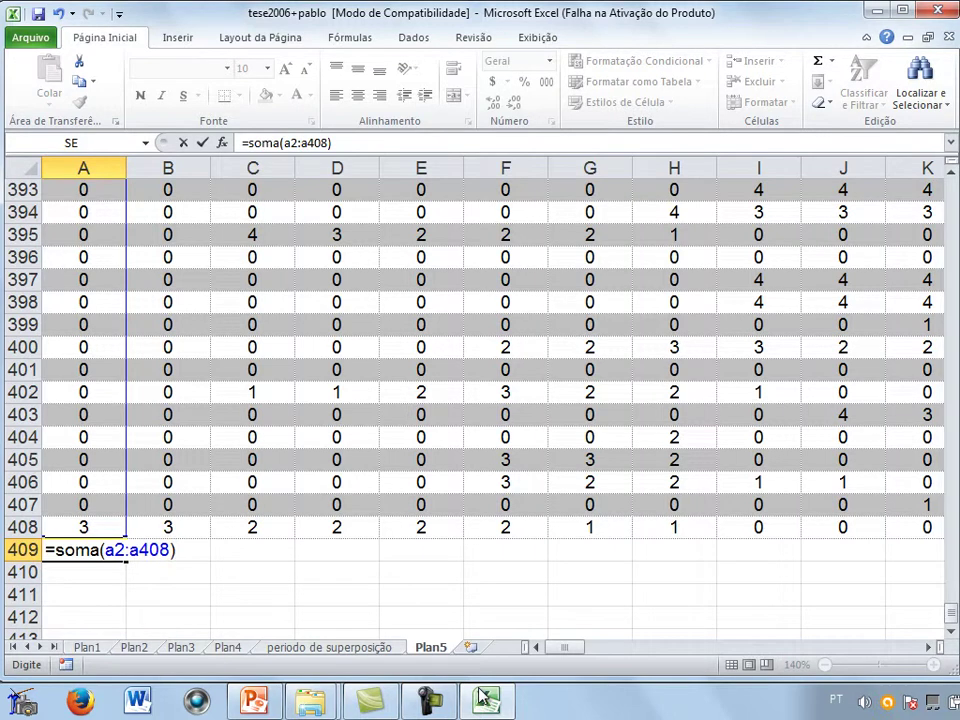
{"action": "key", "text": "Return"}
{"action": "key", "text": "Up"}
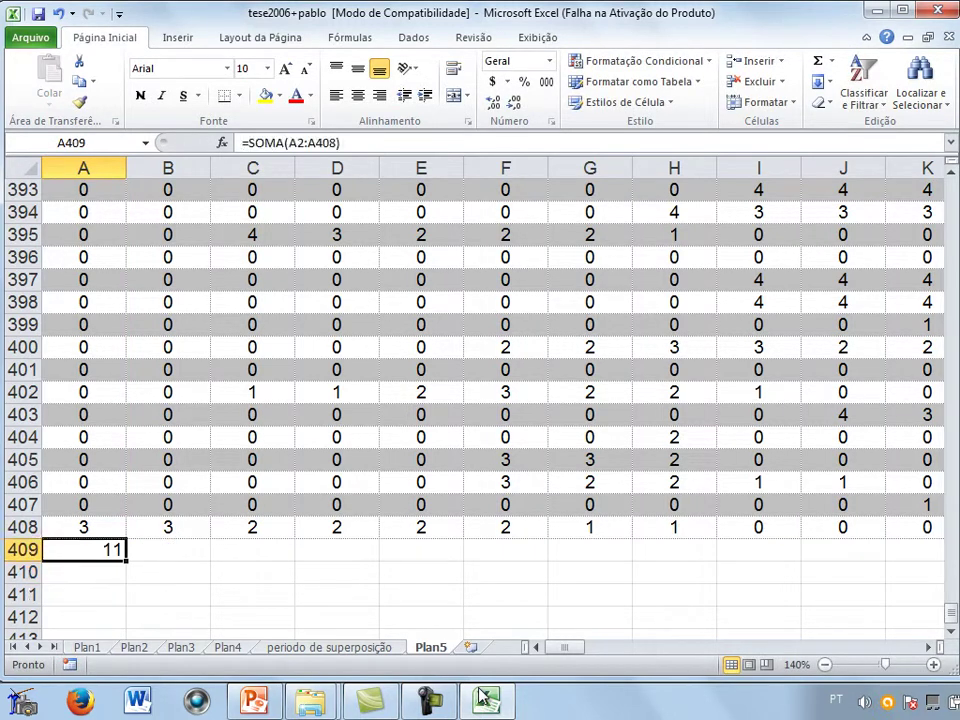
- Fill the SOMA formula from A409 across row 409 through the last monthly column
{"action": "left_click_drag", "start_coordinate": [126, 560], "coordinate": [800, 550]}
{"action": "left_click_drag", "start_coordinate": [900, 647], "coordinate": [565, 647]}
{"action": "left_click_drag", "start_coordinate": [951, 595], "coordinate": [951, 178]}
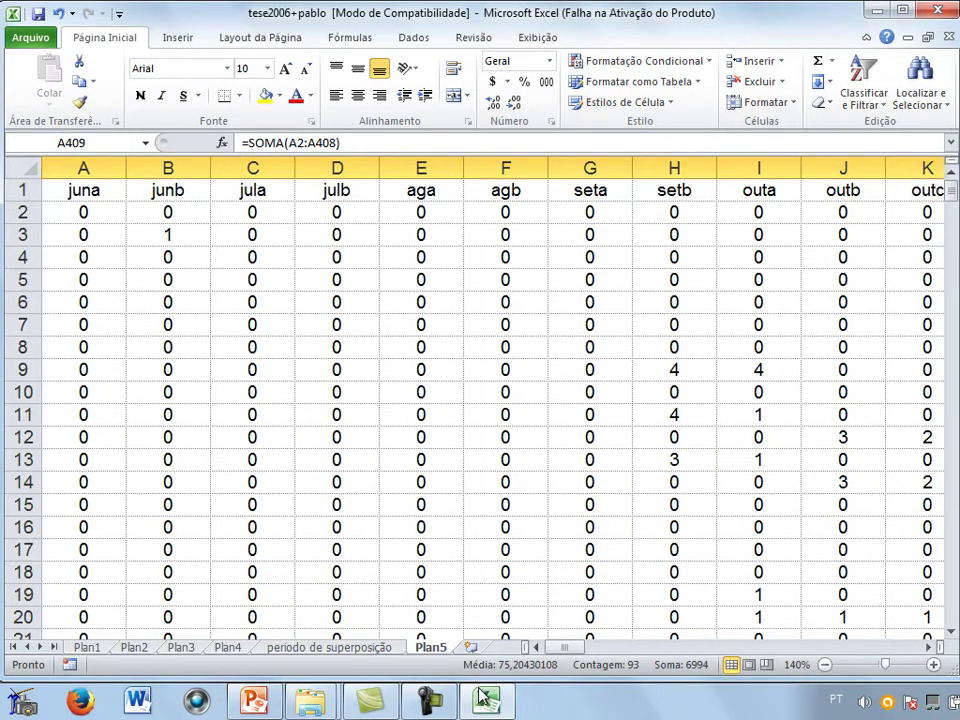
- Copy the monthly headers in row 1, starting with juna in A1
{"action": "key", "text": "ctrl+Home"}
{"action": "key", "text": "shift+space"}
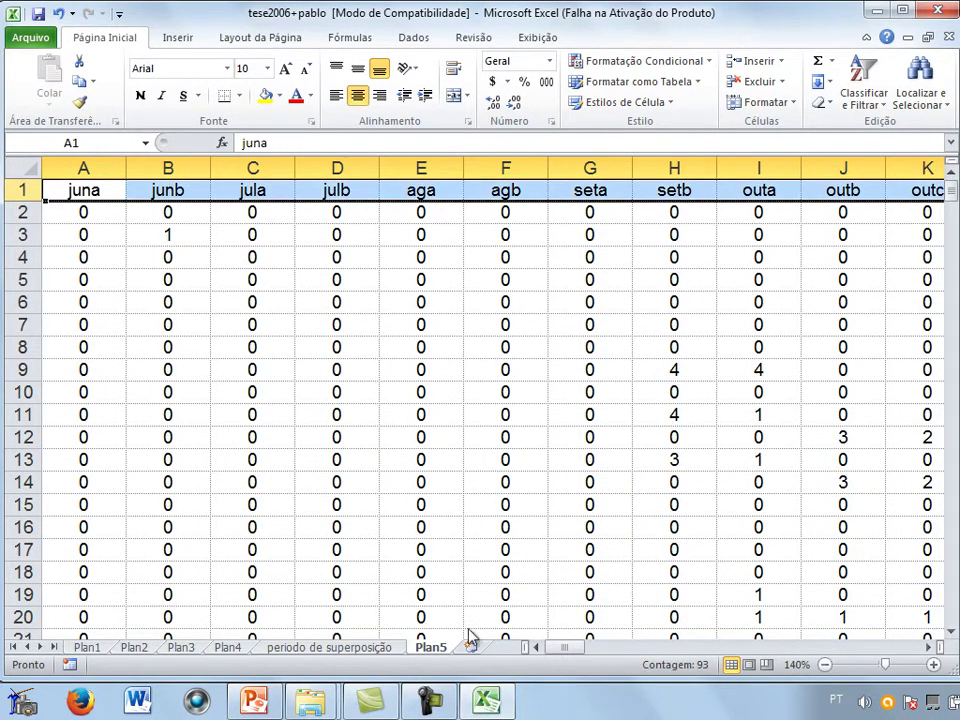
{"action": "key", "text": "ctrl+c"}
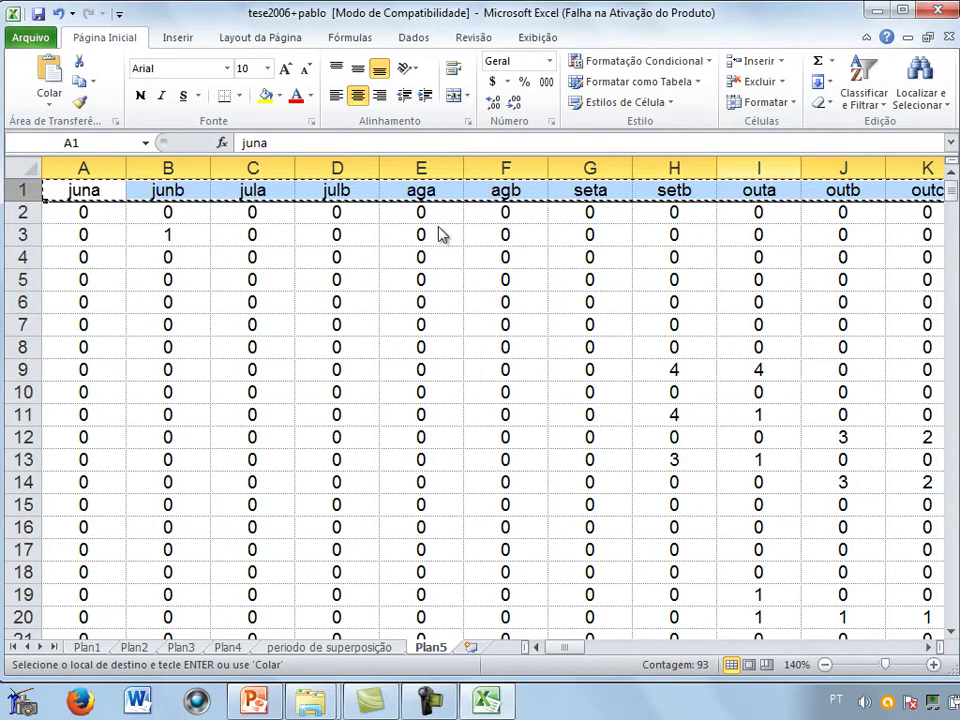
{"action": "scroll", "coordinate": [523, 156], "scroll_direction": "down", "scroll_amount": 20}
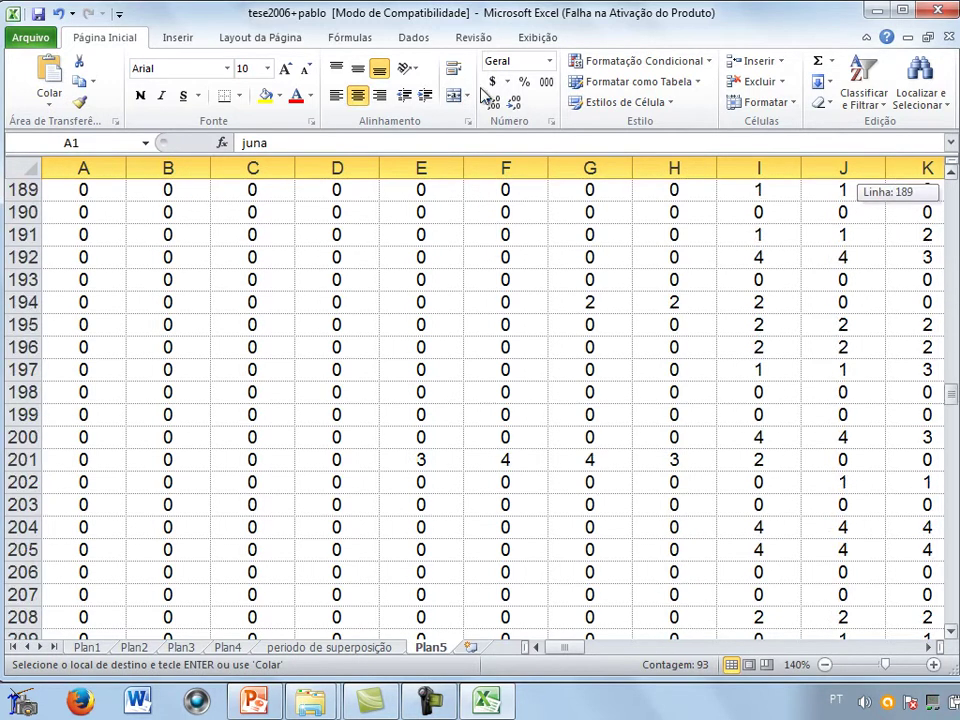
{"action": "scroll", "coordinate": [478, 182], "scroll_direction": "down", "scroll_amount": 20}
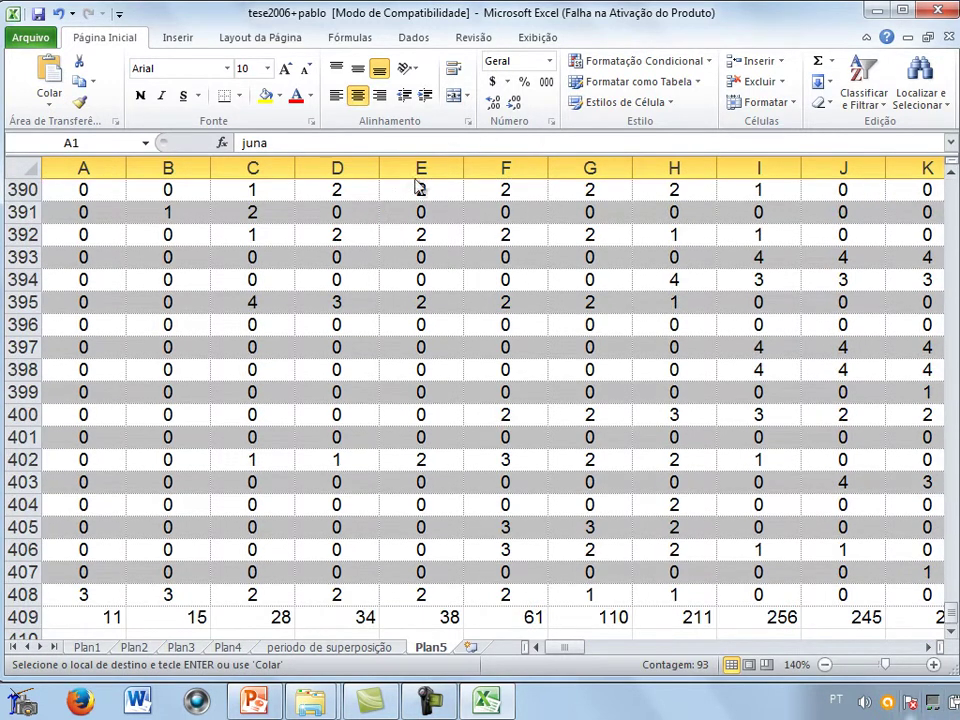
{"action": "scroll", "coordinate": [463, 171], "scroll_direction": "down", "scroll_amount": 2}
{"action": "scroll", "coordinate": [510, 213], "scroll_direction": "down", "scroll_amount": 1}
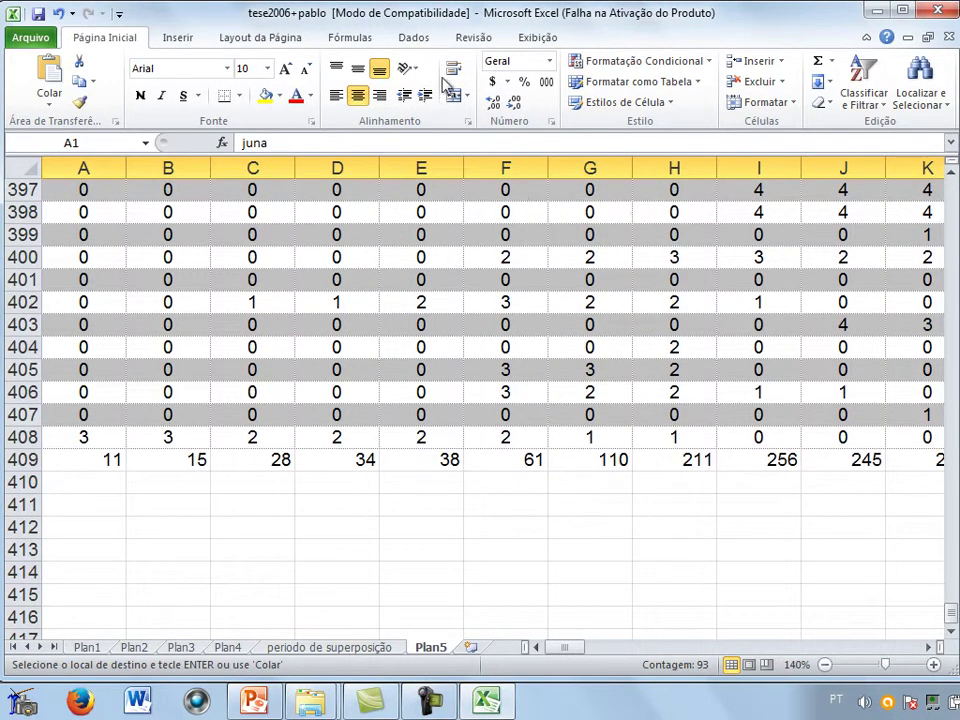
- Paste the monthly headers into row 411 from A411, one blank row below the totals
{"action": "key", "text": "ctrl+Down"}
{"action": "key", "text": "Down"}
{"action": "key", "text": "Down"}
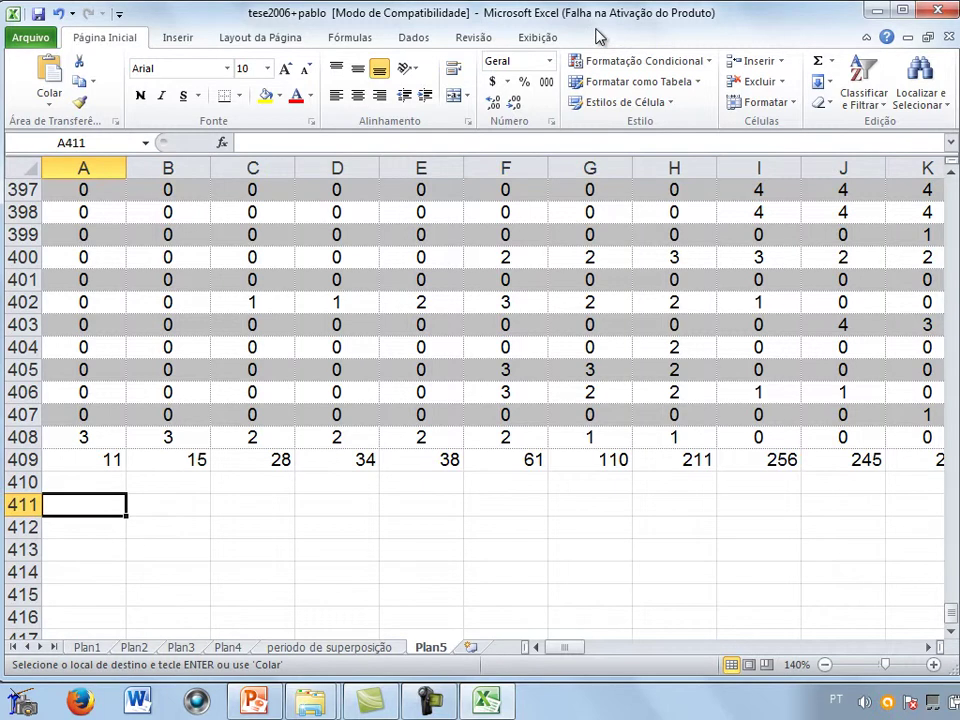
{"action": "key", "text": "ctrl+v"}
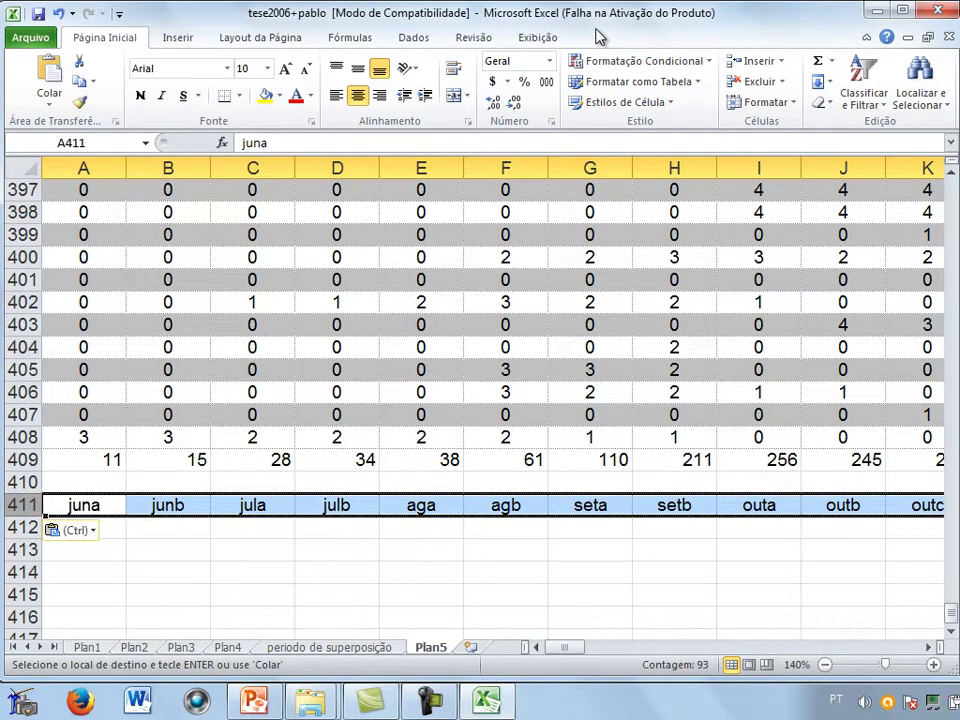
- Insert a clustered 2D column chart from the totals and headers in rows 409 to 411
{"action": "key", "text": "Up"}
{"action": "key", "text": "Up"}
{"action": "key", "text": "shift+ctrl+Right"}
{"action": "key", "text": "shift+Down"}
{"action": "key", "text": "Down"}
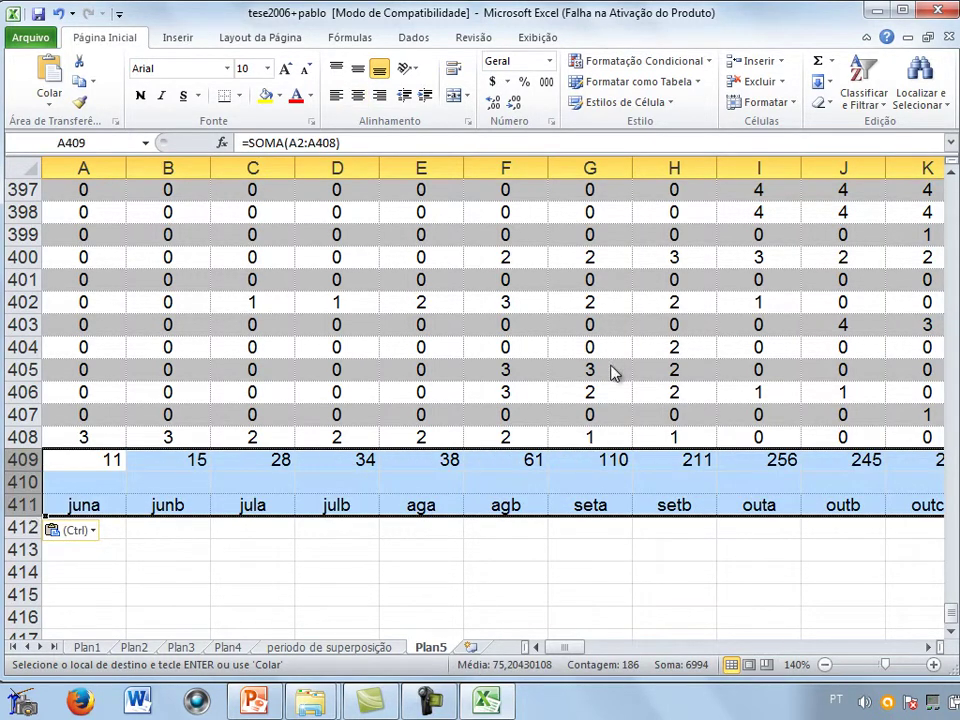
{"action": "key", "text": "alt+t"}
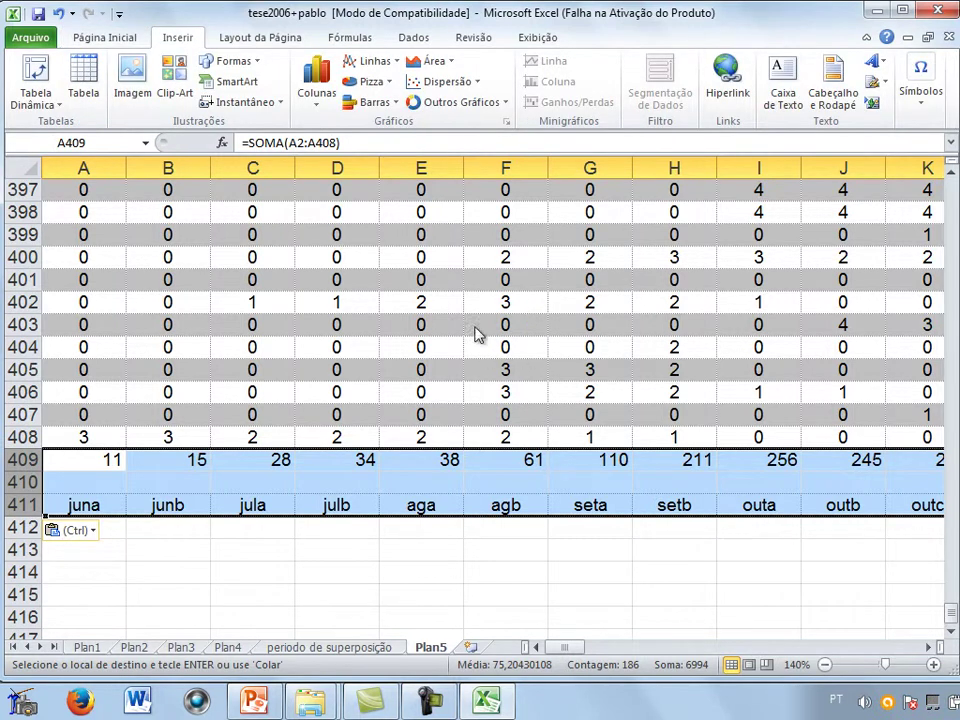
{"action": "key", "text": "c"}
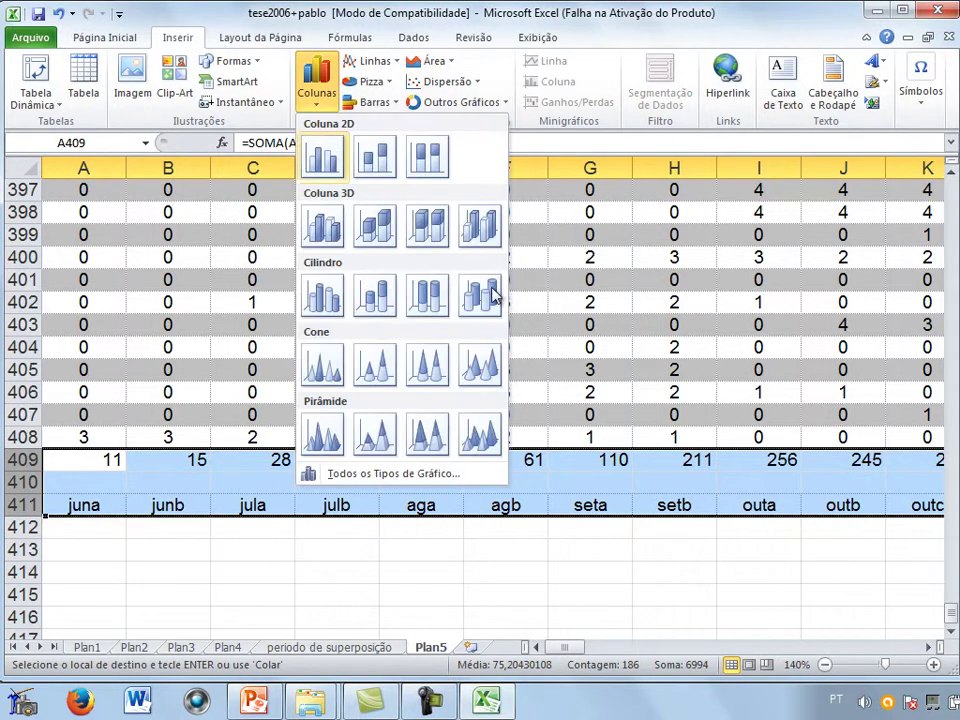
{"action": "key", "text": "Return"}
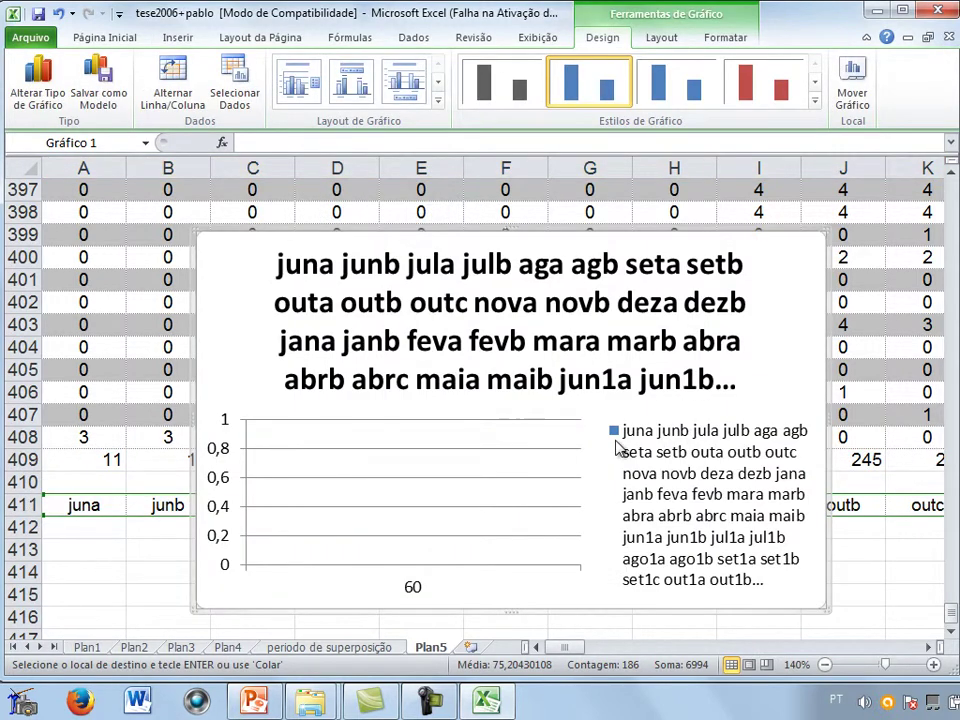
- Undo the column chart and the header paste in row 411, and paste the monthly headers into row 410 instead
{"action": "key", "text": "ctrl+z"}
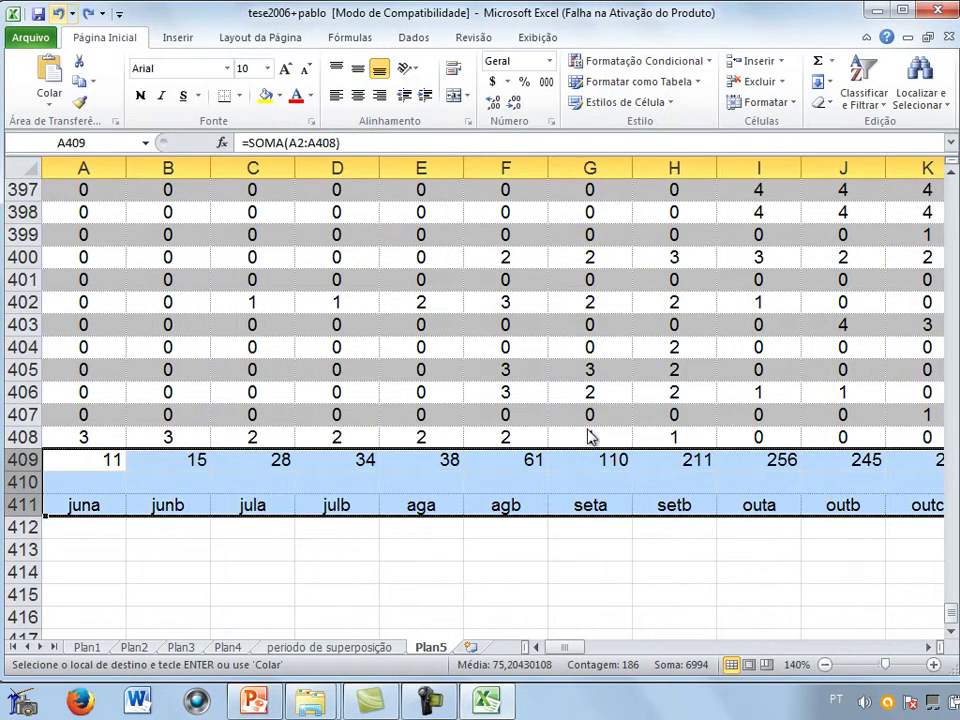
{"action": "key", "text": "ctrl+z"}
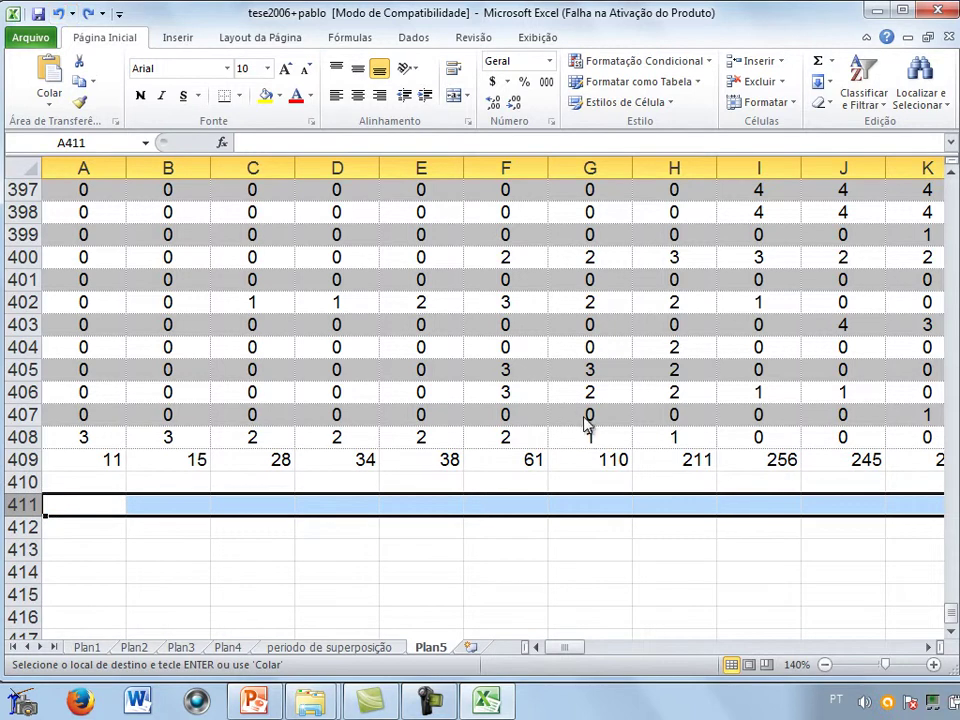
{"action": "key", "text": "ctrl+z"}
{"action": "key", "text": "ctrl+v"}
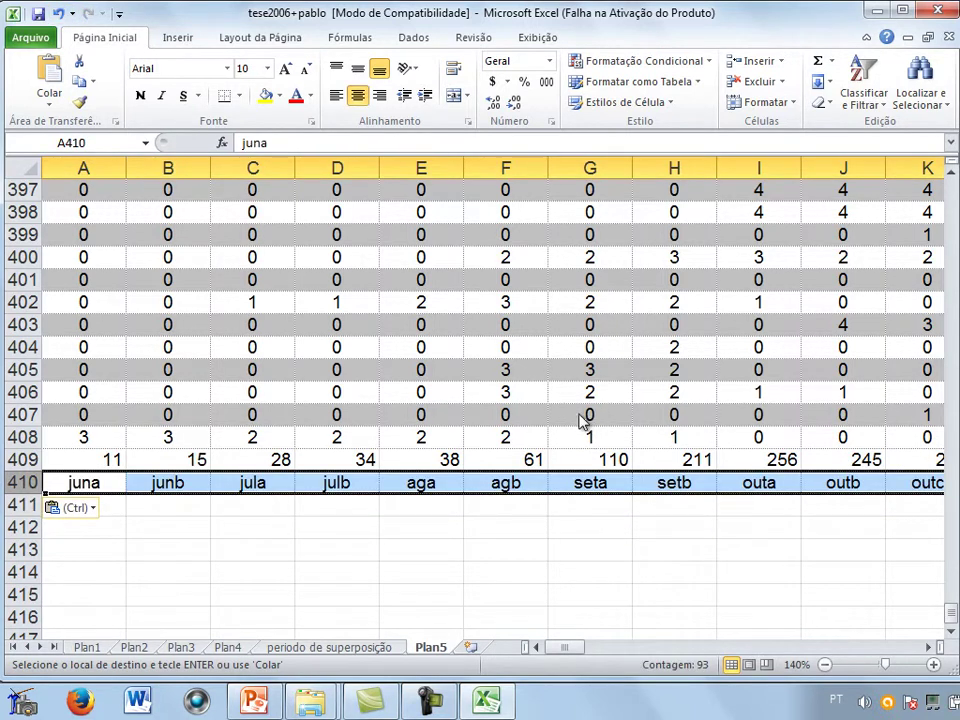
- Try to chart the totals and month headers in A409:CO410 as a basic 2D line chart, and undo it
{"action": "key", "text": "Up"}
{"action": "key", "text": "shift+Down"}
{"action": "key", "text": "shift+Right"}
{"action": "key", "text": "shift+Right"}
{"action": "key", "text": "shift+Right"}
{"action": "key", "text": "shift+Right"}
{"action": "key", "text": "shift+Right"}
{"action": "key", "text": "shift+Right"}
{"action": "key", "text": "shift+Right"}
{"action": "key", "text": "shift+Right"}
{"action": "key", "text": "shift+Right"}
{"action": "key", "text": "shift+Right"}
{"action": "key", "text": "shift+Right"}
{"action": "key", "text": "shift+Right"}
{"action": "key", "text": "shift+Right"}
{"action": "key", "text": "shift+Right"}
{"action": "key", "text": "shift+Right"}
{"action": "key", "text": "shift+Right"}
{"action": "key", "text": "shift+Right"}
{"action": "key", "text": "shift+Right"}
{"action": "key", "text": "shift+Right"}
{"action": "key", "text": "shift+Right"}
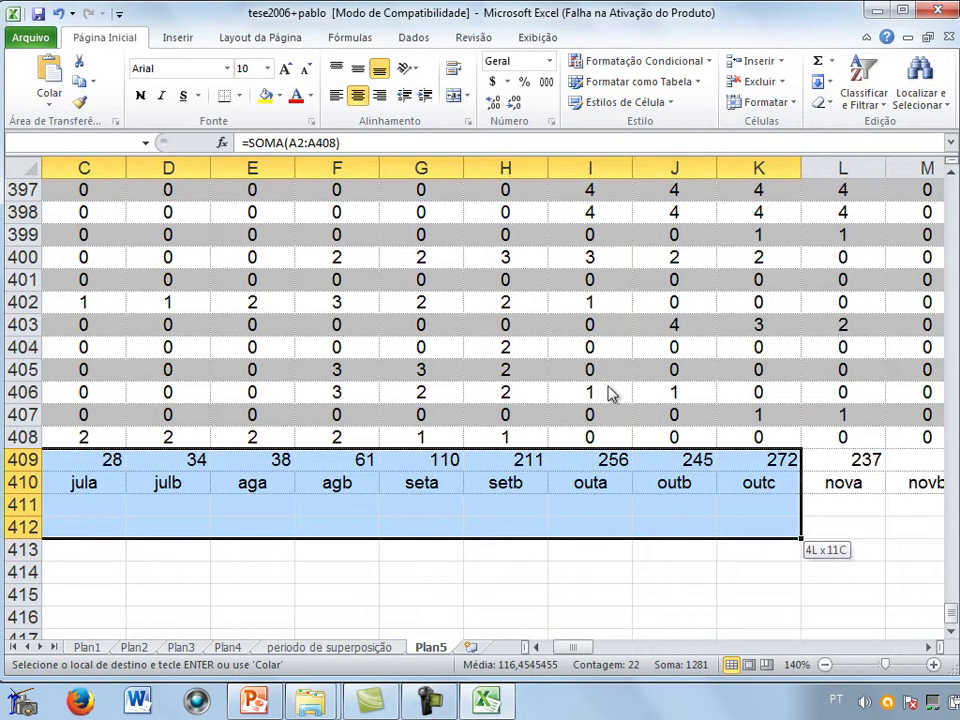
{"action": "key", "text": "shift+Up"}
{"action": "key", "text": "shift+Right"}
{"action": "key", "text": "shift+Right"}
{"action": "key", "text": "shift+Right"}
{"action": "key", "text": "shift+Right"}
{"action": "key", "text": "shift+Right"}
{"action": "key", "text": "shift+Right"}
{"action": "key", "text": "shift+Right"}
{"action": "key", "text": "shift+Right"}
{"action": "key", "text": "shift+Right"}
{"action": "key", "text": "shift+Right"}
{"action": "key", "text": "shift+Right"}
{"action": "key", "text": "shift+Right"}
{"action": "key", "text": "shift+Right"}
{"action": "key", "text": "shift+Right"}
{"action": "key", "text": "shift+Right"}
{"action": "key", "text": "shift+Right"}
{"action": "key", "text": "shift+Right"}
{"action": "key", "text": "shift+Right"}
{"action": "key", "text": "shift+Right"}
{"action": "key", "text": "shift+Right"}
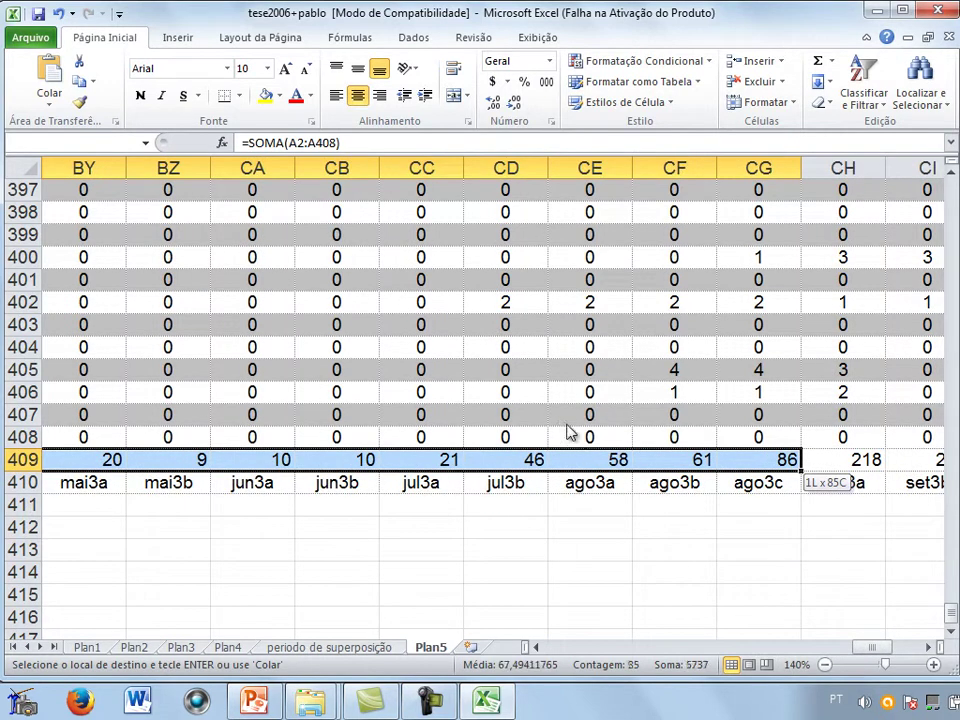
{"action": "key", "text": "shift+Right"}
{"action": "key", "text": "shift+Right"}
{"action": "key", "text": "shift+Down"}
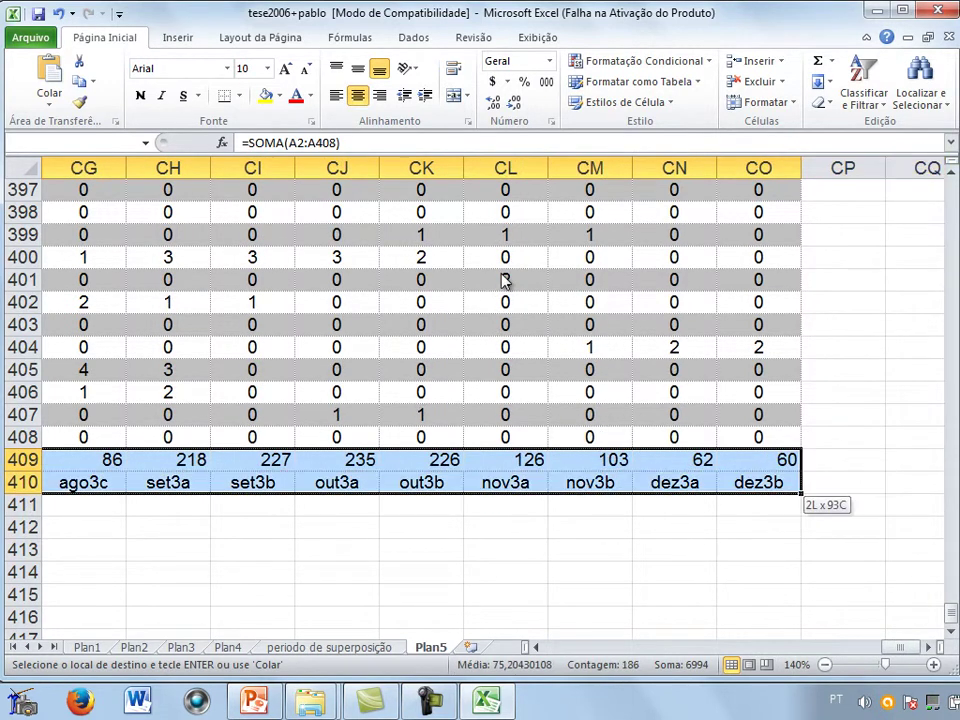
{"action": "key", "text": "alt+t"}
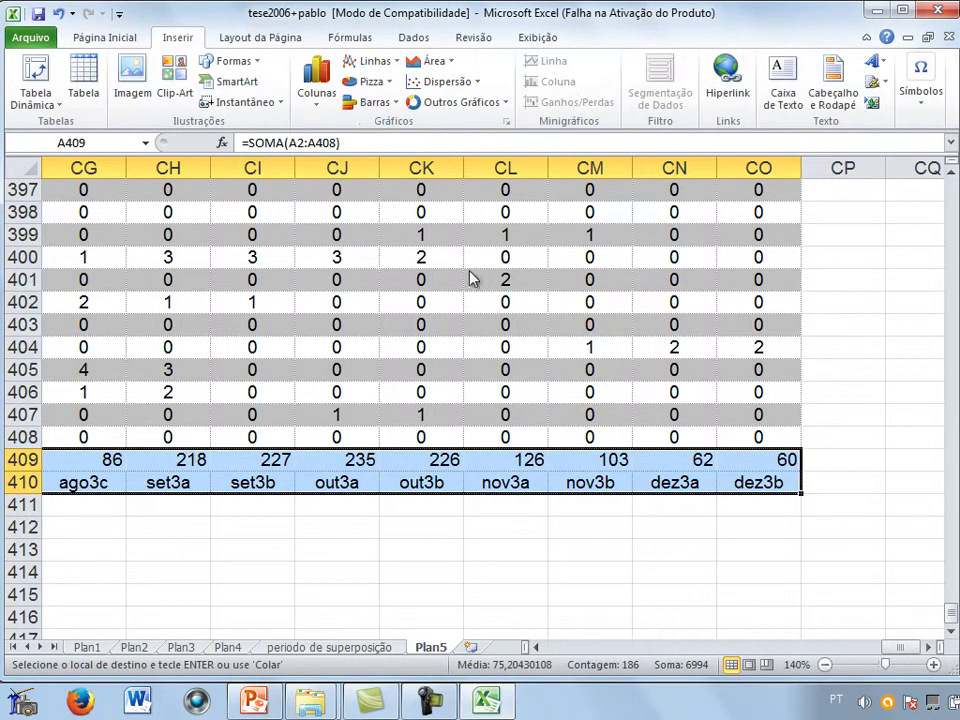
{"action": "key", "text": "Right"}
{"action": "key", "text": "Right"}
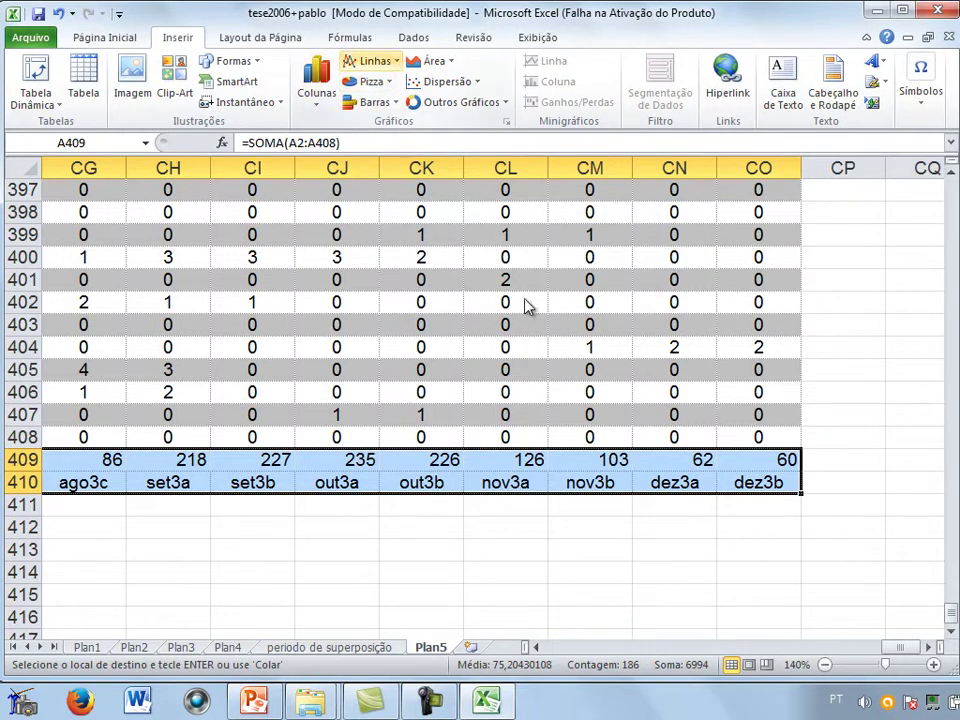
{"action": "key", "text": "Return"}
{"action": "key", "text": "Down"}
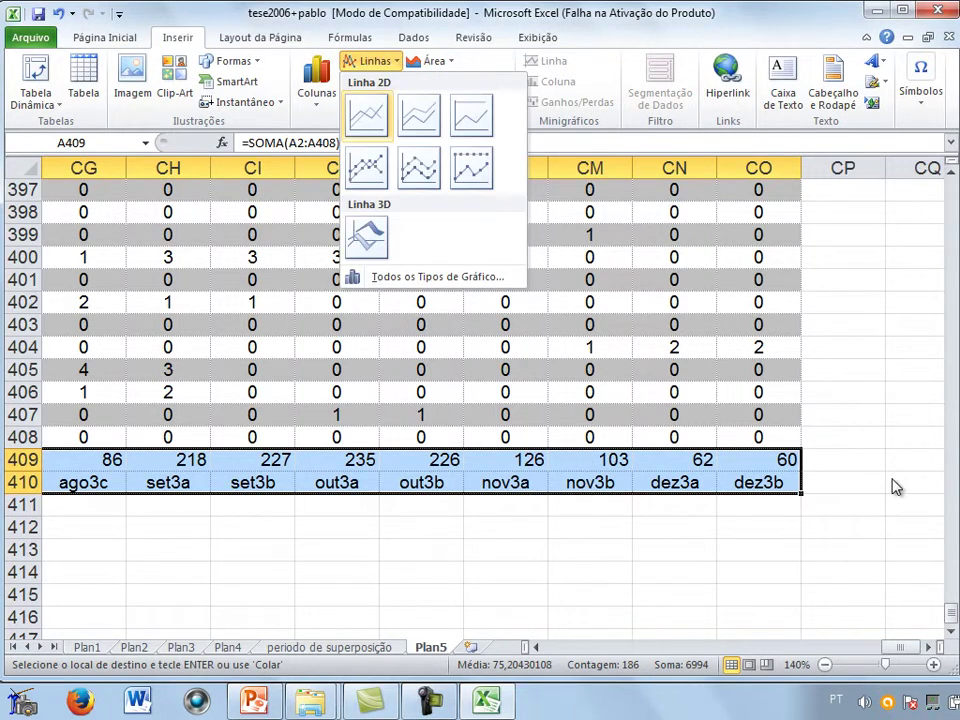
{"action": "key", "text": "Return"}
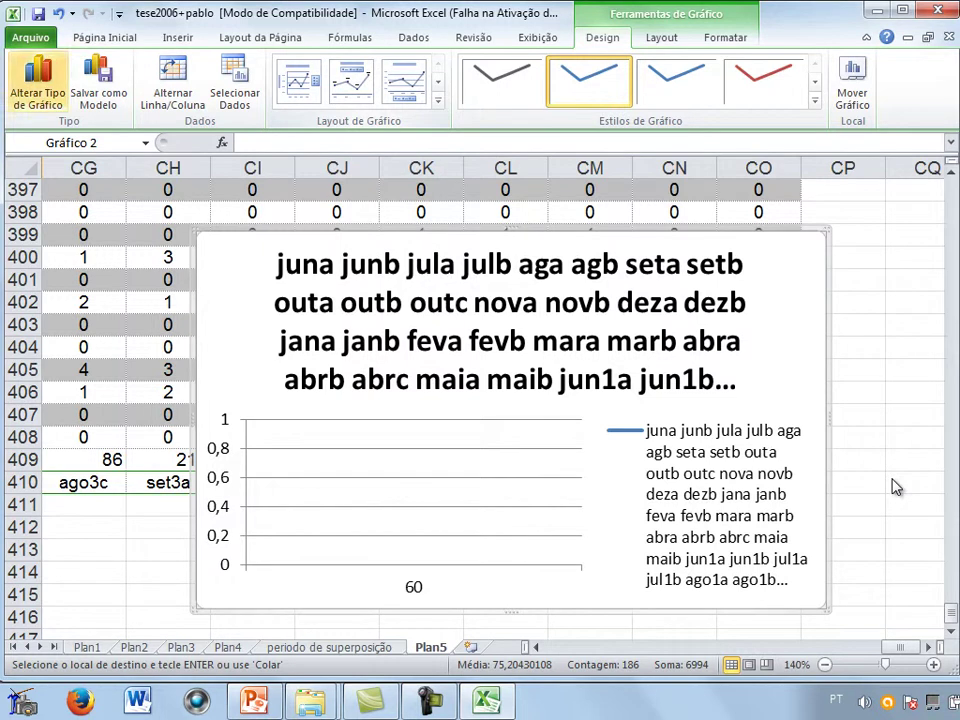
{"action": "key", "text": "ctrl+z"}
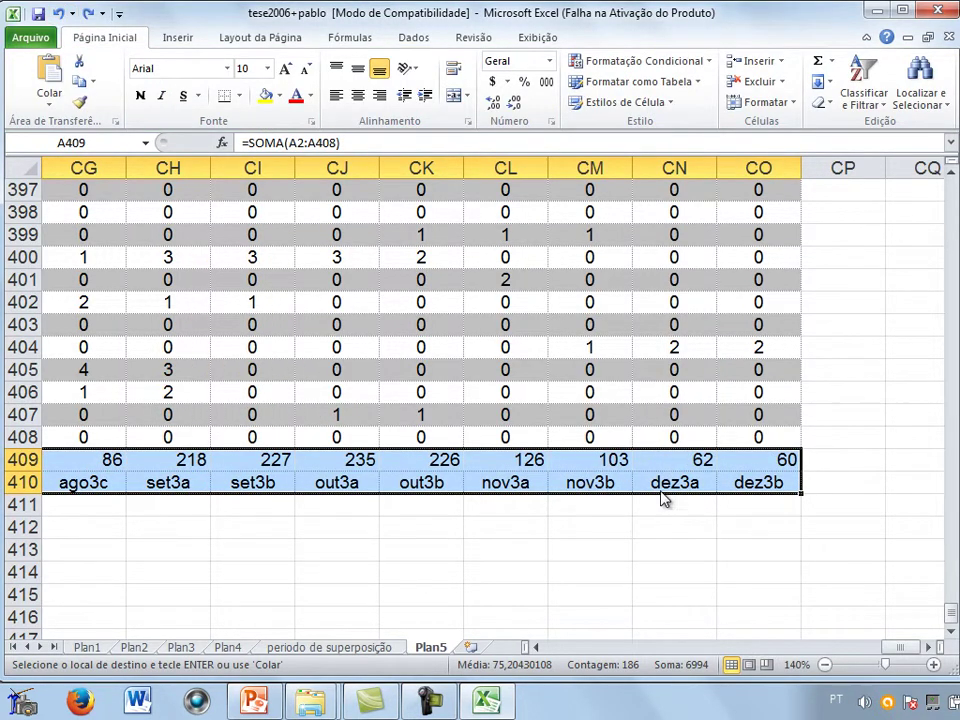
- Copy the totals row 409 with its formulas into row 411 from A411, directly below the month headers
{"action": "scroll", "coordinate": [905, 335], "scroll_direction": "left", "scroll_amount": 20}
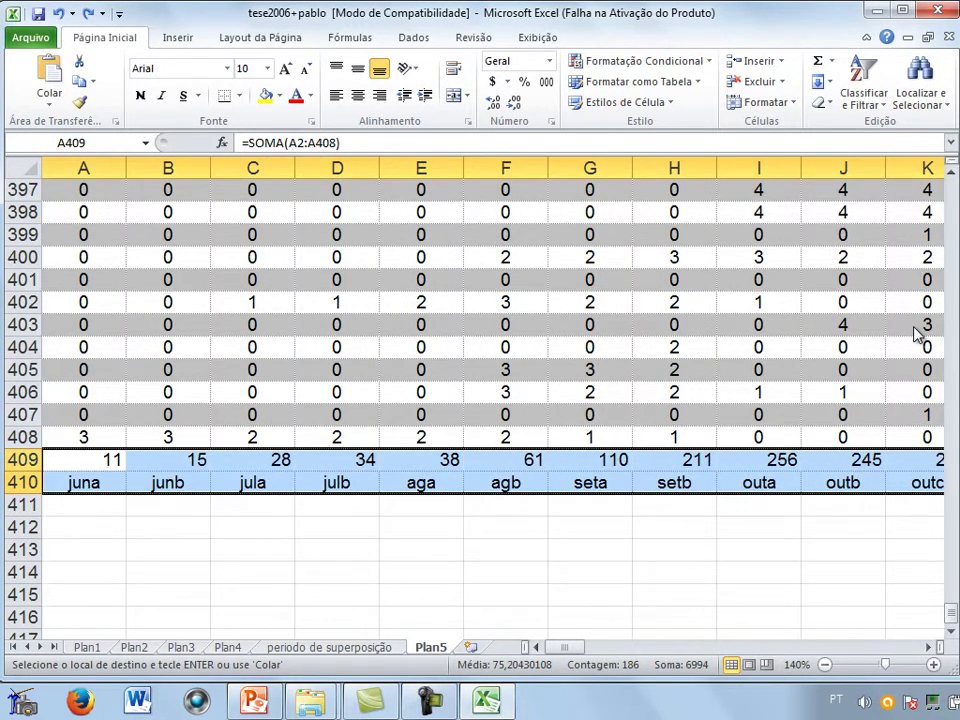
{"action": "key", "text": "shift+Up"}
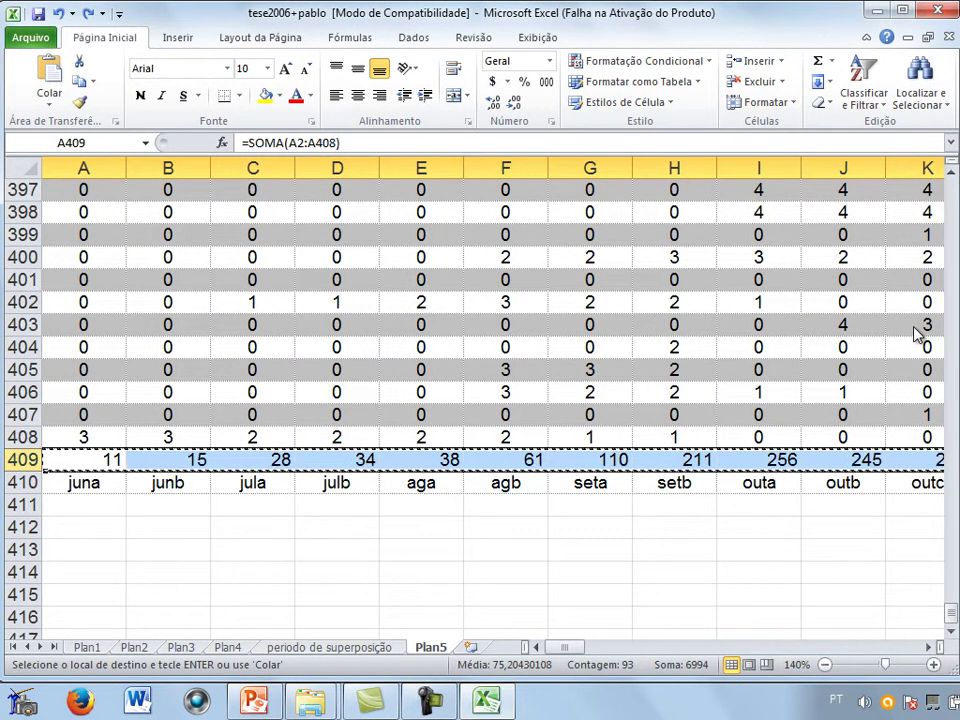
{"action": "key", "text": "Down"}
{"action": "key", "text": "Down"}
{"action": "key", "text": "ctrl+v"}
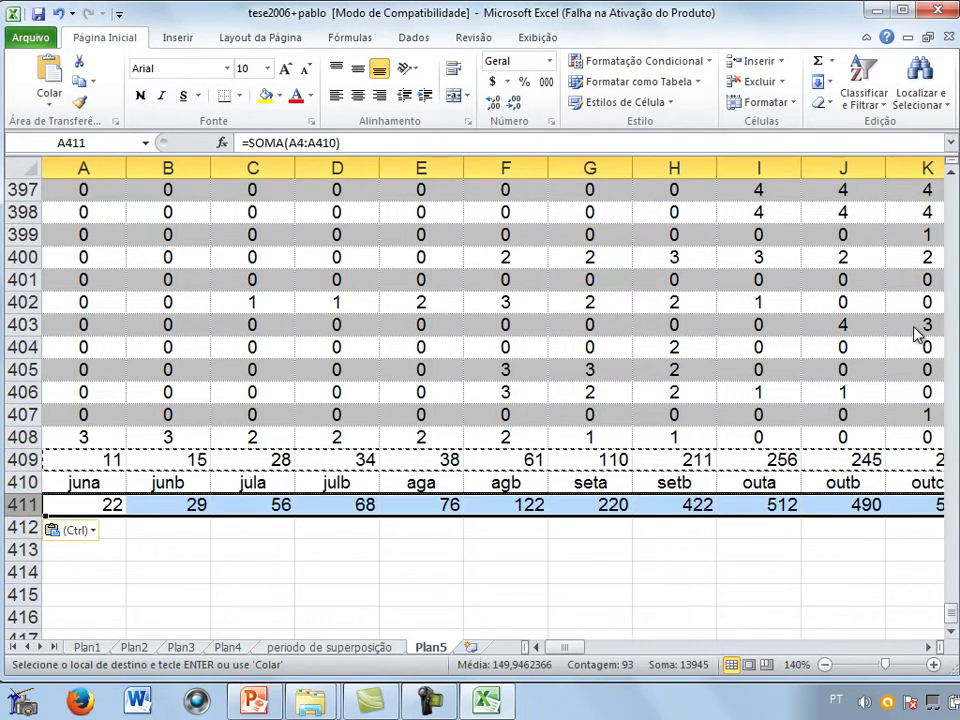
- Try a basic 2D line chart on only the juna and junb columns, A410:B411, and remove it
{"action": "key", "text": "Up"}
{"action": "key", "text": "shift+Right"}
{"action": "key", "text": "shift+Down"}
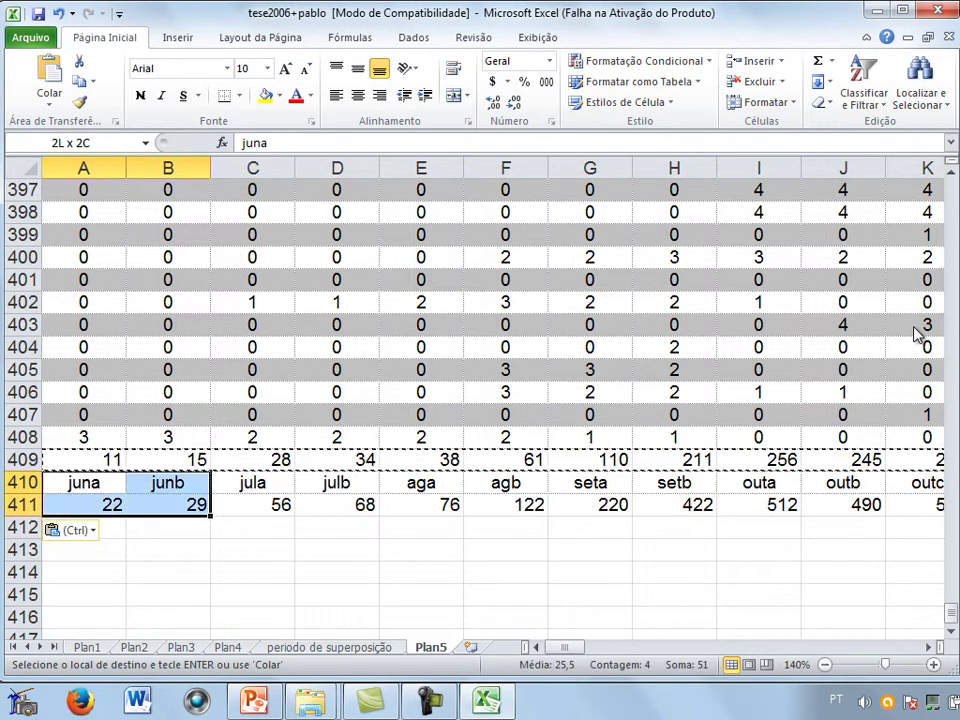
{"action": "key", "text": "alt+Right"}
{"action": "key", "text": "Down"}
{"action": "key", "text": "Tab"}
{"action": "key", "text": "Tab"}
{"action": "key", "text": "Tab"}
{"action": "key", "text": "Tab"}
{"action": "key", "text": "Tab"}
{"action": "key", "text": "Right"}
{"action": "key", "text": "Down"}
{"action": "key", "text": "Return"}
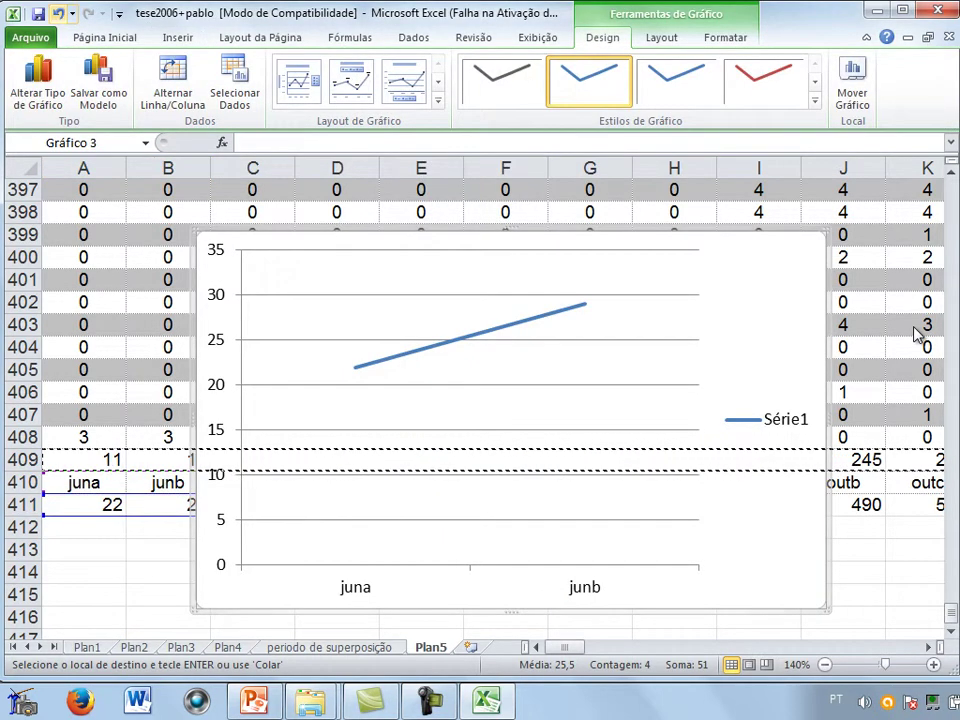
{"action": "key", "text": "Delete"}
- Insert a basic 2D line chart from the month headers and the totals below them in A410:CO411
{"action": "key", "text": "shift+Up"}
{"action": "key", "text": "shift+Left"}
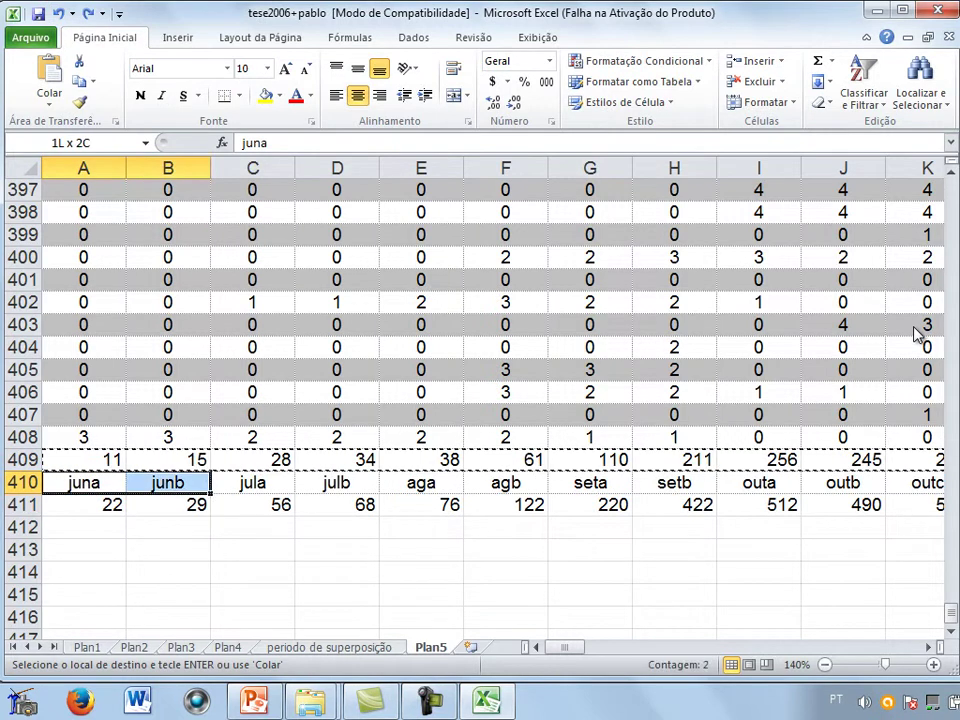
{"action": "key", "text": "shift+Right"}
{"action": "key", "text": "shift+Right"}
{"action": "key", "text": "shift+Right"}
{"action": "key", "text": "shift+Right"}
{"action": "key", "text": "shift+Right"}
{"action": "key", "text": "shift+Right"}
{"action": "key", "text": "shift+Right"}
{"action": "key", "text": "shift+Right"}
{"action": "key", "text": "shift+Right"}
{"action": "key", "text": "shift+Right"}
{"action": "key", "text": "shift+Right"}
{"action": "key", "text": "shift+Right"}
{"action": "key", "text": "shift+Right"}
{"action": "key", "text": "shift+Down"}
{"action": "key", "text": "shift+Right"}
{"action": "key", "text": "shift+Right"}
{"action": "key", "text": "shift+Right"}
{"action": "key", "text": "shift+Right"}
{"action": "key", "text": "shift+Right"}
{"action": "key", "text": "shift+Right"}
{"action": "key", "text": "shift+Right"}
{"action": "key", "text": "shift+Right"}
{"action": "key", "text": "shift+Right"}
{"action": "key", "text": "shift+Right"}
{"action": "key", "text": "shift+Right"}
{"action": "key", "text": "shift+Right"}
{"action": "key", "text": "shift+Right"}
{"action": "key", "text": "shift+Right"}
{"action": "key", "text": "shift+Right"}
{"action": "key", "text": "shift+Right"}
{"action": "key", "text": "shift+Right"}
{"action": "key", "text": "shift+Right"}
{"action": "key", "text": "shift+Right"}
{"action": "key", "text": "shift+Right"}
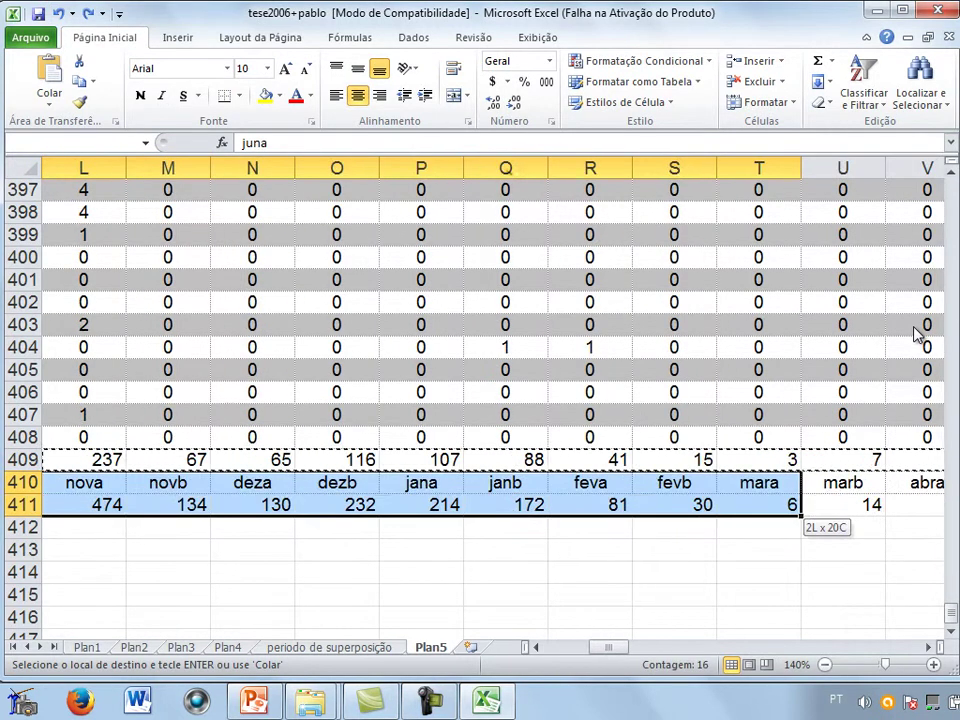
{"action": "key", "text": "shift+Right"}
{"action": "key", "text": "shift+Right"}
{"action": "key", "text": "shift+Right"}
{"action": "key", "text": "shift+Right"}
{"action": "key", "text": "shift+Right"}
{"action": "key", "text": "shift+Right"}
{"action": "key", "text": "shift+Right"}
{"action": "key", "text": "shift+Right"}
{"action": "key", "text": "shift+Right"}
{"action": "key", "text": "shift+Right"}
{"action": "key", "text": "shift+Right"}
{"action": "key", "text": "shift+Right"}
{"action": "key", "text": "shift+Right"}
{"action": "key", "text": "shift+Right"}
{"action": "key", "text": "shift+Right"}
{"action": "key", "text": "shift+Right"}
{"action": "key", "text": "shift+Right"}
{"action": "key", "text": "shift+Right"}
{"action": "key", "text": "shift+Right"}
{"action": "key", "text": "shift+Right"}
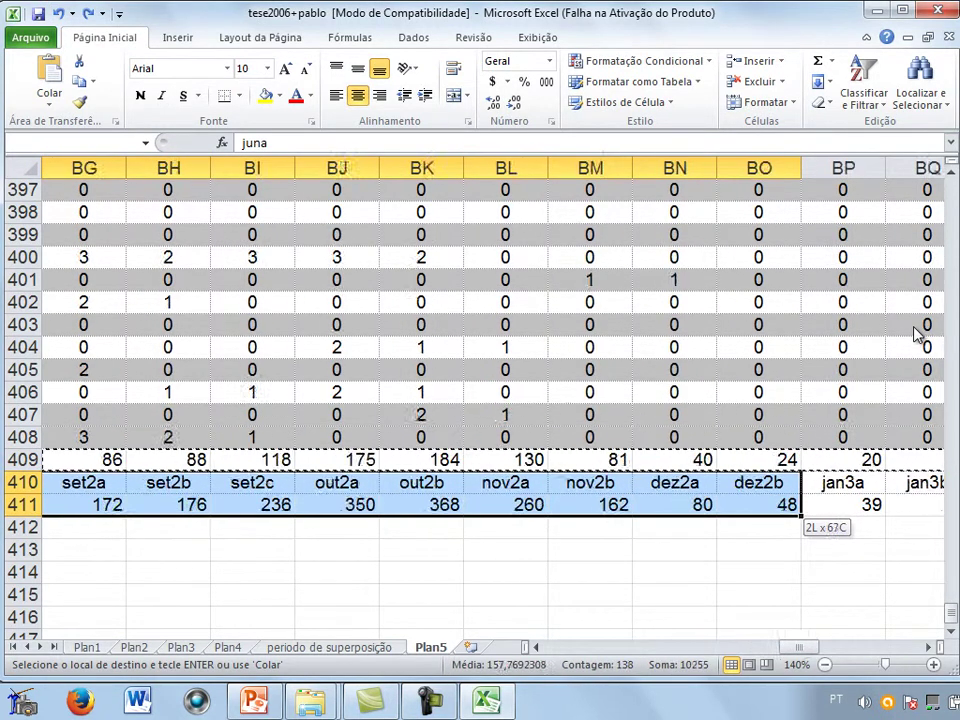
{"action": "key", "text": "shift+Right"}
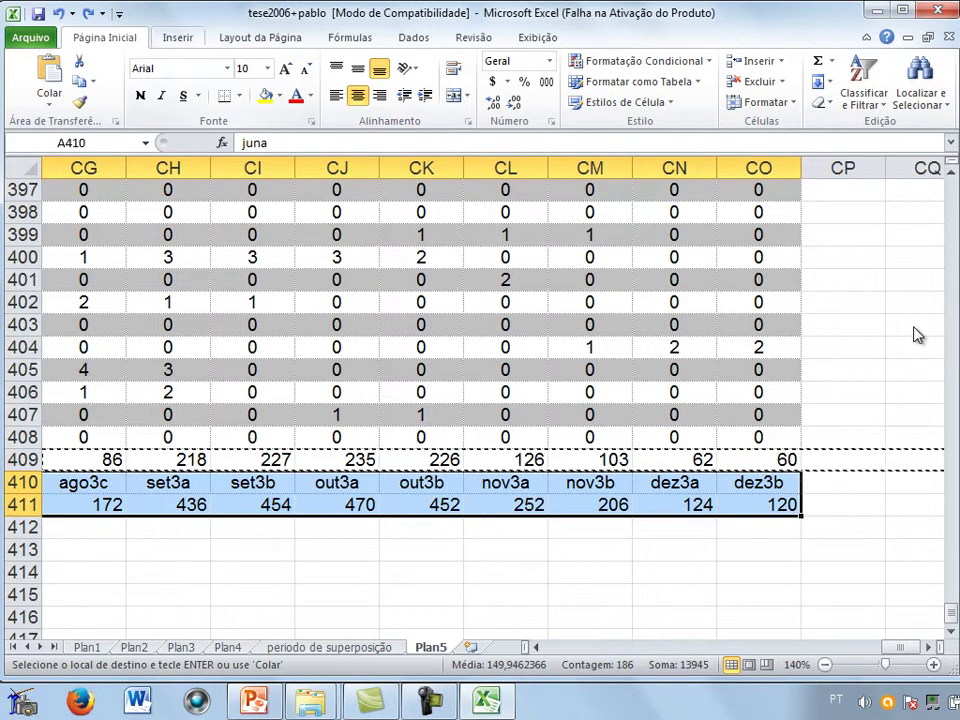
{"action": "key", "text": "alt+y"}
{"action": "key", "text": "n"}
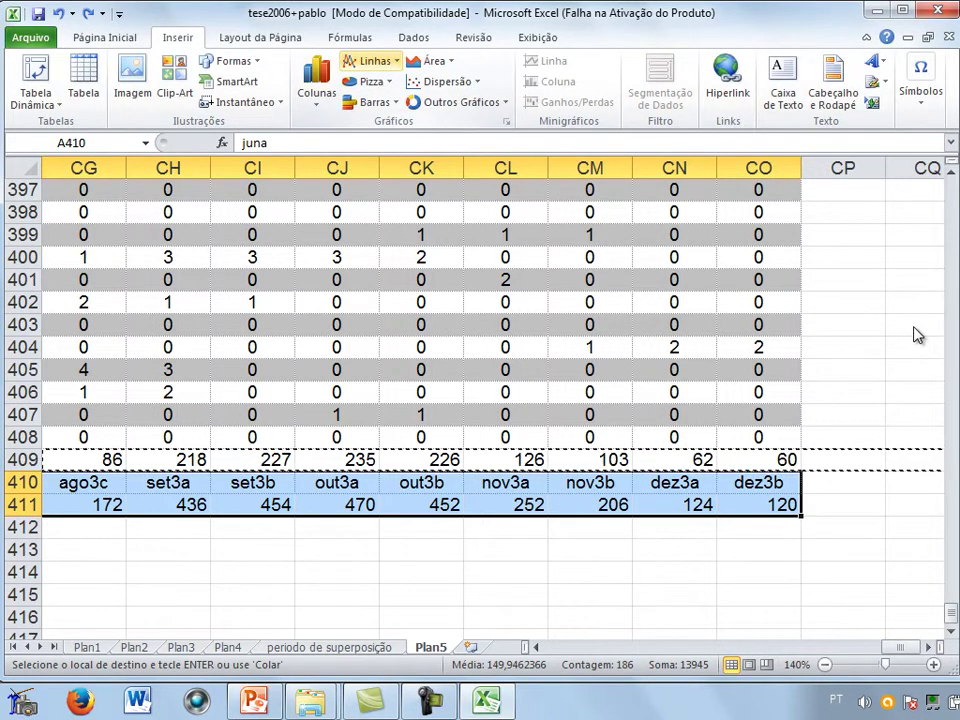
{"action": "key", "text": "Down"}
{"action": "key", "text": "Return"}
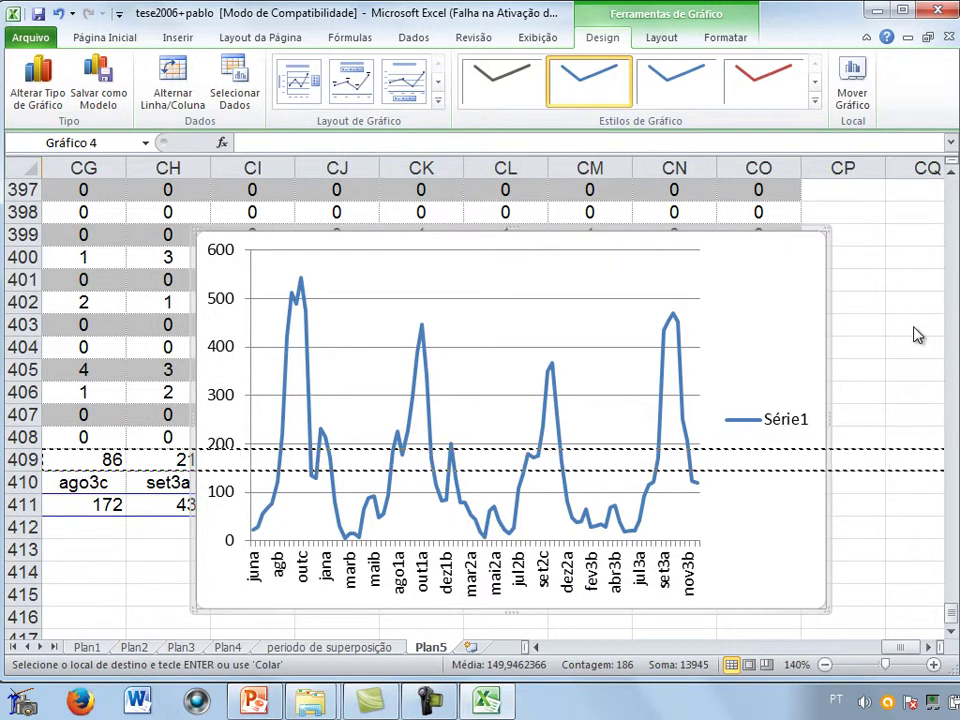
- Enlarge the line chart and delete its legend and horizontal gridlines
{"action": "left_click_drag", "start_coordinate": [196, 231], "coordinate": [96, 232]}
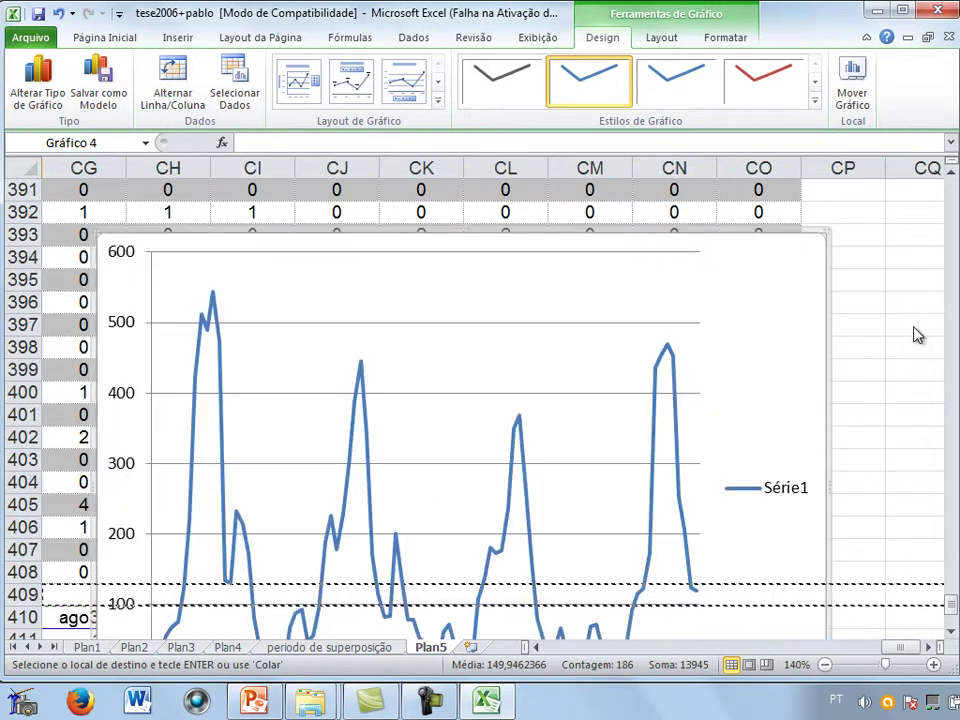
{"action": "key", "text": "Down"}
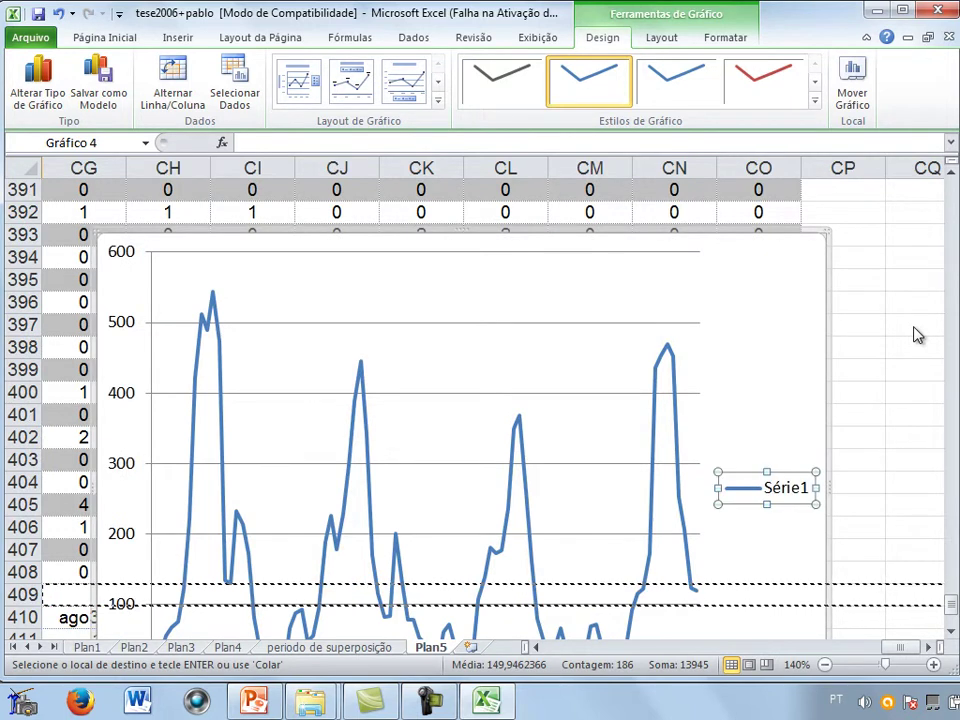
{"action": "key", "text": "Delete"}
{"action": "key", "text": "Down"}
{"action": "key", "text": "Delete"}
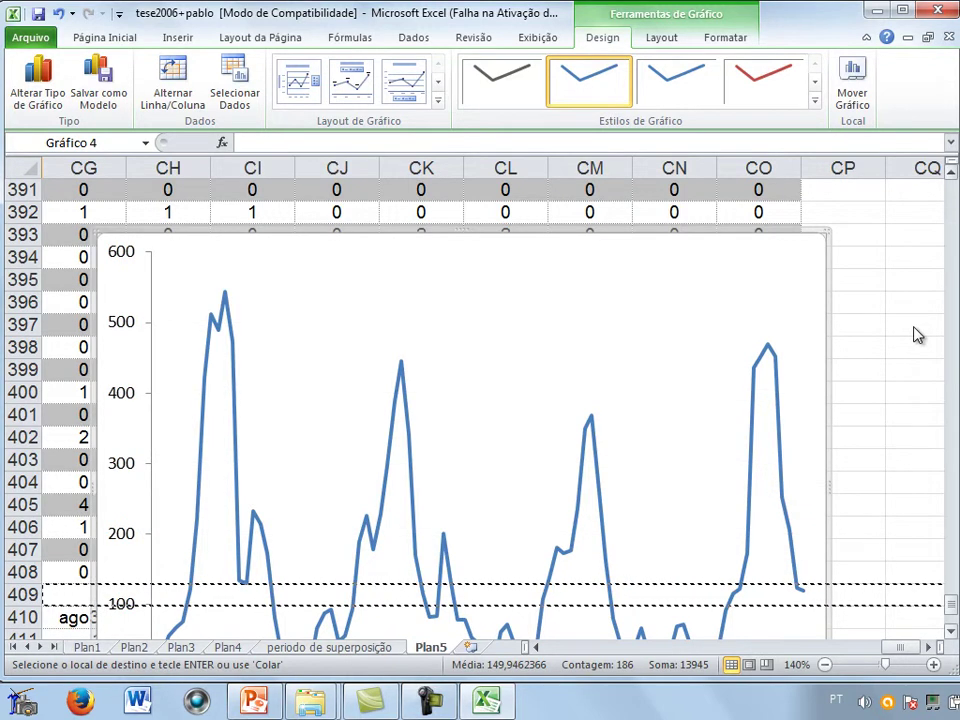
- Save the workbook and delete the line chart from the sheet
{"action": "scroll", "coordinate": [918, 335], "scroll_direction": "down", "scroll_amount": 3}
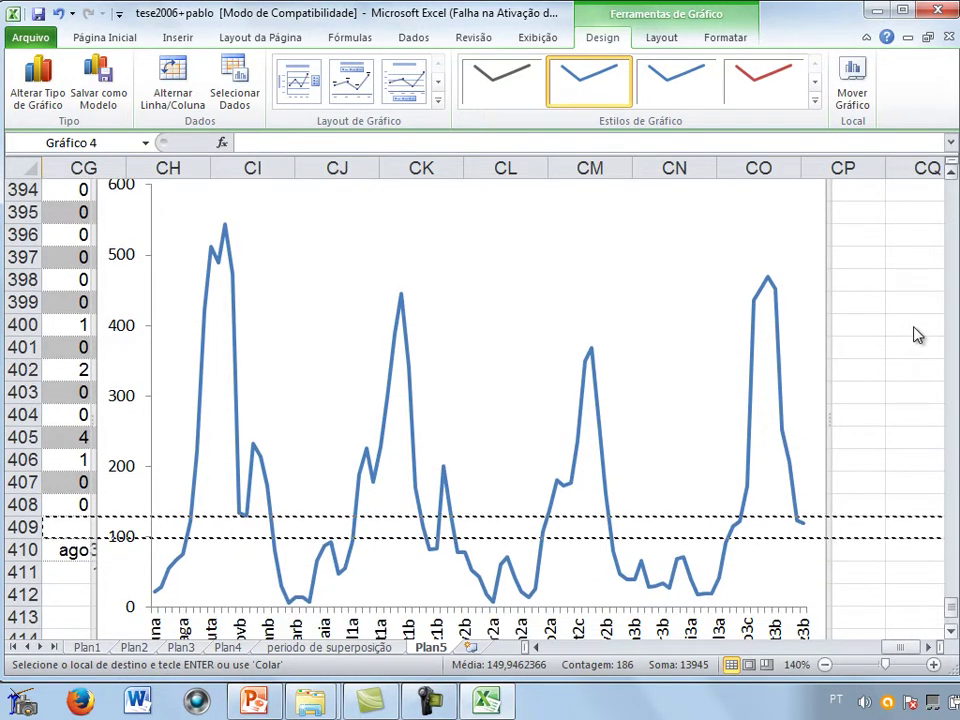
{"action": "scroll", "coordinate": [918, 335], "scroll_direction": "down", "scroll_amount": 1}
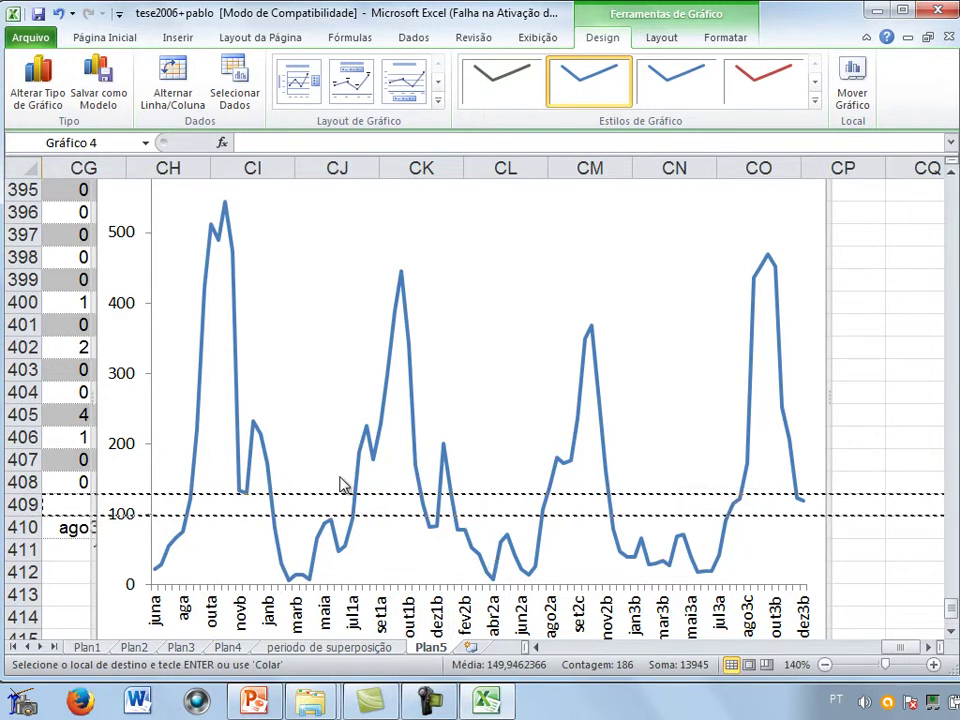
{"action": "key", "text": "ctrl+s"}
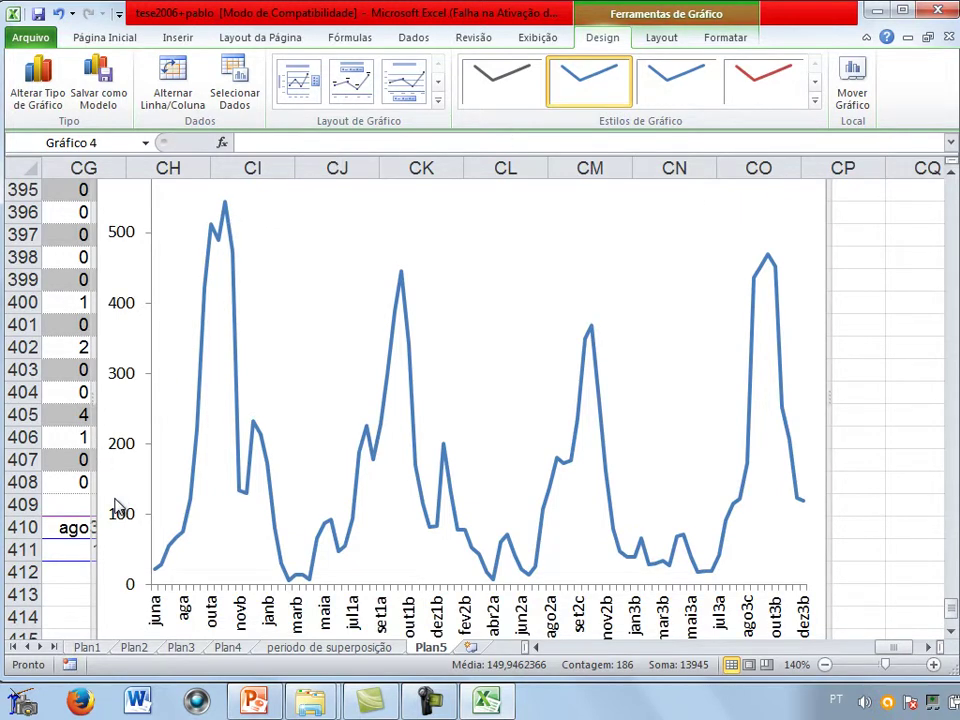
{"action": "key", "text": "Delete"}
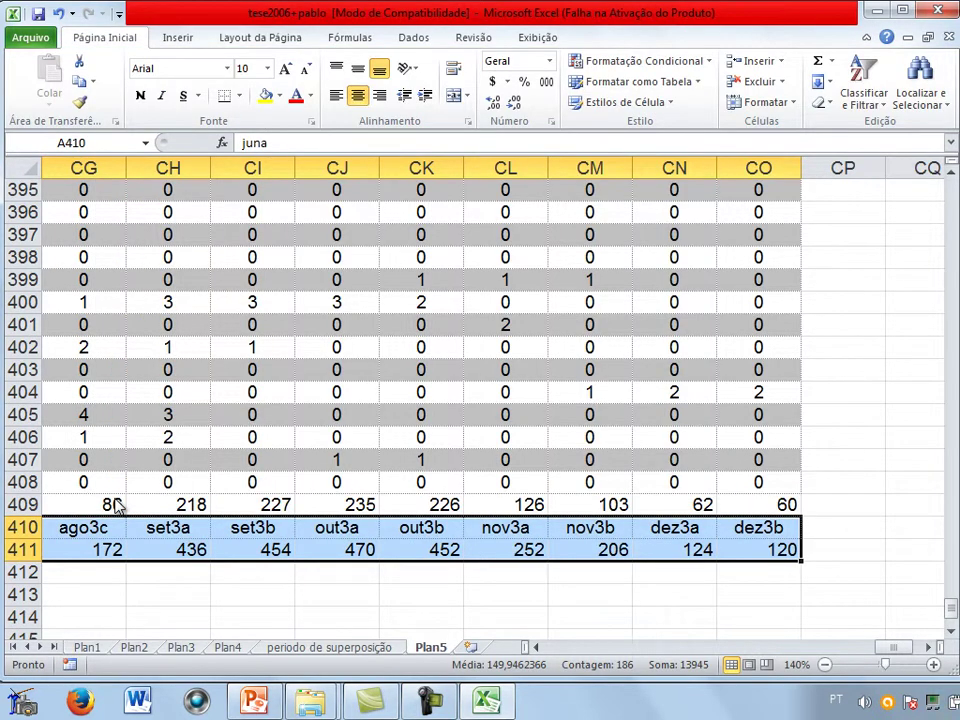
{"action": "scroll", "coordinate": [115, 505], "scroll_direction": "left", "scroll_amount": 20}
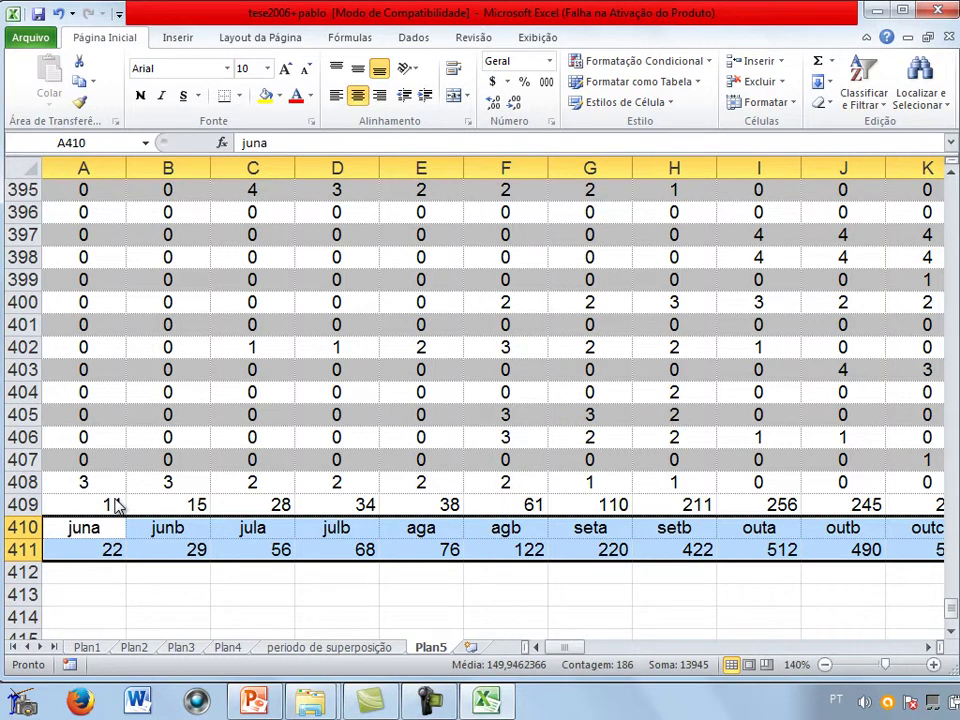
{"action": "key", "text": "Down"}
{"action": "key", "text": "Down"}
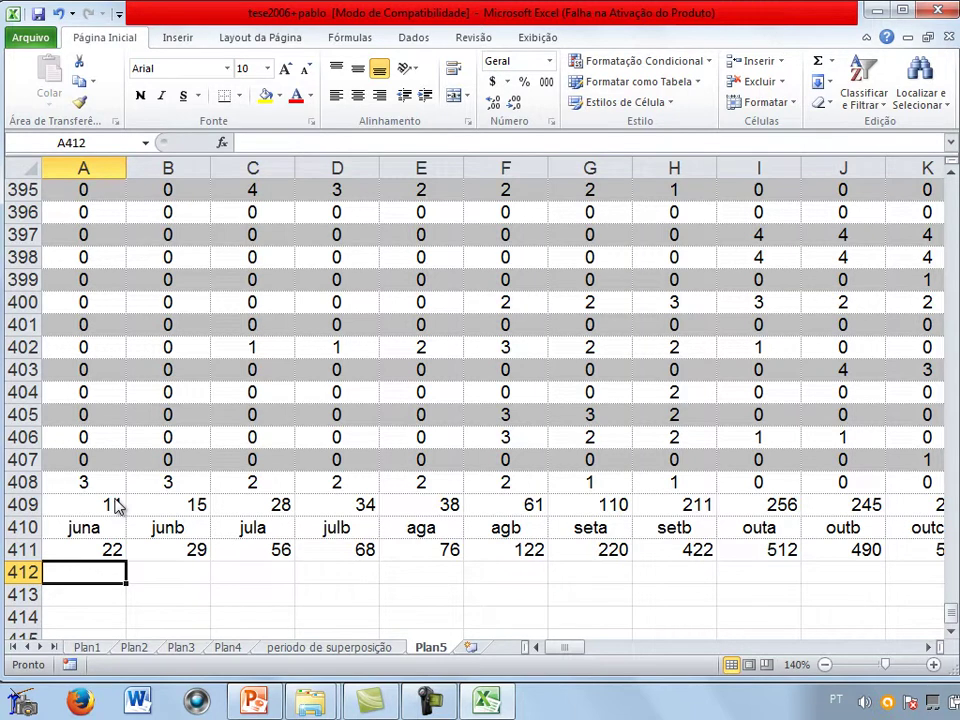
{"action": "type", "text": "="}
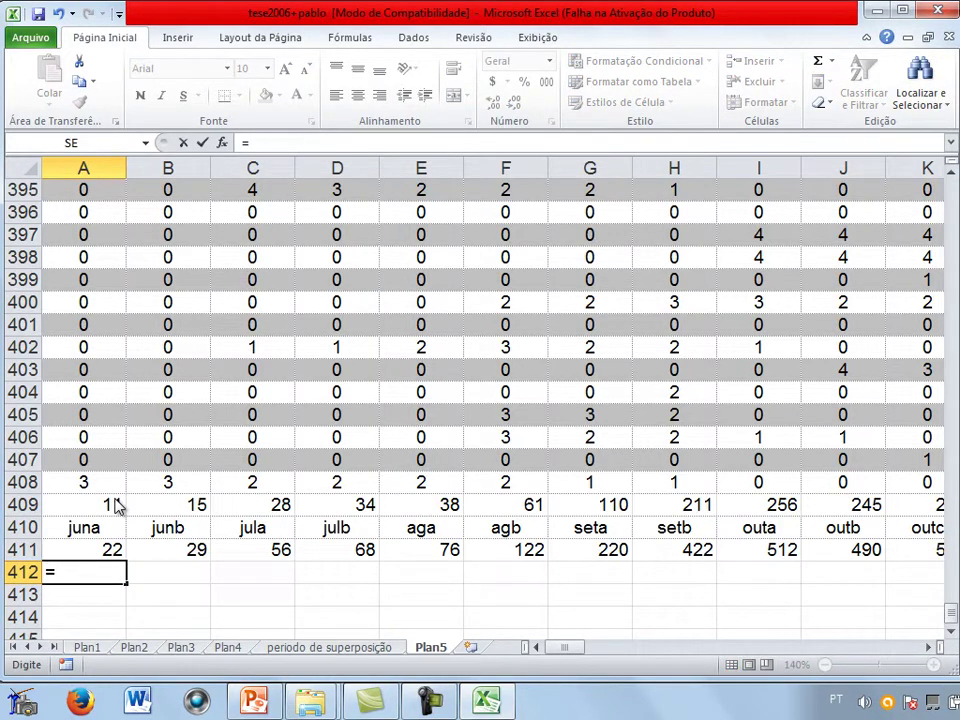
{"action": "key", "text": "BackSpace"}
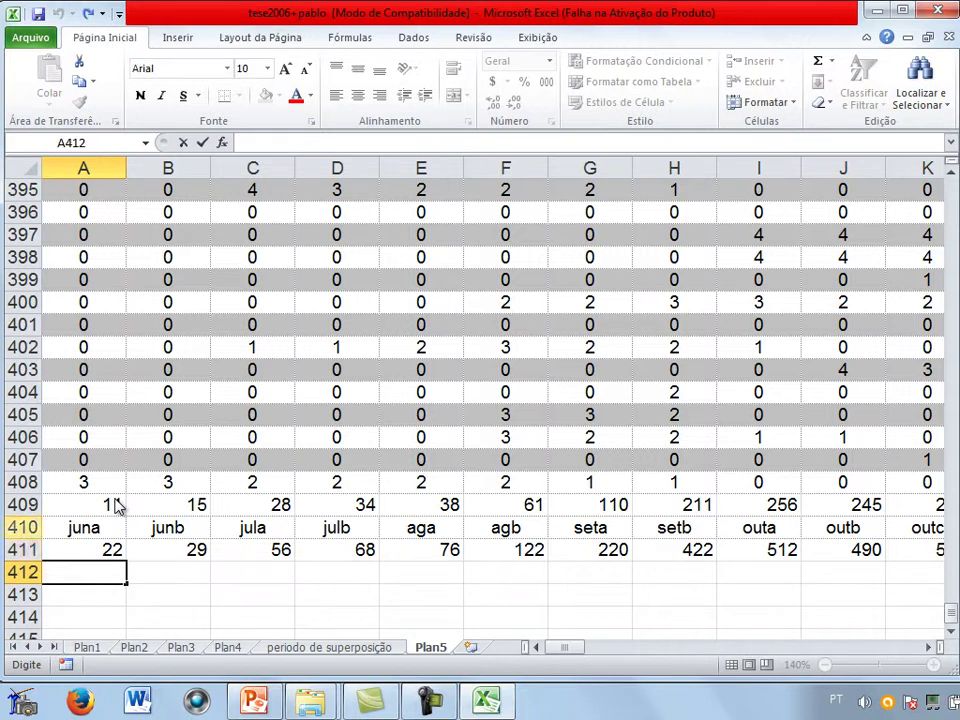
- Insert a blank row at row 411, between the month headers and the copied totals
{"action": "key", "text": "Up"}
{"action": "key", "text": "shift+space"}
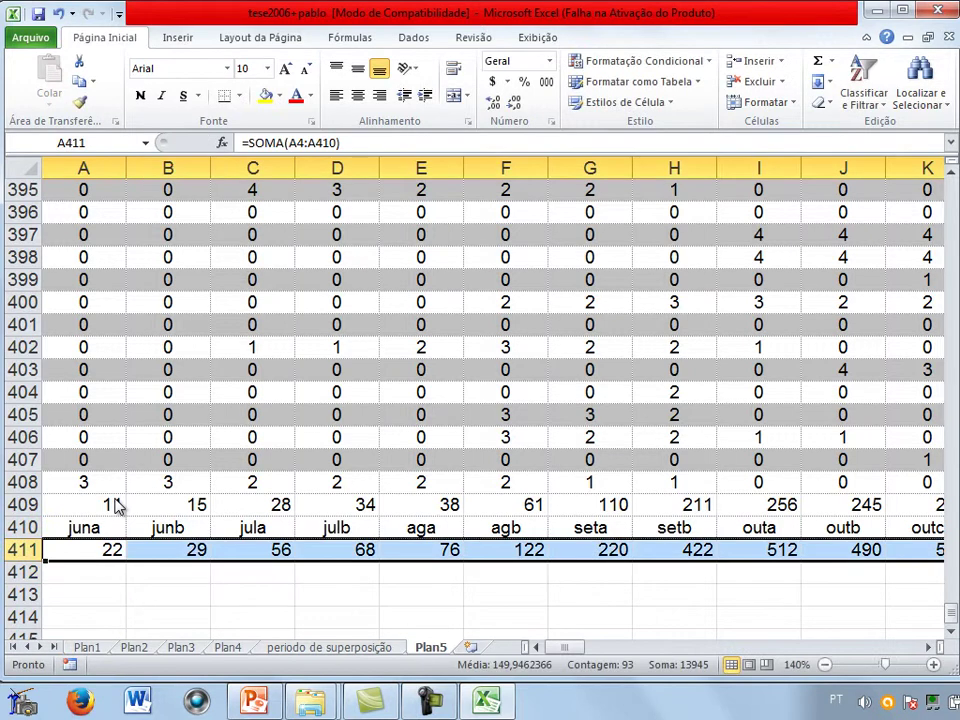
{"action": "key", "text": "shift+F10"}
{"action": "key", "text": "Up"}
{"action": "key", "text": "Up"}
{"action": "key", "text": "Up"}
{"action": "key", "text": "Up"}
{"action": "key", "text": "Up"}
{"action": "key", "text": "Up"}
{"action": "key", "text": "Up"}
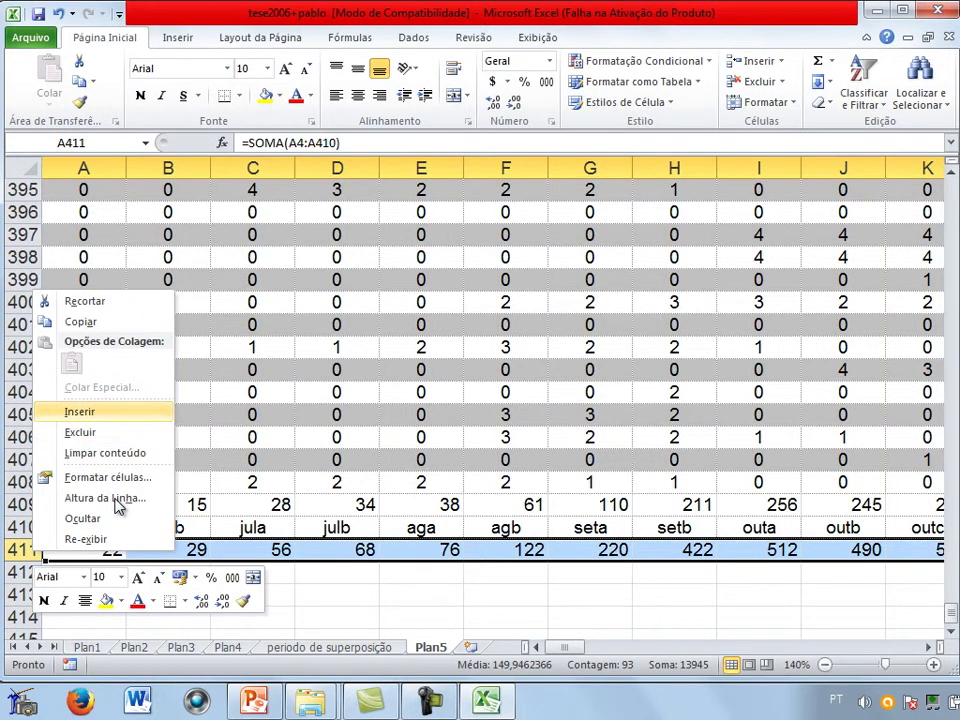
{"action": "key", "text": "Return"}
- Enter the formula =A412/4*407 in cell A411, beneath the juna header
{"action": "key", "text": "shift+BackSpace"}
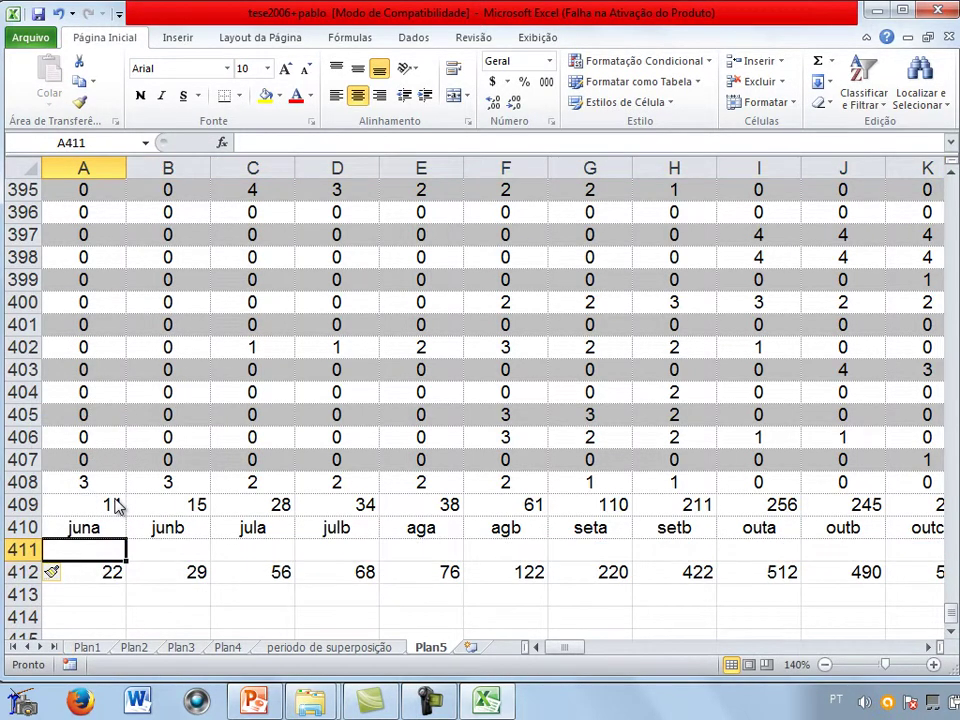
{"action": "type", "text": "="}
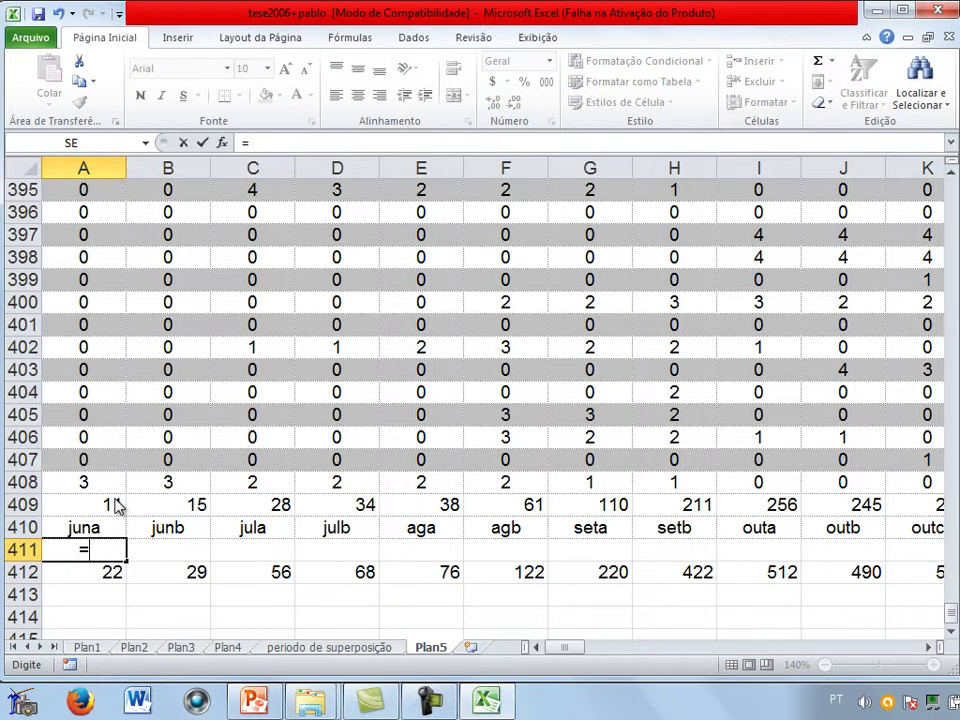
{"action": "key", "text": "Down"}
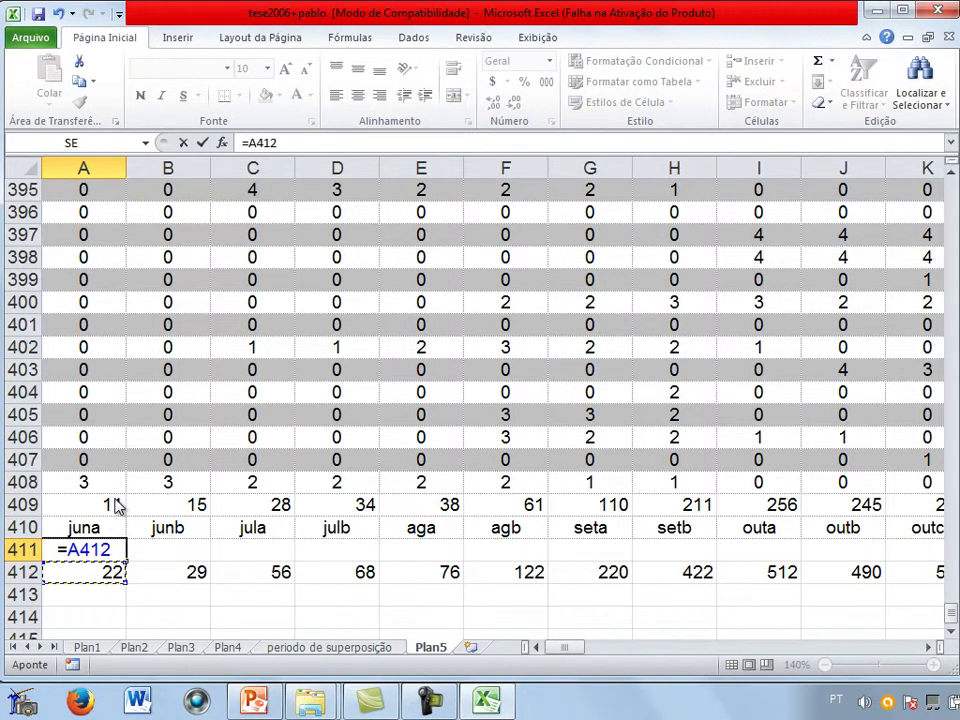
{"action": "type", "text": "/"}
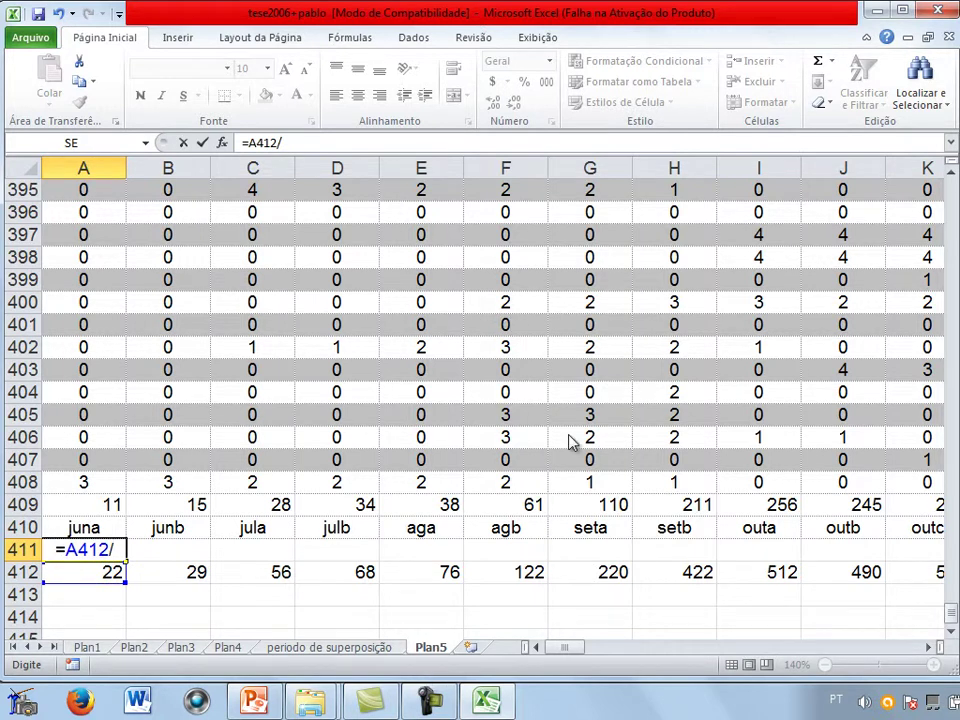
{"action": "type", "text": "4*"}
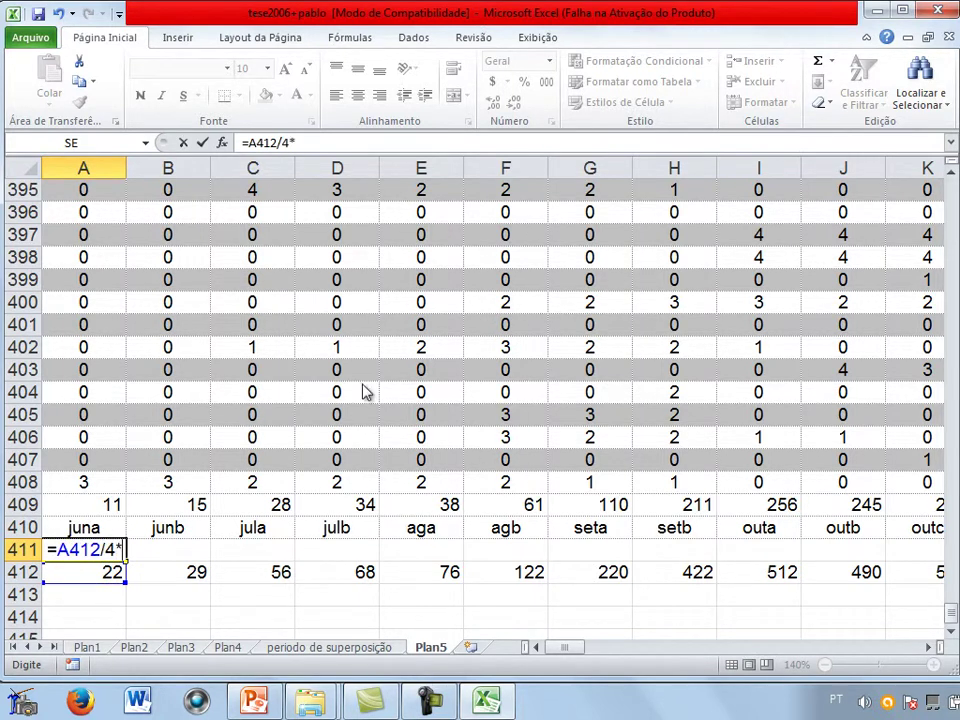
{"action": "type", "text": "407"}
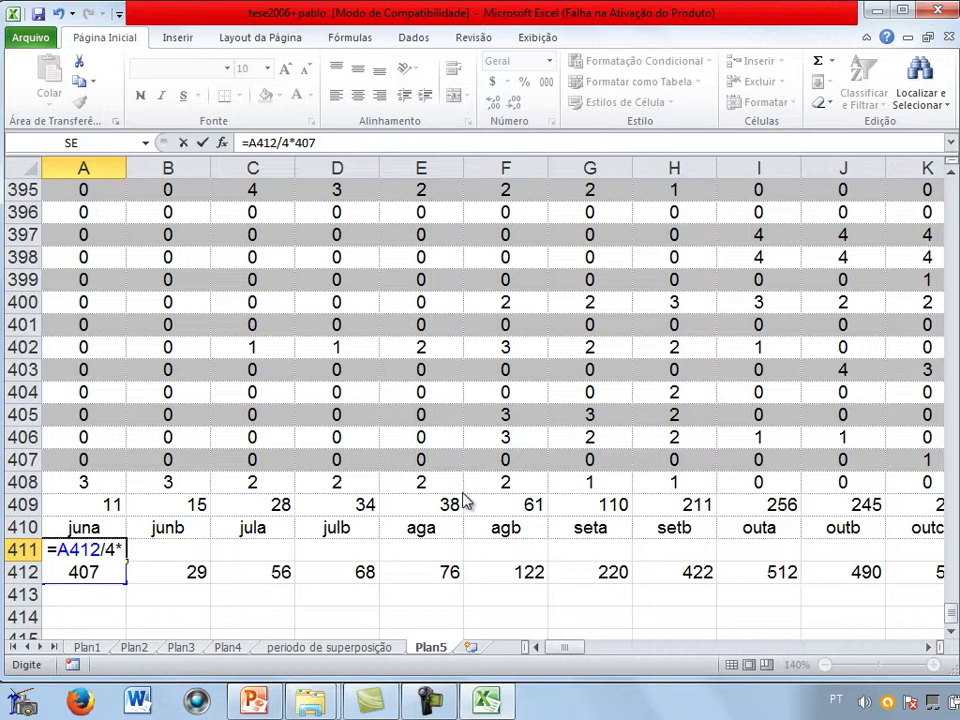
{"action": "key", "text": "Return"}
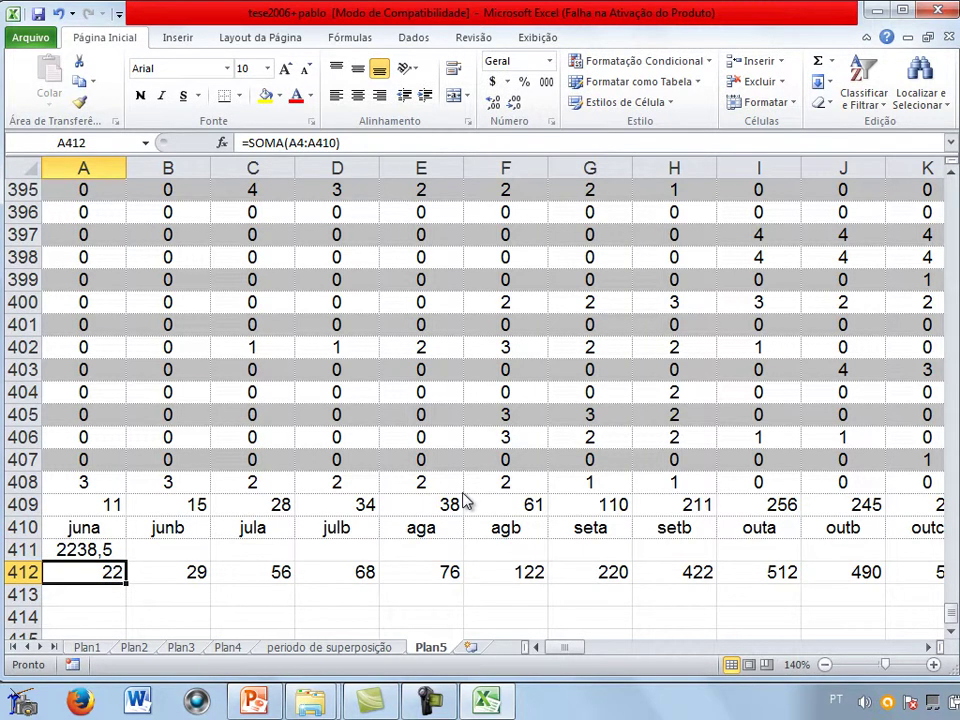
- Add parentheses around the divisor in A411 so the formula reads =A412/(4*407)
{"action": "key", "text": "Up"}
{"action": "key", "text": "F2"}
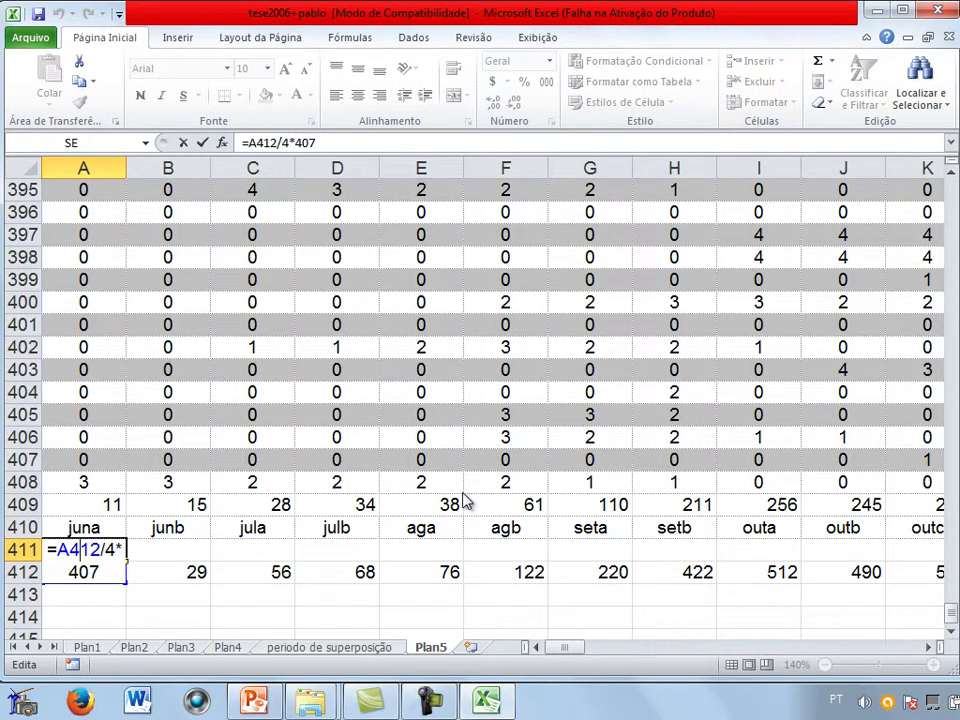
{"action": "key", "text": "Left"}
{"action": "key", "text": "Left"}
{"action": "type", "text": "("}
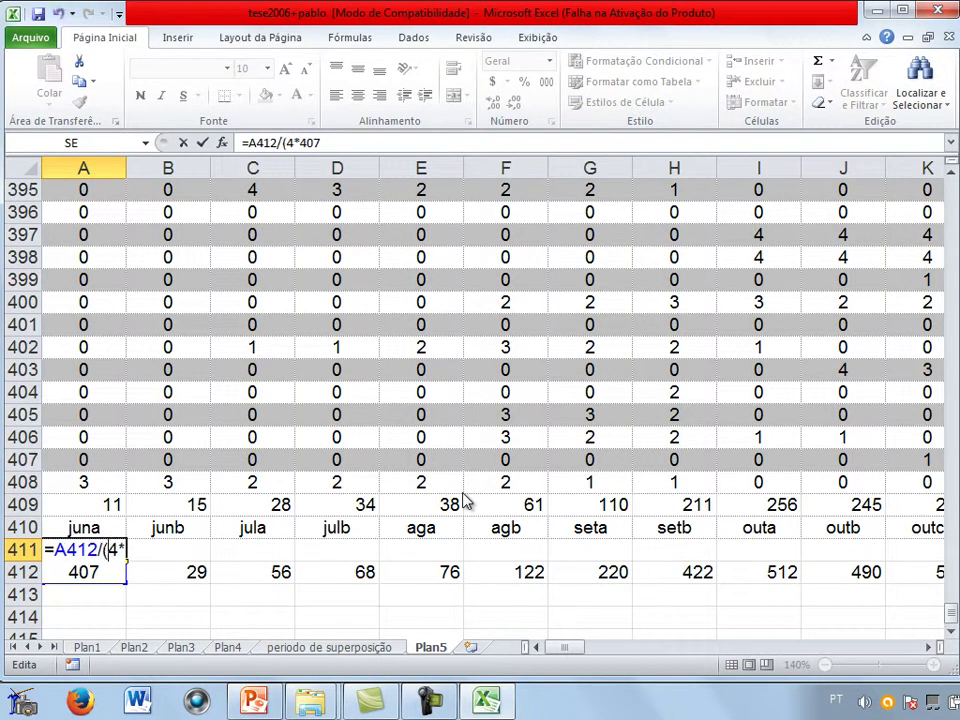
{"action": "type", "text": ")"}
{"action": "key", "text": "Return"}
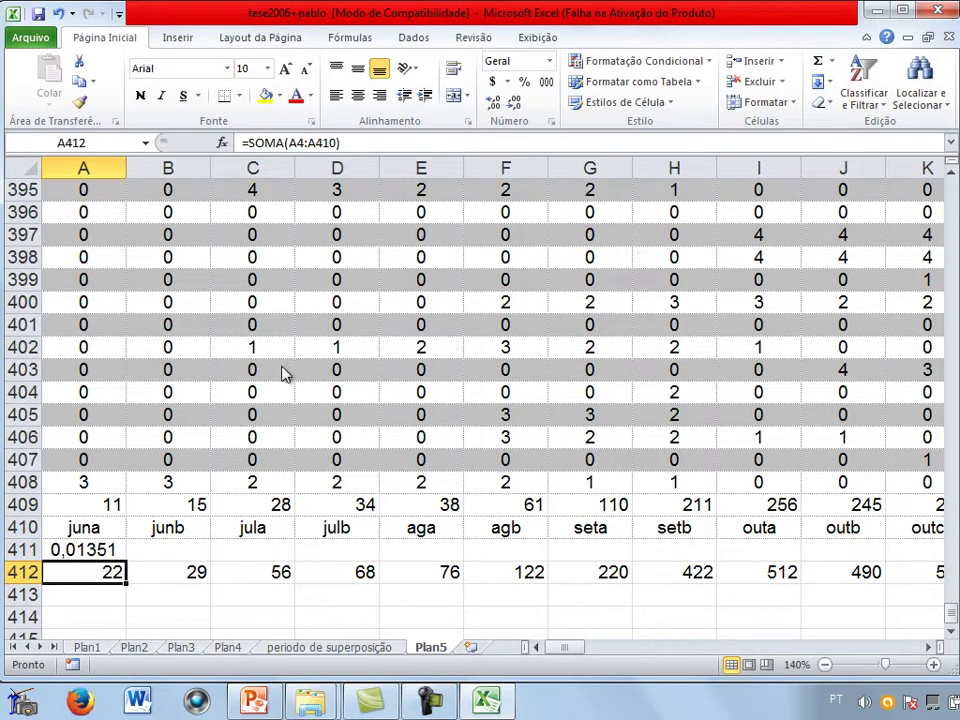
- Convert the A411 result to a percentage by extending the formula to =A412/(4*407)*100
{"action": "key", "text": "Up"}
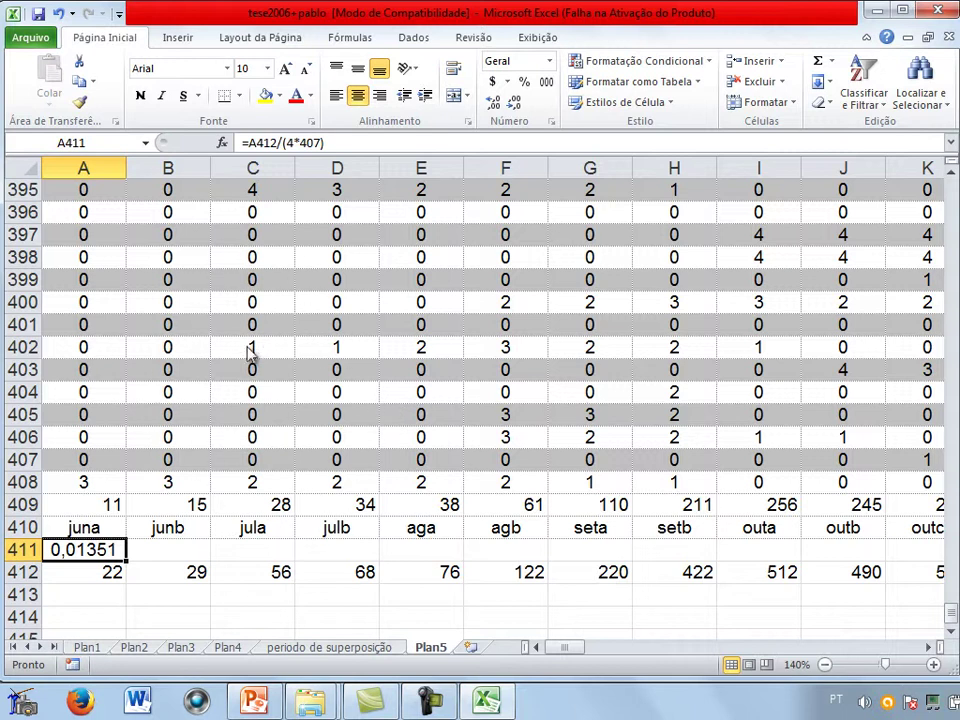
{"action": "key", "text": "F2"}
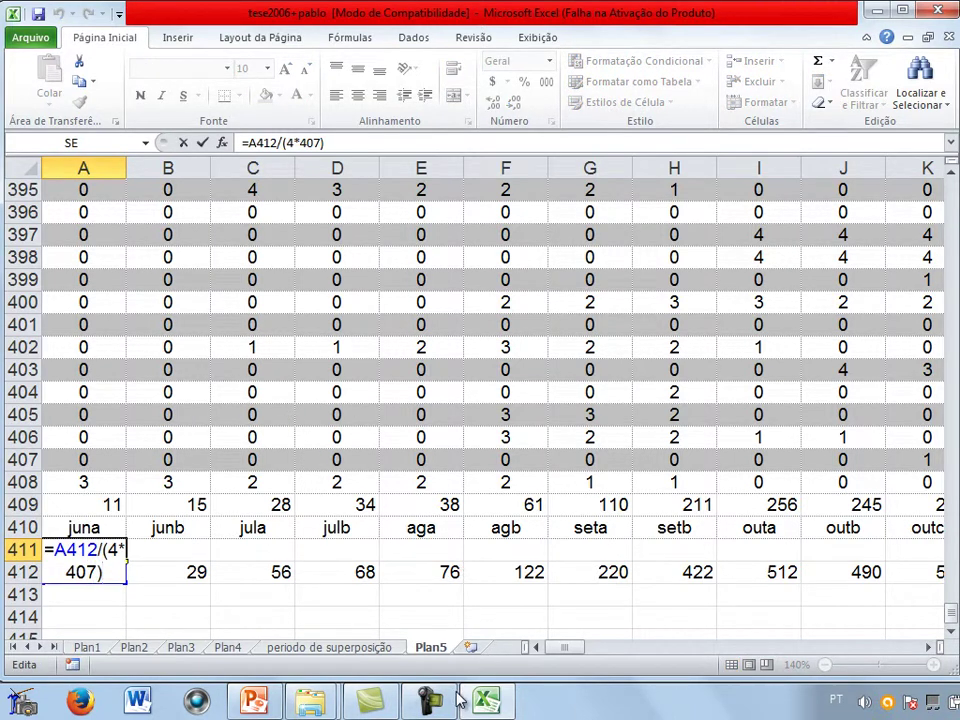
{"action": "type", "text": "*100,"}
{"action": "key", "text": "BackSpace"}
{"action": "key", "text": "Return"}
{"action": "key", "text": "Up"}
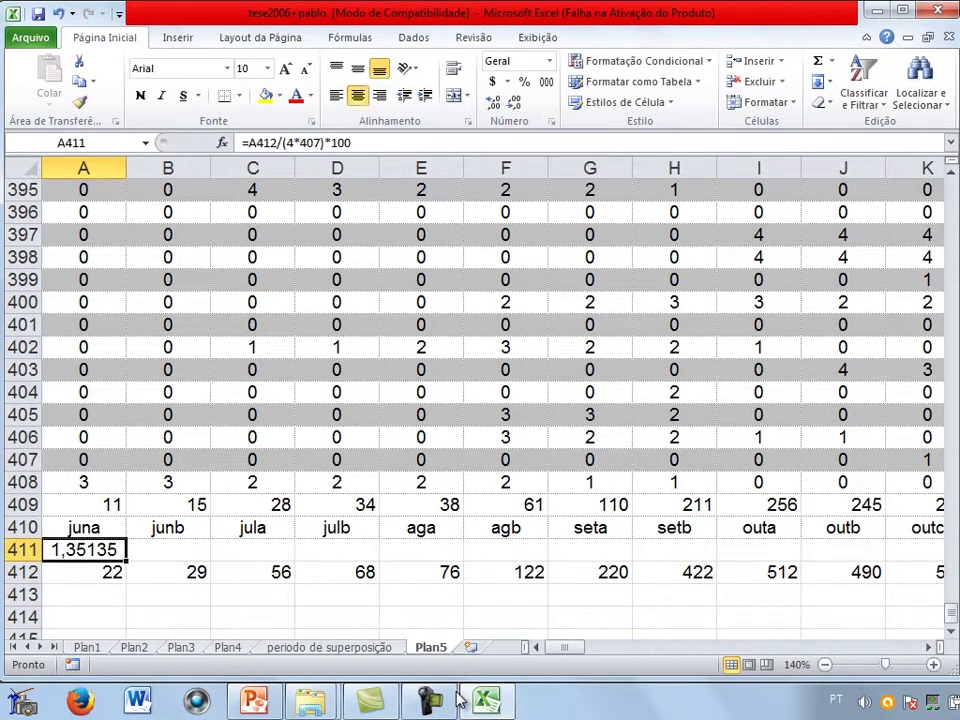
- Fill the A411 percentage formula across row 411 through column CO
{"action": "left_click_drag", "start_coordinate": [126, 561], "coordinate": [648, 340]}
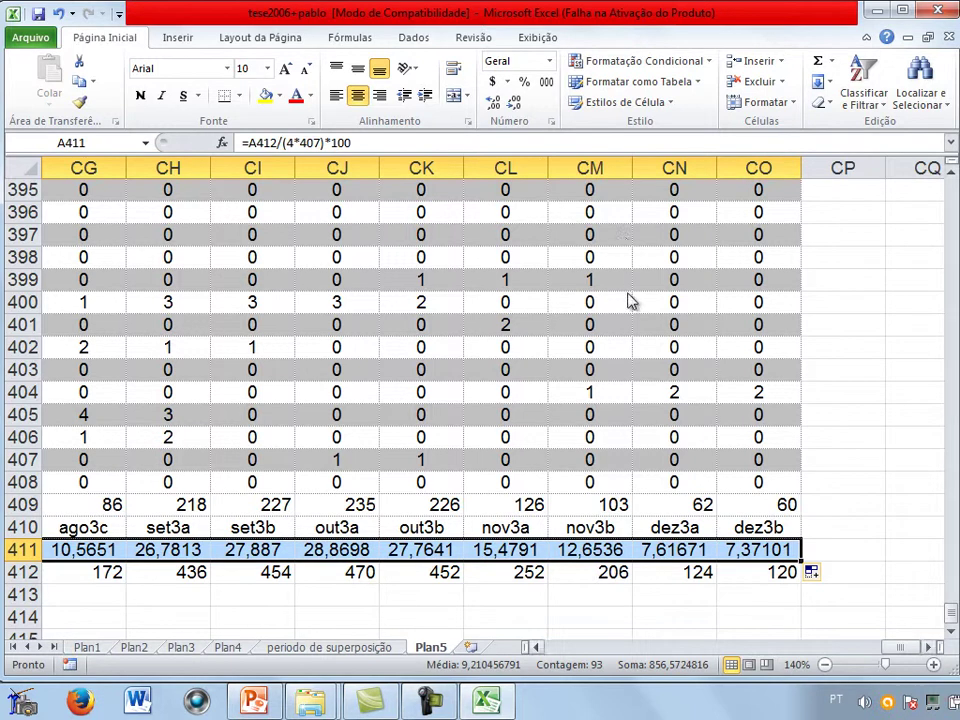
{"action": "scroll", "coordinate": [703, 316], "scroll_direction": "left", "scroll_amount": 20}
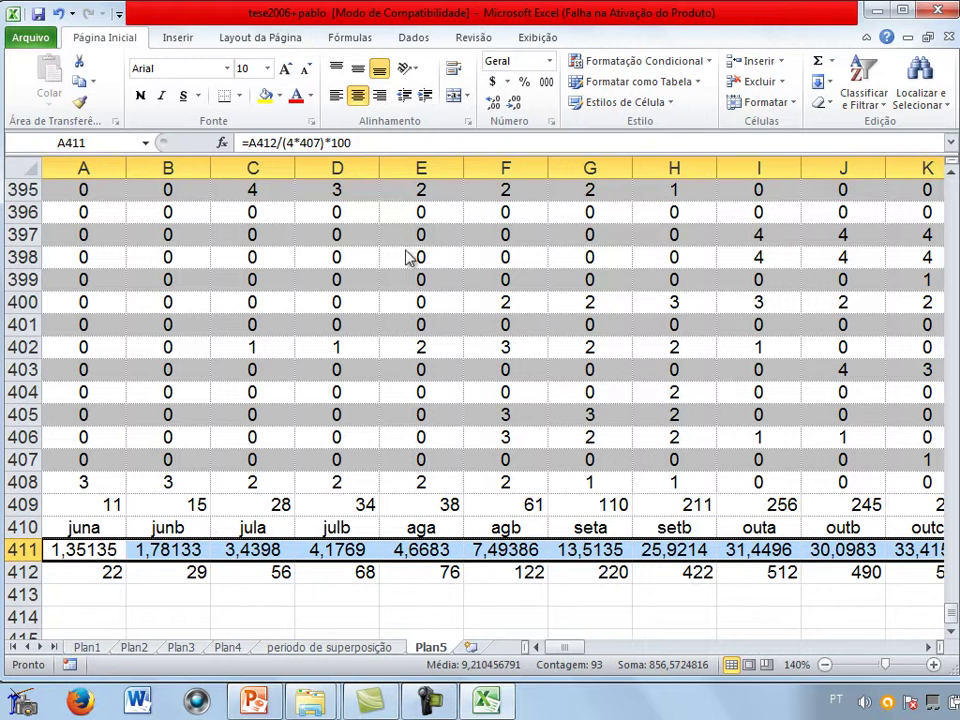
- Insert an enlarged basic 2D line chart without gridlines from the month headers and percentages in A410:CO411
{"action": "key", "text": "Up"}
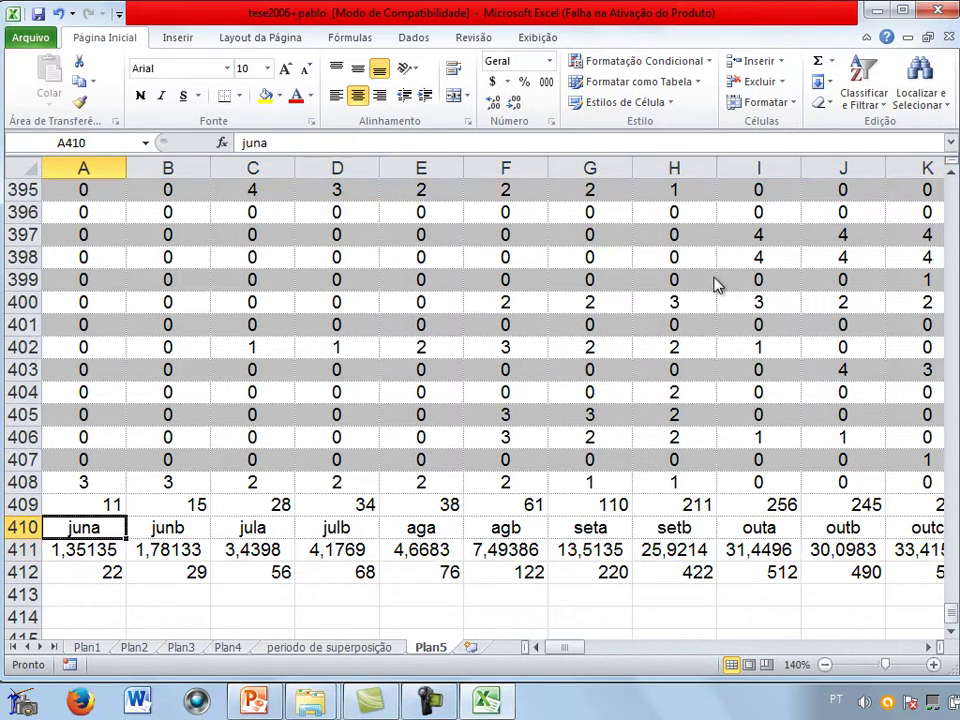
{"action": "key", "text": "shift+Right"}
{"action": "left_click_drag", "start_coordinate": [733, 548], "coordinate": [710, 550]}
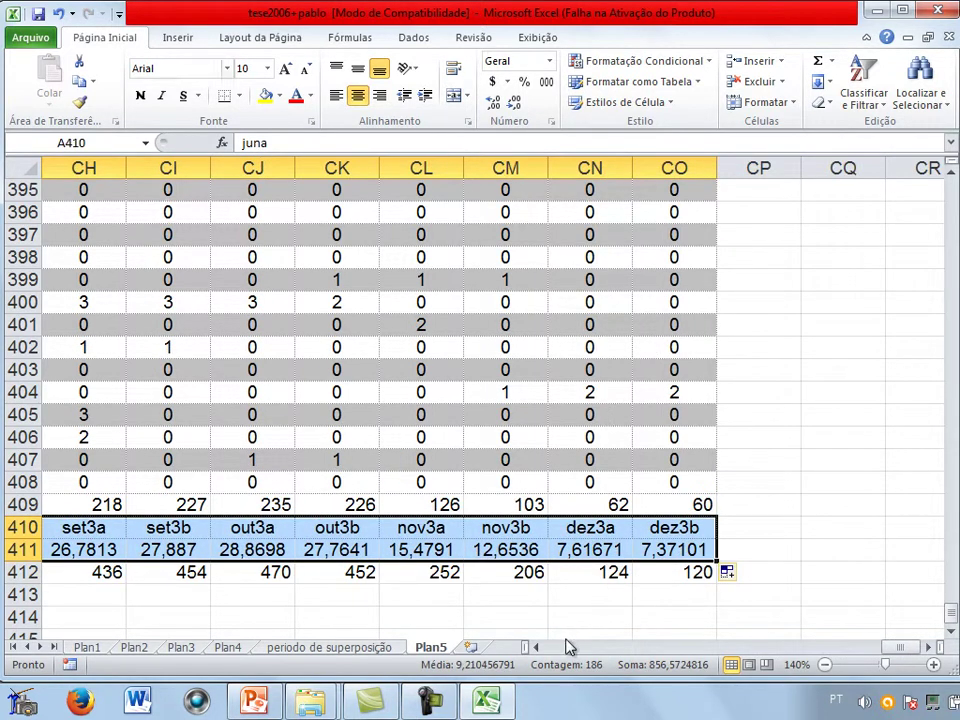
{"action": "key", "text": "alt+t"}
{"action": "key", "text": "n"}
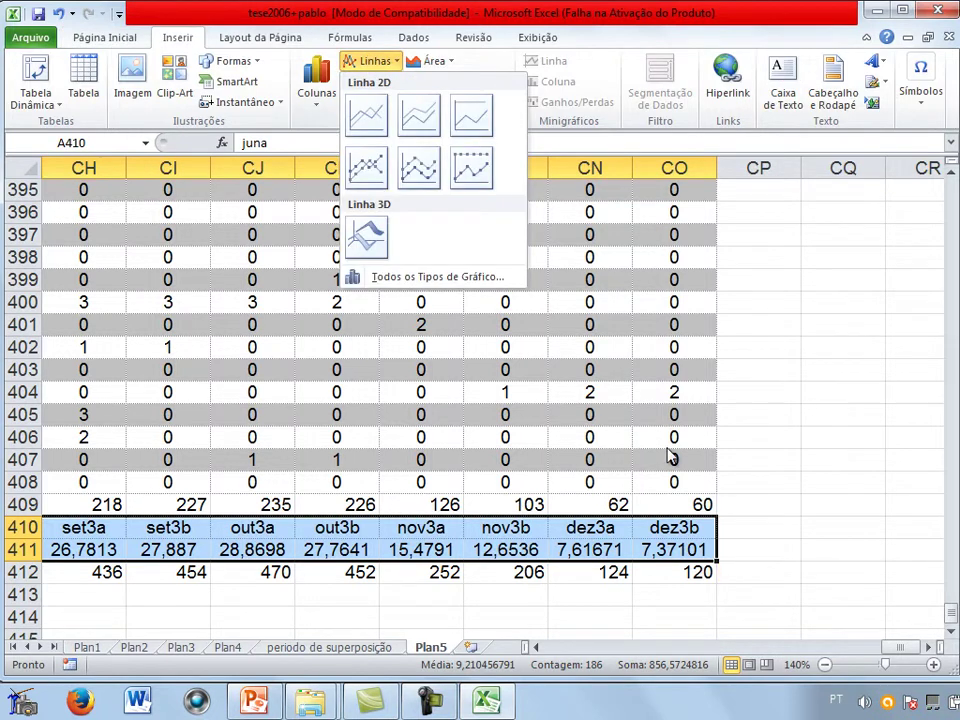
{"action": "key", "text": "Return"}
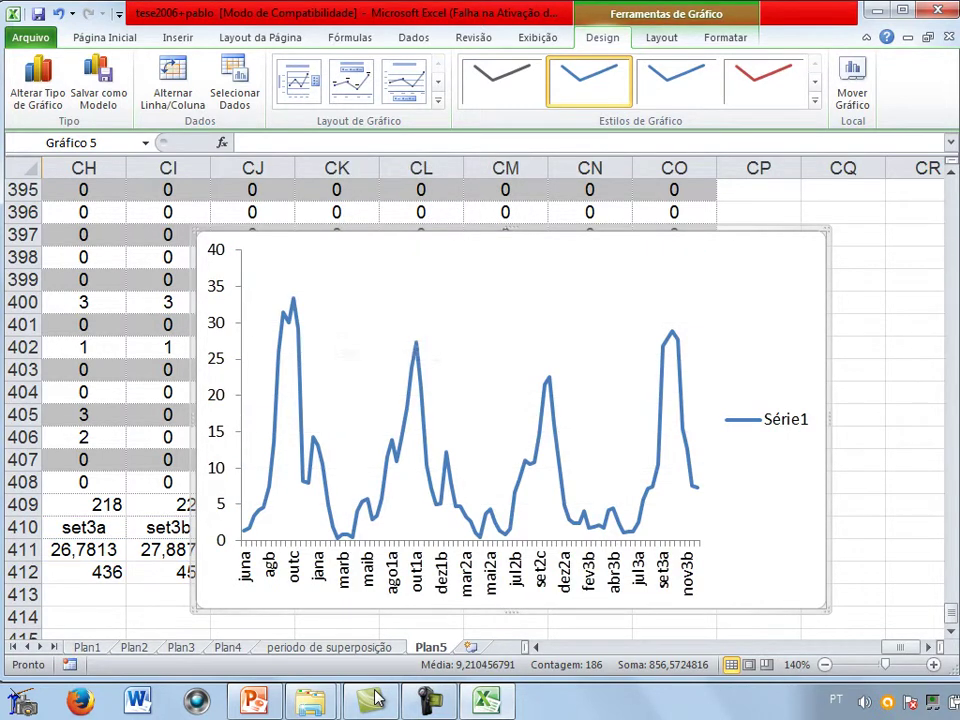
- Delete the legend from the percentage line chart
{"action": "key", "text": "Up"}
{"action": "key", "text": "Delete"}
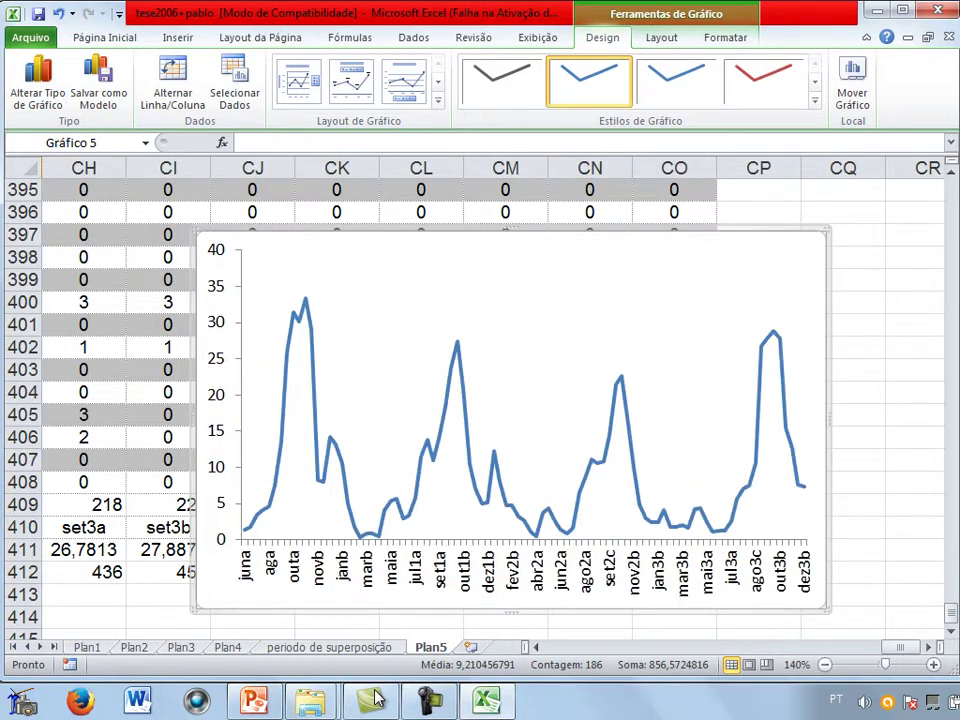
{"action": "key", "text": "Up"}
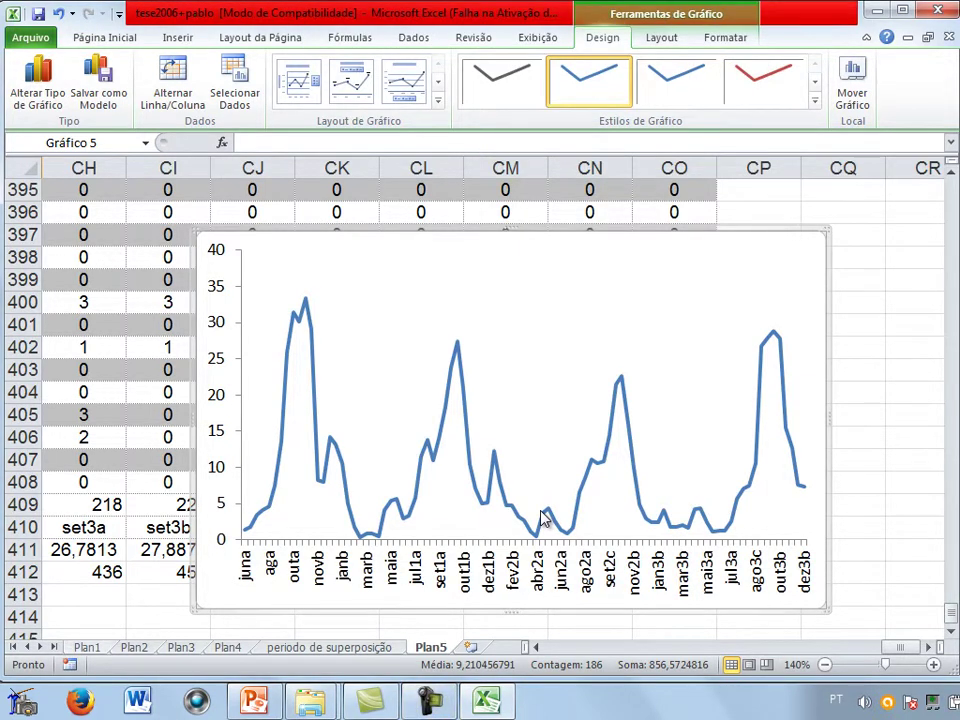
- Switch to the Plan1 sheet and return to the header rows at the start of its data
{"action": "key", "text": "ctrl+Page_Up"}
{"action": "key", "text": "ctrl+Page_Up"}
{"action": "key", "text": "ctrl+Page_Up"}
{"action": "key", "text": "ctrl+Page_Up"}
{"action": "key", "text": "ctrl+Page_Up"}
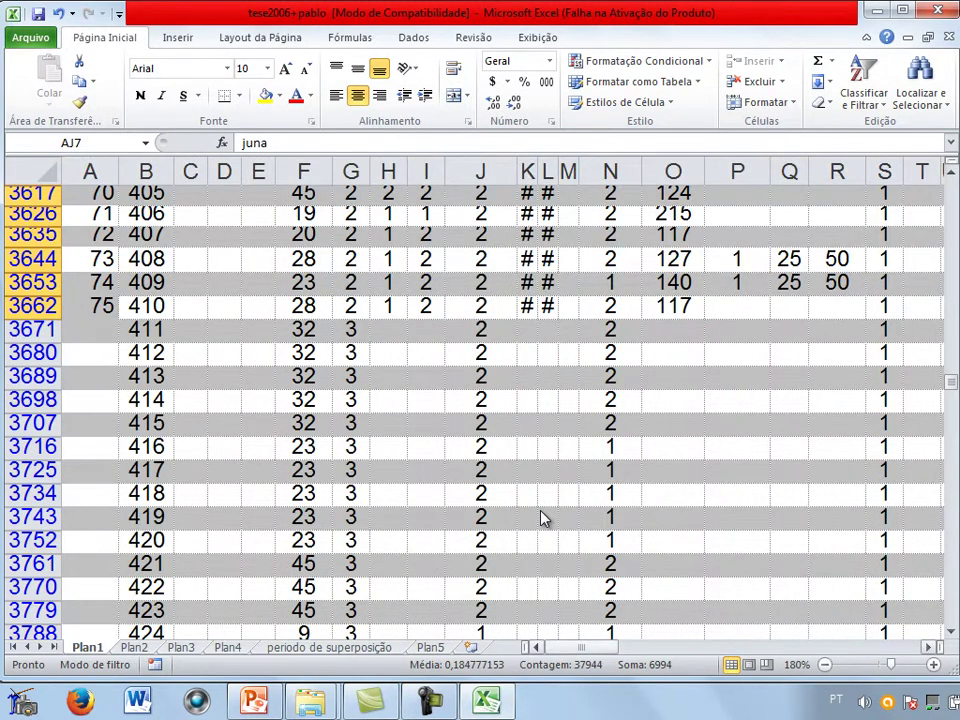
{"action": "scroll", "coordinate": [543, 517], "scroll_direction": "up", "scroll_amount": 20}
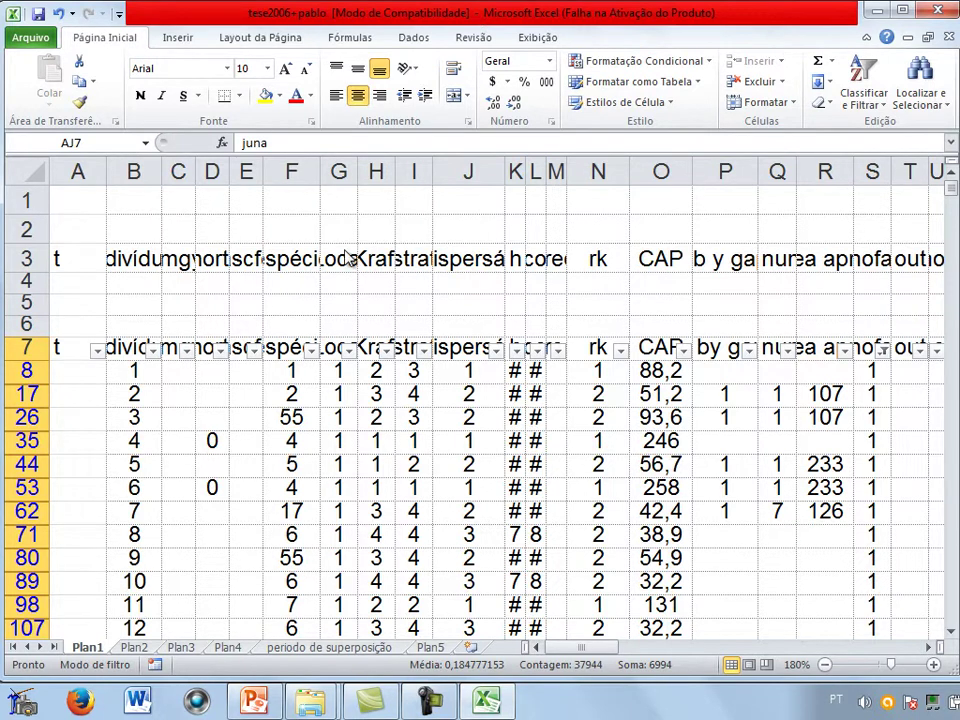
- Try to filter the espécie column to show only species 2
{"action": "left_click", "coordinate": [295, 347]}
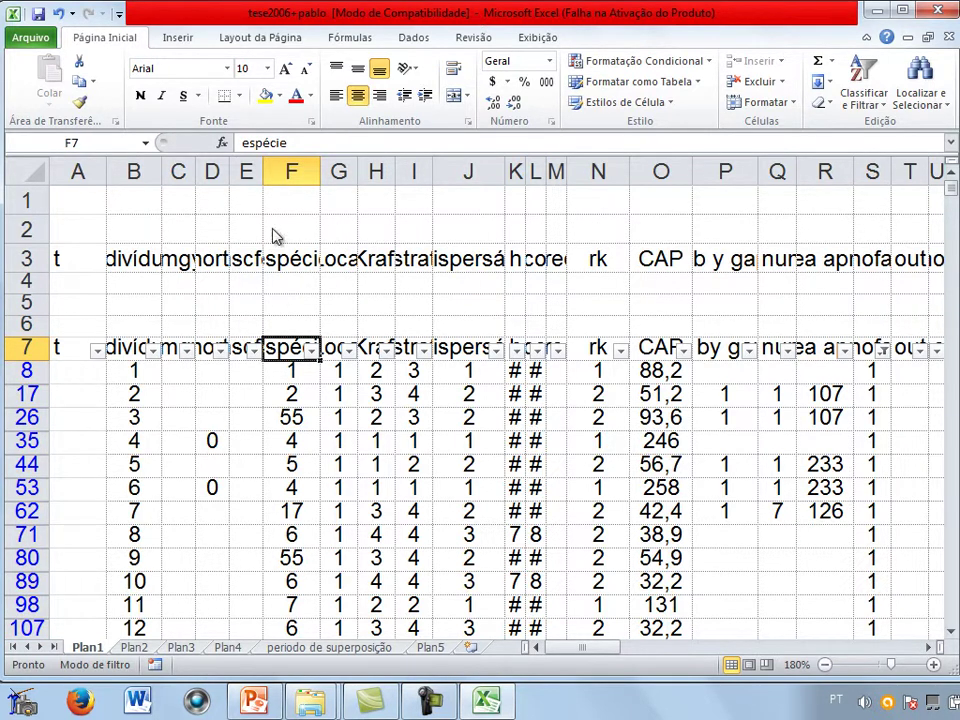
{"action": "key", "text": "alt+Down"}
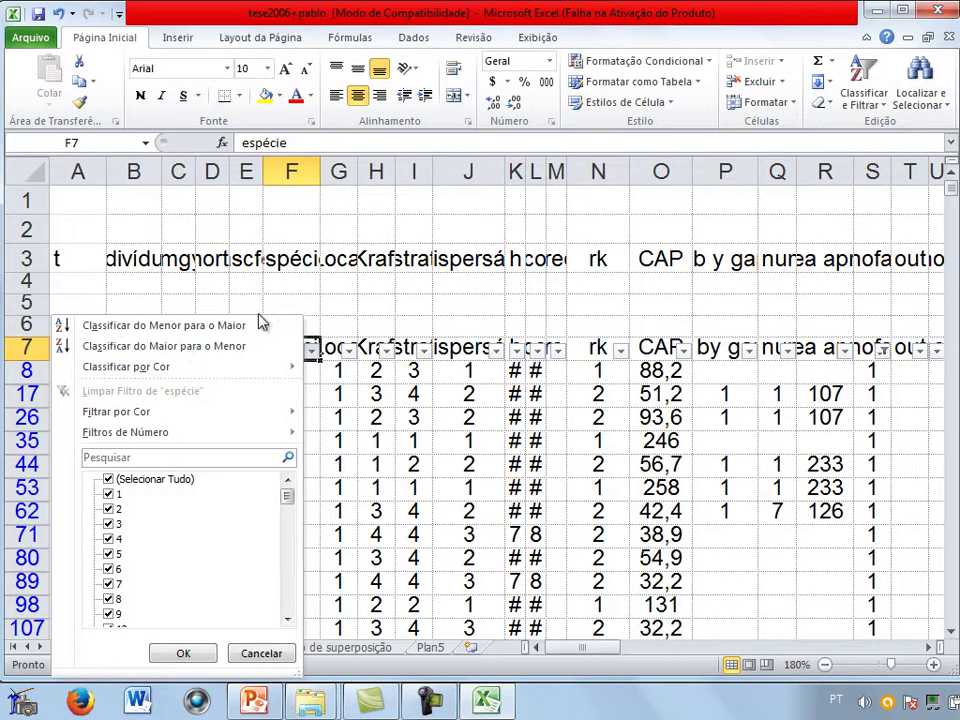
{"action": "key", "text": "Tab"}
{"action": "key", "text": "space"}
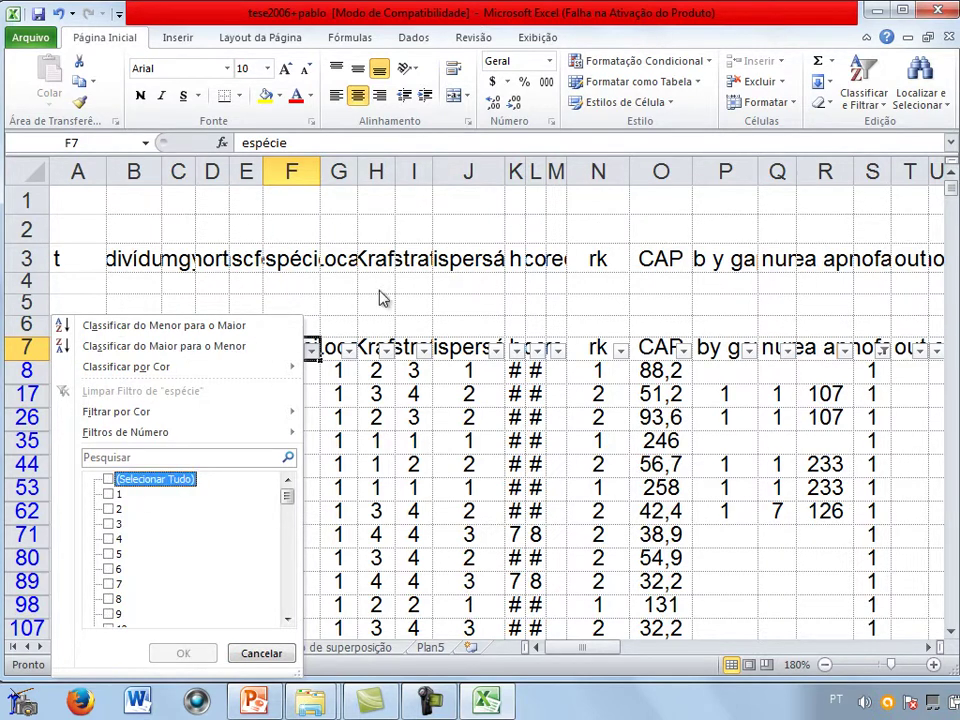
{"action": "key", "text": "space"}
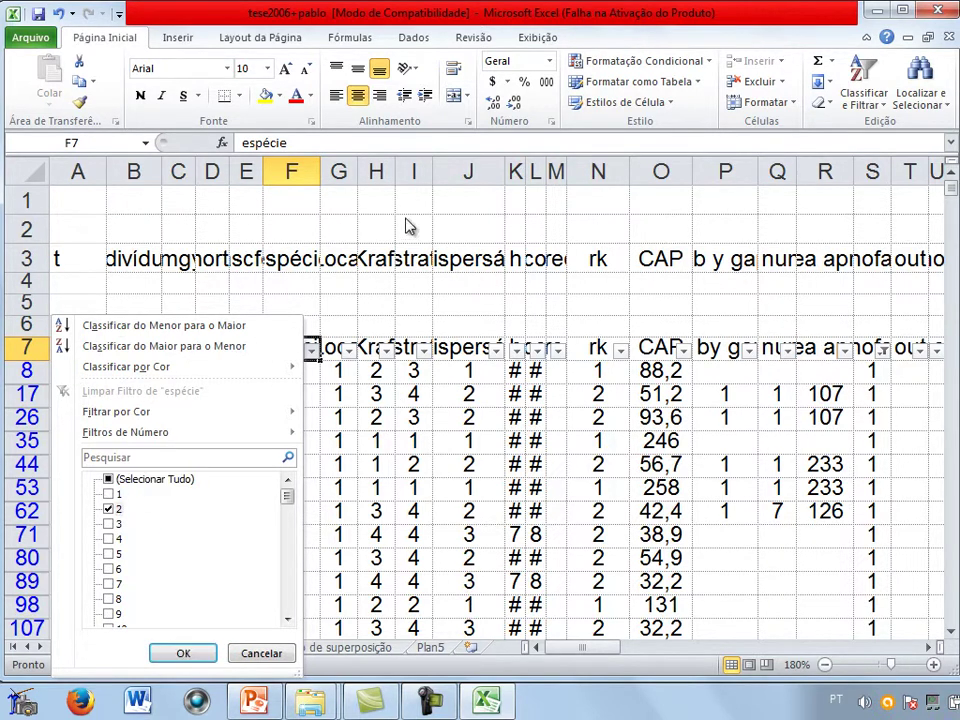
{"action": "key", "text": "Return"}
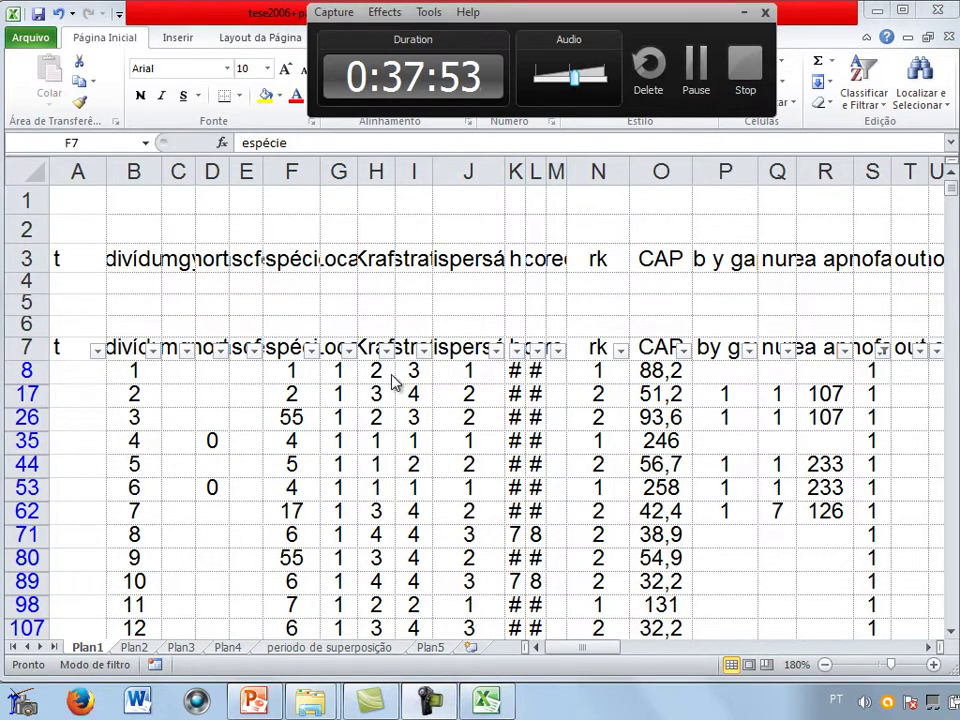
{"action": "left_click", "coordinate": [310, 352]}
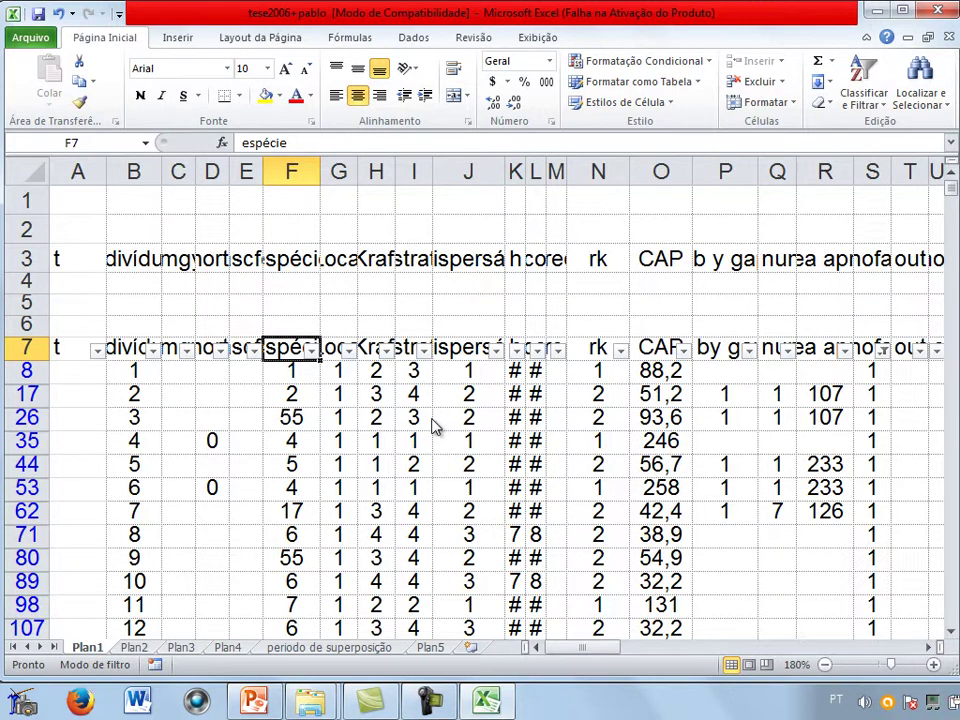
- Clear the active filter on column S so that all rows of Plan1 are shown
{"action": "scroll", "coordinate": [432, 427], "scroll_direction": "down", "scroll_amount": 2}
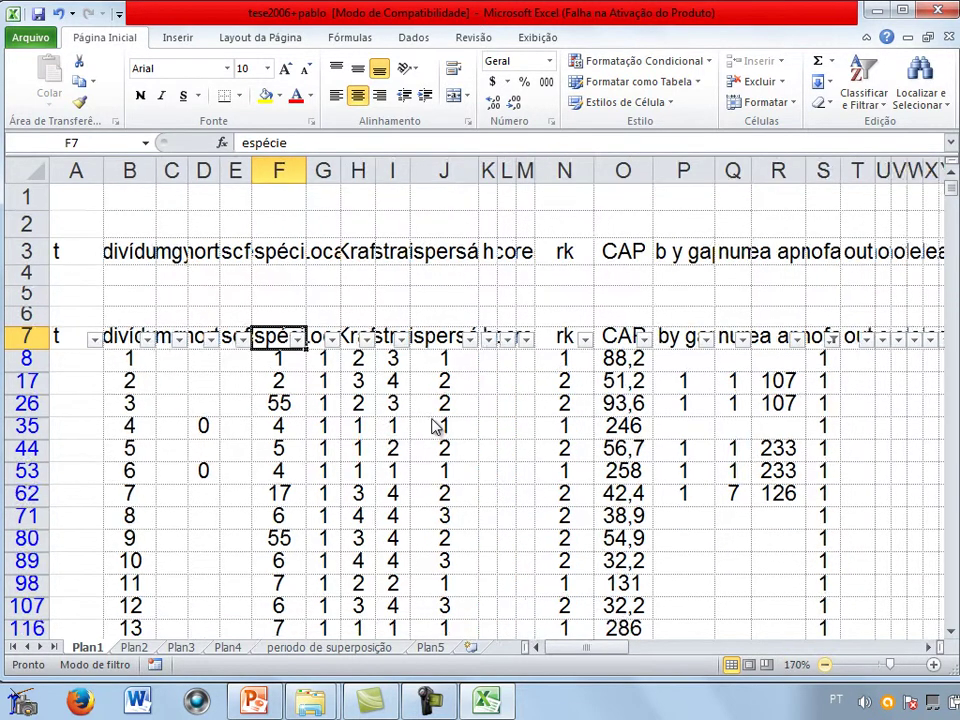
{"action": "scroll", "coordinate": [432, 427], "scroll_direction": "down", "scroll_amount": 1}
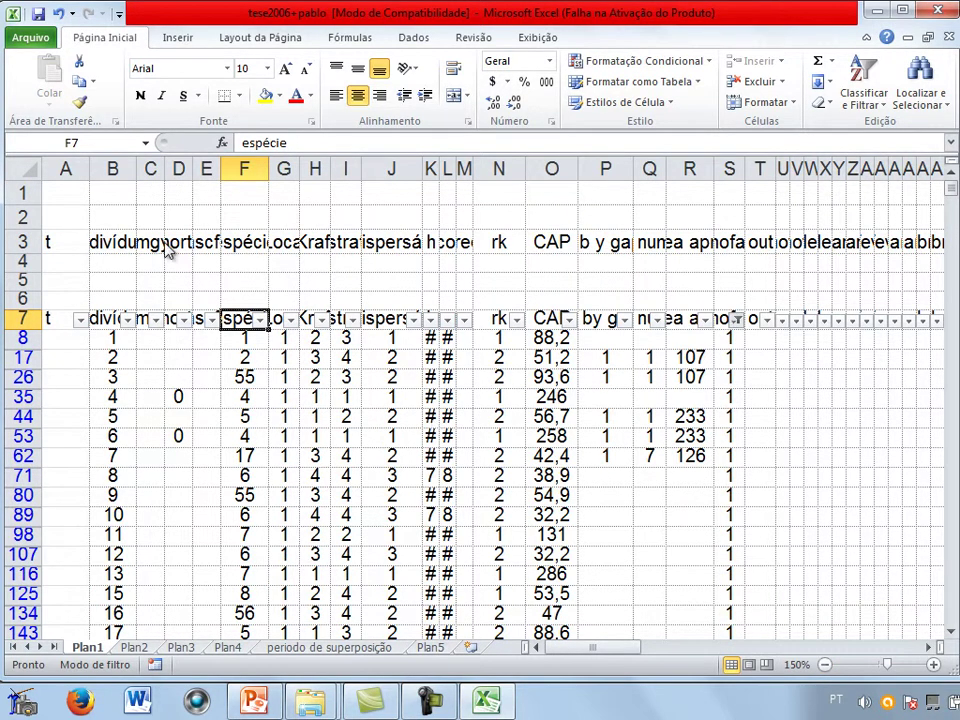
{"action": "key", "text": "space"}
{"action": "key", "text": "Return"}
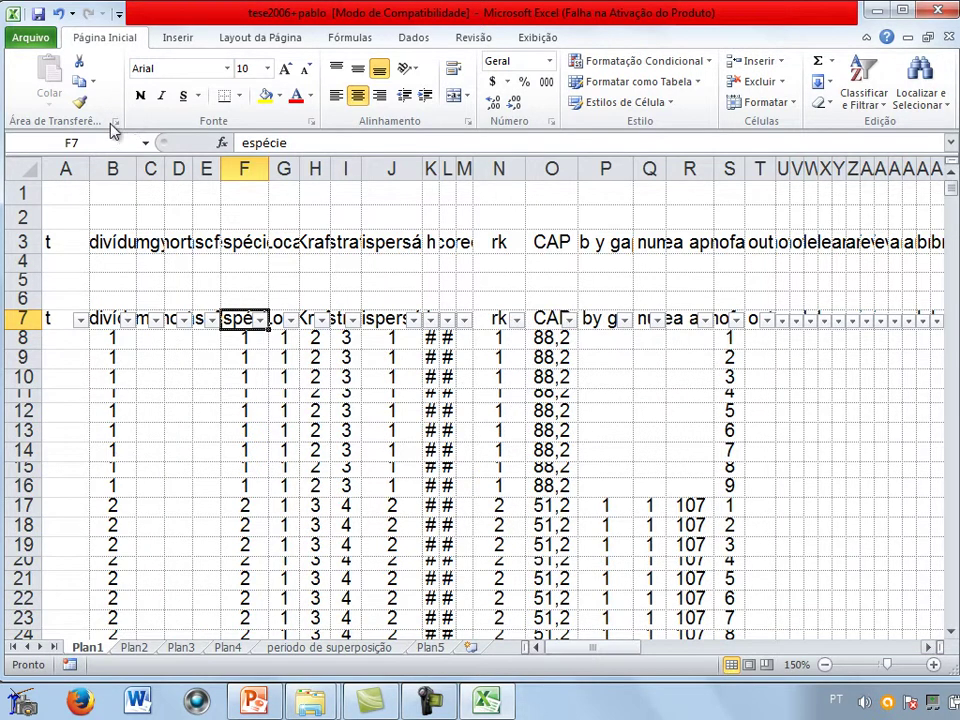
- Delete columns C through R from Plan1, keeping the individual number and phenophase columns
{"action": "left_click_drag", "start_coordinate": [150, 169], "coordinate": [729, 169]}
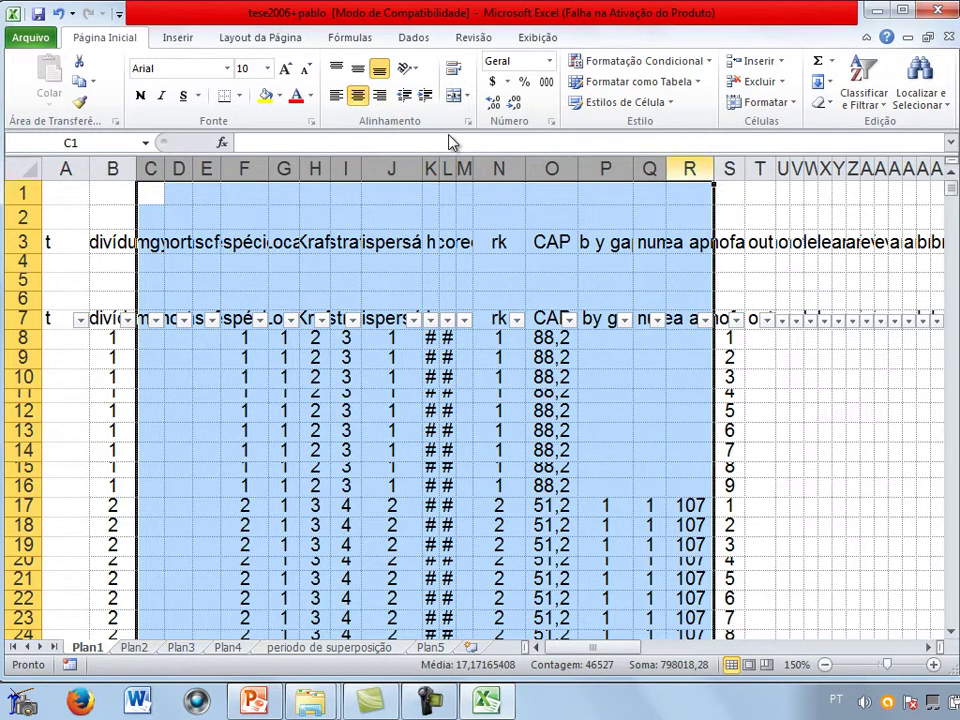
{"action": "right_click", "coordinate": [689, 169]}
{"action": "key", "text": "Down"}
{"action": "key", "text": "Down"}
{"action": "key", "text": "Return"}
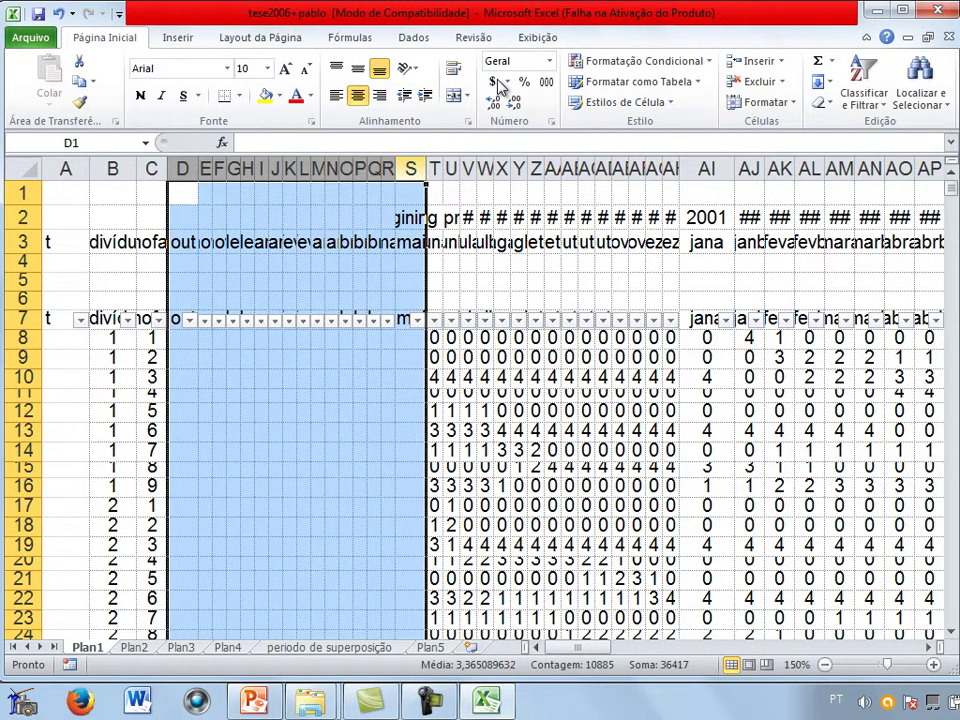
- Delete the empty month columns D through S from Plan1
{"action": "key", "text": "shift+F10"}
{"action": "key", "text": "Down"}
{"action": "key", "text": "Down"}
{"action": "key", "text": "Down"}
{"action": "key", "text": "Down"}
{"action": "key", "text": "Return"}
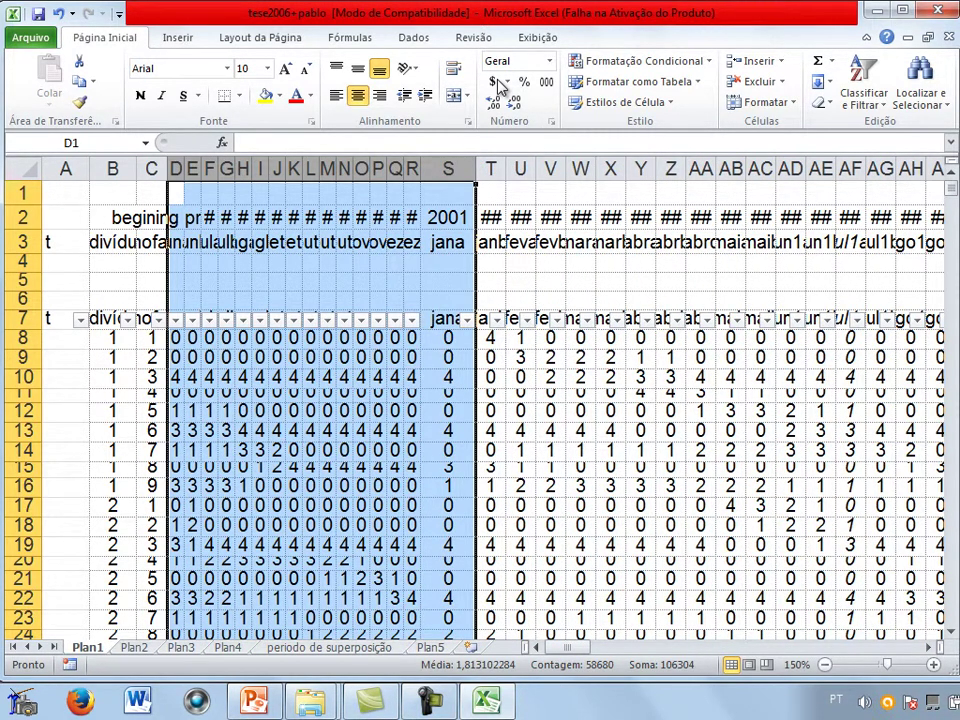
- Delete column A from Plan1 so that the individual number column comes first
{"action": "key", "text": "ctrl+Home"}
{"action": "key", "text": "ctrl+space"}
{"action": "key", "text": "shift+F10"}
{"action": "key", "text": "Down"}
{"action": "key", "text": "Down"}
{"action": "key", "text": "Down"}
{"action": "key", "text": "Down"}
{"action": "key", "text": "Return"}
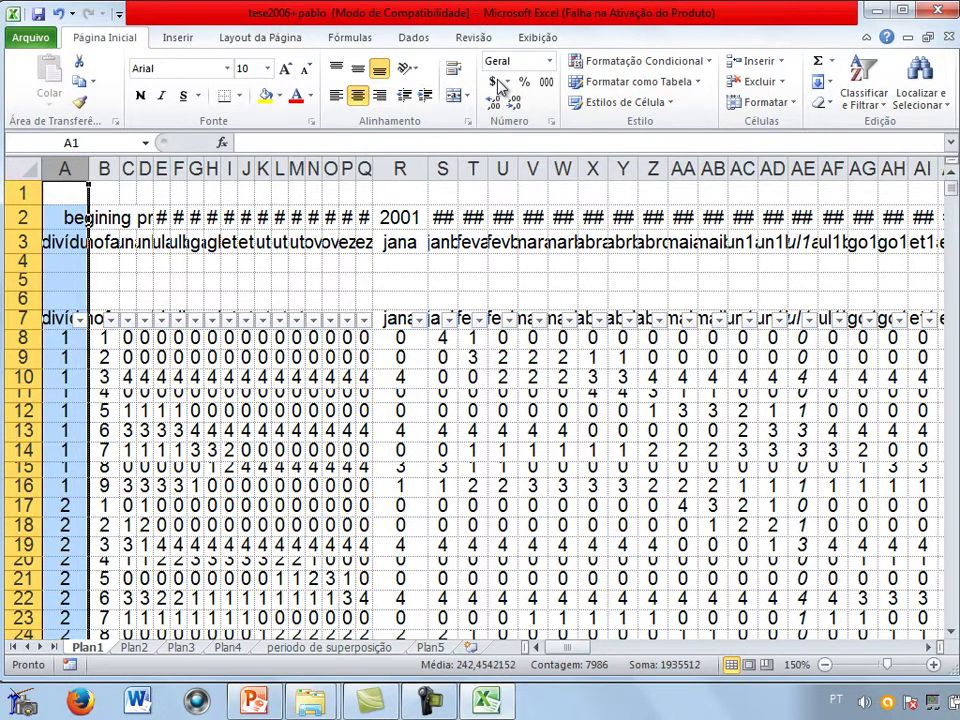
- Clear the monthly scores in cells C8 through R24 of Plan1, keeping the column headers
{"action": "key", "text": "Right"}
{"action": "key", "text": "Right"}
{"action": "key", "text": "Down"}
{"action": "key", "text": "Down"}
{"action": "key", "text": "Down"}
{"action": "key", "text": "Down"}
{"action": "key", "text": "Down"}
{"action": "key", "text": "Down"}
{"action": "key", "text": "Down"}
{"action": "key", "text": "shift+Right"}
{"action": "key", "text": "shift+Right"}
{"action": "key", "text": "shift+Right"}
{"action": "key", "text": "shift+Right"}
{"action": "key", "text": "shift+Right"}
{"action": "key", "text": "shift+Right"}
{"action": "key", "text": "shift+Right"}
{"action": "key", "text": "shift+Right"}
{"action": "key", "text": "shift+Right"}
{"action": "key", "text": "shift+Right"}
{"action": "key", "text": "shift+Right"}
{"action": "key", "text": "shift+Right"}
{"action": "key", "text": "shift+Right"}
{"action": "key", "text": "shift+Right"}
{"action": "key", "text": "shift+Right"}
{"action": "key", "text": "shift+Down"}
{"action": "key", "text": "shift+Down"}
{"action": "key", "text": "shift+Down"}
{"action": "key", "text": "shift+Down"}
{"action": "key", "text": "shift+Down"}
{"action": "key", "text": "shift+Down"}
{"action": "key", "text": "shift+Down"}
{"action": "key", "text": "shift+Down"}
{"action": "key", "text": "shift+Down"}
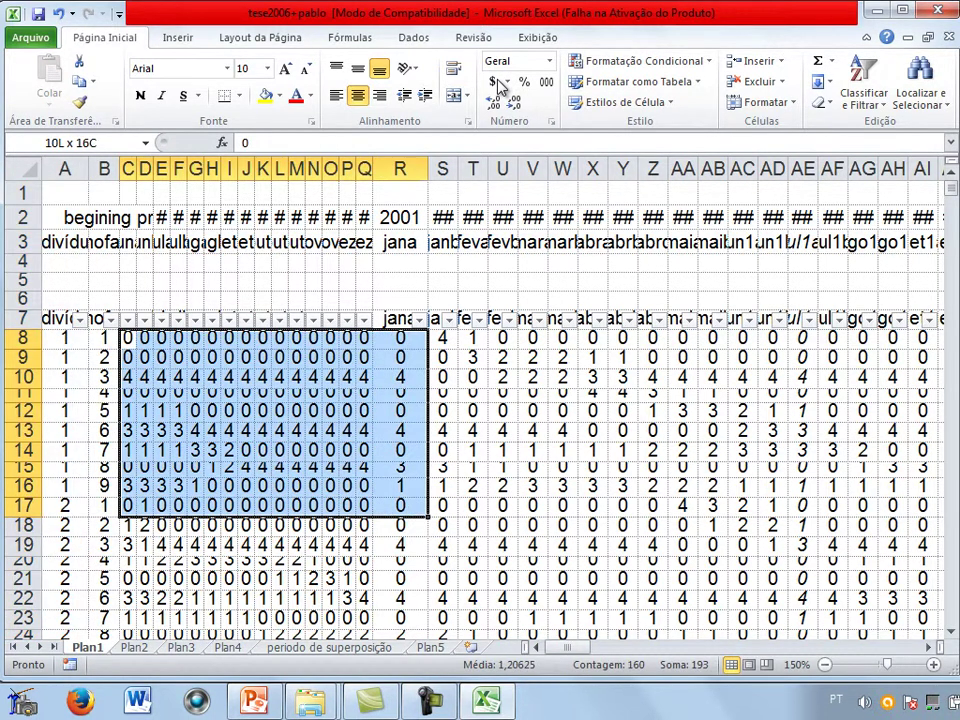
{"action": "key", "text": "shift+Down"}
{"action": "key", "text": "shift+Down"}
{"action": "key", "text": "shift+Down"}
{"action": "key", "text": "shift+Down"}
{"action": "key", "text": "shift+Down"}
{"action": "key", "text": "shift+Down"}
{"action": "key", "text": "shift+Down"}
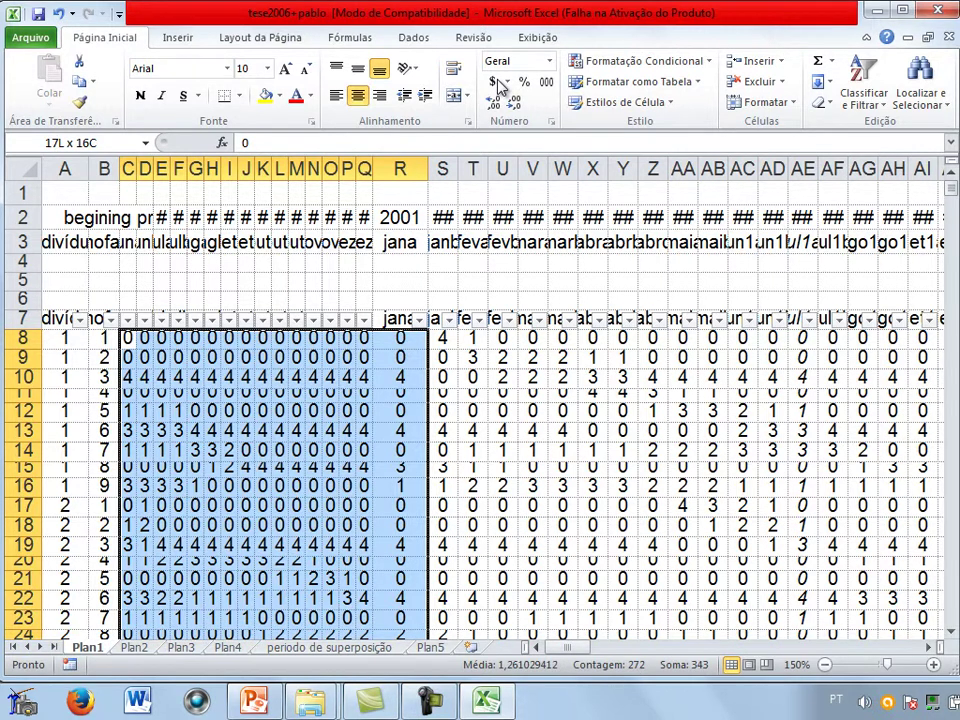
{"action": "key", "text": "Delete"}
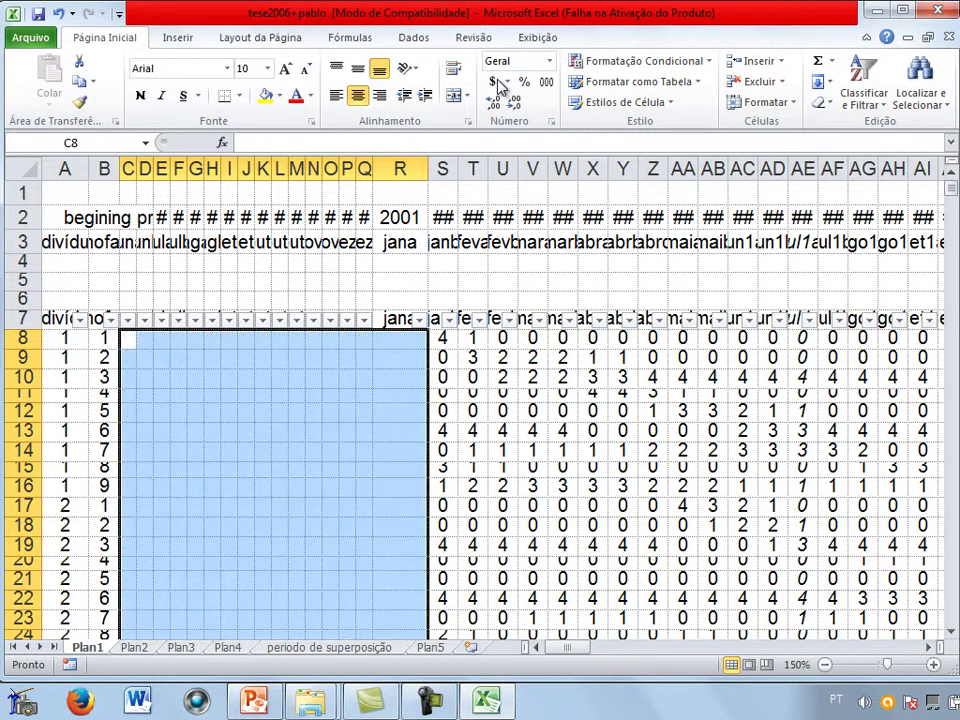
- Select the block from the Indivíduo header in A7 through Q24 in Plan1
{"action": "key", "text": "ctrl+Home"}
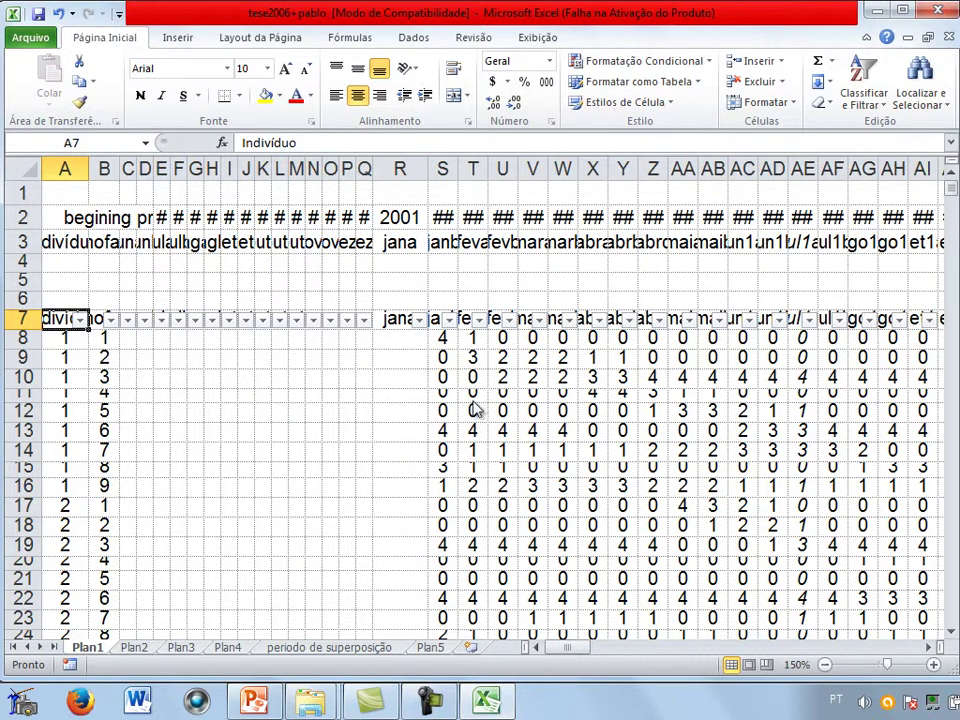
{"action": "key", "text": "Right"}
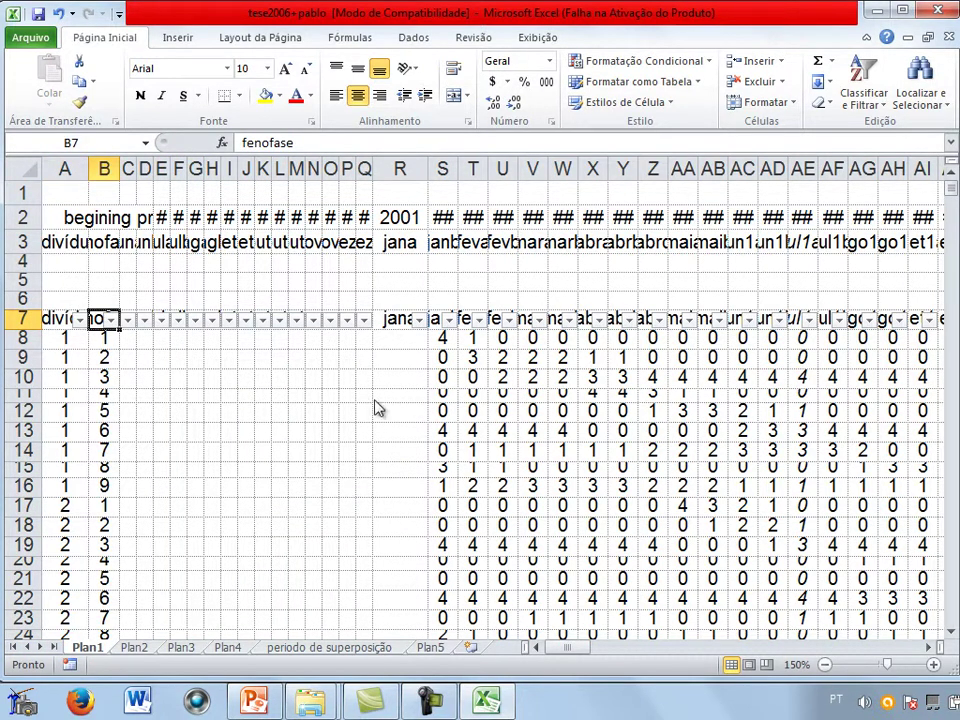
{"action": "key", "text": "Right"}
{"action": "key", "text": "Right"}
{"action": "key", "text": "Right"}
{"action": "key", "text": "Right"}
{"action": "key", "text": "Right"}
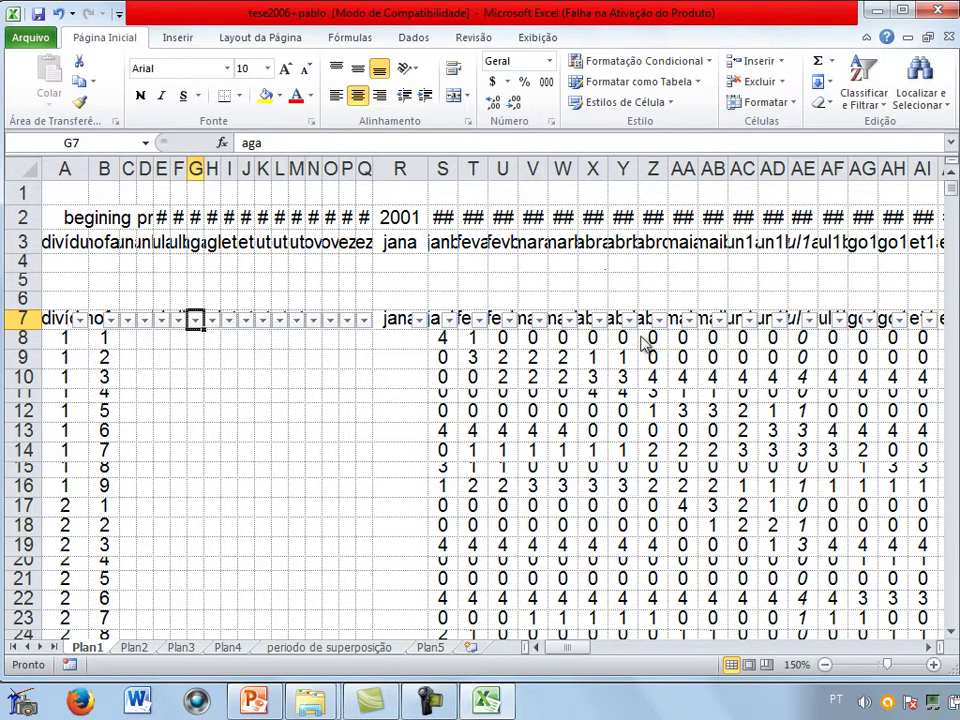
{"action": "key", "text": "Home"}
{"action": "key", "text": "shift+Right"}
{"action": "key", "text": "shift+Right"}
{"action": "key", "text": "shift+Right"}
{"action": "key", "text": "shift+Right"}
{"action": "key", "text": "shift+Right"}
{"action": "key", "text": "shift+Right"}
{"action": "key", "text": "shift+Down"}
{"action": "key", "text": "shift+Down"}
{"action": "key", "text": "shift+Down"}
{"action": "key", "text": "shift+Down"}
{"action": "key", "text": "shift+Down"}
{"action": "key", "text": "shift+Down"}
{"action": "key", "text": "shift+Down"}
{"action": "key", "text": "shift+Right"}
{"action": "key", "text": "shift+Right"}
{"action": "key", "text": "shift+Right"}
{"action": "key", "text": "shift+Right"}
{"action": "key", "text": "shift+Right"}
{"action": "key", "text": "shift+Right"}
{"action": "key", "text": "shift+Down"}
{"action": "key", "text": "shift+Down"}
{"action": "key", "text": "shift+Down"}
{"action": "key", "text": "shift+Down"}
{"action": "key", "text": "shift+Down"}
{"action": "key", "text": "shift+Down"}
{"action": "key", "text": "shift+Down"}
{"action": "key", "text": "shift+Right"}
{"action": "key", "text": "shift+Right"}
{"action": "key", "text": "shift+Down"}
{"action": "key", "text": "shift+Down"}
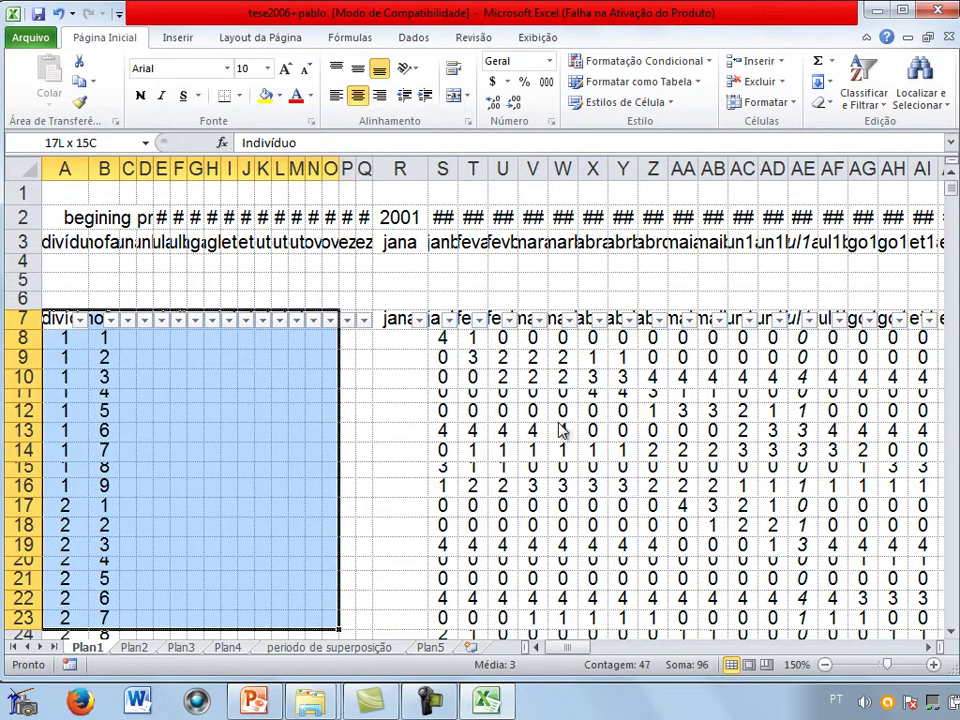
{"action": "key", "text": "shift+Right"}
{"action": "key", "text": "shift+Down"}
{"action": "key", "text": "shift+Right"}
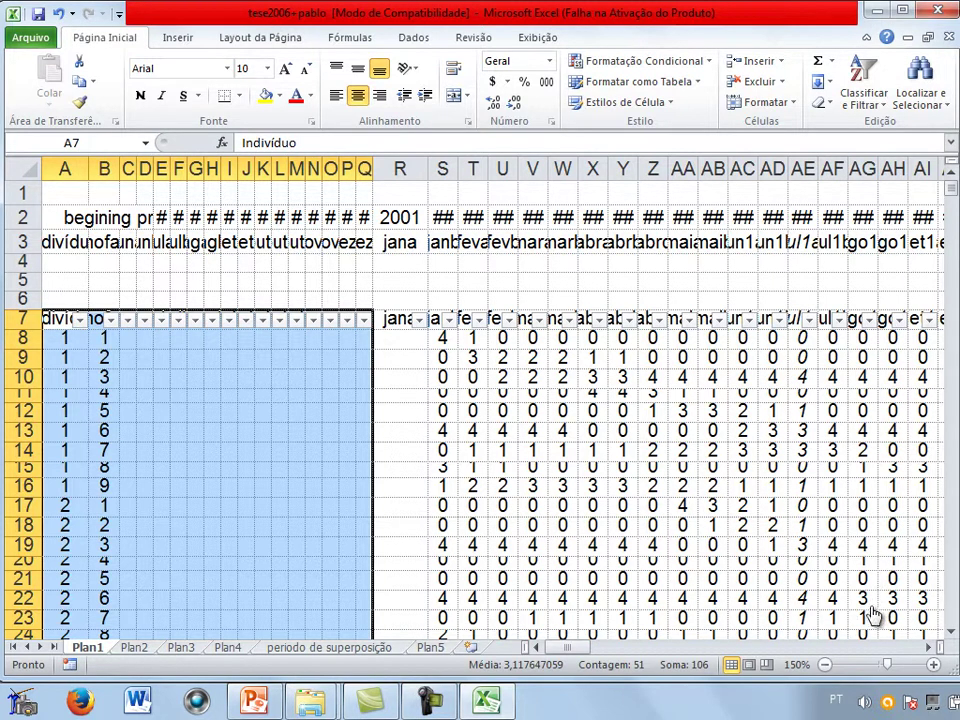
- Delete the whole of column B, which holds the phenophase numbers
{"action": "key", "text": "Down"}
{"action": "key", "text": "Right"}
{"action": "key", "text": "shift+Down"}
{"action": "key", "text": "shift+Down"}
{"action": "key", "text": "shift+Down"}
{"action": "key", "text": "shift+Down"}
{"action": "key", "text": "shift+Down"}
{"action": "key", "text": "shift+Down"}
{"action": "key", "text": "shift+Down"}
{"action": "key", "text": "shift+Down"}
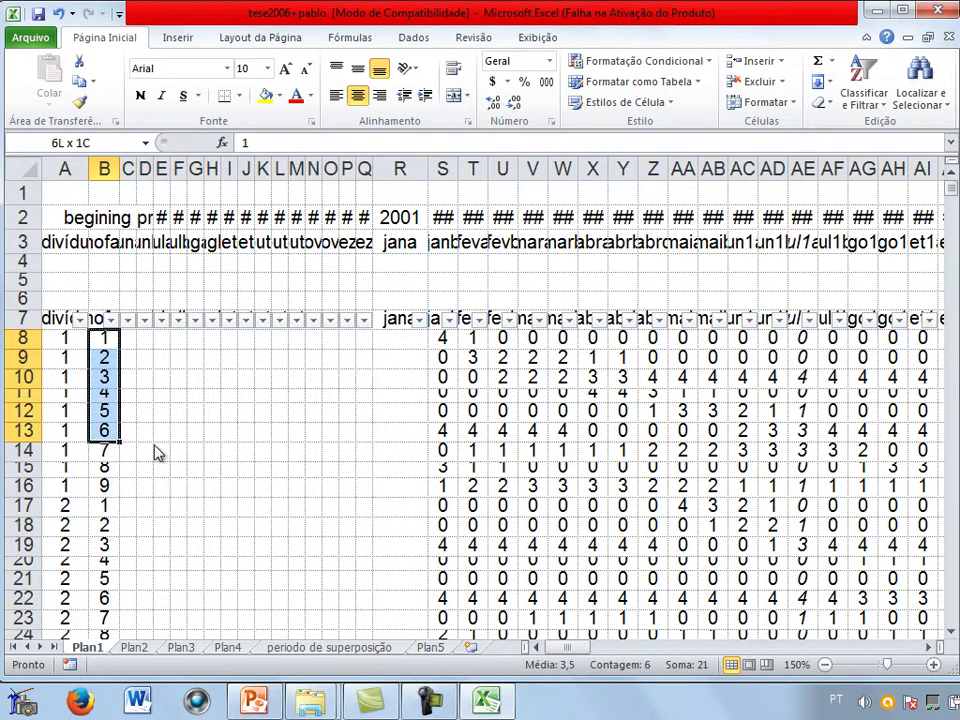
{"action": "key", "text": "ctrl+space"}
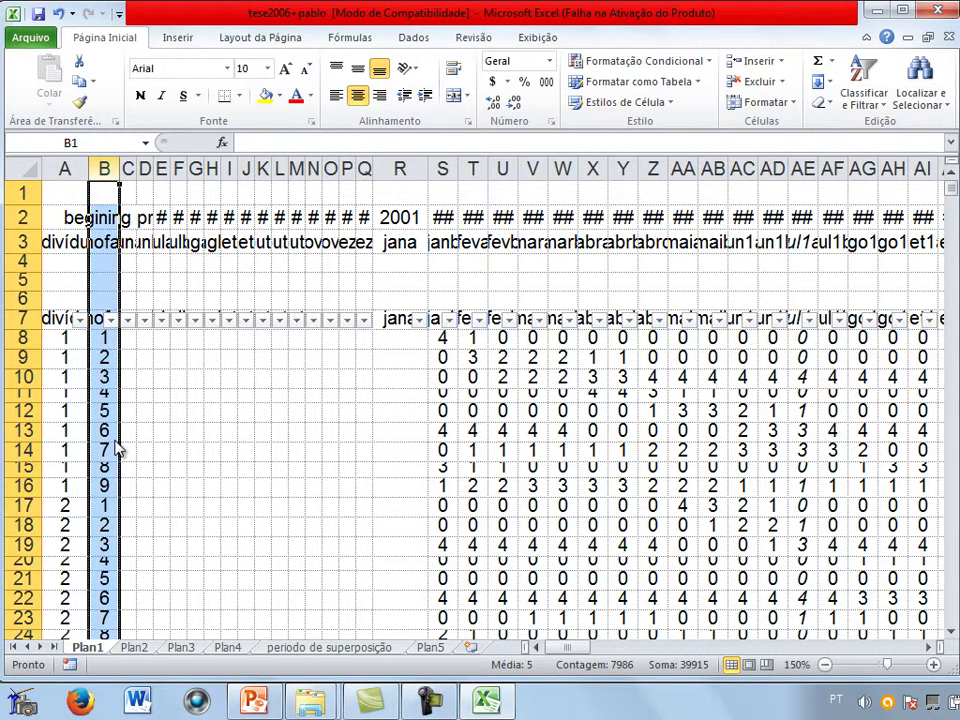
{"action": "key", "text": "shift+F10"}
{"action": "key", "text": "Down"}
{"action": "key", "text": "Down"}
{"action": "key", "text": "Down"}
{"action": "key", "text": "Down"}
{"action": "key", "text": "Return"}
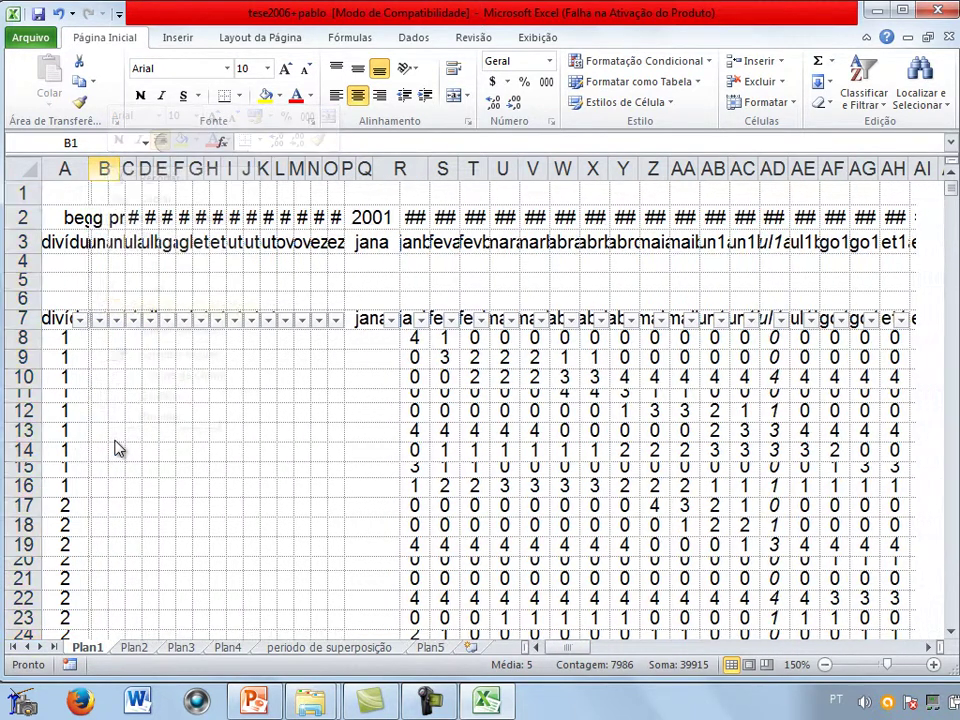
{"action": "key", "text": "shift+BackSpace"}
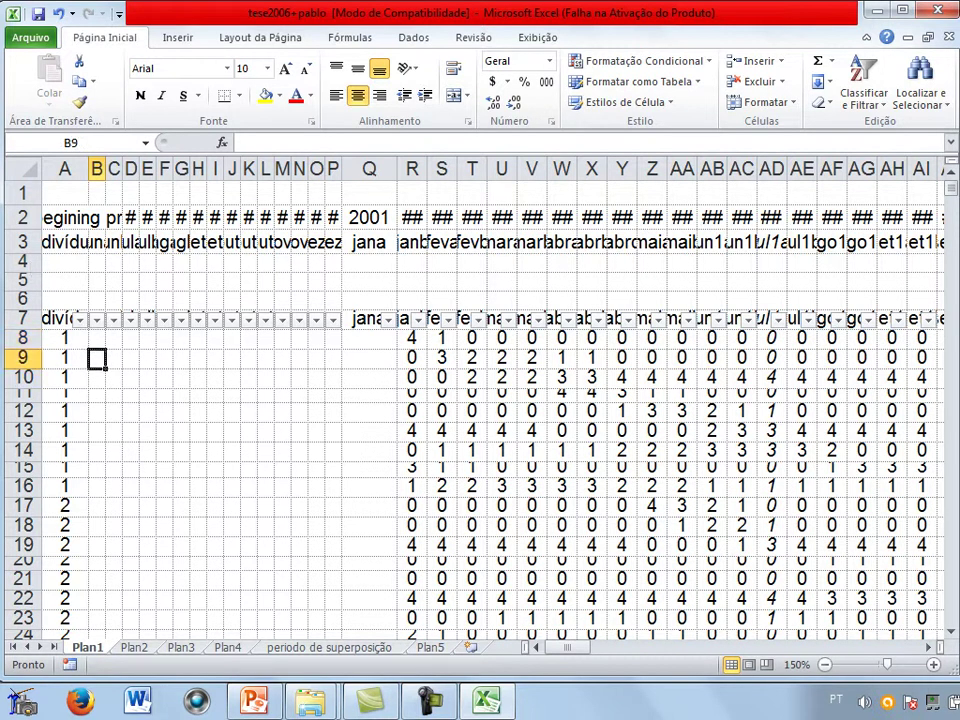
- Select the individual numbers in cells A8 to A21 to check them
{"action": "key", "text": "Down"}
{"action": "key", "text": "Down"}
{"action": "left_click_drag", "start_coordinate": [65, 338], "coordinate": [135, 563]}
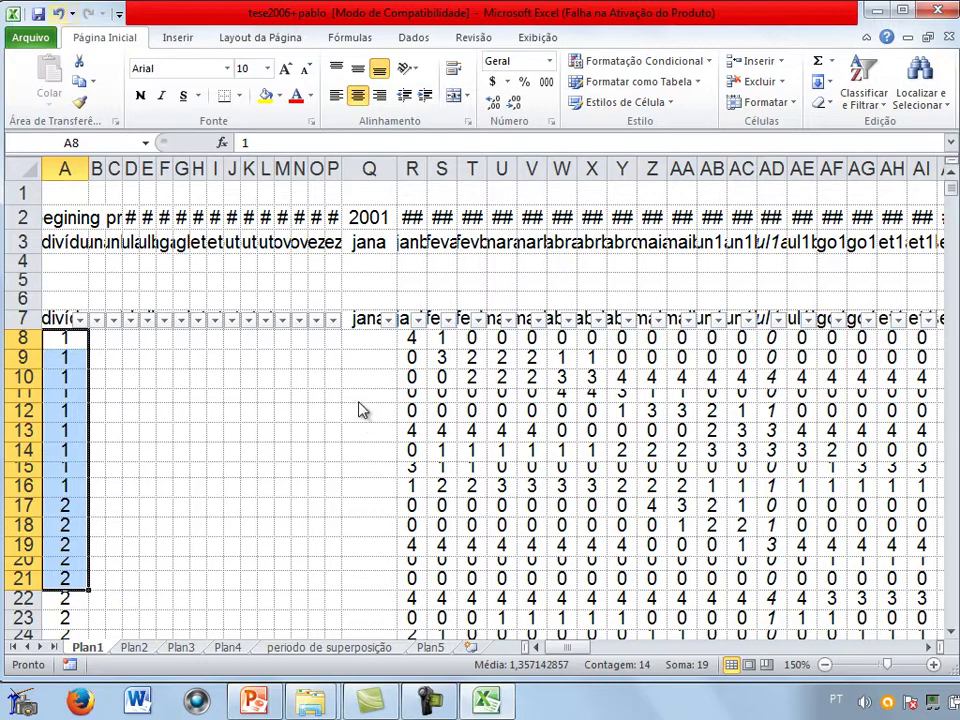
- Undo the recent edits back to the original columns with the phenophase column filtered to 1
{"action": "key", "text": "ctrl+z"}
{"action": "key", "text": "ctrl+z"}
{"action": "key", "text": "ctrl+z"}
{"action": "key", "text": "ctrl+z"}
{"action": "key", "text": "ctrl+z"}
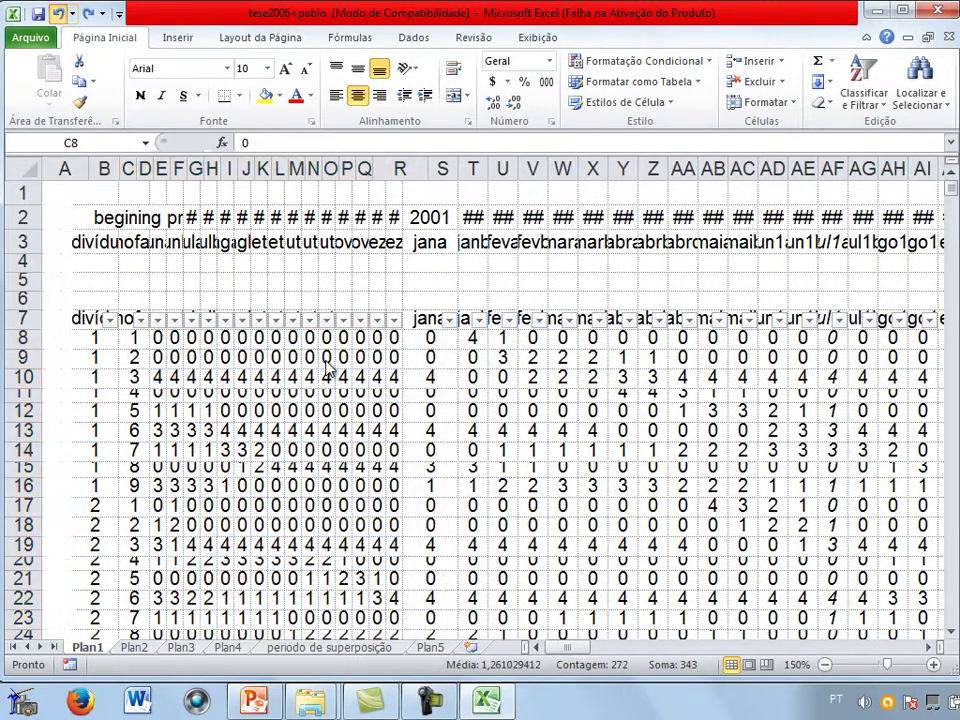
{"action": "key", "text": "ctrl+z"}
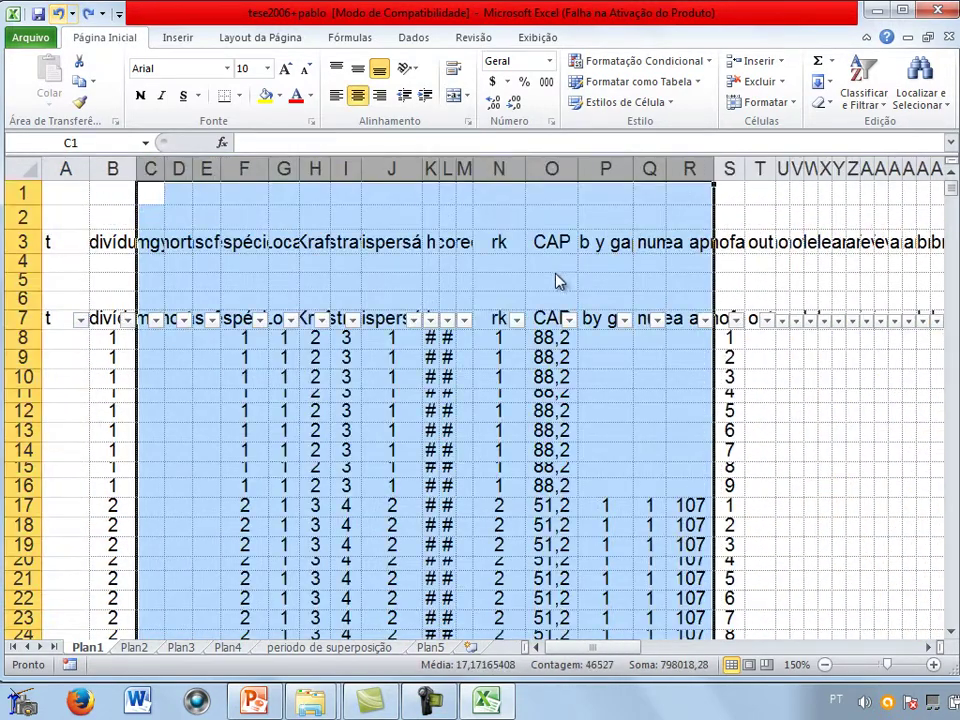
{"action": "key", "text": "ctrl+z"}
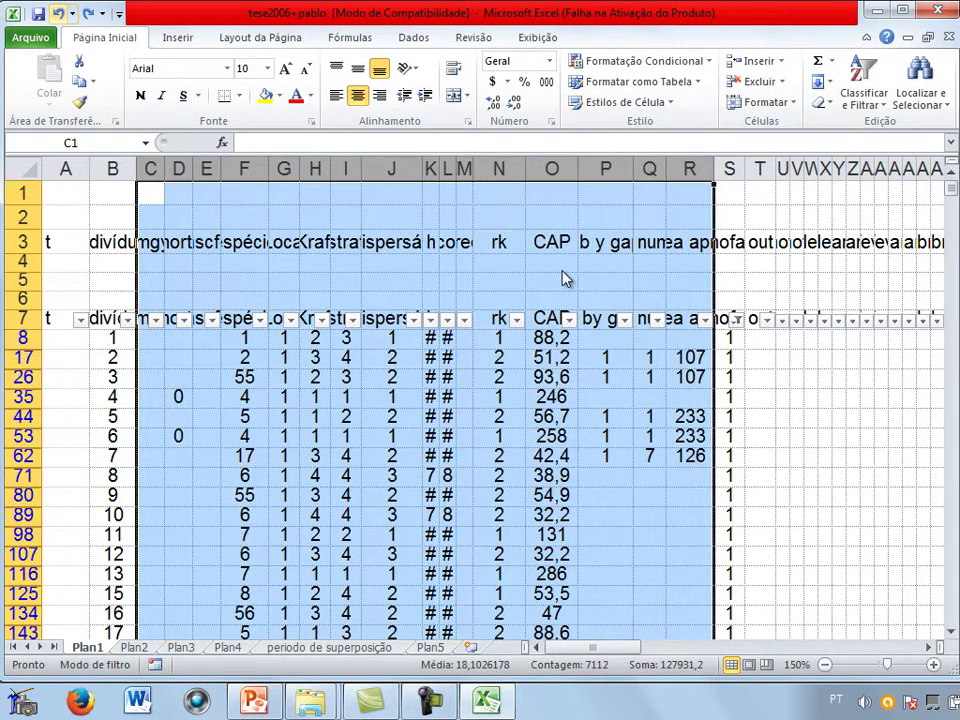
{"action": "key", "text": "ctrl+z"}
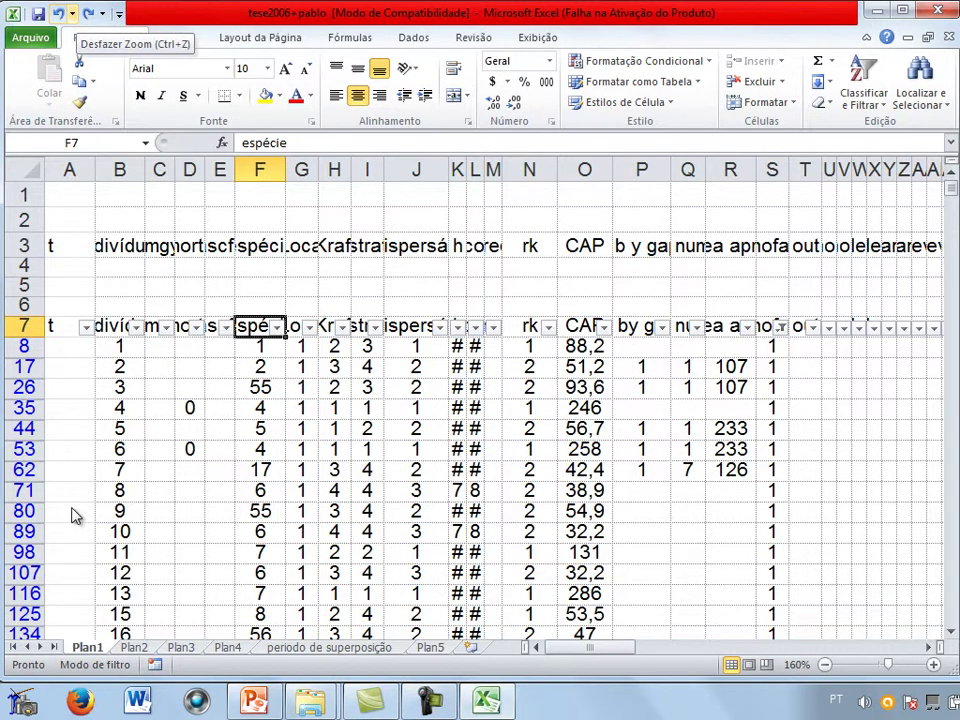
{"action": "key", "text": "ctrl+z"}
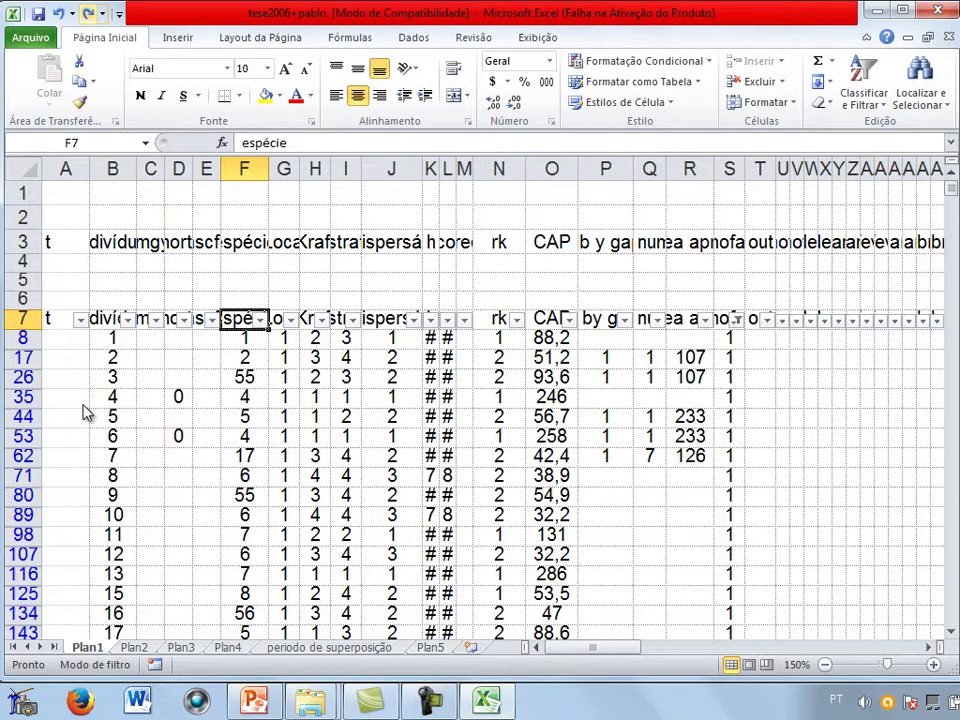
{"action": "key", "text": "ctrl+y"}
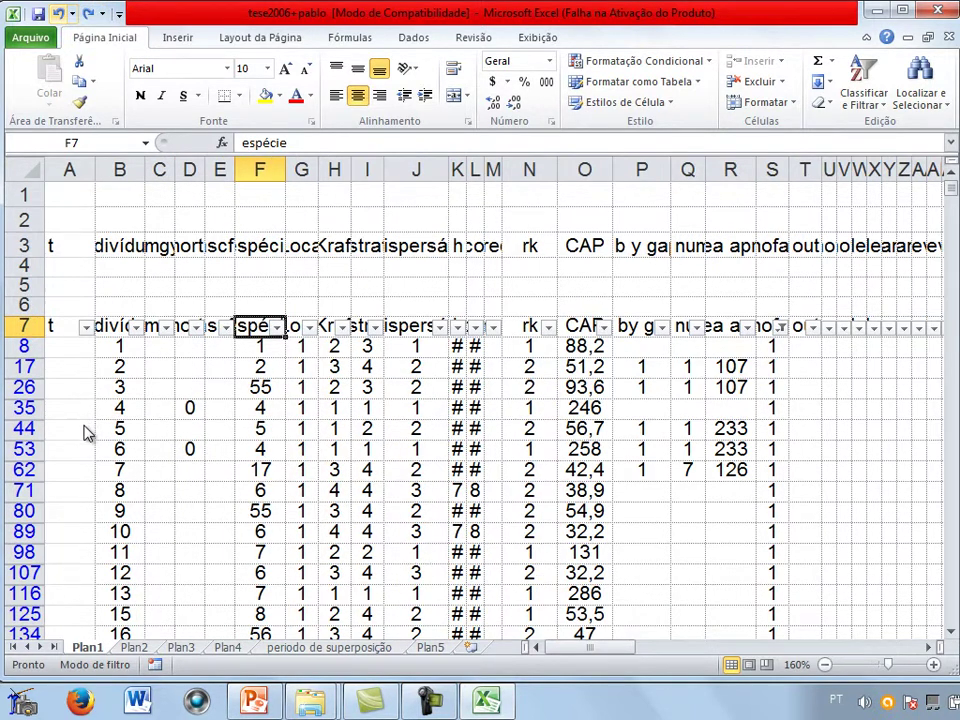
- Filter the espécie column so that only rows with species 7 are shown
{"action": "scroll", "coordinate": [90, 412], "scroll_direction": "up", "scroll_amount": 1}
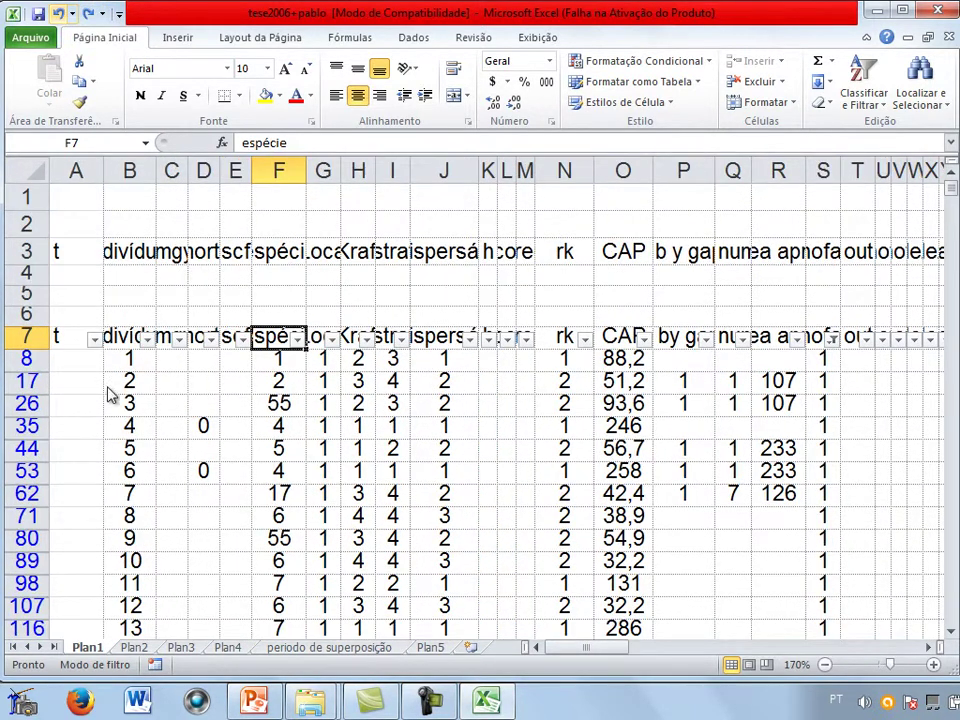
{"action": "scroll", "coordinate": [115, 405], "scroll_direction": "up", "scroll_amount": 1}
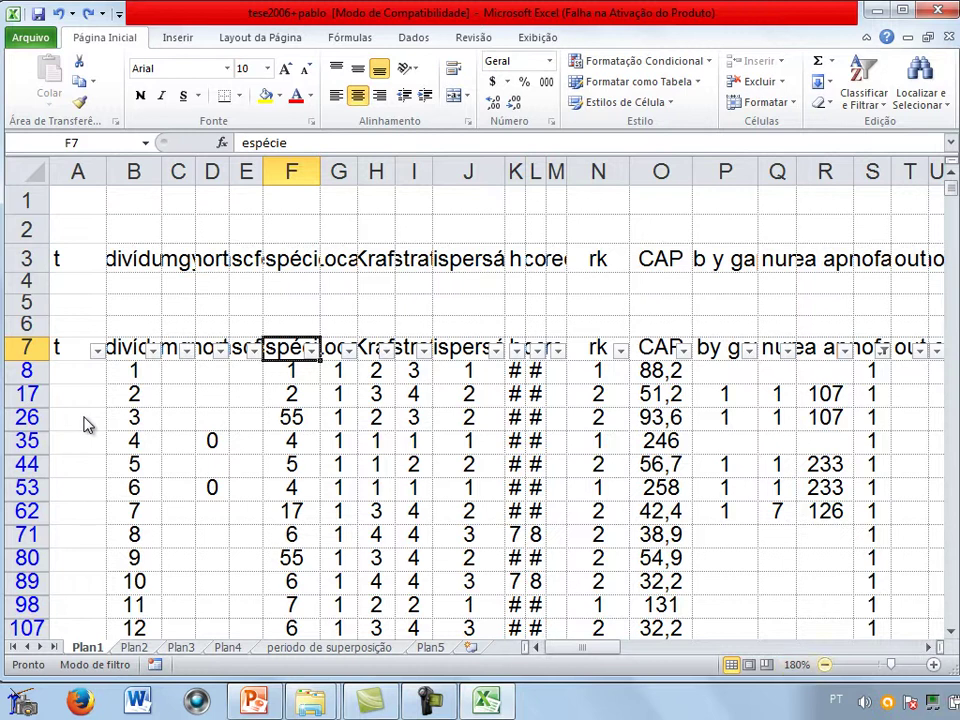
{"action": "scroll", "coordinate": [85, 425], "scroll_direction": "down", "scroll_amount": 1}
{"action": "left_click", "coordinate": [298, 338]}
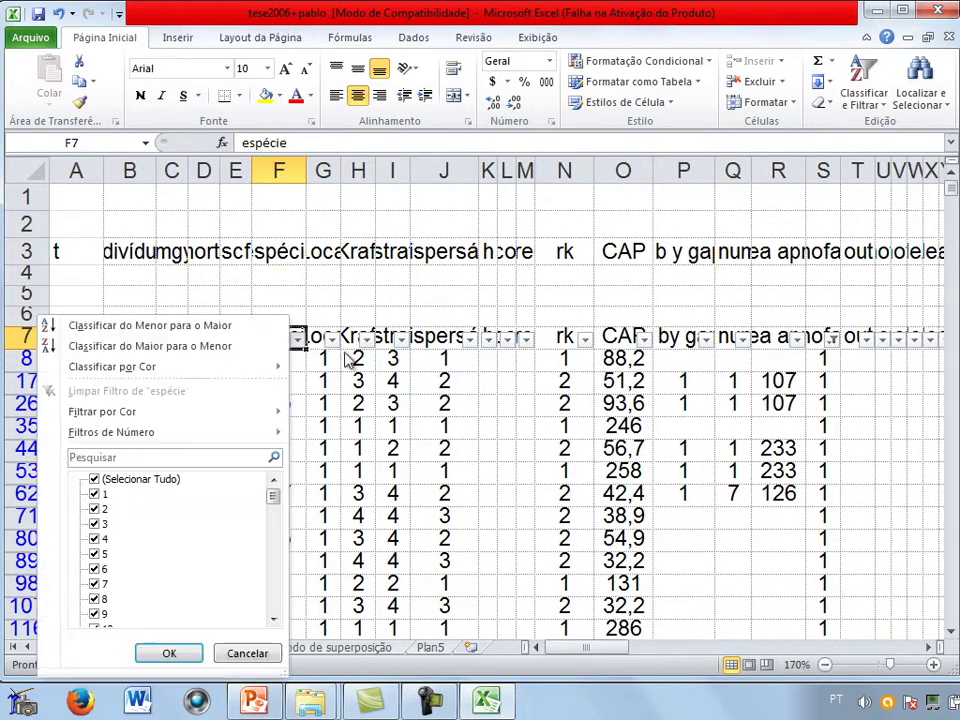
{"action": "key", "text": "space"}
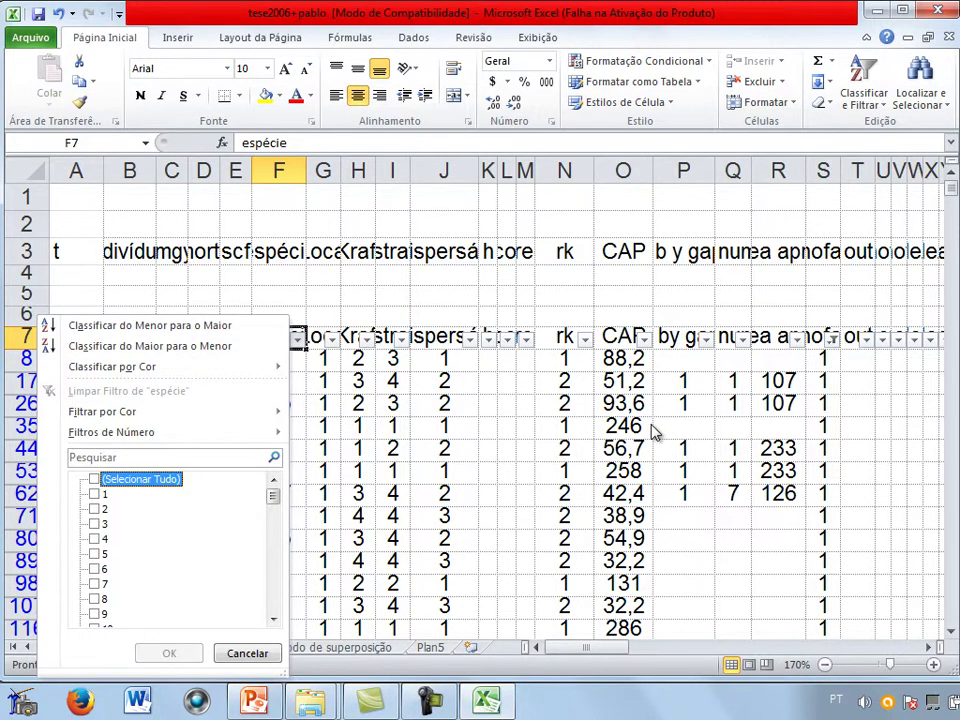
{"action": "key", "text": "Down"}
{"action": "key", "text": "Down"}
{"action": "key", "text": "Down"}
{"action": "key", "text": "Down"}
{"action": "key", "text": "Down"}
{"action": "key", "text": "Down"}
{"action": "key", "text": "Down"}
{"action": "key", "text": "space"}
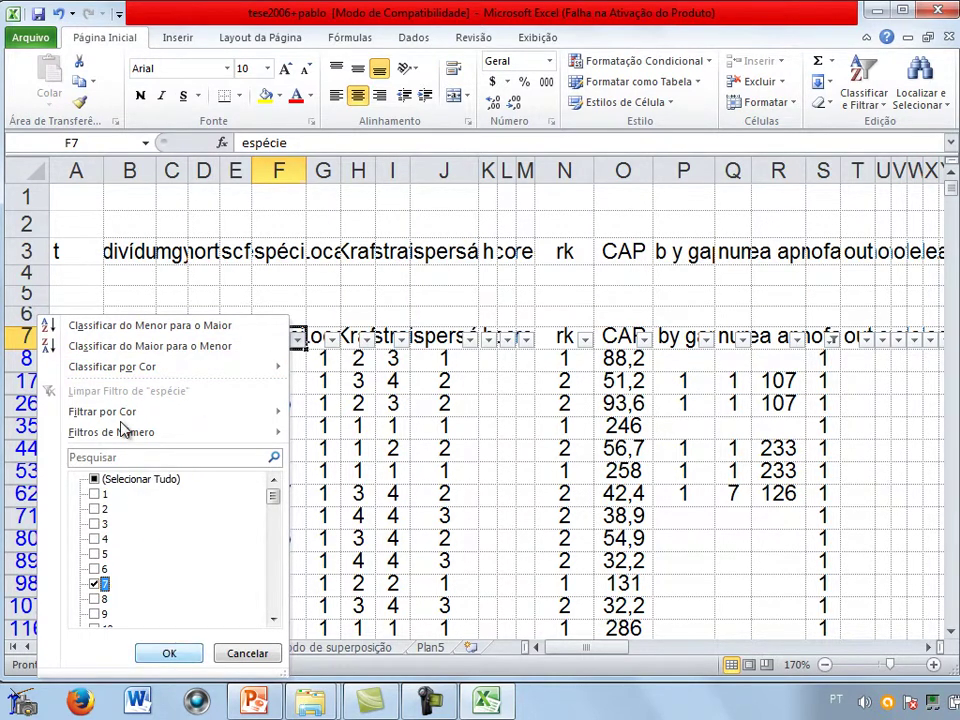
{"action": "key", "text": "Return"}
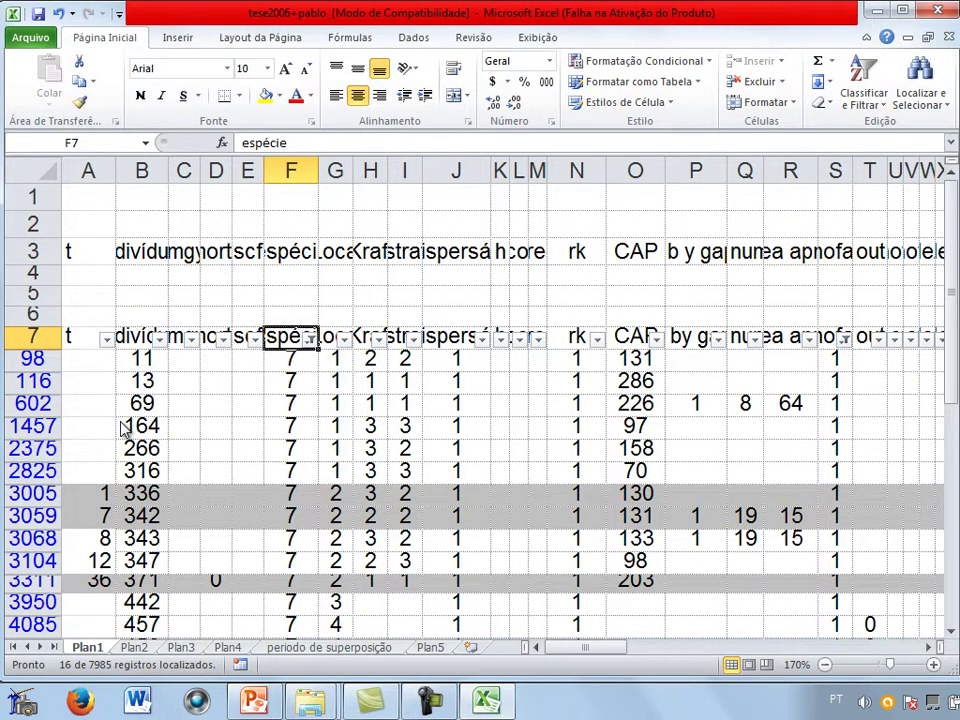
- Select the individual numbers in column B of the filtered rows, from row 98 to row 3950
{"action": "left_click", "coordinate": [141, 358]}
{"action": "key", "text": "shift+Down"}
{"action": "key", "text": "shift+Down"}
{"action": "key", "text": "shift+Down"}
{"action": "key", "text": "shift+Down"}
{"action": "key", "text": "shift+Down"}
{"action": "key", "text": "shift+Down"}
{"action": "key", "text": "shift+Down"}
{"action": "key", "text": "shift+Down"}
{"action": "key", "text": "shift+Down"}
{"action": "key", "text": "shift+Down"}
{"action": "key", "text": "shift+Down"}
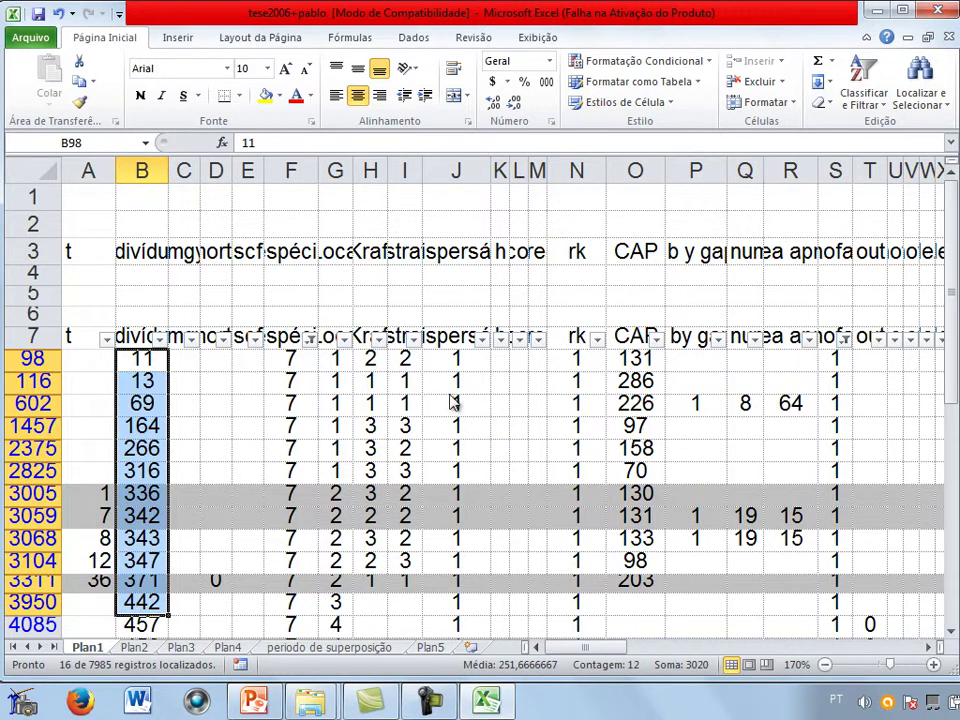
- Examine the monthly data columns of the filtered species, moving along row 98 to cell BH98
{"action": "key", "text": "Right"}
{"action": "key", "text": "Right"}
{"action": "key", "text": "Right"}
{"action": "key", "text": "Right"}
{"action": "key", "text": "Right"}
{"action": "key", "text": "Right"}
{"action": "key", "text": "Right"}
{"action": "key", "text": "Right"}
{"action": "key", "text": "Right"}
{"action": "key", "text": "Right"}
{"action": "key", "text": "Right"}
{"action": "key", "text": "Right"}
{"action": "key", "text": "Right"}
{"action": "key", "text": "Right"}
{"action": "key", "text": "Right"}
{"action": "key", "text": "Right"}
{"action": "key", "text": "Right"}
{"action": "key", "text": "Right"}
{"action": "key", "text": "Right"}
{"action": "key", "text": "Right"}
{"action": "key", "text": "Right"}
{"action": "key", "text": "Right"}
{"action": "key", "text": "Right"}
{"action": "key", "text": "Right"}
{"action": "key", "text": "Right"}
{"action": "key", "text": "Right"}
{"action": "key", "text": "Right"}
{"action": "key", "text": "Right"}
{"action": "key", "text": "Right"}
{"action": "key", "text": "Right"}
{"action": "key", "text": "Right"}
{"action": "key", "text": "Right"}
{"action": "key", "text": "Right"}
{"action": "key", "text": "Right"}
{"action": "key", "text": "Right"}
{"action": "key", "text": "Right"}
{"action": "key", "text": "Right"}
{"action": "key", "text": "Right"}
{"action": "key", "text": "Right"}
{"action": "key", "text": "Right"}
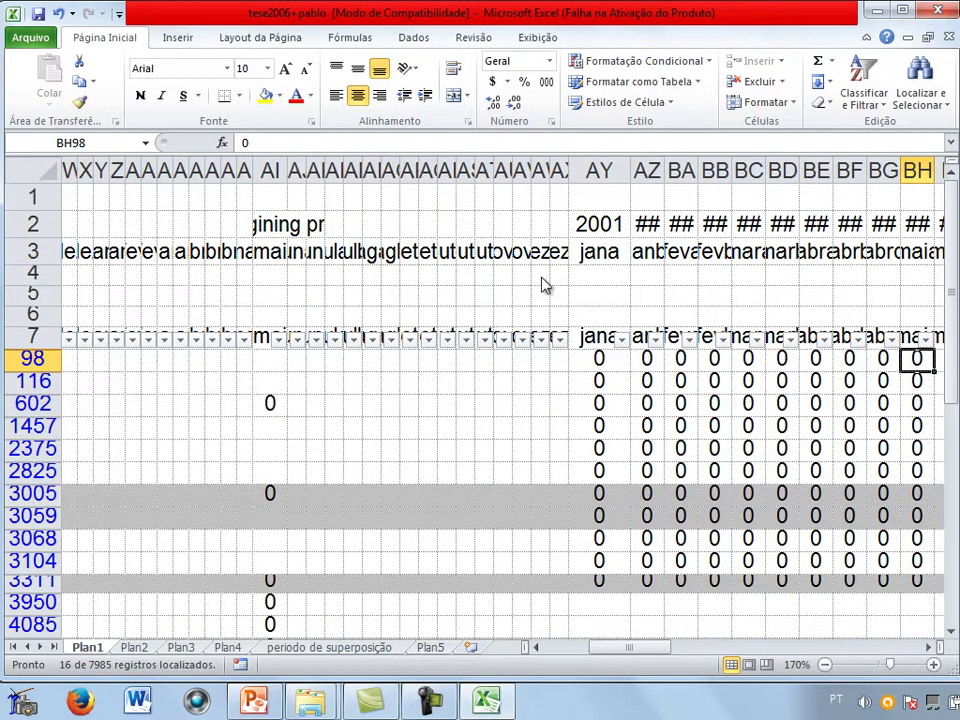
- Examine the 2001 monthly records of the filtered species along row 98, ending at cell BS98
{"action": "key", "text": "Right"}
{"action": "key", "text": "Right"}
{"action": "key", "text": "Right"}
{"action": "key", "text": "Right"}
{"action": "key", "text": "Right"}
{"action": "key", "text": "Right"}
{"action": "key", "text": "Right"}
{"action": "key", "text": "Left"}
{"action": "key", "text": "Left"}
{"action": "key", "text": "Left"}
{"action": "key", "text": "Left"}
{"action": "key", "text": "Left"}
{"action": "key", "text": "Left"}
{"action": "key", "text": "Left"}
{"action": "key", "text": "Left"}
{"action": "key", "text": "Left"}
{"action": "key", "text": "Left"}
{"action": "key", "text": "Left"}
{"action": "key", "text": "Left"}
{"action": "key", "text": "Left"}
{"action": "key", "text": "Left"}
{"action": "key", "text": "Left"}
{"action": "key", "text": "Left"}
{"action": "key", "text": "Left"}
{"action": "key", "text": "Left"}
{"action": "key", "text": "Left"}
{"action": "key", "text": "Left"}
{"action": "key", "text": "Left"}
{"action": "key", "text": "Left"}
{"action": "key", "text": "Left"}
{"action": "key", "text": "Left"}
{"action": "key", "text": "Left"}
{"action": "key", "text": "Left"}
{"action": "key", "text": "Left"}
{"action": "key", "text": "Left"}
{"action": "key", "text": "Right"}
{"action": "key", "text": "Right"}
{"action": "key", "text": "Right"}
{"action": "key", "text": "Right"}
{"action": "key", "text": "Right"}
{"action": "key", "text": "Right"}
{"action": "key", "text": "Right"}
{"action": "key", "text": "Right"}
{"action": "key", "text": "Right"}
{"action": "key", "text": "Right"}
{"action": "key", "text": "Right"}
{"action": "key", "text": "Right"}
{"action": "key", "text": "Right"}
{"action": "key", "text": "Right"}
{"action": "key", "text": "Right"}
{"action": "key", "text": "Right"}
{"action": "key", "text": "Right"}
{"action": "key", "text": "Right"}
{"action": "key", "text": "Right"}
{"action": "key", "text": "Right"}
{"action": "key", "text": "Right"}
{"action": "key", "text": "Right"}
{"action": "key", "text": "Right"}
{"action": "key", "text": "Right"}
{"action": "key", "text": "Right"}
{"action": "key", "text": "Right"}
{"action": "key", "text": "Right"}
{"action": "key", "text": "Right"}
{"action": "key", "text": "Right"}
{"action": "key", "text": "Right"}
{"action": "key", "text": "Right"}
{"action": "key", "text": "Right"}
{"action": "key", "text": "Right"}
{"action": "key", "text": "Right"}
{"action": "key", "text": "Right"}
{"action": "key", "text": "Right"}
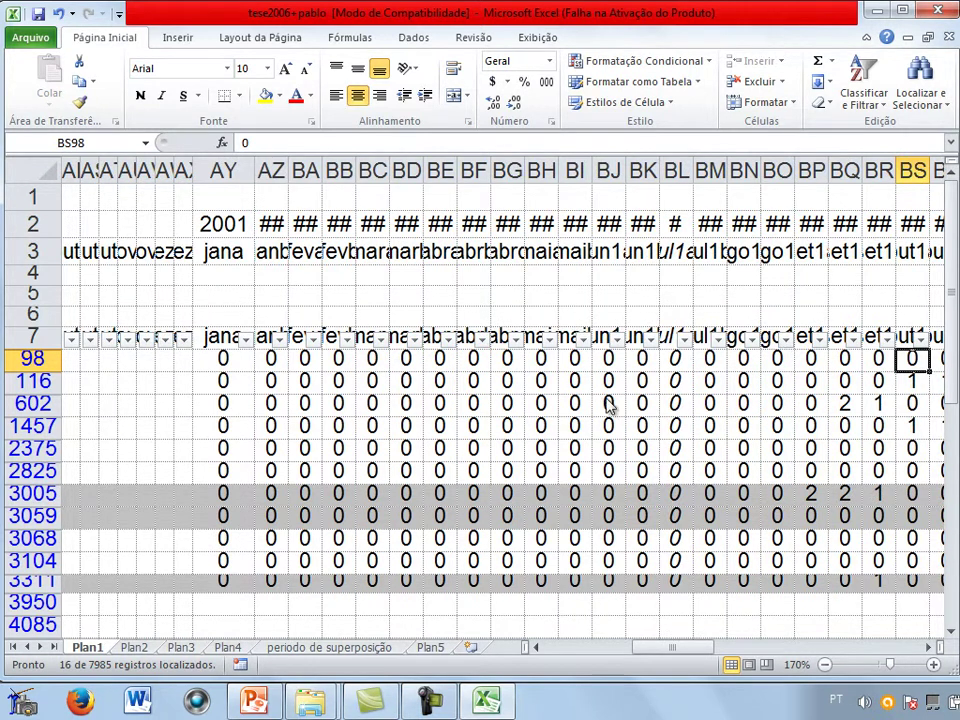
- Copy the filtered monthly data, including the header row, from jana 2001 in AY7 to dez3b in column DX, down to row 3311
{"action": "key", "text": "ctrl+Up"}
{"action": "key", "text": "Left"}
{"action": "key", "text": "Left"}
{"action": "key", "text": "Left"}
{"action": "key", "text": "Left"}
{"action": "key", "text": "Left"}
{"action": "key", "text": "Left"}
{"action": "key", "text": "Left"}
{"action": "key", "text": "Left"}
{"action": "key", "text": "Left"}
{"action": "key", "text": "Left"}
{"action": "key", "text": "Left"}
{"action": "key", "text": "Left"}
{"action": "key", "text": "Left"}
{"action": "key", "text": "Left"}
{"action": "key", "text": "Left"}
{"action": "key", "text": "Left"}
{"action": "key", "text": "Left"}
{"action": "key", "text": "Left"}
{"action": "key", "text": "Left"}
{"action": "key", "text": "Left"}
{"action": "key", "text": "ctrl+shift+Down"}
{"action": "key", "text": "shift+Right"}
{"action": "key", "text": "shift+Right"}
{"action": "key", "text": "shift+Right"}
{"action": "key", "text": "shift+Right"}
{"action": "key", "text": "shift+Right"}
{"action": "key", "text": "shift+Right"}
{"action": "key", "text": "shift+Right"}
{"action": "key", "text": "shift+Right"}
{"action": "key", "text": "shift+Right"}
{"action": "key", "text": "shift+Right"}
{"action": "key", "text": "shift+Right"}
{"action": "key", "text": "shift+Right"}
{"action": "key", "text": "shift+Right"}
{"action": "key", "text": "shift+Right"}
{"action": "key", "text": "shift+Right"}
{"action": "key", "text": "shift+Right"}
{"action": "key", "text": "shift+Right"}
{"action": "key", "text": "shift+Right"}
{"action": "key", "text": "shift+Right"}
{"action": "key", "text": "shift+Right"}
{"action": "key", "text": "shift+Right"}
{"action": "key", "text": "shift+Right"}
{"action": "key", "text": "shift+Right"}
{"action": "key", "text": "shift+Right"}
{"action": "key", "text": "shift+Right"}
{"action": "key", "text": "shift+Right"}
{"action": "key", "text": "shift+Right"}
{"action": "key", "text": "shift+Right"}
{"action": "key", "text": "shift+Right"}
{"action": "key", "text": "shift+Right"}
{"action": "key", "text": "shift+Right"}
{"action": "key", "text": "shift+Right"}
{"action": "key", "text": "shift+Right"}
{"action": "key", "text": "shift+Right"}
{"action": "key", "text": "shift+Right"}
{"action": "key", "text": "shift+Right"}
{"action": "key", "text": "shift+Right"}
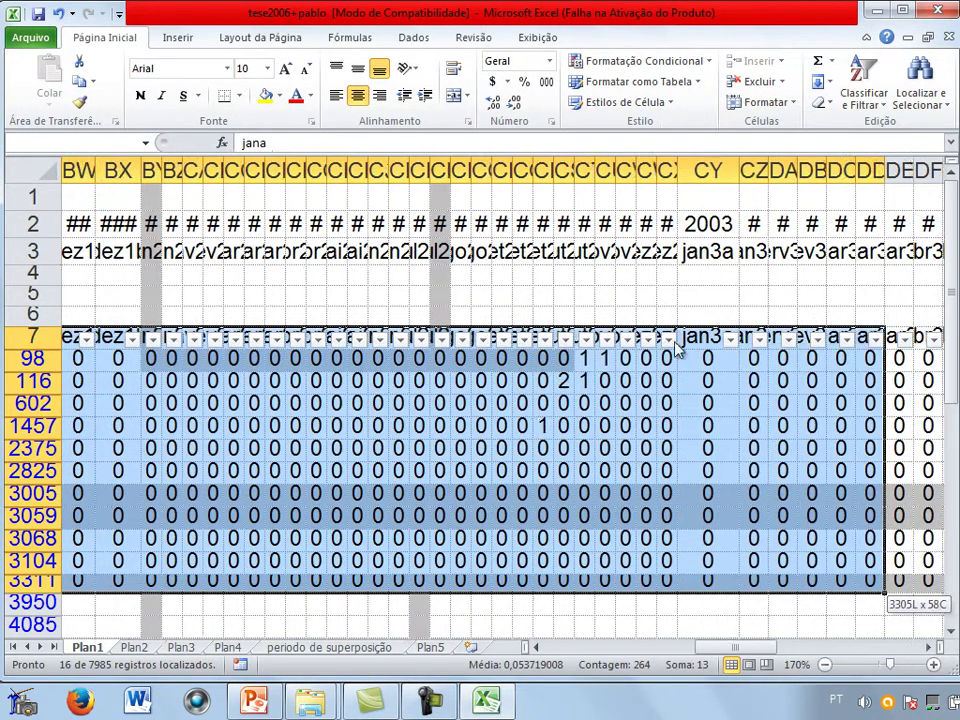
{"action": "key", "text": "shift+Right"}
{"action": "key", "text": "shift+Right"}
{"action": "key", "text": "shift+Right"}
{"action": "key", "text": "shift+Right"}
{"action": "key", "text": "shift+Right"}
{"action": "key", "text": "shift+Right"}
{"action": "key", "text": "shift+Right"}
{"action": "key", "text": "shift+Right"}
{"action": "key", "text": "shift+Right"}
{"action": "key", "text": "shift+Right"}
{"action": "key", "text": "shift+Right"}
{"action": "key", "text": "shift+Right"}
{"action": "key", "text": "shift+Right"}
{"action": "key", "text": "shift+Right"}
{"action": "key", "text": "shift+Right"}
{"action": "key", "text": "shift+Right"}
{"action": "key", "text": "shift+Right"}
{"action": "key", "text": "shift+Right"}
{"action": "key", "text": "shift+Right"}
{"action": "key", "text": "shift+Right"}
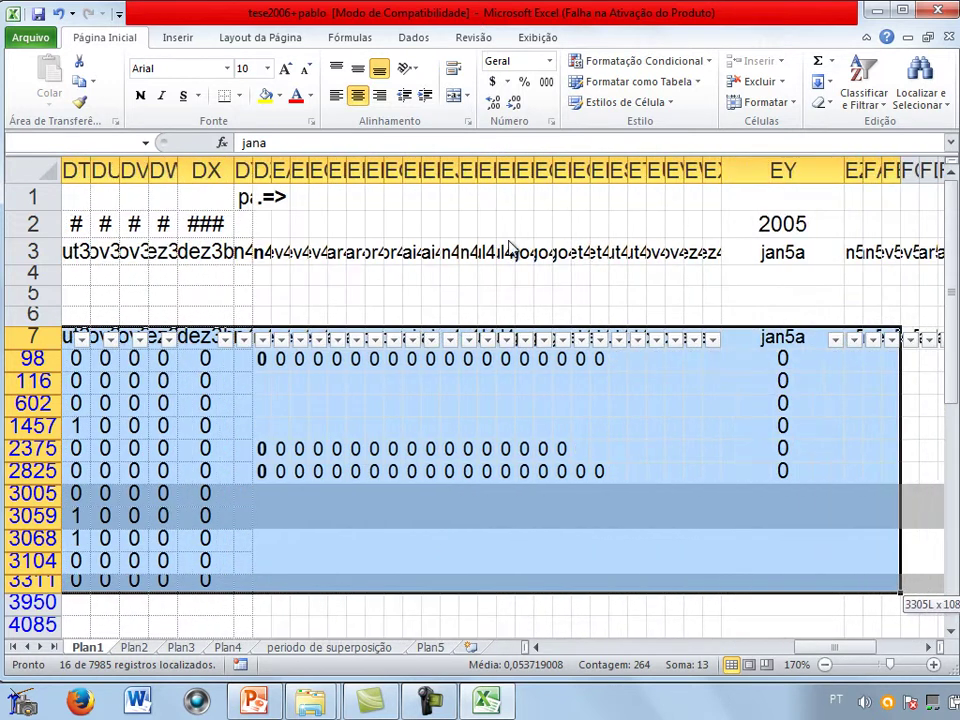
{"action": "key", "text": "shift+Left"}
{"action": "key", "text": "shift+Left"}
{"action": "key", "text": "shift+Left"}
{"action": "key", "text": "shift+Left"}
{"action": "key", "text": "shift+Left"}
{"action": "key", "text": "shift+Left"}
{"action": "key", "text": "shift+Left"}
{"action": "key", "text": "shift+Left"}
{"action": "key", "text": "shift+Left"}
{"action": "key", "text": "shift+Left"}
{"action": "key", "text": "shift+Left"}
{"action": "key", "text": "shift+Left"}
{"action": "key", "text": "shift+Left"}
{"action": "key", "text": "shift+Left"}
{"action": "key", "text": "shift+Left"}
{"action": "key", "text": "shift+Left"}
{"action": "key", "text": "shift+Left"}
{"action": "key", "text": "shift+Left"}
{"action": "key", "text": "shift+Left"}
{"action": "key", "text": "shift+Left"}
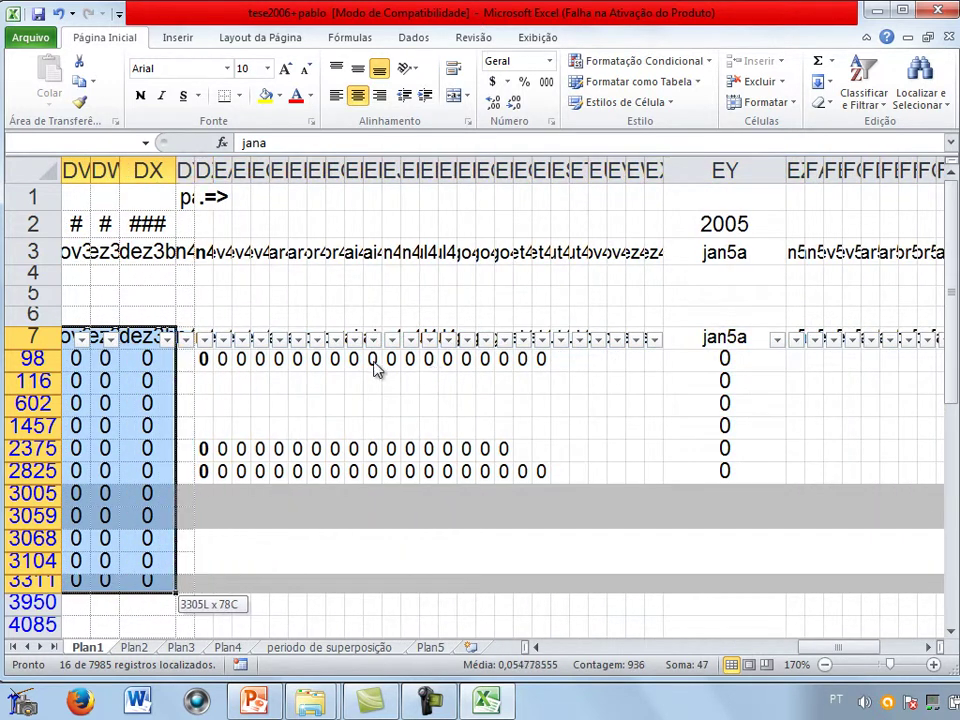
{"action": "key", "text": "ctrl+c"}
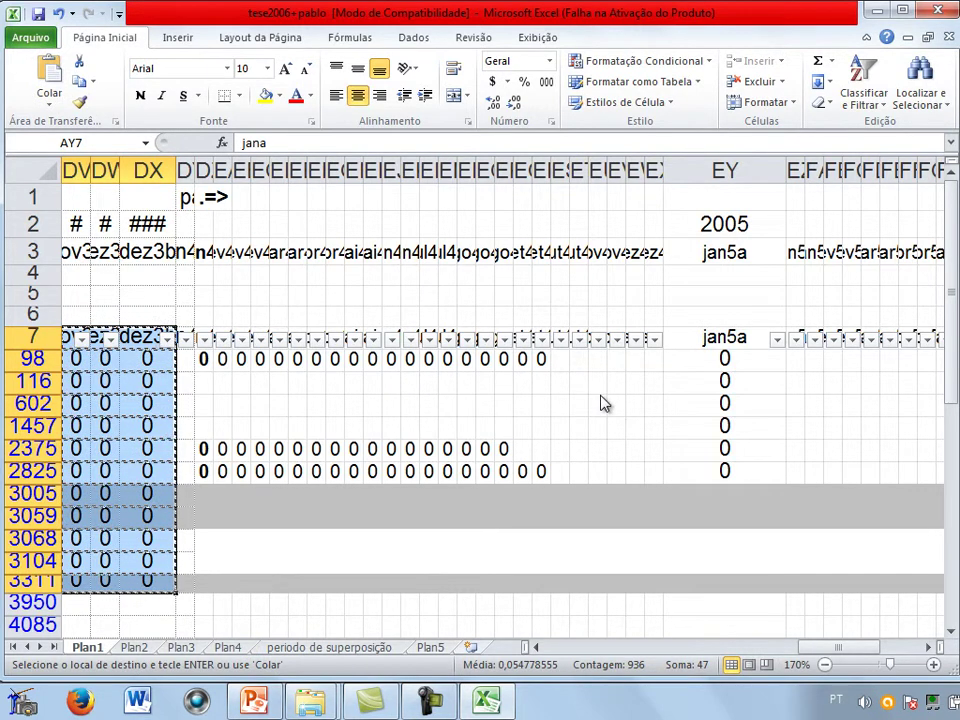
- Insert a new worksheet in the workbook
{"action": "key", "text": "shift+F11"}
- Paste the copied monthly data at cell A1 of the new worksheet, and undo the paste
{"action": "key", "text": "ctrl+v"}
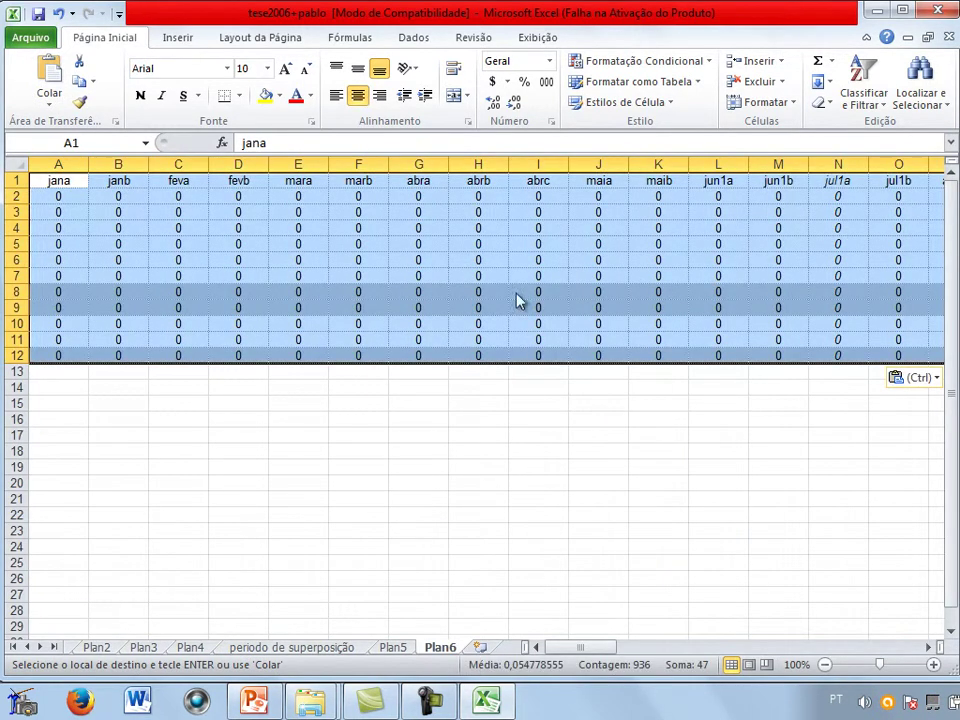
{"action": "key", "text": "ctrl+Down"}
{"action": "key", "text": "Down"}
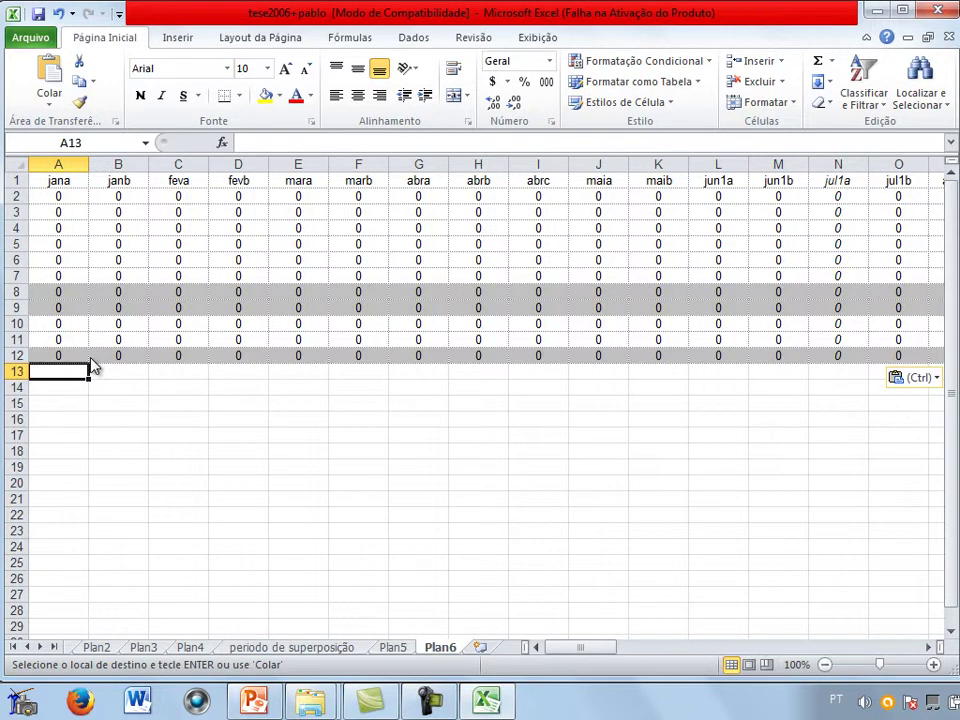
{"action": "key", "text": "ctrl+z"}
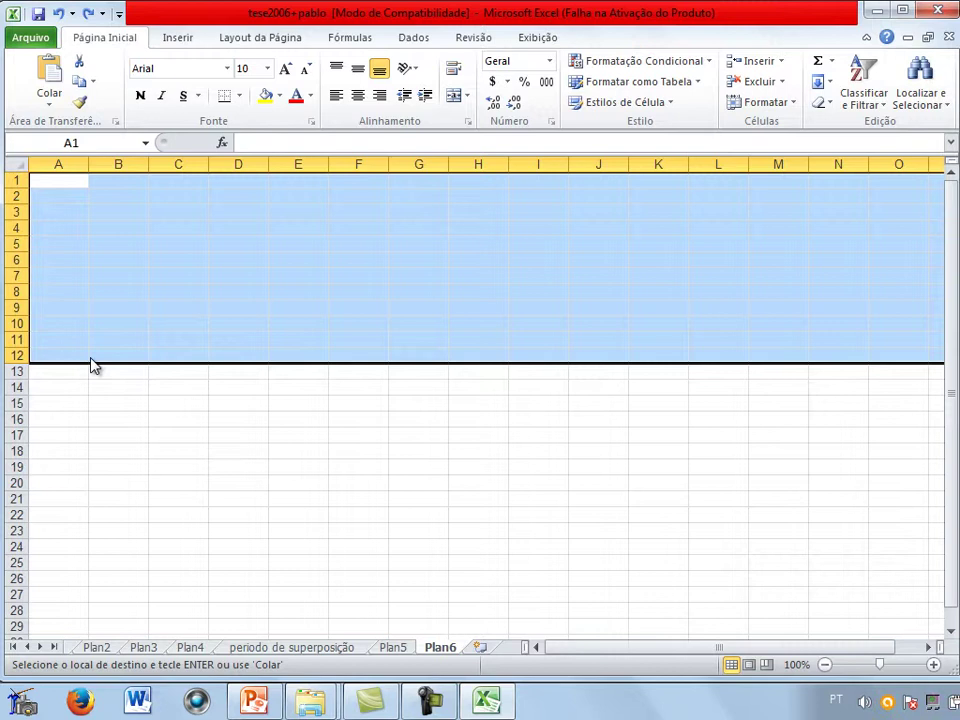
- Copy the filtered CAP column of Plan1, from header cell O7 down to row 3311
{"action": "key", "text": "ctrl+Page_Up"}
{"action": "key", "text": "ctrl+Page_Up"}
{"action": "key", "text": "ctrl+Page_Up"}
{"action": "key", "text": "ctrl+Page_Up"}
{"action": "key", "text": "ctrl+Page_Up"}
{"action": "key", "text": "ctrl+Page_Up"}
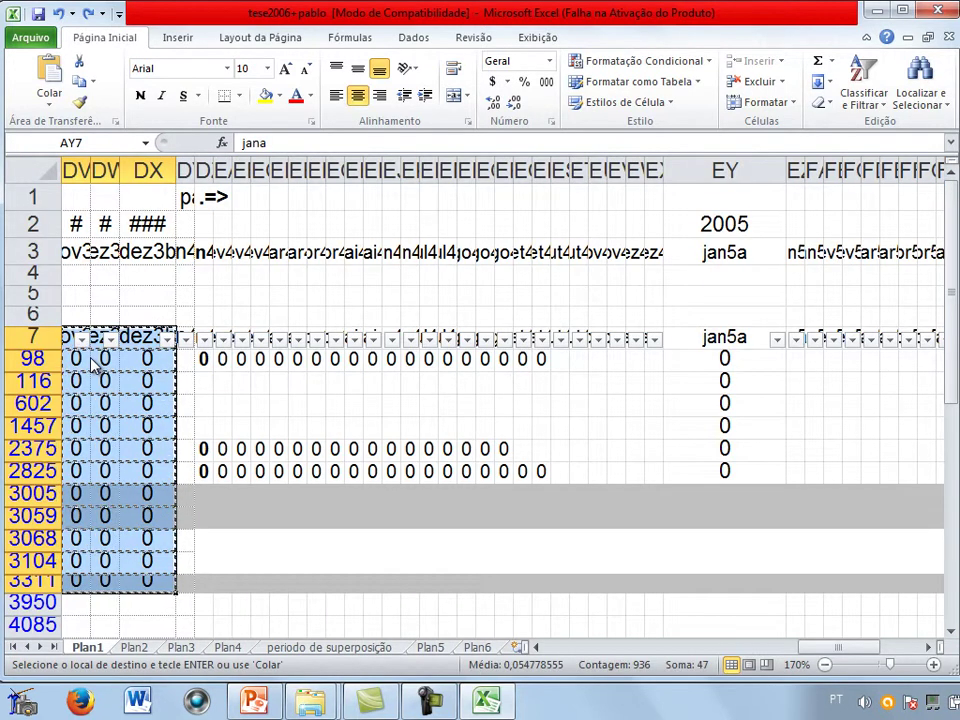
{"action": "key", "text": "ctrl+BackSpace"}
{"action": "scroll", "coordinate": [90, 366], "scroll_direction": "left", "scroll_amount": 15}
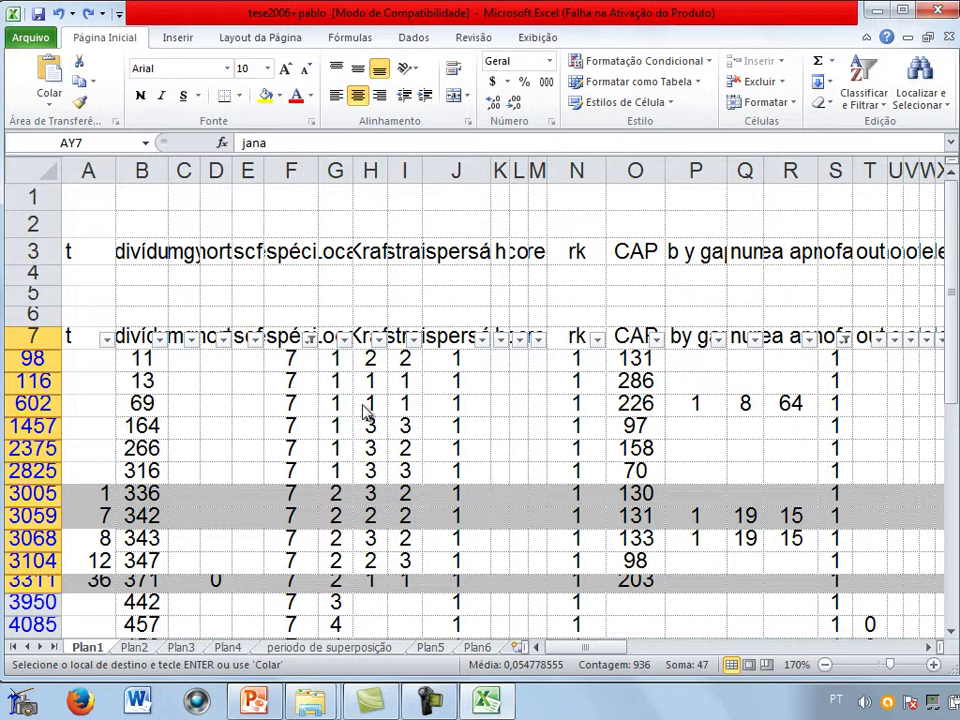
{"action": "scroll", "coordinate": [358, 410], "scroll_direction": "right", "scroll_amount": 5}
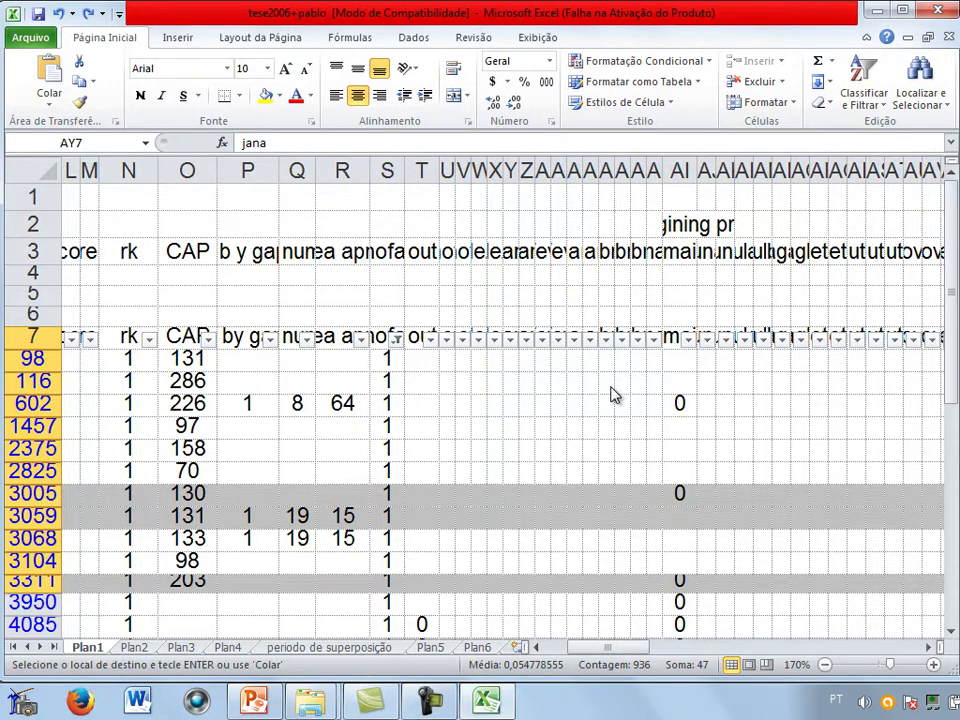
{"action": "left_click_drag", "start_coordinate": [187, 336], "coordinate": [73, 478]}
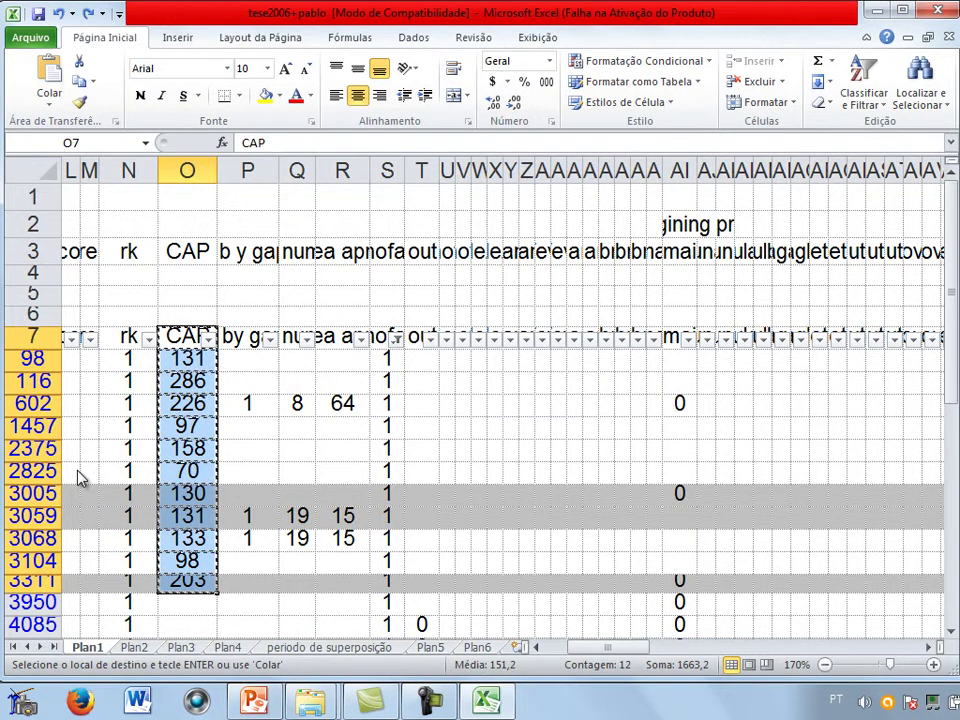
- Paste the copied CAP column at cell A1 of Plan6
{"action": "key", "text": "ctrl+Page_Down"}
{"action": "key", "text": "ctrl+Page_Down"}
{"action": "key", "text": "ctrl+Page_Down"}
{"action": "key", "text": "ctrl+Page_Down"}
{"action": "key", "text": "ctrl+Page_Down"}
{"action": "key", "text": "ctrl+Page_Down"}
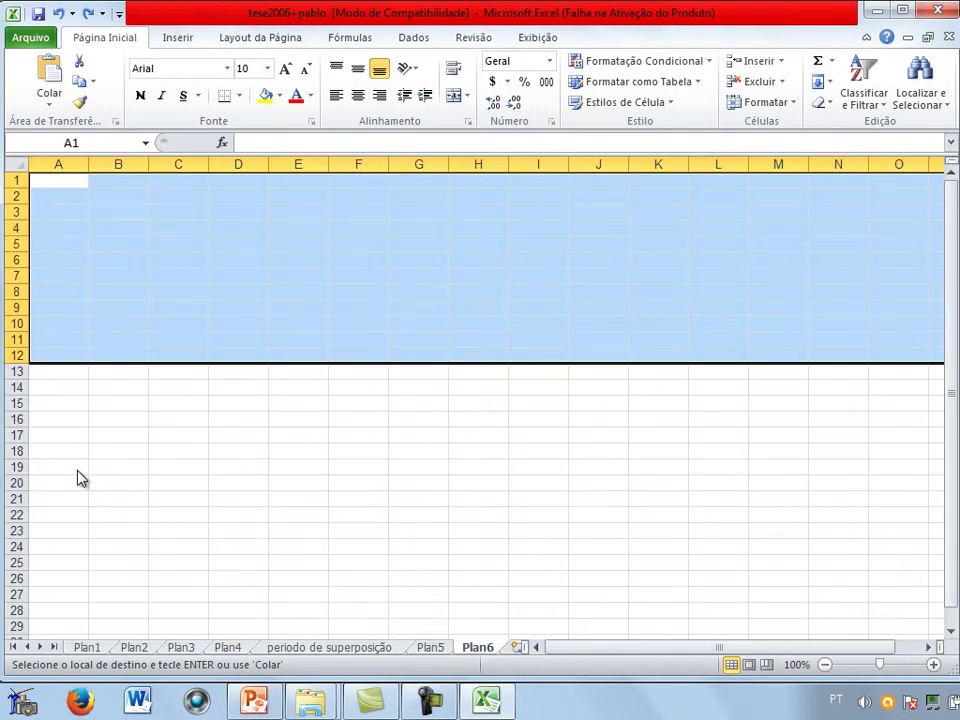
{"action": "key", "text": "ctrl+v"}
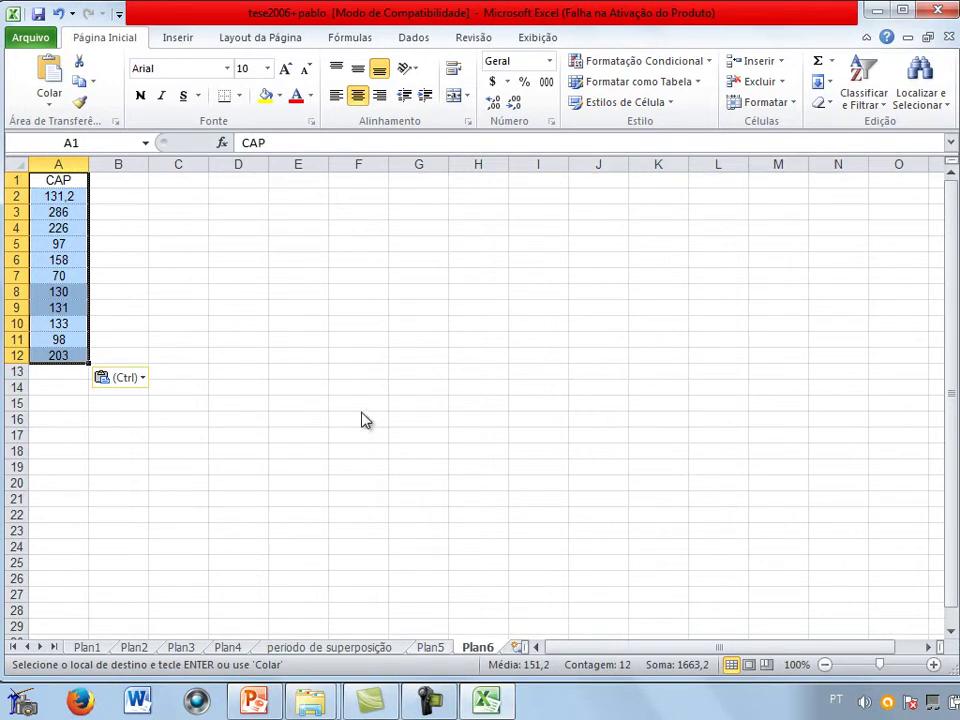
- Copy the filtered monthly records of Plan1 from header cell AY7 across to column BY and down to row 3311
{"action": "key", "text": "ctrl+Page_Up"}
{"action": "key", "text": "ctrl+Page_Up"}
{"action": "key", "text": "ctrl+Page_Up"}
{"action": "key", "text": "ctrl+Page_Up"}
{"action": "key", "text": "ctrl+Page_Up"}
{"action": "key", "text": "ctrl+Page_Up"}
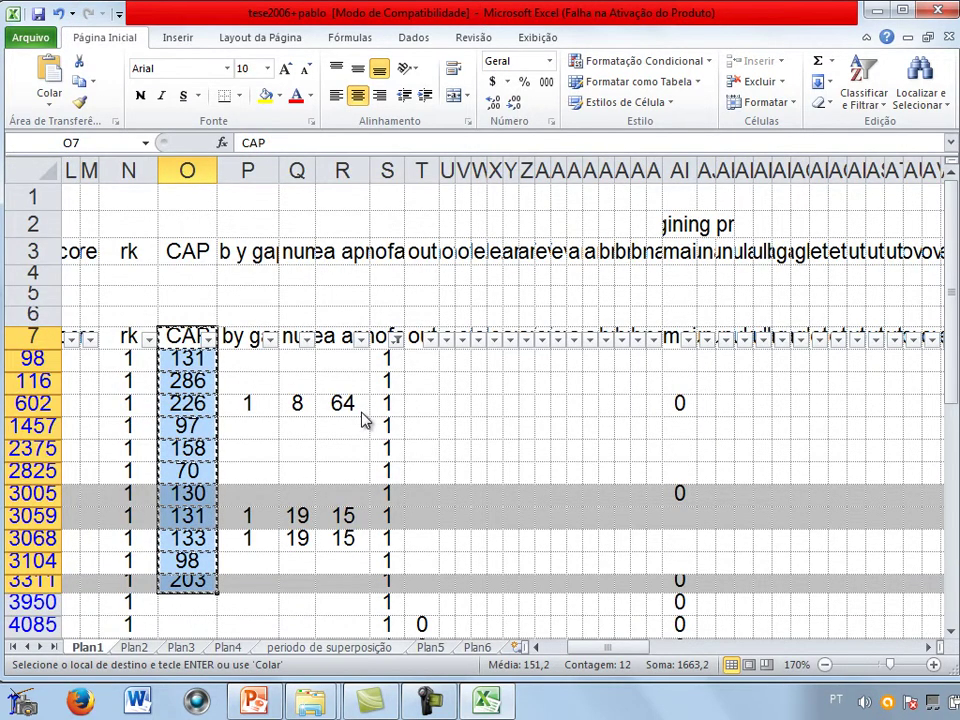
{"action": "scroll", "coordinate": [363, 420], "scroll_direction": "right", "scroll_amount": 10}
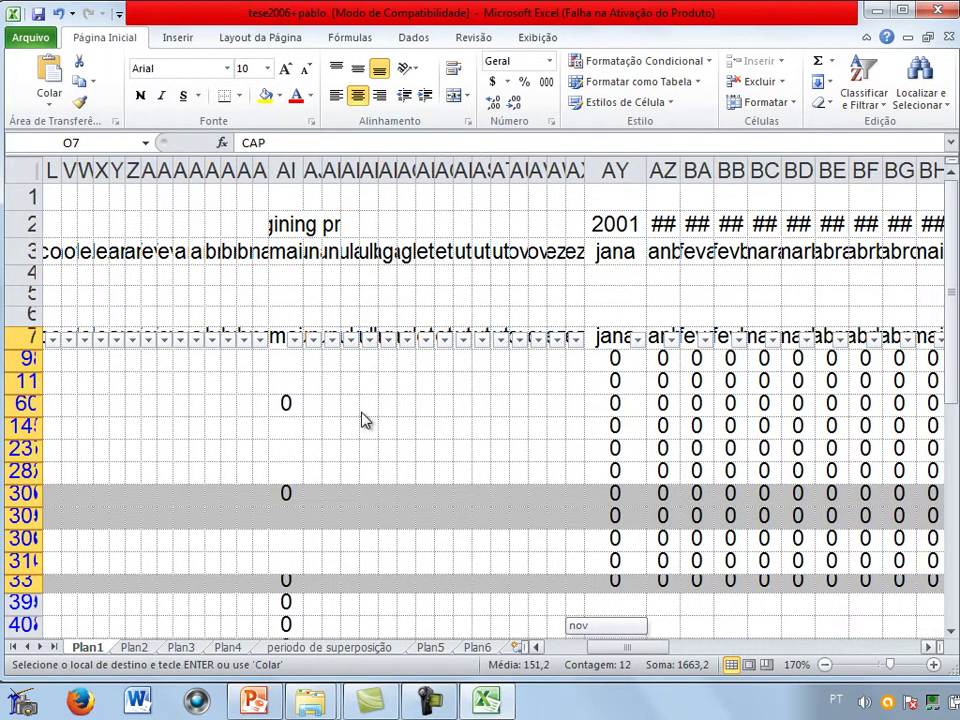
{"action": "scroll", "coordinate": [363, 420], "scroll_direction": "right", "scroll_amount": 5}
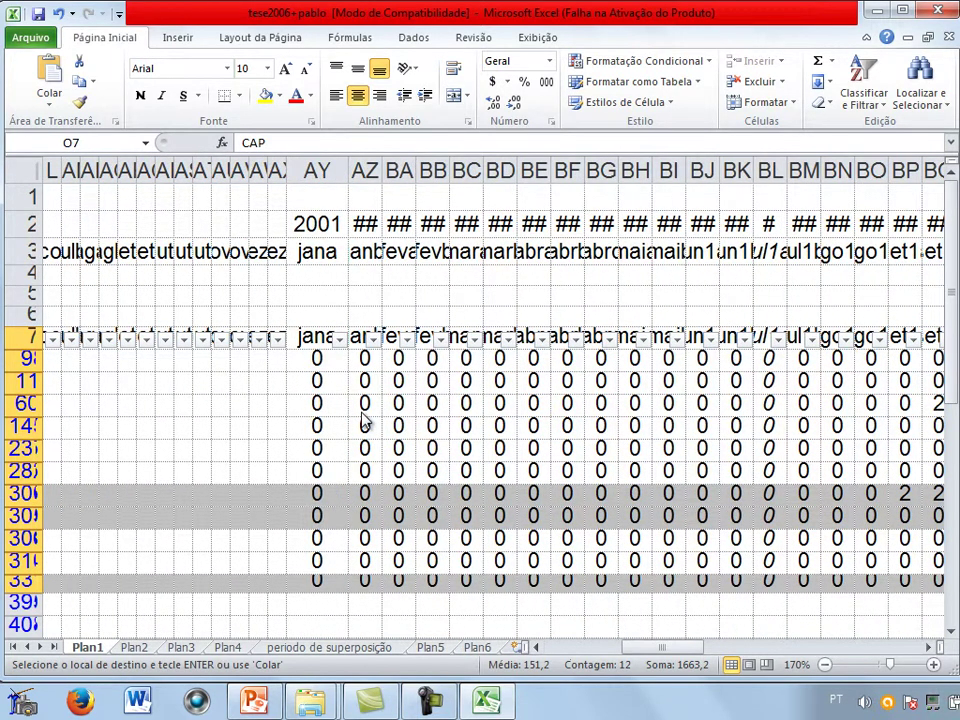
{"action": "key", "text": "ctrl+Right"}
{"action": "key", "text": "shift+Down"}
{"action": "key", "text": "shift+Down"}
{"action": "key", "text": "shift+Down"}
{"action": "key", "text": "shift+Down"}
{"action": "key", "text": "shift+Down"}
{"action": "key", "text": "shift+Down"}
{"action": "key", "text": "shift+Down"}
{"action": "key", "text": "shift+Down"}
{"action": "key", "text": "shift+Down"}
{"action": "key", "text": "shift+Right"}
{"action": "key", "text": "shift+Right"}
{"action": "key", "text": "shift+Right"}
{"action": "key", "text": "shift+Right"}
{"action": "key", "text": "shift+Right"}
{"action": "key", "text": "shift+Right"}
{"action": "key", "text": "shift+Right"}
{"action": "key", "text": "shift+Right"}
{"action": "key", "text": "shift+Down"}
{"action": "key", "text": "shift+Right"}
{"action": "key", "text": "shift+Right"}
{"action": "key", "text": "shift+Right"}
{"action": "key", "text": "shift+Right"}
{"action": "key", "text": "shift+Right"}
{"action": "key", "text": "shift+Right"}
{"action": "key", "text": "shift+Right"}
{"action": "key", "text": "shift+Right"}
{"action": "key", "text": "shift+Right"}
{"action": "key", "text": "shift+Right"}
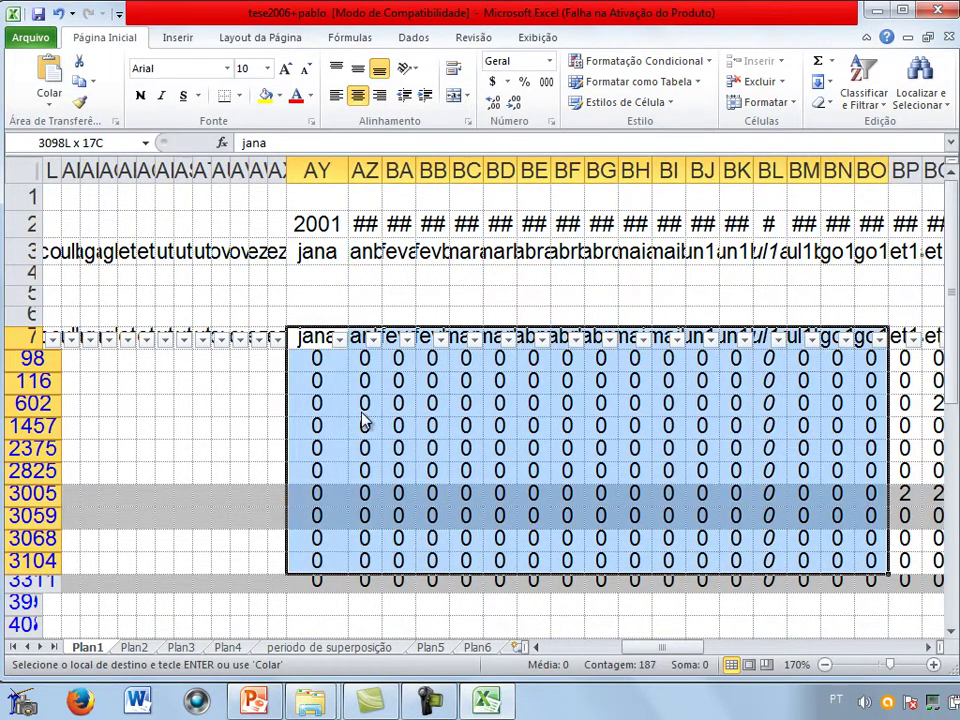
{"action": "key", "text": "shift+Right"}
{"action": "key", "text": "shift+Right"}
{"action": "key", "text": "shift+Right"}
{"action": "key", "text": "shift+Right"}
{"action": "key", "text": "shift+Right"}
{"action": "key", "text": "shift+Right"}
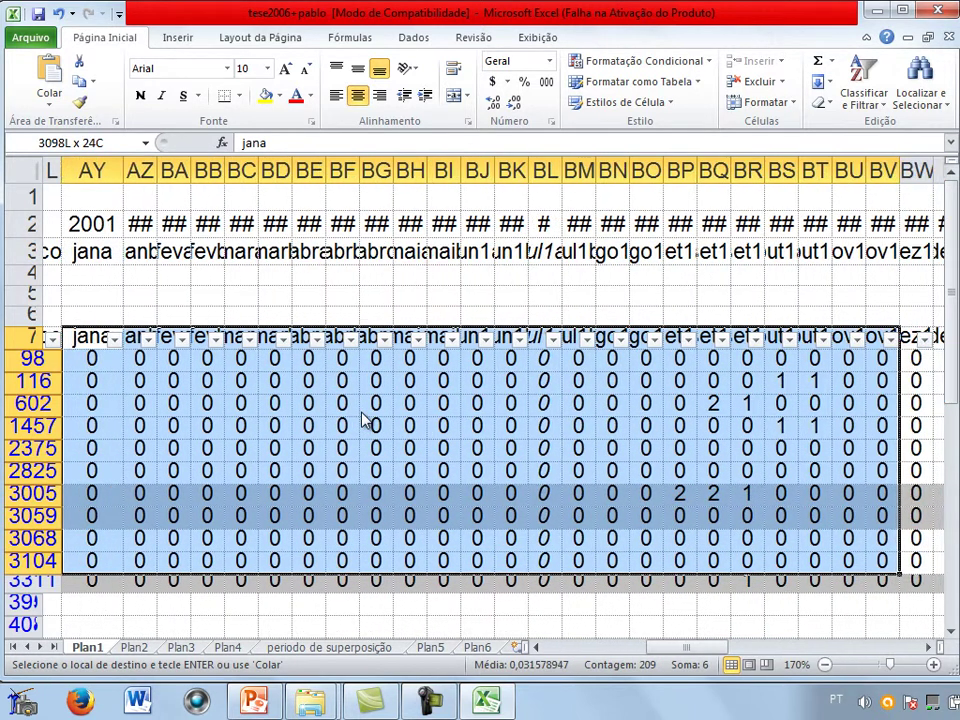
{"action": "key", "text": "shift+Right"}
{"action": "key", "text": "shift+Up"}
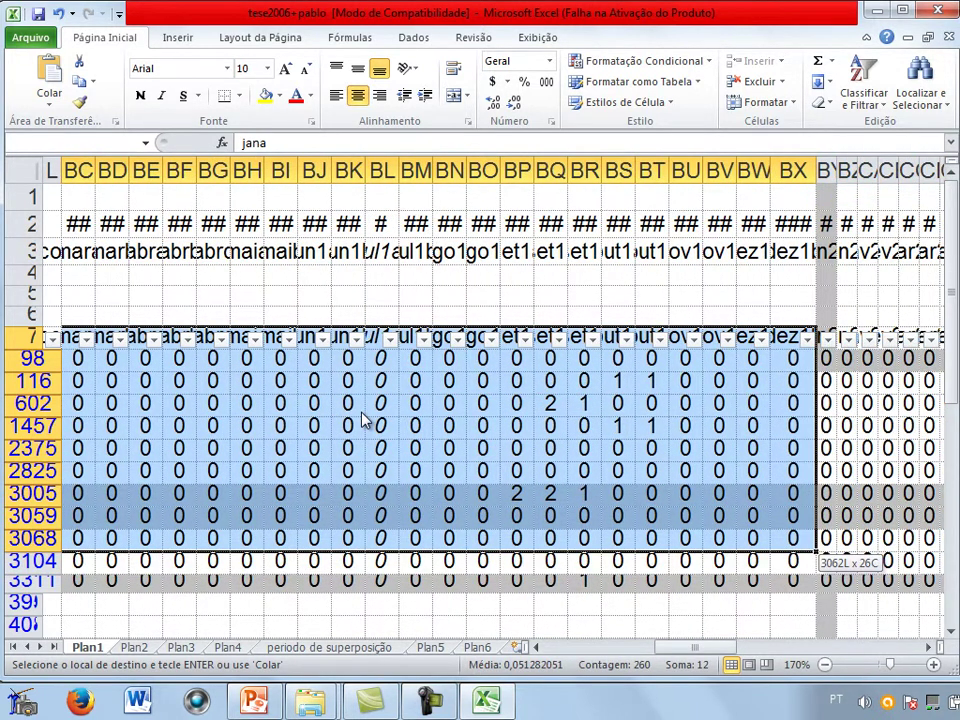
{"action": "key", "text": "shift+Down"}
{"action": "key", "text": "shift+Down"}
{"action": "key", "text": "shift+Right"}
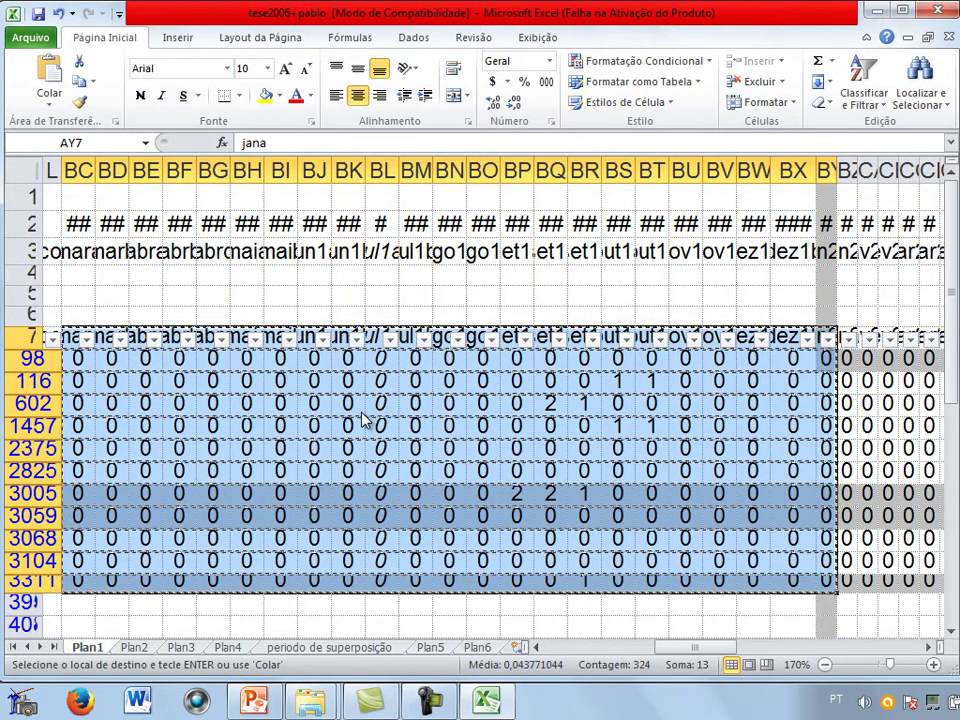
- Paste the copied monthly records at cell B1 of Plan6, beside the CAP column
{"action": "key", "text": "ctrl+Page_Down"}
{"action": "key", "text": "ctrl+Page_Down"}
{"action": "key", "text": "ctrl+Page_Down"}
{"action": "key", "text": "ctrl+Page_Down"}
{"action": "key", "text": "ctrl+Page_Down"}
{"action": "key", "text": "ctrl+Page_Down"}
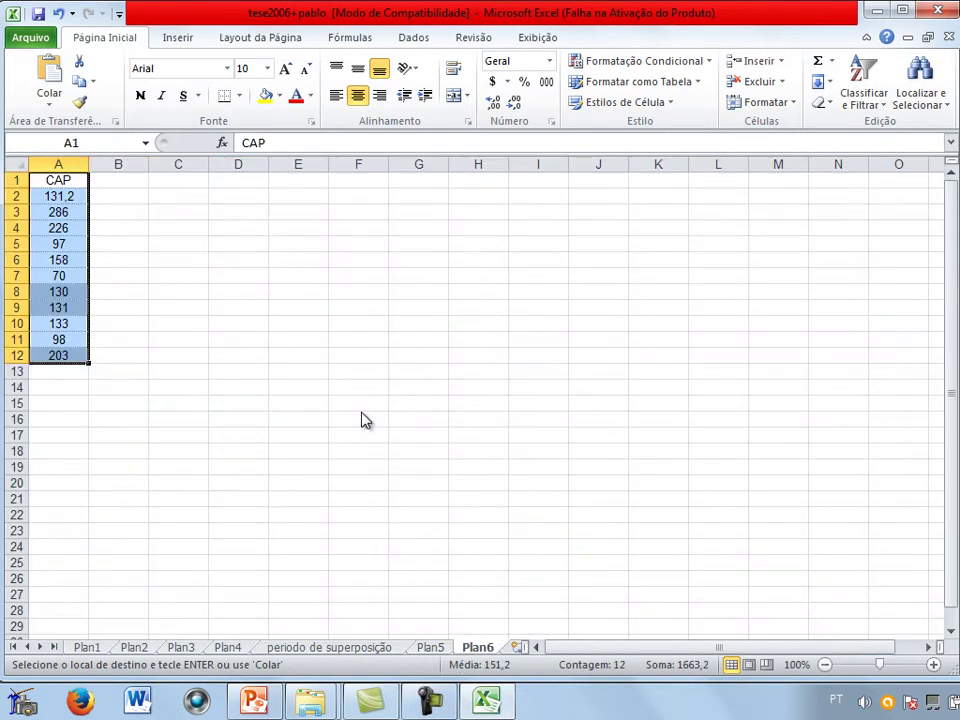
{"action": "key", "text": "Right"}
{"action": "key", "text": "ctrl+v"}
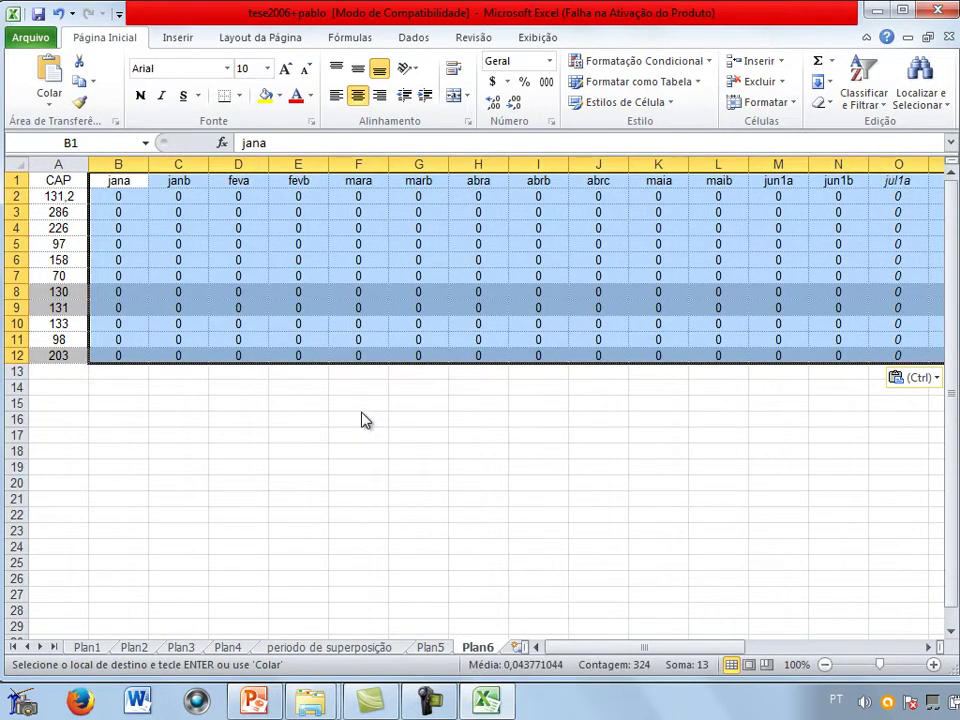
- Insert an empty column between the CAP column and the jana column
{"action": "key", "text": "ctrl+space"}
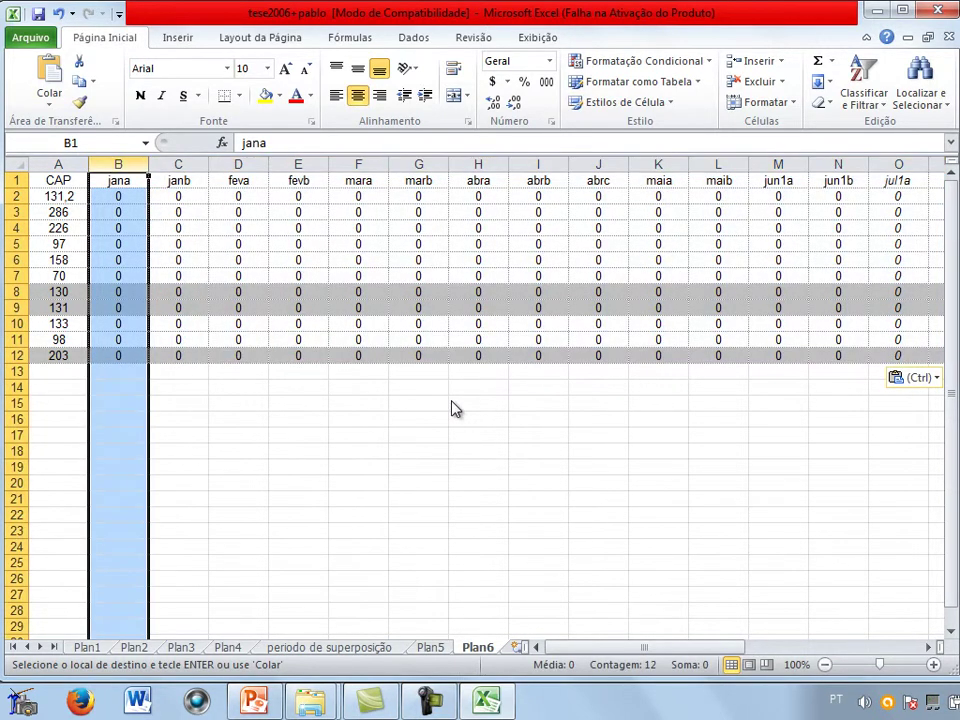
{"action": "key", "text": "shift+F10"}
{"action": "key", "text": "Down"}
{"action": "key", "text": "Down"}
{"action": "key", "text": "Down"}
{"action": "key", "text": "Down"}
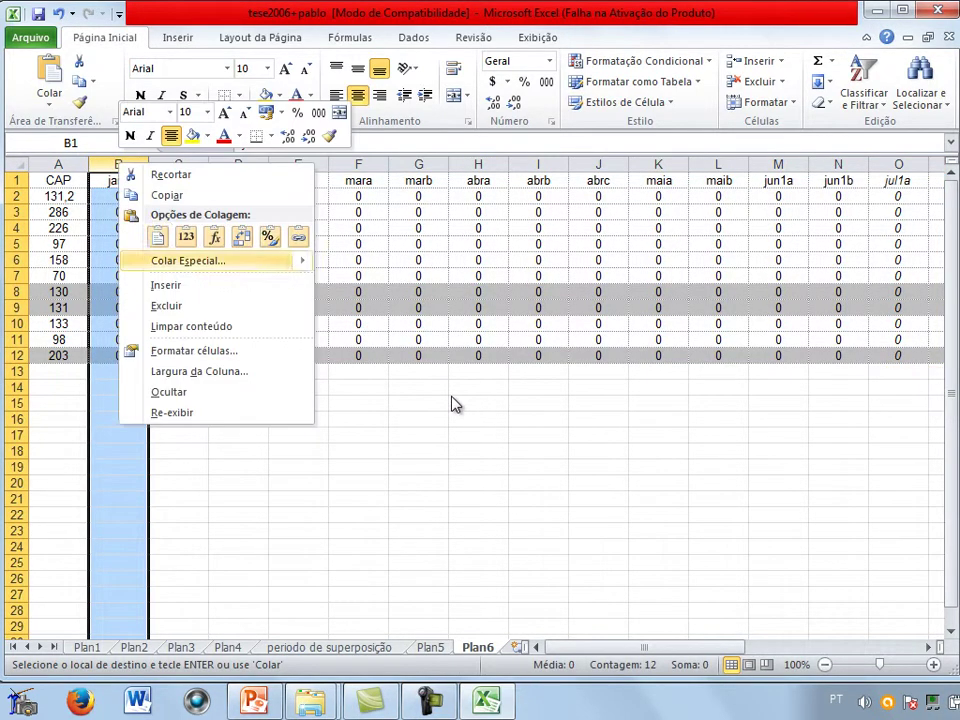
{"action": "key", "text": "Return"}
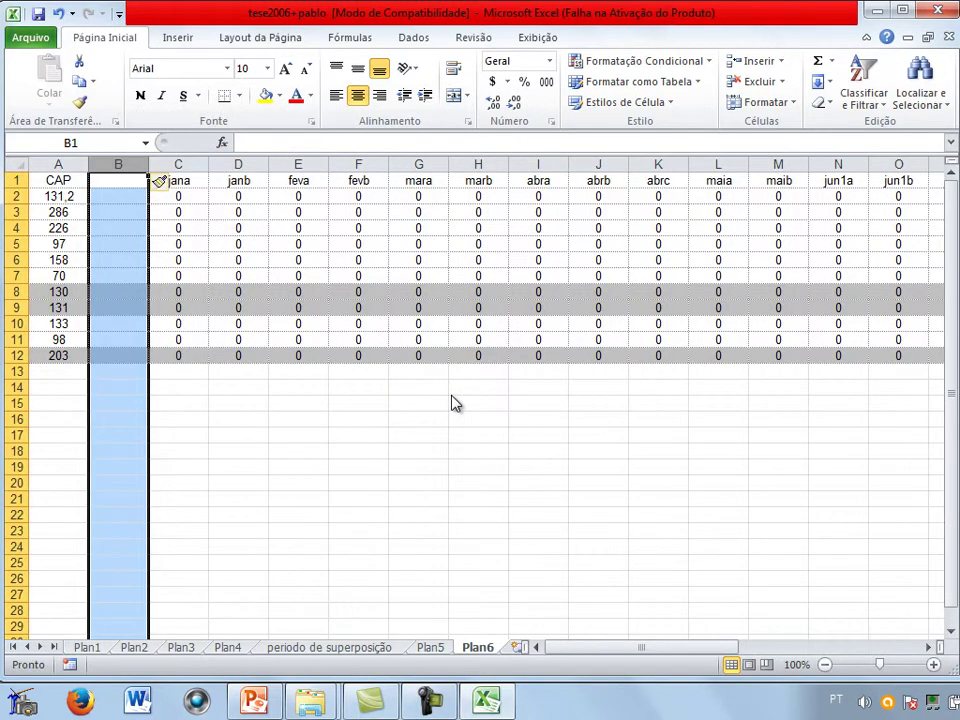
- Enter the header "produção" in cell B1 of the empty column
{"action": "key", "text": "Up"}
{"action": "type", "text": "soma"}
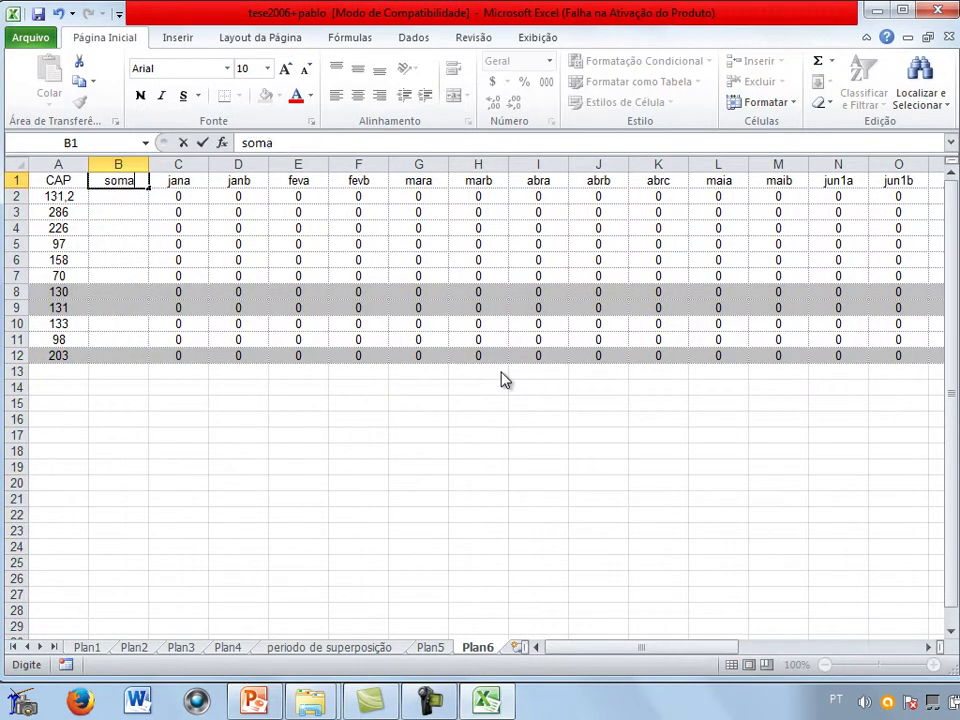
{"action": "key", "text": "BackSpace"}
{"action": "key", "text": "BackSpace"}
{"action": "key", "text": "BackSpace"}
{"action": "key", "text": "BackSpace"}
{"action": "type", "text": "por"}
{"action": "key", "text": "BackSpace"}
{"action": "key", "text": "BackSpace"}
{"action": "key", "text": "BackSpace"}
{"action": "type", "text": "produçõ"}
{"action": "key", "text": "BackSpace"}
{"action": "type", "text": "ão"}
{"action": "key", "text": "Return"}
{"action": "key", "text": "Up"}
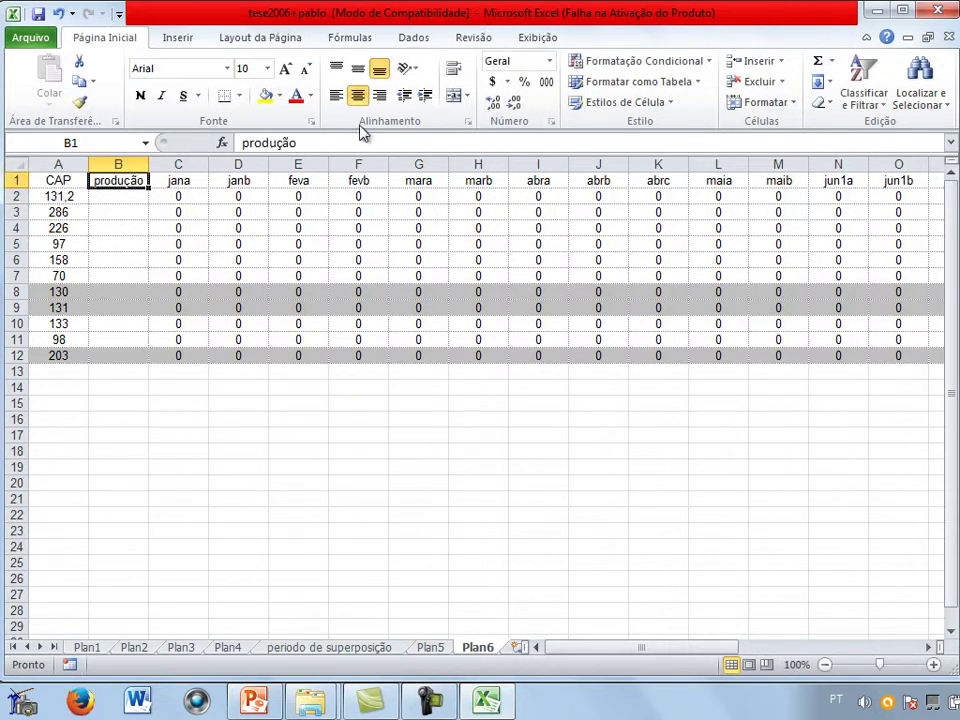
- Enter a SOMA formula in cell B2 that adds up the monthly records in C2:AC2
{"action": "scroll", "coordinate": [432, 60], "scroll_direction": "up", "scroll_amount": 3, "text": "ctrl"}
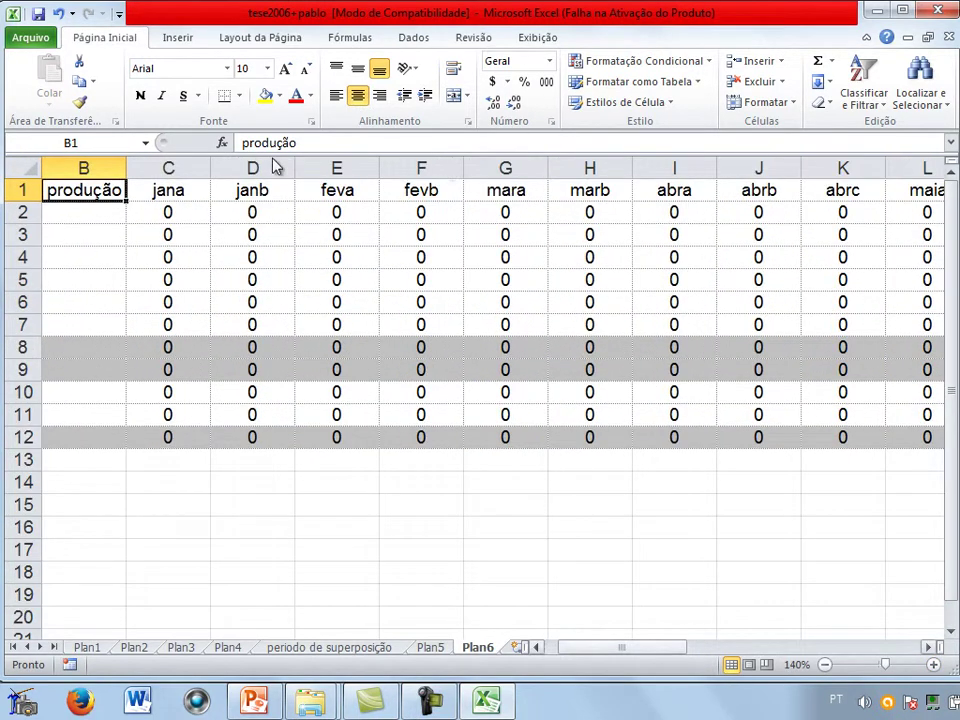
{"action": "scroll", "coordinate": [300, 172], "scroll_direction": "left", "scroll_amount": 1}
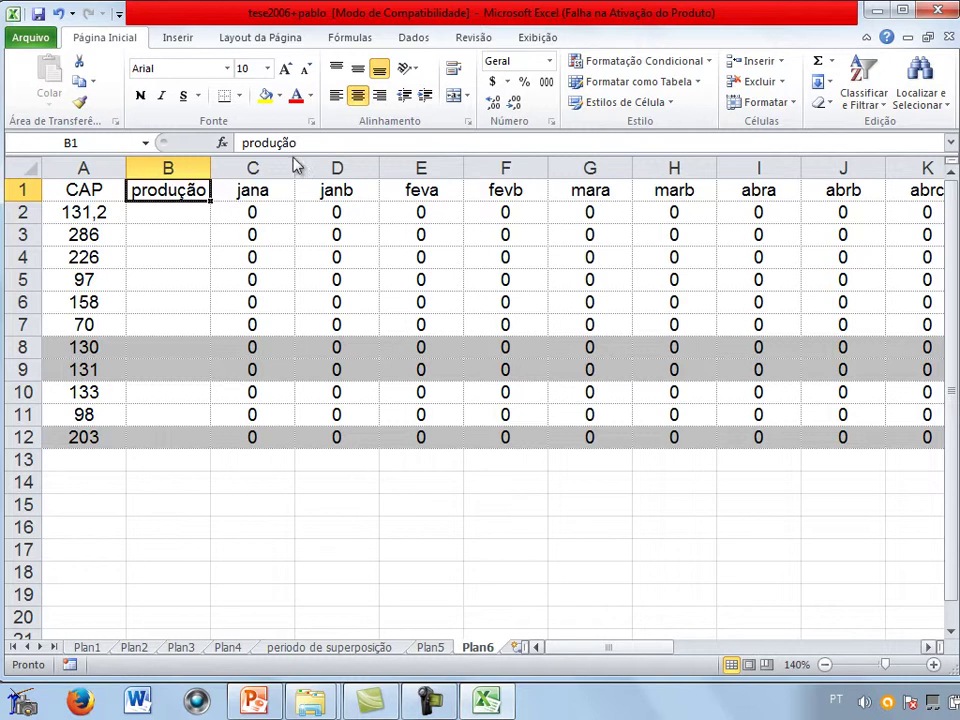
{"action": "key", "text": "Return"}
{"action": "type", "text": "="}
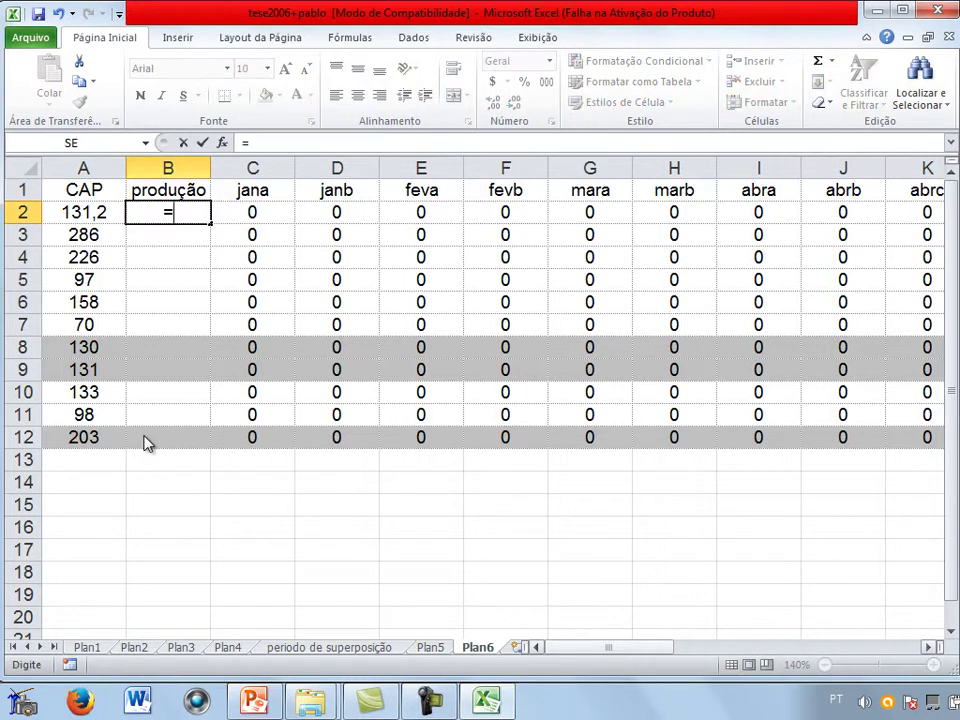
{"action": "type", "text": "soma"}
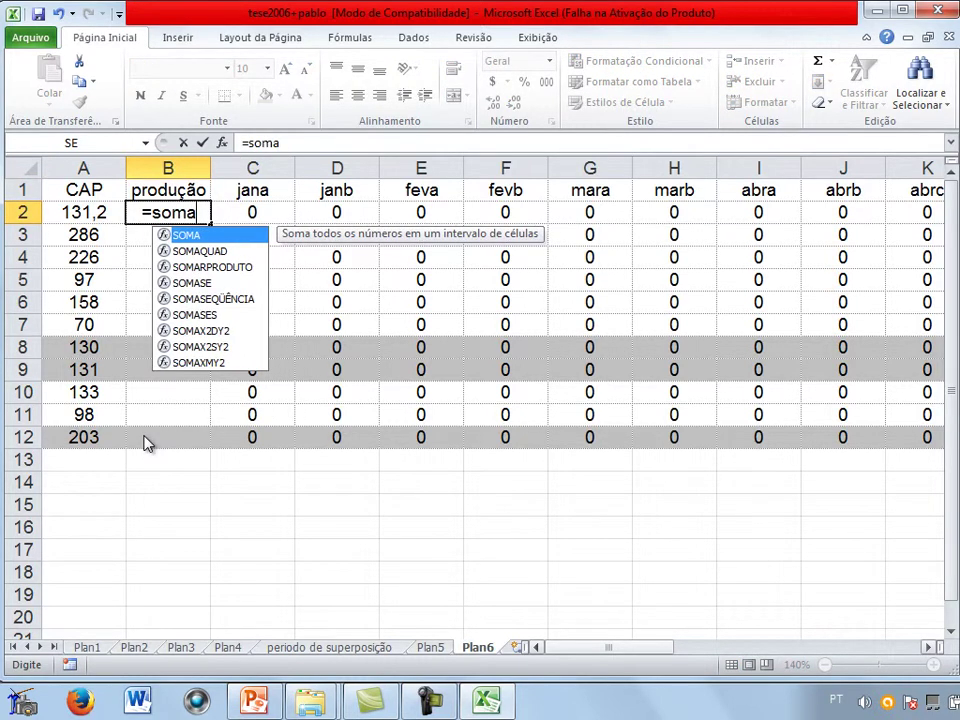
{"action": "type", "text": "("}
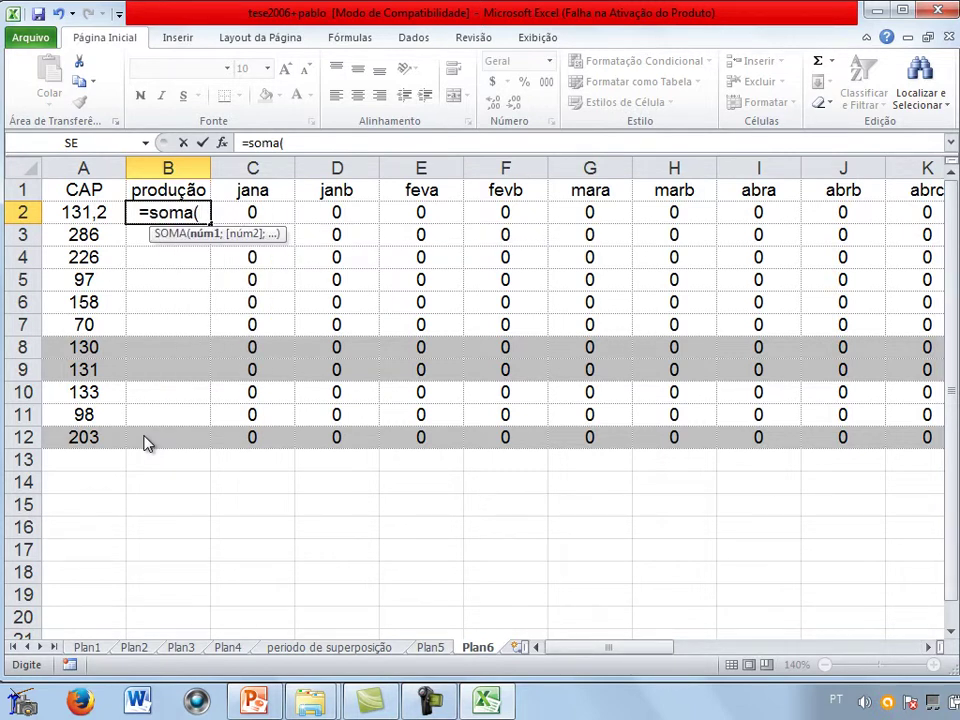
{"action": "key", "text": "Right"}
{"action": "key", "text": "shift+Right"}
{"action": "key", "text": "shift+Right"}
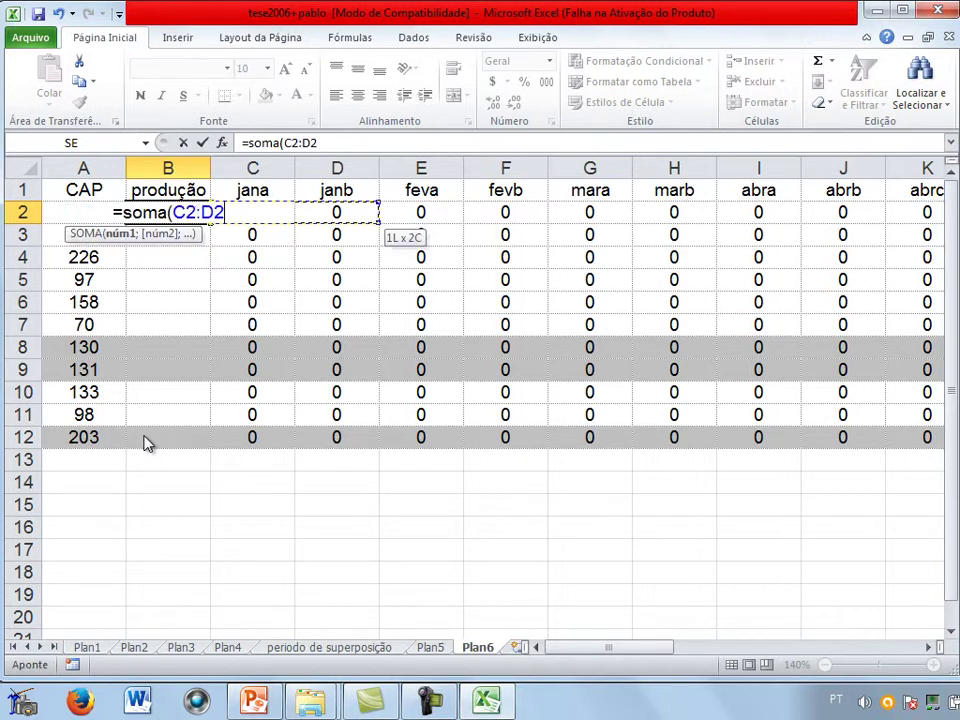
{"action": "key", "text": "shift+Right"}
{"action": "key", "text": "shift+Right"}
{"action": "key", "text": "shift+Right"}
{"action": "key", "text": "shift+Right"}
{"action": "key", "text": "shift+Right"}
{"action": "key", "text": "shift+Right"}
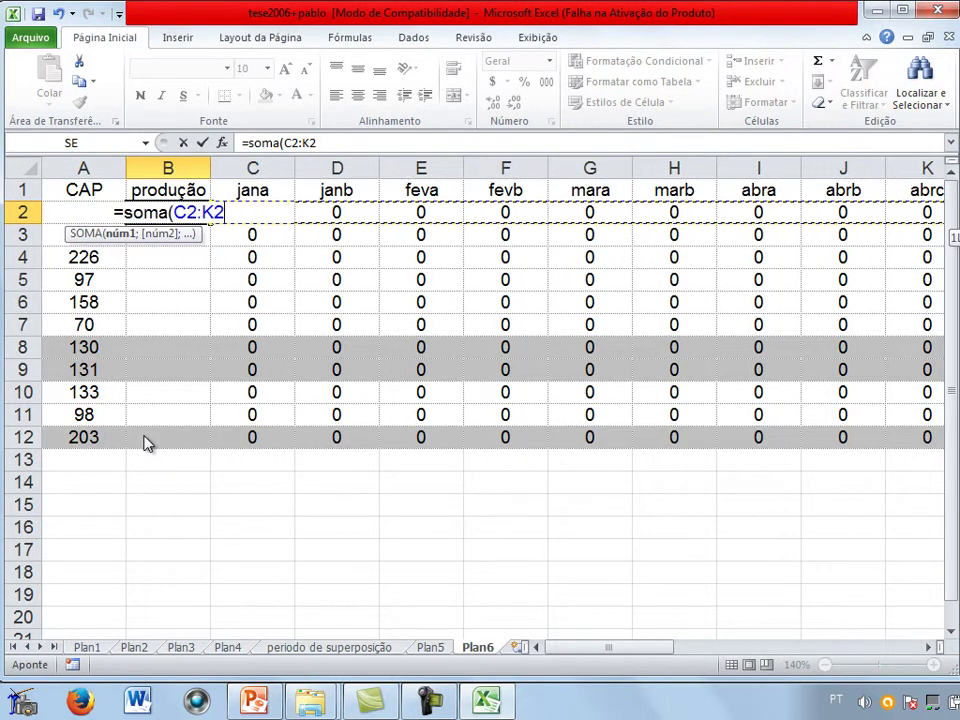
{"action": "key", "text": "shift+Right"}
{"action": "key", "text": "shift+Right"}
{"action": "key", "text": "shift+Right"}
{"action": "key", "text": "shift+Right"}
{"action": "key", "text": "shift+Right"}
{"action": "key", "text": "shift+Right"}
{"action": "key", "text": "shift+Right"}
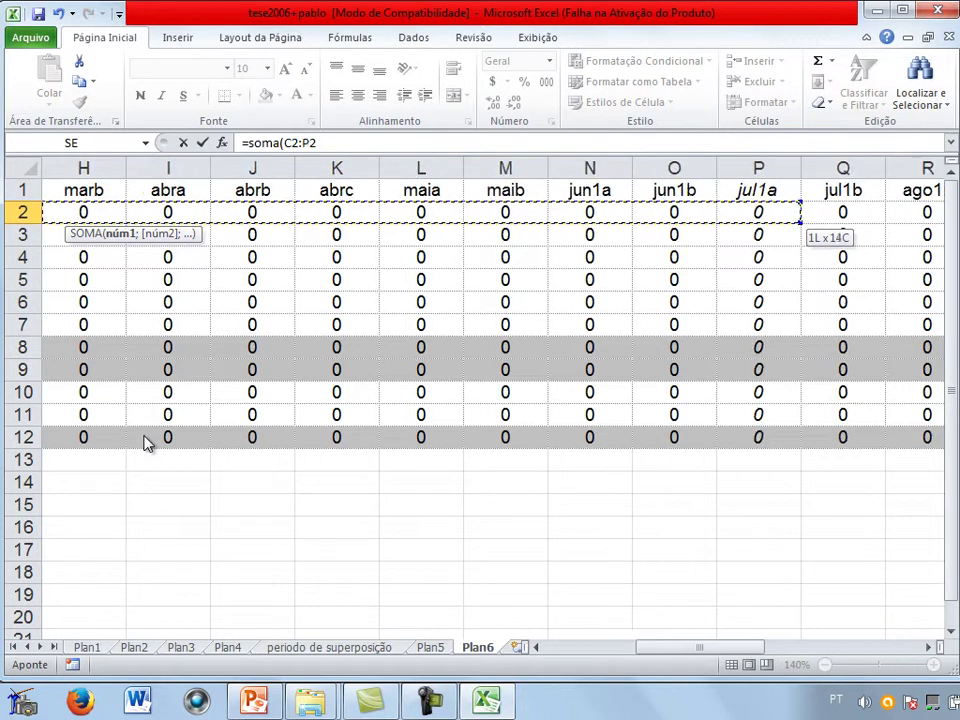
{"action": "key", "text": "shift+Right"}
{"action": "key", "text": "shift+Right"}
{"action": "key", "text": "shift+Right"}
{"action": "key", "text": "shift+Right"}
{"action": "key", "text": "shift+Right"}
{"action": "key", "text": "shift+Right"}
{"action": "key", "text": "shift+Right"}
{"action": "key", "text": "shift+Right"}
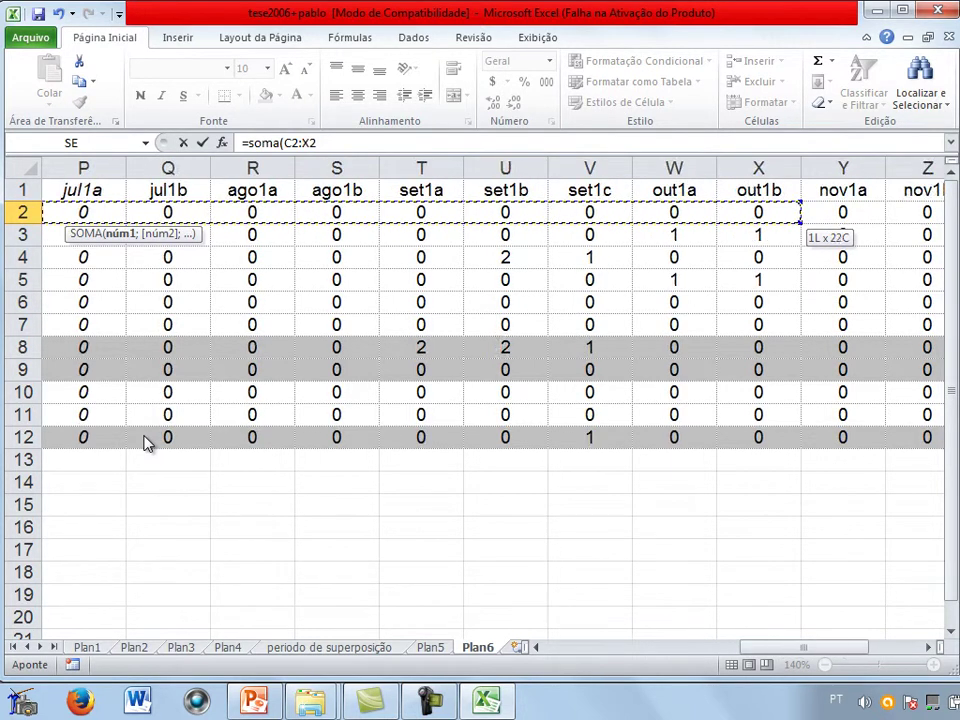
{"action": "key", "text": "shift+Right"}
{"action": "key", "text": "shift+Right"}
{"action": "key", "text": "shift+Right"}
{"action": "key", "text": "shift+Down"}
{"action": "key", "text": "shift+Up"}
{"action": "key", "text": "Return"}
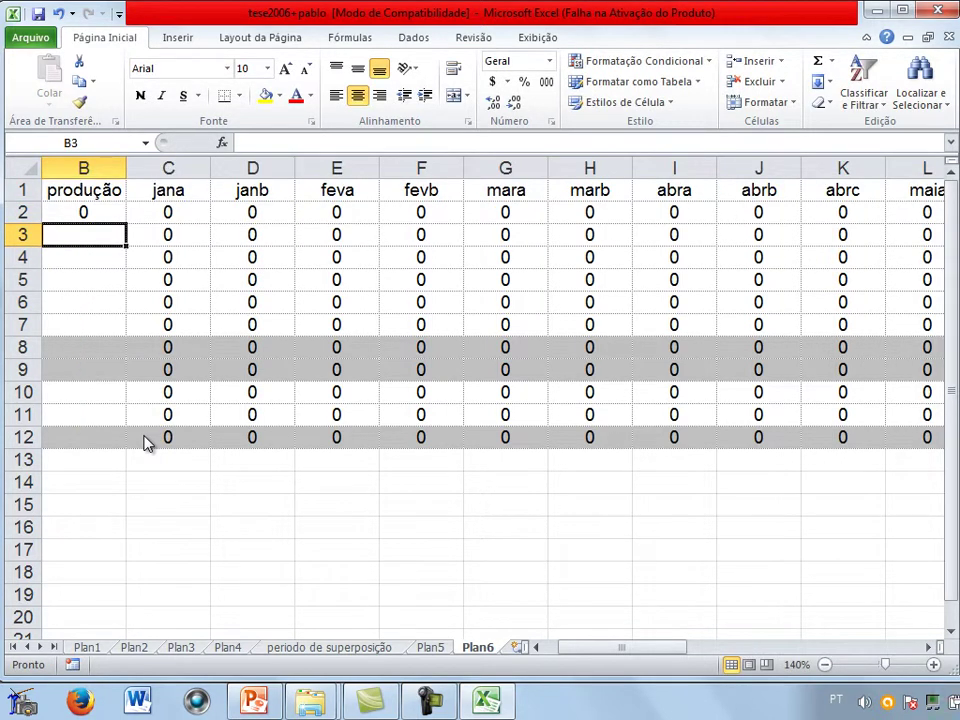
- Check the range of the sum formula in B2 and fill it down through B12
{"action": "scroll", "coordinate": [145, 443], "scroll_direction": "left", "scroll_amount": 1}
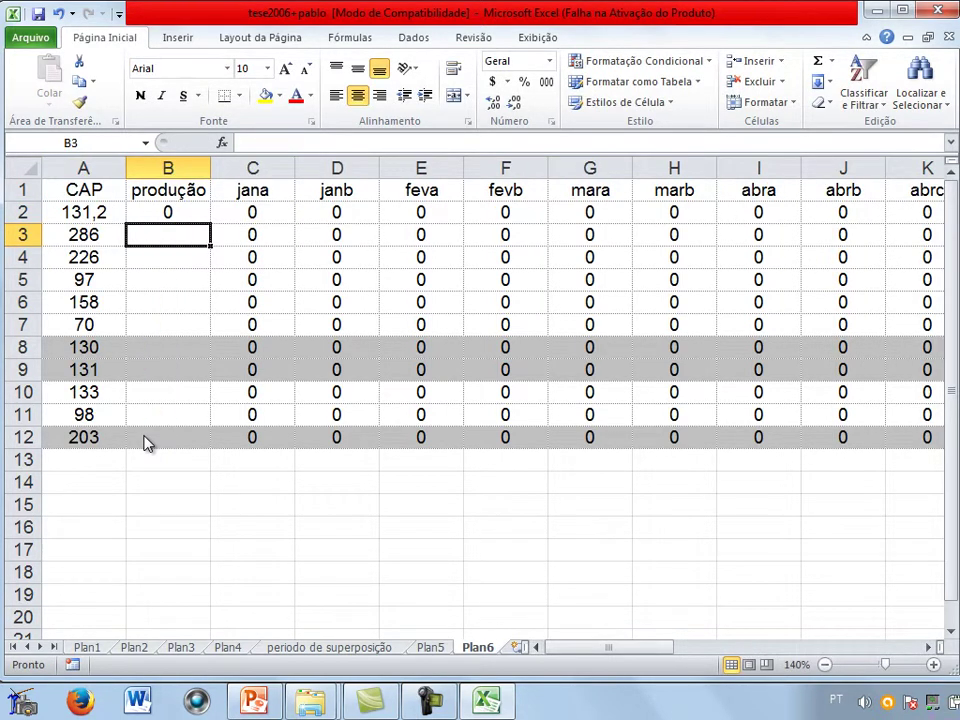
{"action": "key", "text": "Up"}
{"action": "key", "text": "F2"}
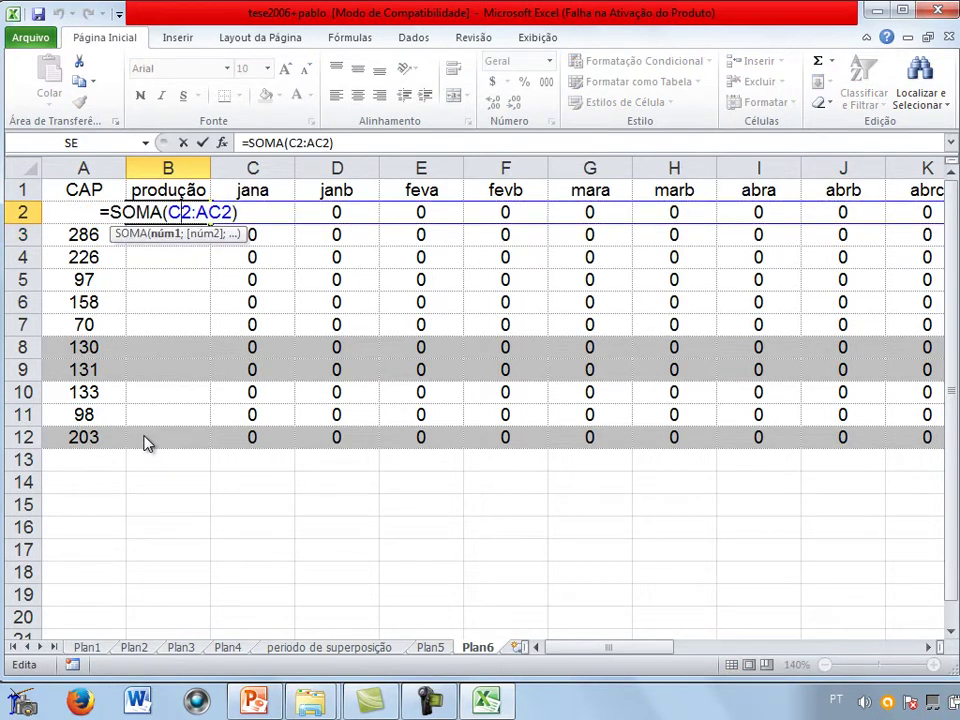
{"action": "scroll", "coordinate": [145, 443], "scroll_direction": "right", "scroll_amount": 10}
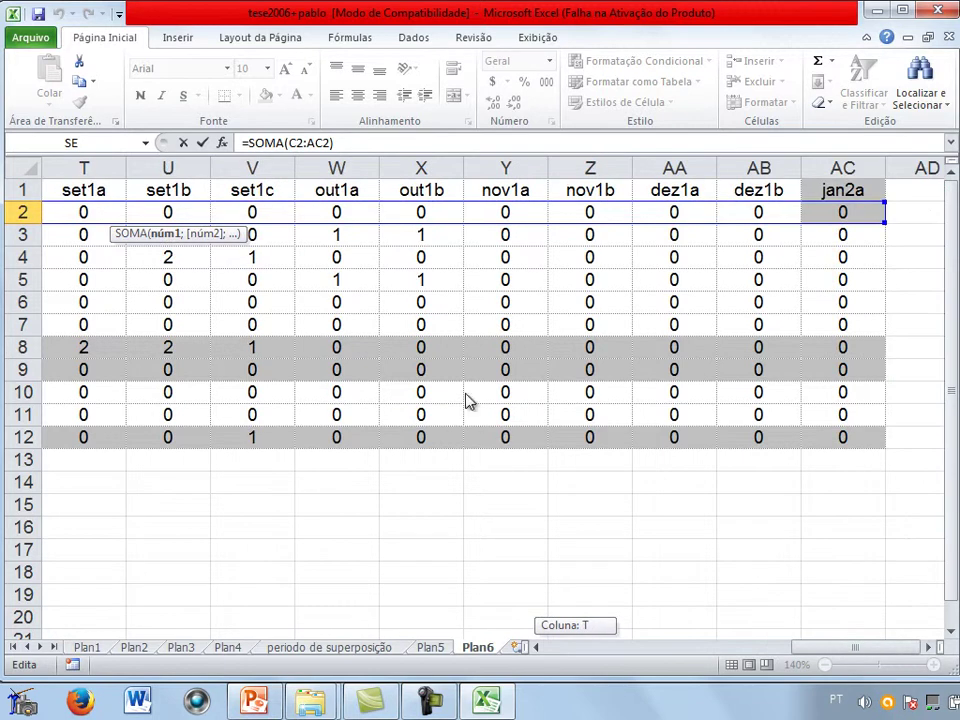
{"action": "scroll", "coordinate": [443, 368], "scroll_direction": "left", "scroll_amount": 10}
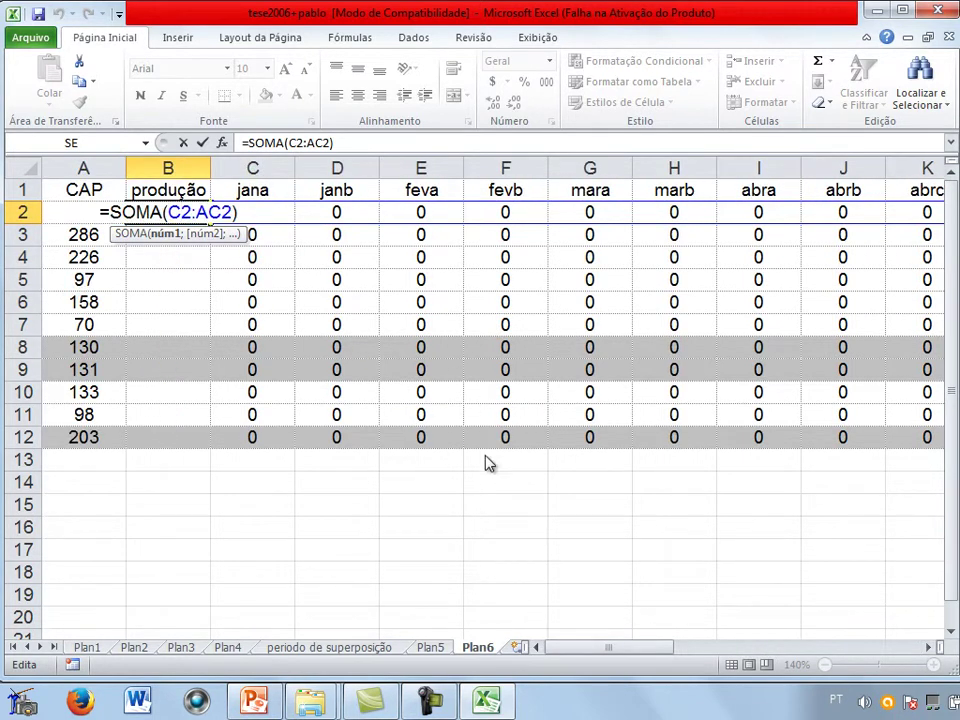
{"action": "key", "text": "Return"}
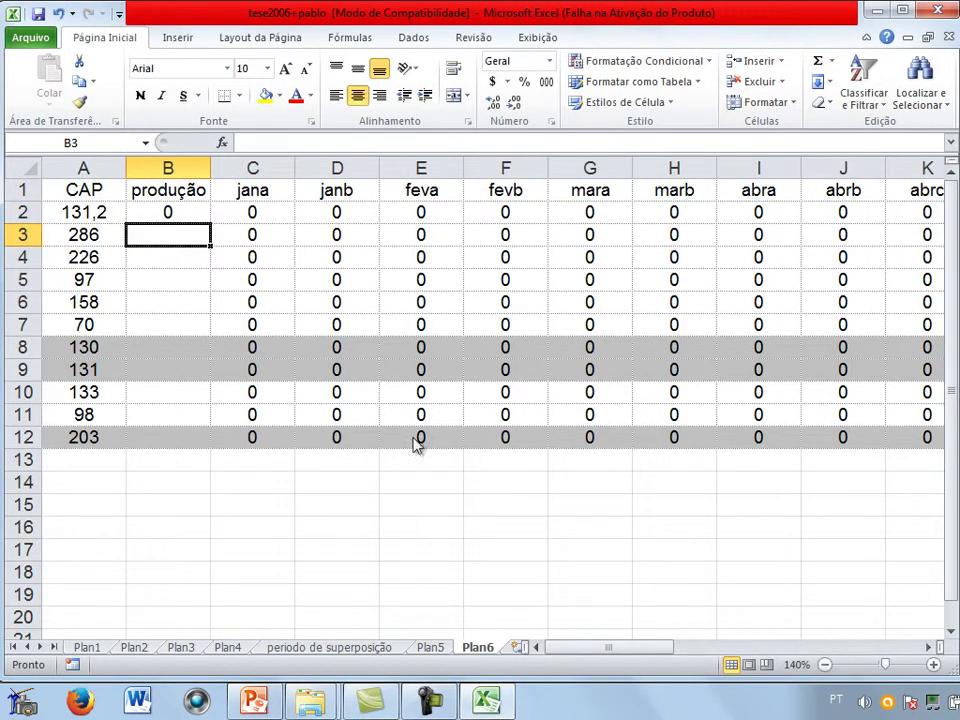
{"action": "key", "text": "Up"}
{"action": "left_click_drag", "start_coordinate": [210, 223], "coordinate": [252, 453]}
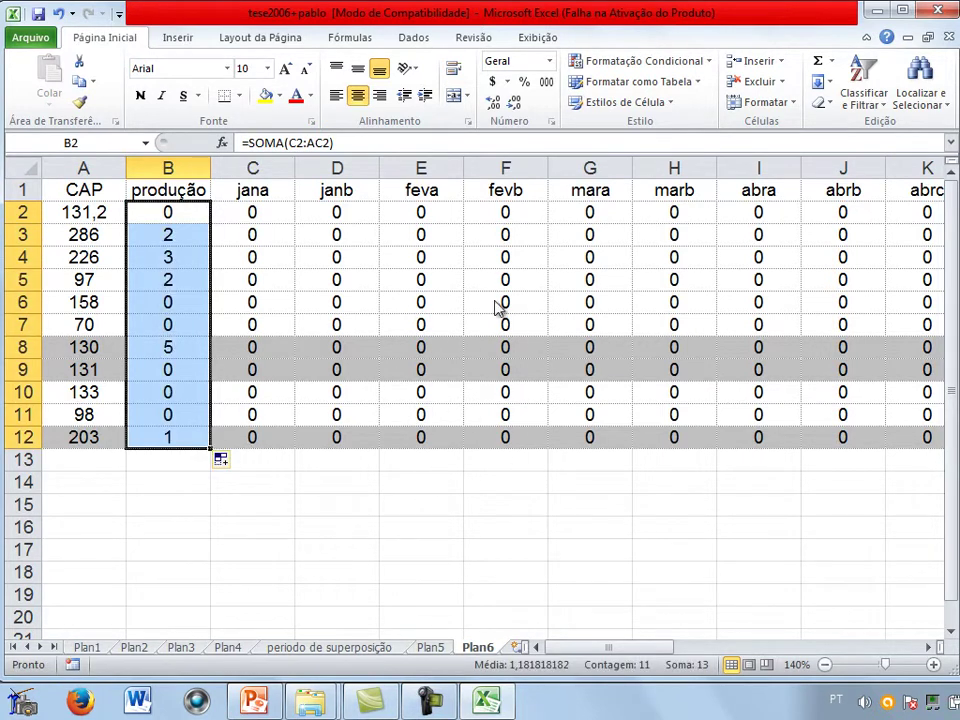
- Examine the sum formula in cell B8 against the monthly records it covers in row 8
{"action": "key", "text": "Down"}
{"action": "key", "text": "Down"}
{"action": "key", "text": "Down"}
{"action": "key", "text": "Down"}
{"action": "key", "text": "Down"}
{"action": "key", "text": "Down"}
{"action": "key", "text": "F2"}
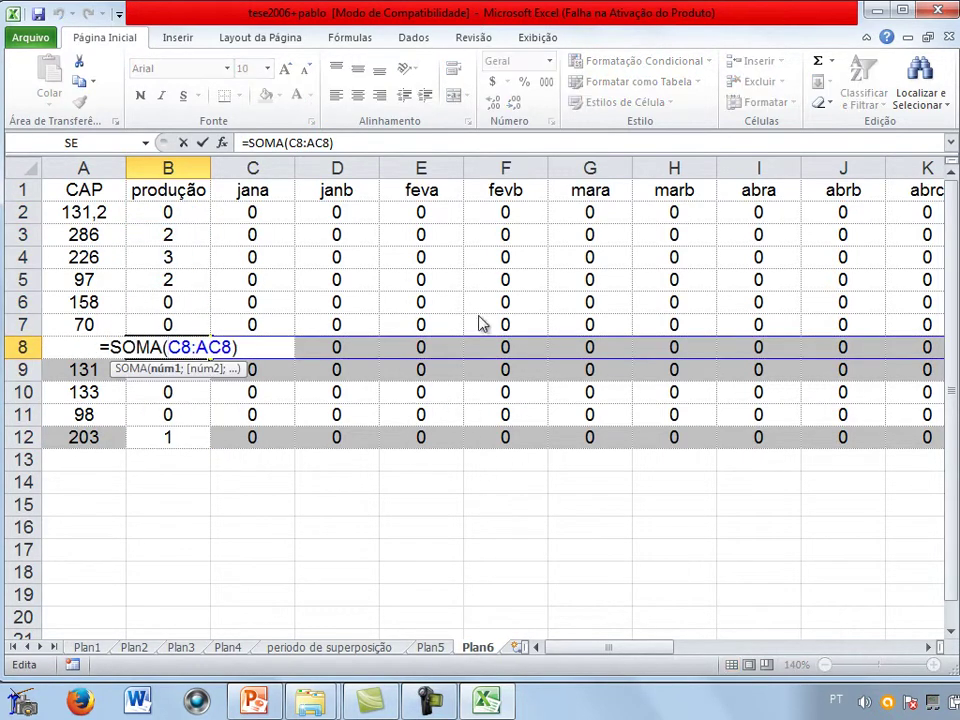
{"action": "scroll", "coordinate": [461, 433], "scroll_direction": "right", "scroll_amount": 6}
{"action": "scroll", "coordinate": [470, 425], "scroll_direction": "right", "scroll_amount": 13}
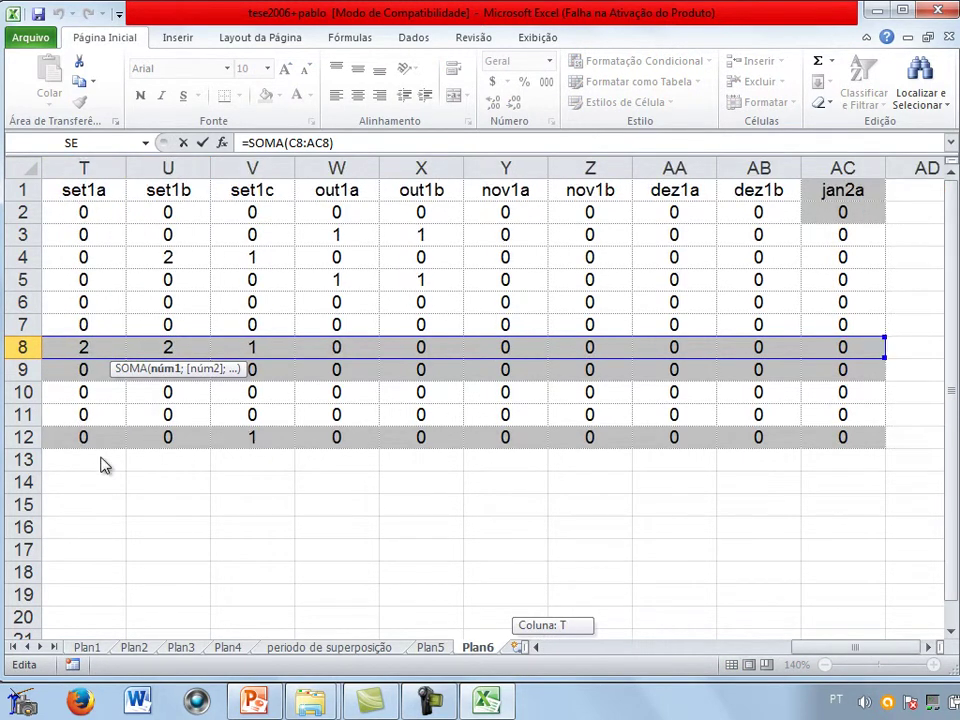
{"action": "scroll", "coordinate": [104, 464], "scroll_direction": "left", "scroll_amount": 19}
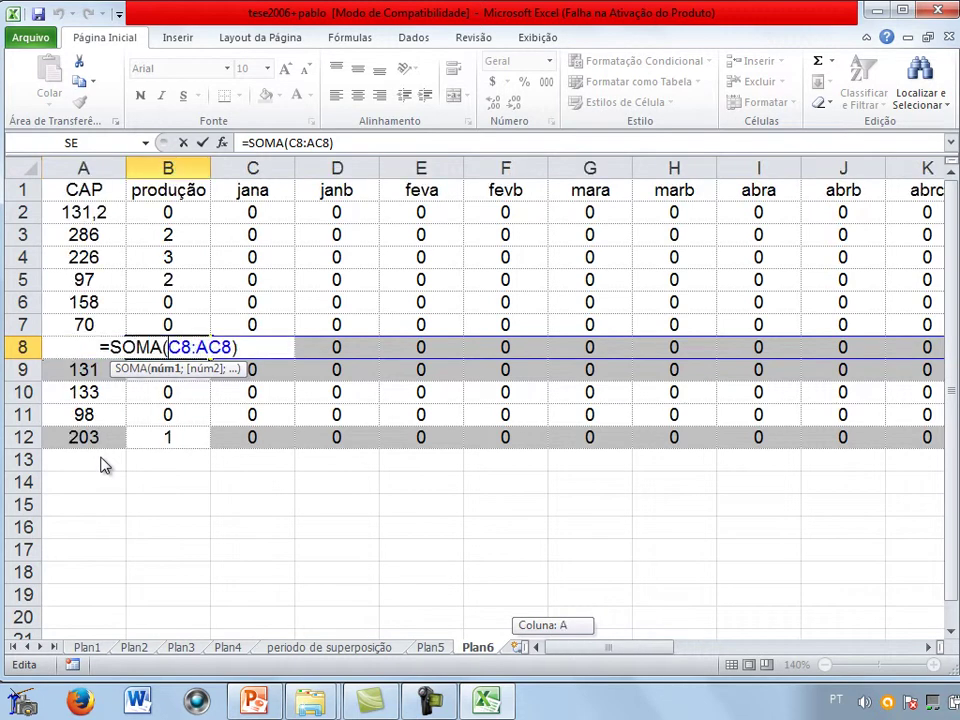
{"action": "key", "text": "Return"}
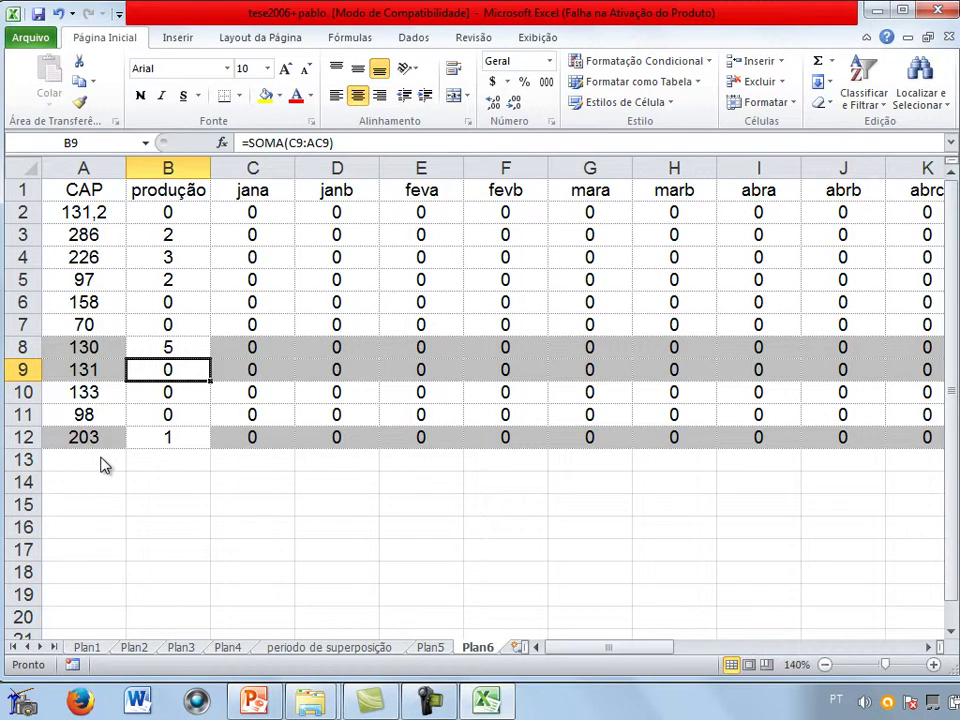
- Insert a markers-only scatter chart of the CAP and produção columns from range A1:B12
{"action": "key", "text": "ctrl+Home"}
{"action": "key", "text": "shift+Right"}
{"action": "key", "text": "shift+Down"}
{"action": "key", "text": "shift+Down"}
{"action": "key", "text": "shift+Down"}
{"action": "key", "text": "shift+Down"}
{"action": "key", "text": "shift+Down"}
{"action": "key", "text": "shift+Down"}
{"action": "key", "text": "shift+Down"}
{"action": "key", "text": "shift+Down"}
{"action": "key", "text": "shift+Down"}
{"action": "key", "text": "shift+Down"}
{"action": "key", "text": "shift+Down"}
{"action": "key", "text": "shift+Down"}
{"action": "key", "text": "shift+Up"}
{"action": "key", "text": "alt"}
{"action": "key", "text": "t"}
{"action": "key", "text": "Down"}
{"action": "key", "text": "Down"}
{"action": "key", "text": "Down"}
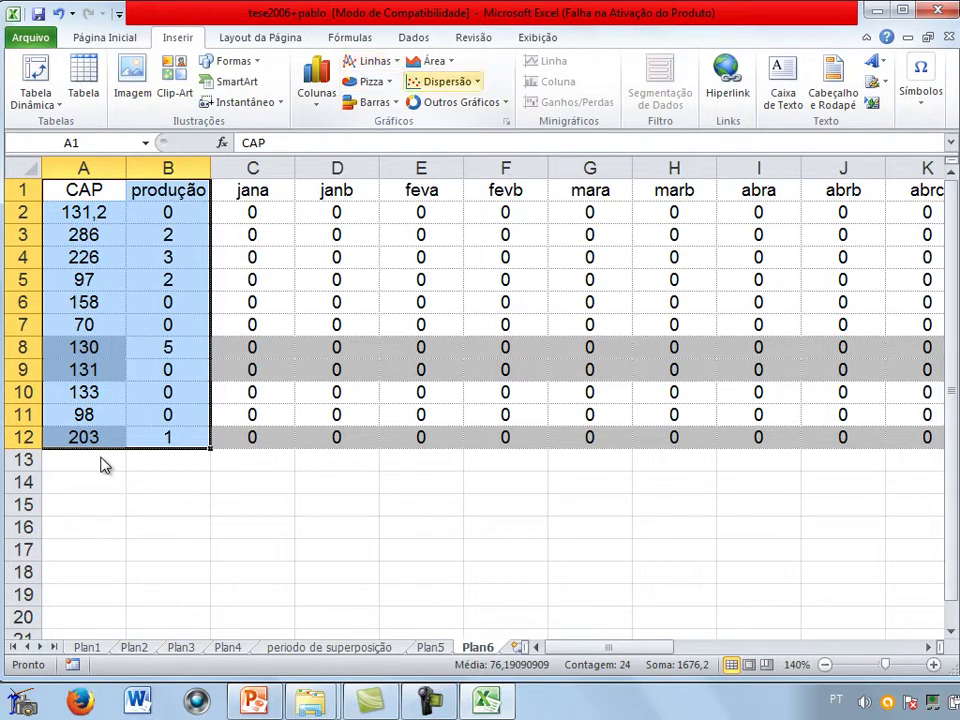
{"action": "key", "text": "Return"}
{"action": "key", "text": "Down"}
{"action": "key", "text": "Return"}
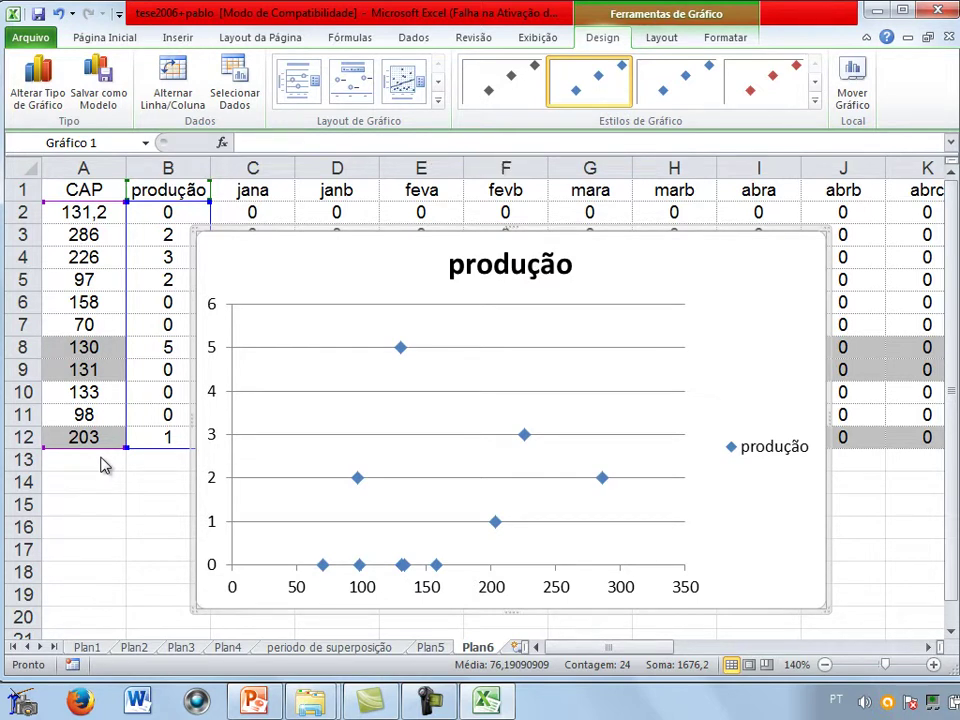
- Delete the legend and the horizontal gridlines from the produção scatter chart
{"action": "key", "text": "Up"}
{"action": "key", "text": "Delete"}
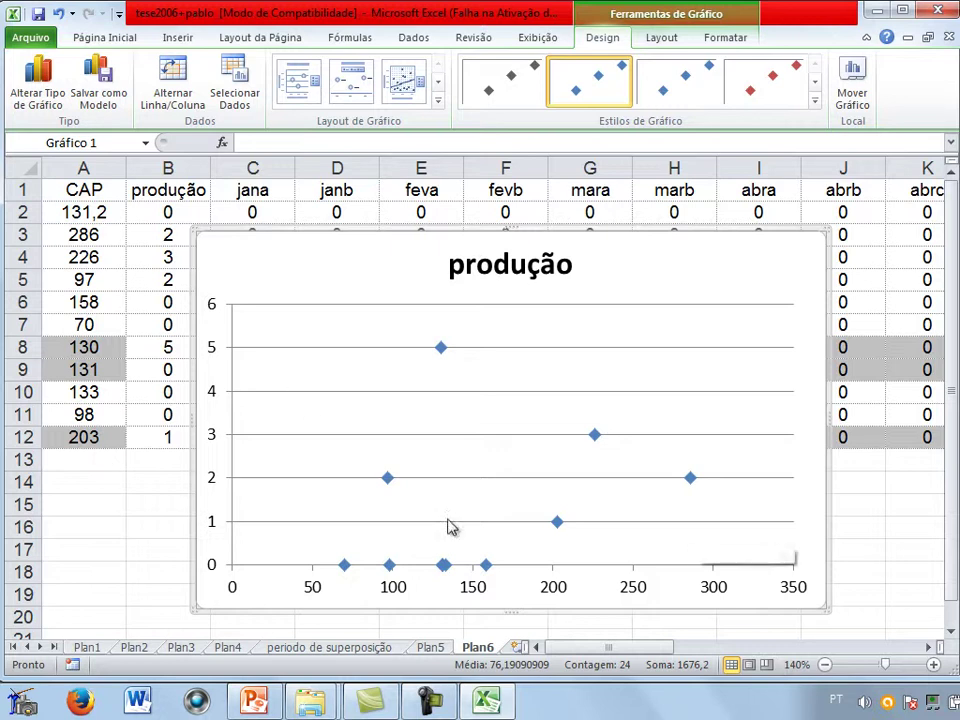
{"action": "left_click", "coordinate": [562, 348]}
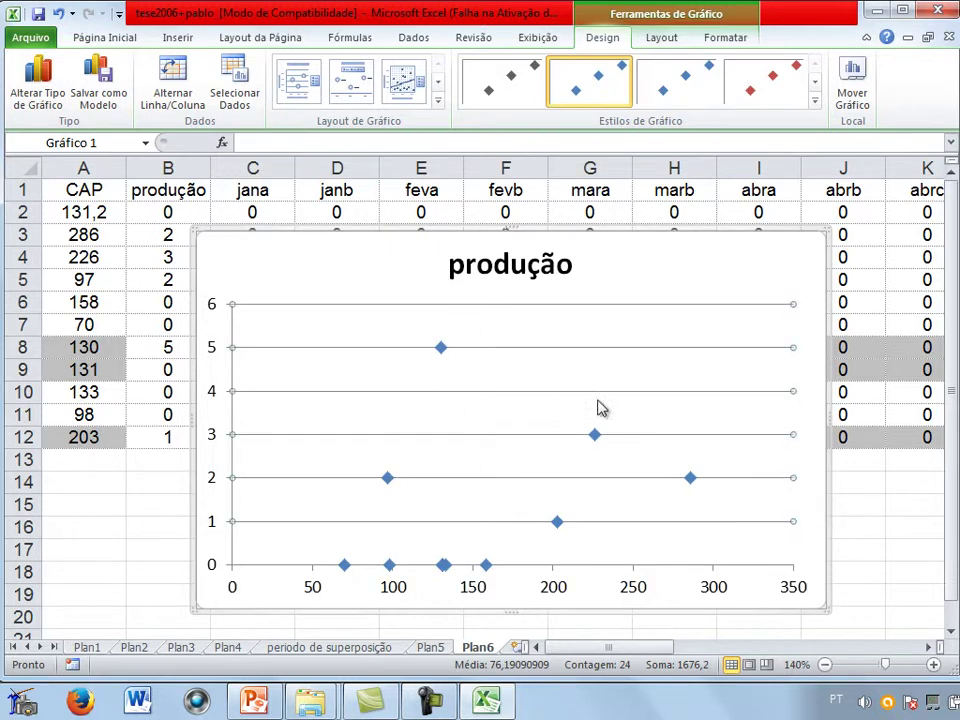
{"action": "key", "text": "Delete"}
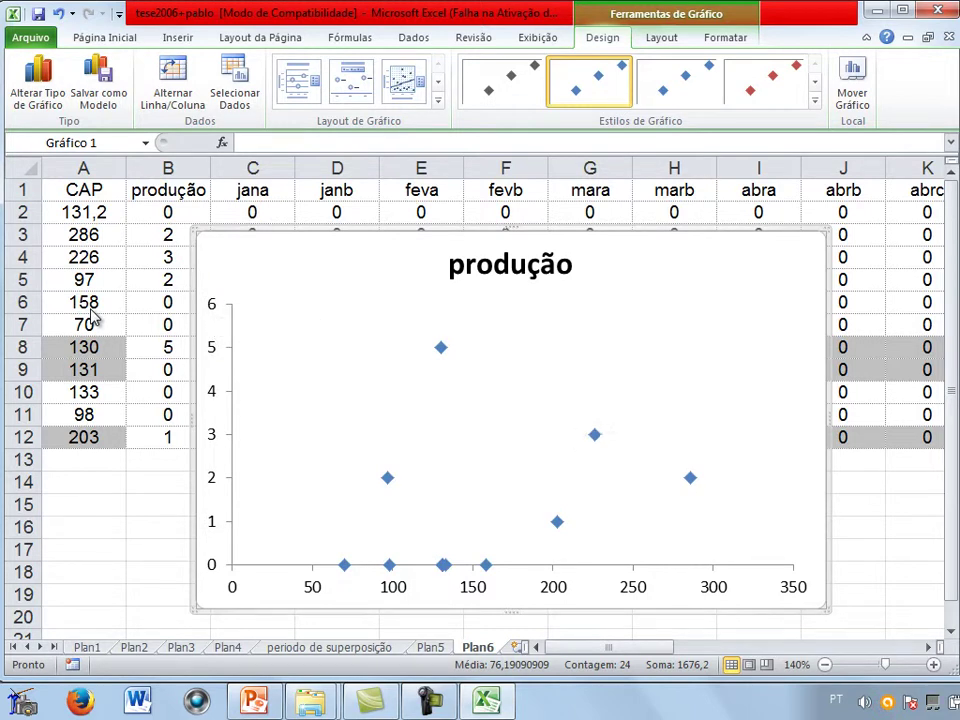
- Add a linear trendline to the produção series, displaying its equation and R-squared value on the chart
{"action": "right_click", "coordinate": [594, 434]}
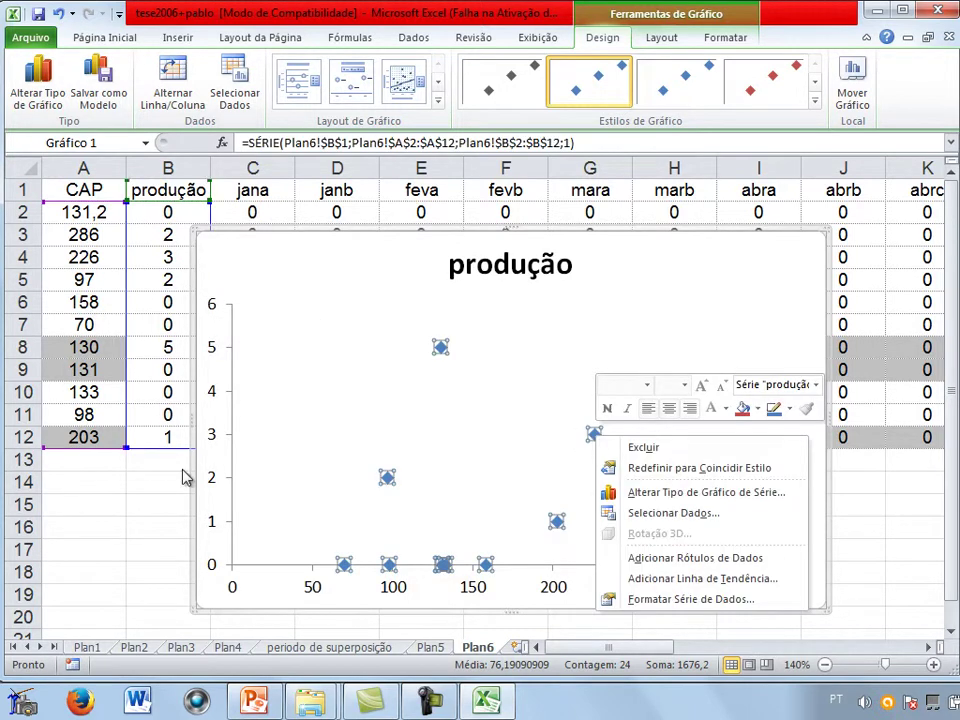
{"action": "key", "text": "Down"}
{"action": "key", "text": "Down"}
{"action": "key", "text": "Down"}
{"action": "key", "text": "Down"}
{"action": "key", "text": "Down"}
{"action": "key", "text": "Down"}
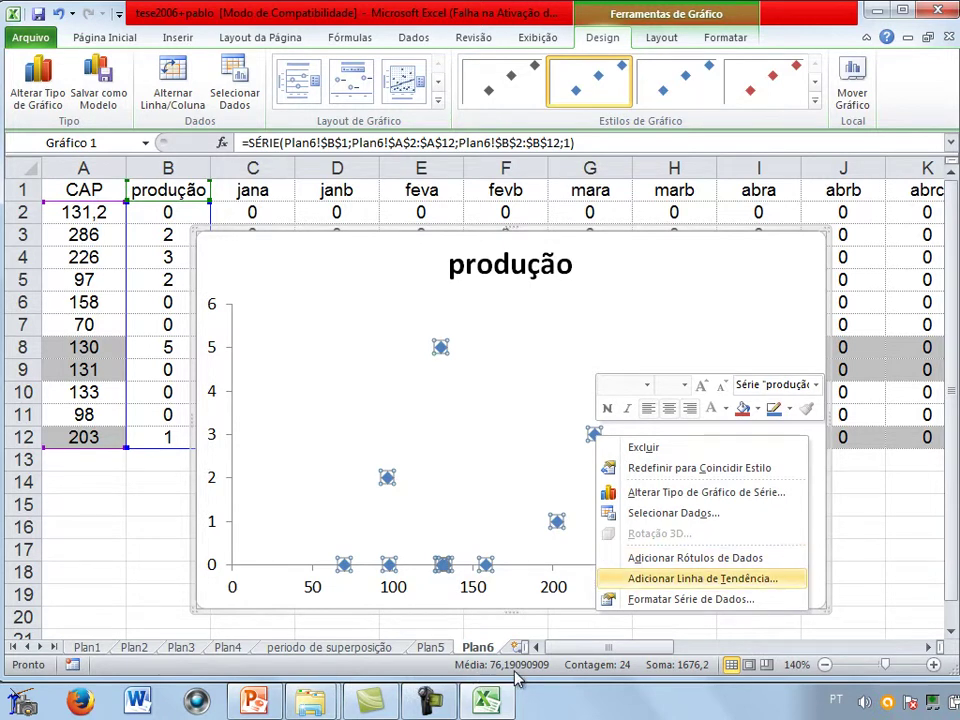
{"action": "key", "text": "Return"}
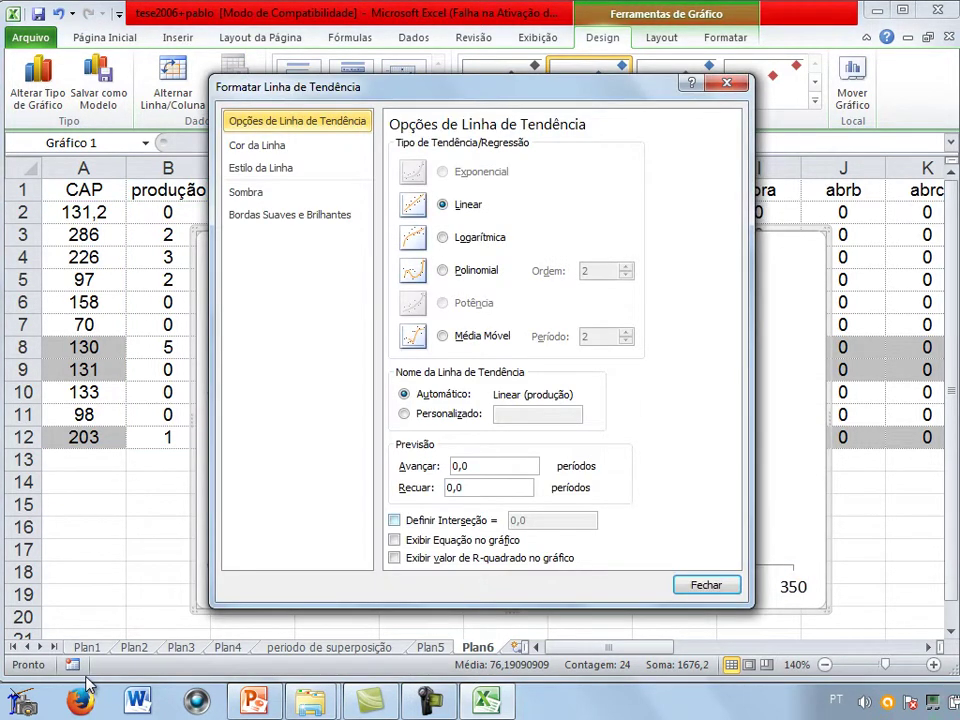
{"action": "key", "text": "alt+e"}
{"action": "key", "text": "alt+r"}
{"action": "key", "text": "Return"}
- Move the trendline equation label off the data points to the empty space beside the chart title
{"action": "key", "text": "Escape"}
{"action": "key", "text": "Up"}
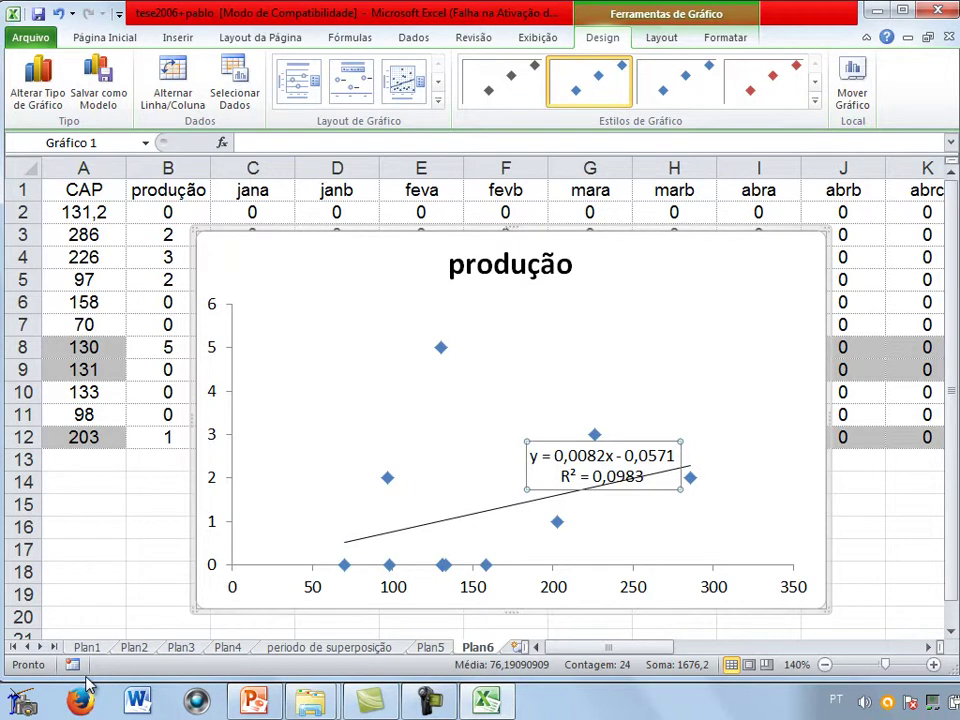
{"action": "key", "text": "Up"}
{"action": "key", "text": "Up"}
{"action": "key", "text": "Right"}
{"action": "key", "text": "Right"}
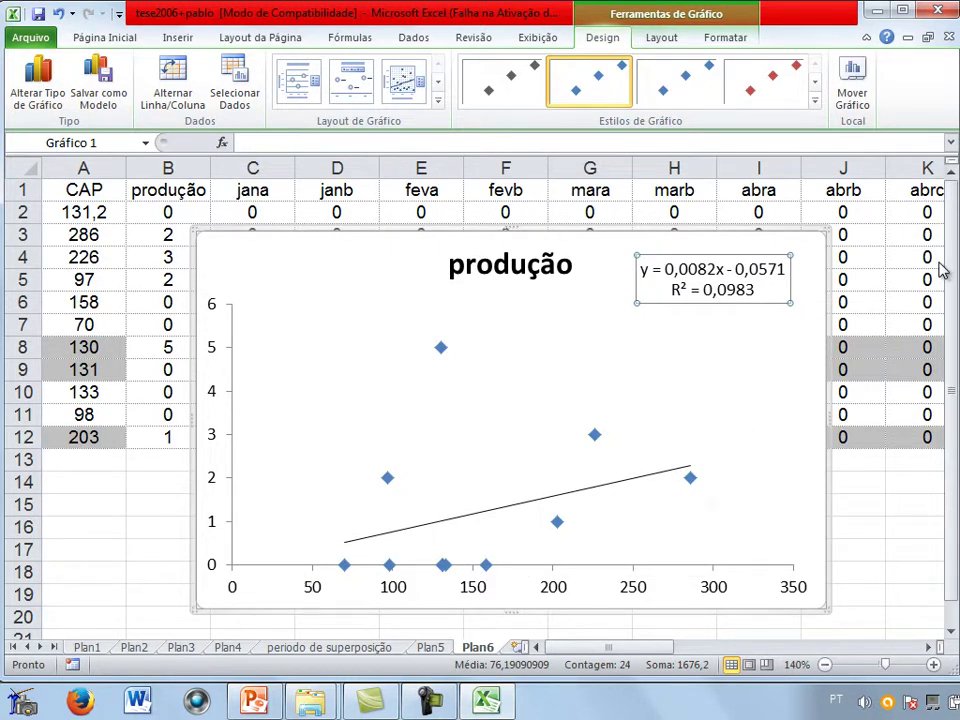
- Identify the outlying point at CAP 130 in the chart and clear its production total in cell B8
{"action": "mouse_move", "coordinate": [441, 347]}
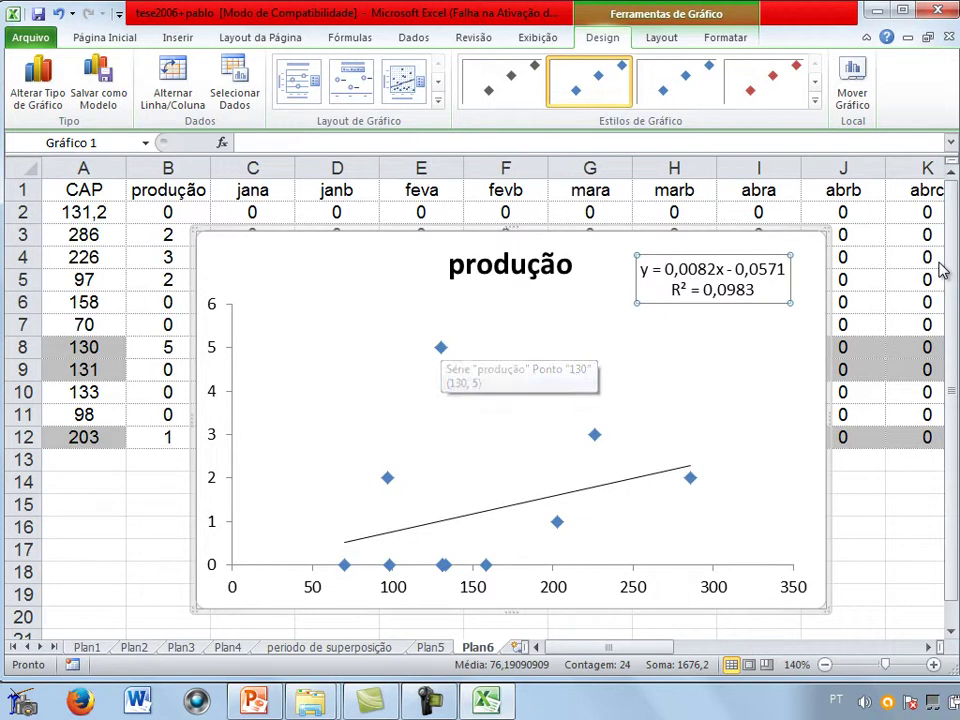
{"action": "key", "text": "Escape"}
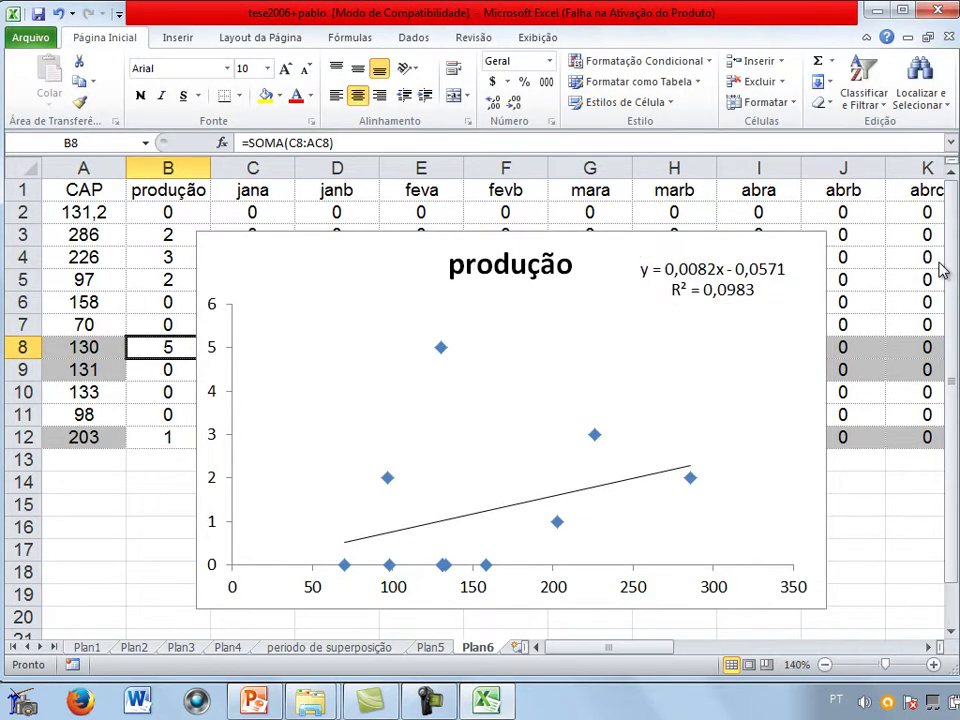
{"action": "key", "text": "Delete"}
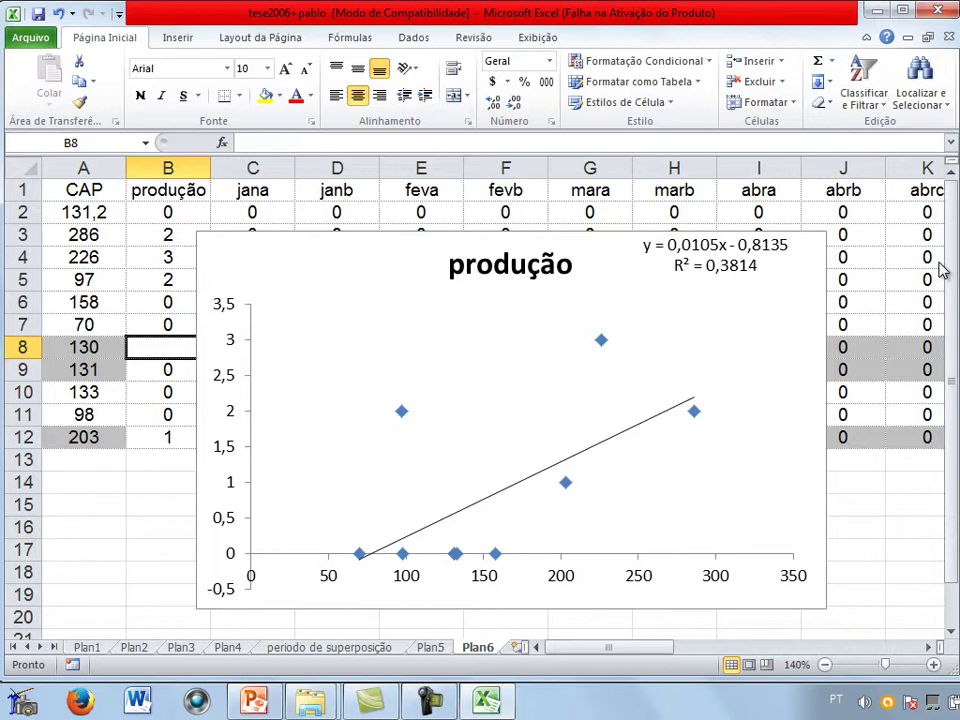
- Return to Plan1 and view the identification columns of the filtered species 7 records, back to column A
{"action": "key", "text": "ctrl+Page_Up"}
{"action": "key", "text": "ctrl+Page_Up"}
{"action": "key", "text": "ctrl+Page_Up"}
{"action": "key", "text": "ctrl+Page_Up"}
{"action": "key", "text": "ctrl+Page_Up"}
{"action": "key", "text": "ctrl+Page_Up"}
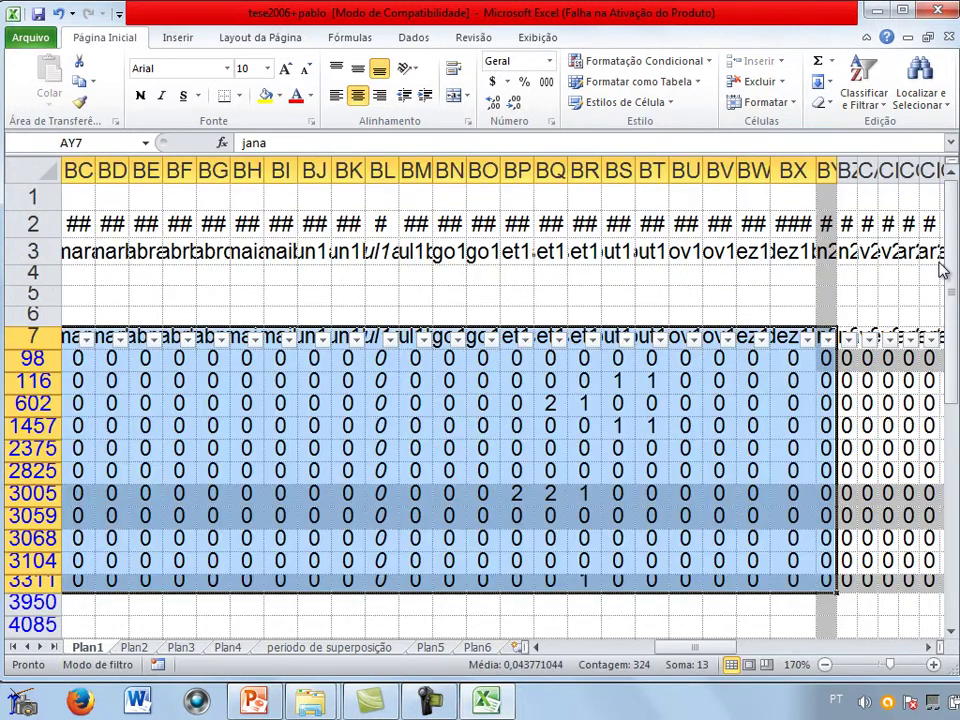
{"action": "key", "text": "Left"}
{"action": "key", "text": "Left"}
{"action": "key", "text": "Left"}
{"action": "key", "text": "Left"}
{"action": "key", "text": "Left"}
{"action": "key", "text": "Left"}
{"action": "key", "text": "Left"}
{"action": "key", "text": "Left"}
{"action": "key", "text": "Left"}
{"action": "key", "text": "Left"}
{"action": "key", "text": "Left"}
{"action": "key", "text": "Left"}
{"action": "key", "text": "Left"}
{"action": "key", "text": "Left"}
{"action": "key", "text": "Left"}
{"action": "key", "text": "Left"}
{"action": "key", "text": "Left"}
{"action": "key", "text": "Left"}
{"action": "key", "text": "Left"}
{"action": "key", "text": "Left"}
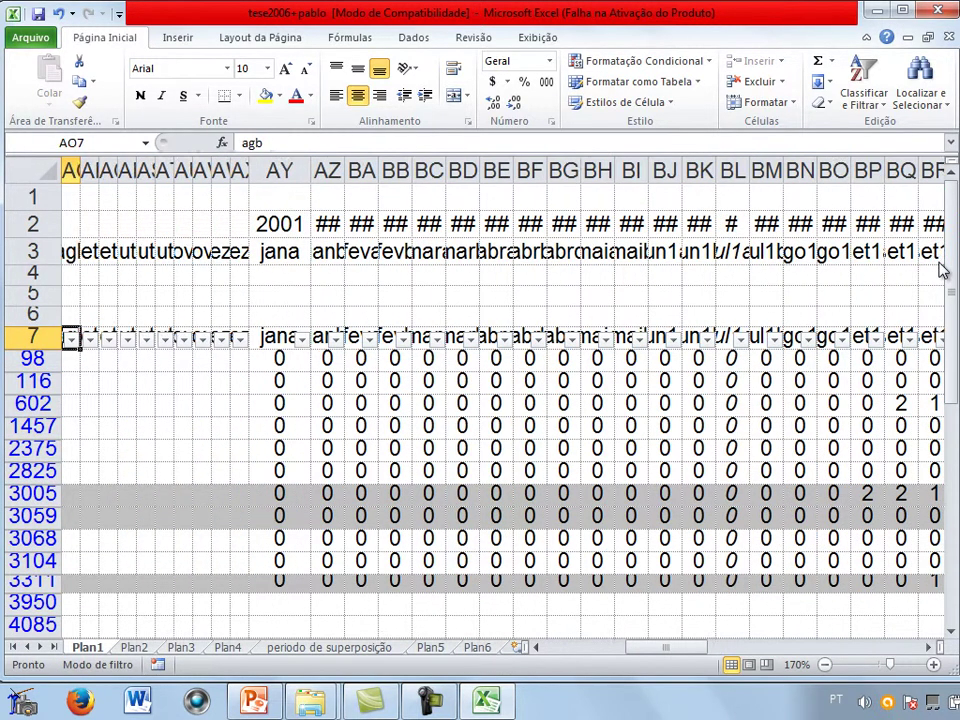
{"action": "key", "text": "Left"}
{"action": "key", "text": "Left"}
{"action": "key", "text": "Left"}
{"action": "key", "text": "Left"}
{"action": "key", "text": "Left"}
{"action": "key", "text": "Left"}
{"action": "key", "text": "Left"}
{"action": "key", "text": "Left"}
{"action": "key", "text": "Left"}
{"action": "key", "text": "Left"}
{"action": "key", "text": "Left"}
{"action": "key", "text": "Down"}
{"action": "key", "text": "Down"}
{"action": "key", "text": "Down"}
{"action": "key", "text": "Down"}
{"action": "key", "text": "Down"}
{"action": "key", "text": "Down"}
{"action": "key", "text": "Down"}
{"action": "key", "text": "Down"}
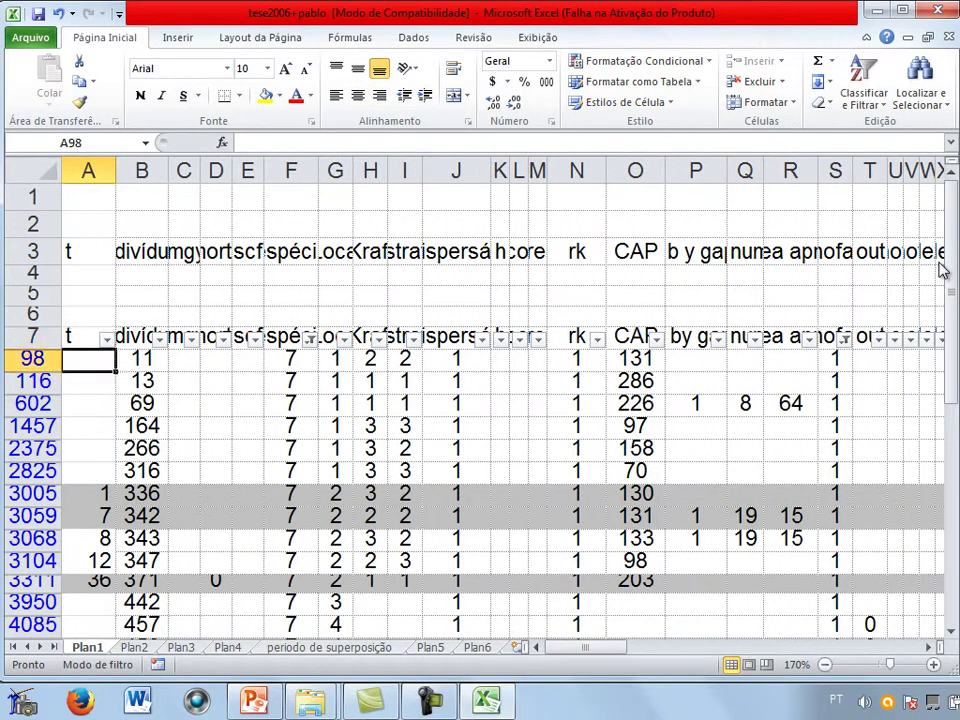
- Trace the CAP 130 record in row 3005 of Plan1 back to its individual number in column B
{"action": "key", "text": "Right"}
{"action": "key", "text": "Right"}
{"action": "key", "text": "Right"}
{"action": "key", "text": "Right"}
{"action": "key", "text": "Right"}
{"action": "key", "text": "Right"}
{"action": "key", "text": "Right"}
{"action": "key", "text": "Right"}
{"action": "key", "text": "Right"}
{"action": "key", "text": "Right"}
{"action": "key", "text": "Right"}
{"action": "key", "text": "Right"}
{"action": "key", "text": "Right"}
{"action": "key", "text": "Right"}
{"action": "key", "text": "Up"}
{"action": "key", "text": "Left"}
{"action": "key", "text": "Left"}
{"action": "key", "text": "Left"}
{"action": "key", "text": "Left"}
{"action": "key", "text": "Left"}
{"action": "key", "text": "Left"}
{"action": "key", "text": "Left"}
{"action": "key", "text": "Left"}
{"action": "key", "text": "Left"}
{"action": "key", "text": "Left"}
{"action": "key", "text": "Left"}
{"action": "key", "text": "Left"}
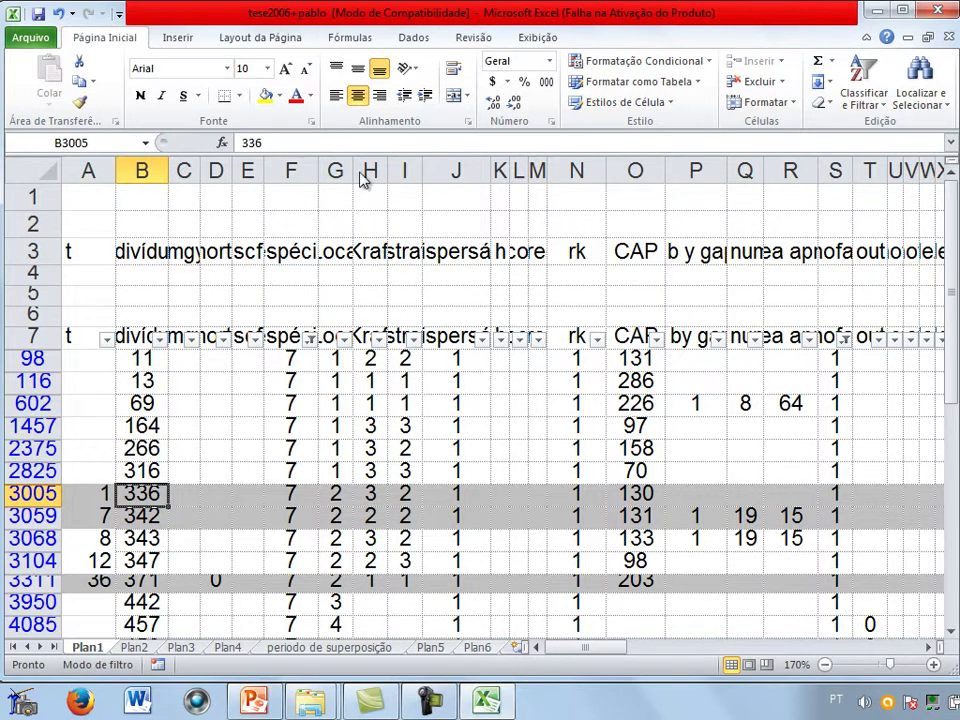
- Return to Plan6 and move the trendline equation label slightly lower inside the produção chart
{"action": "key", "text": "ctrl+Page_Down"}
{"action": "key", "text": "ctrl+Page_Down"}
{"action": "key", "text": "ctrl+Page_Down"}
{"action": "key", "text": "ctrl+Page_Down"}
{"action": "key", "text": "ctrl+Page_Down"}
{"action": "key", "text": "ctrl+Page_Down"}
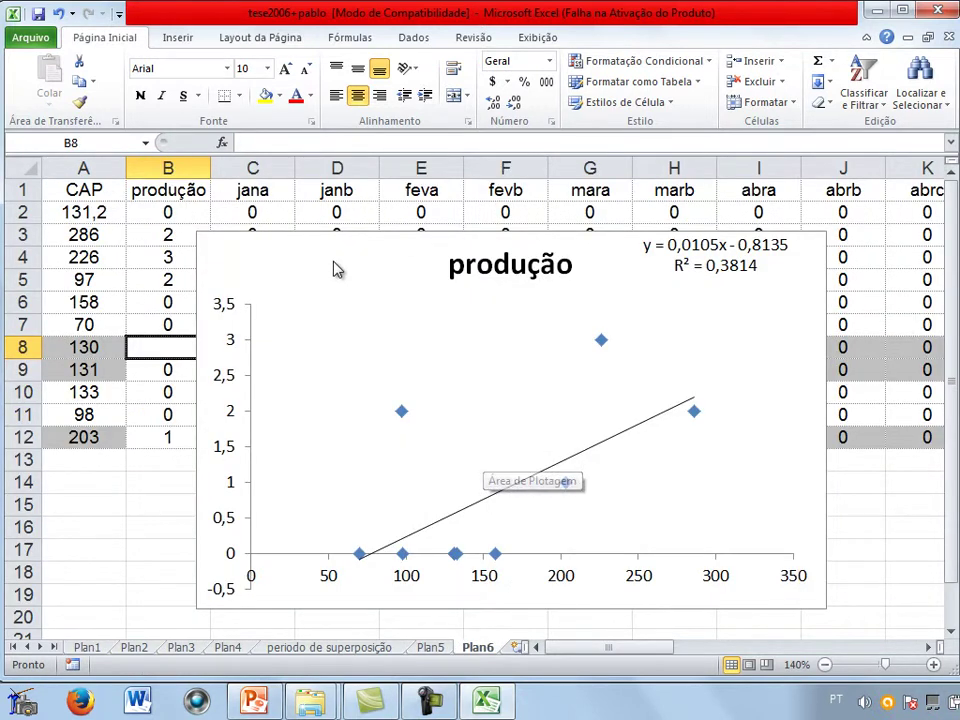
{"action": "left_click", "coordinate": [194, 328]}
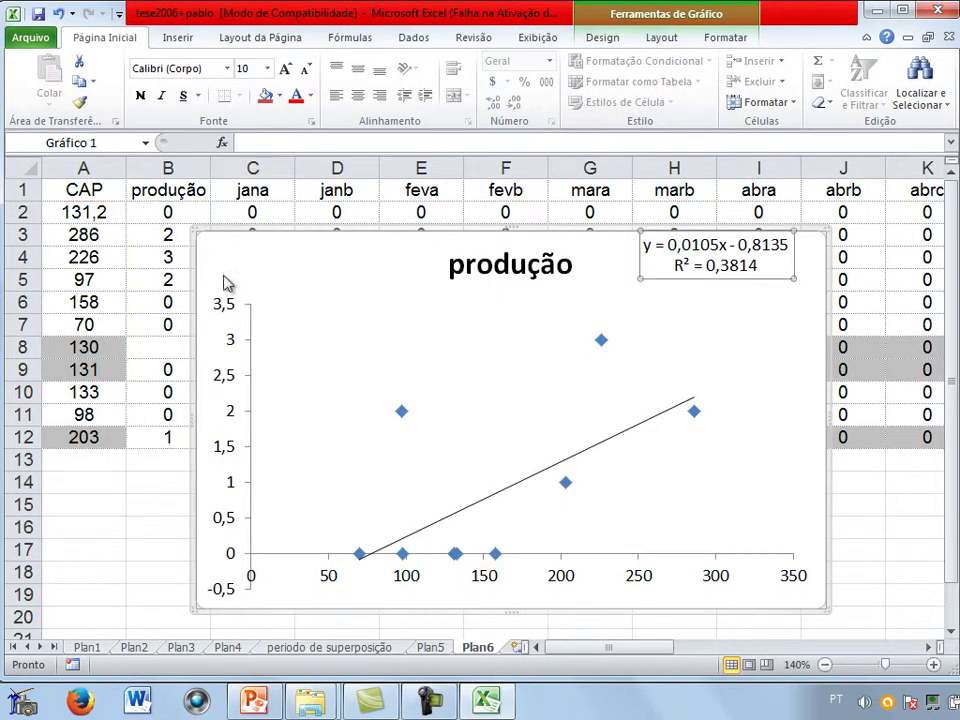
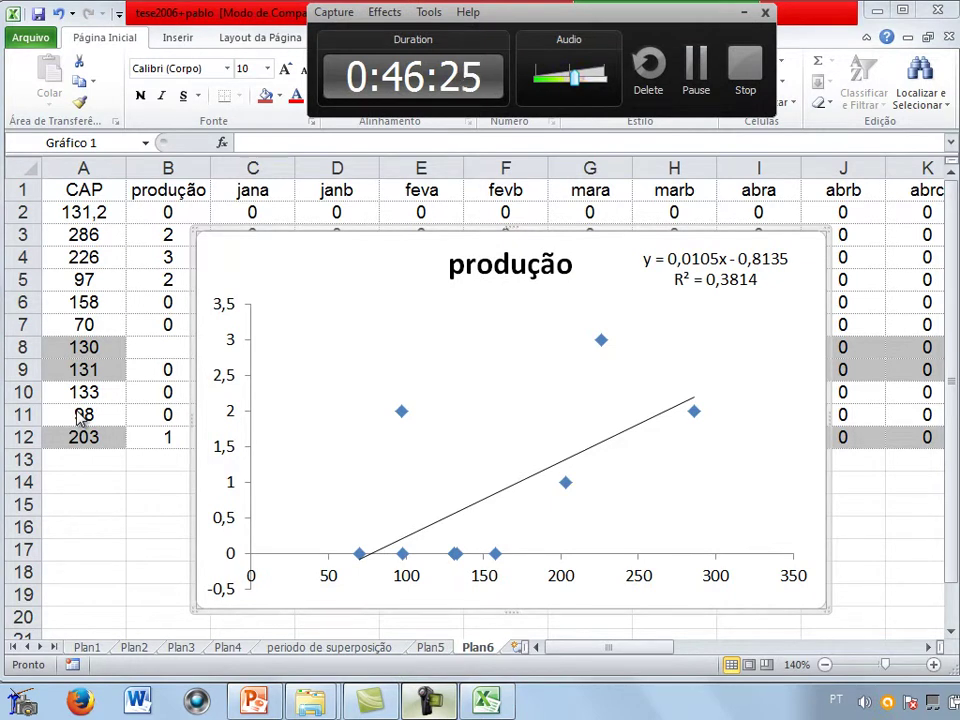
{"action": "key", "text": "alt+Tab"}
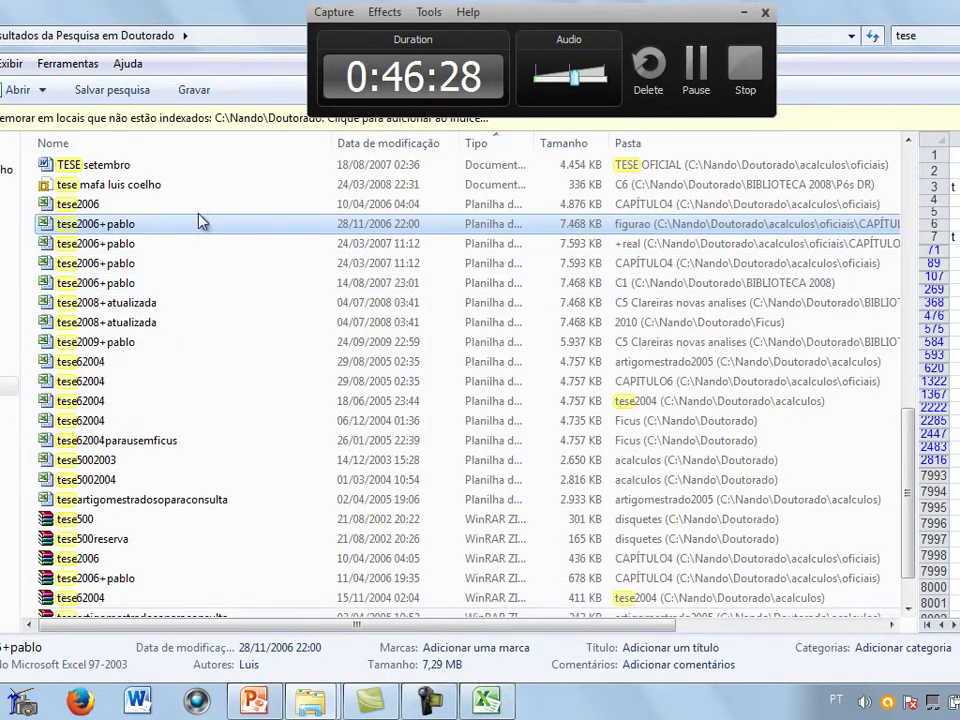
{"action": "key", "text": "alt+Tab"}
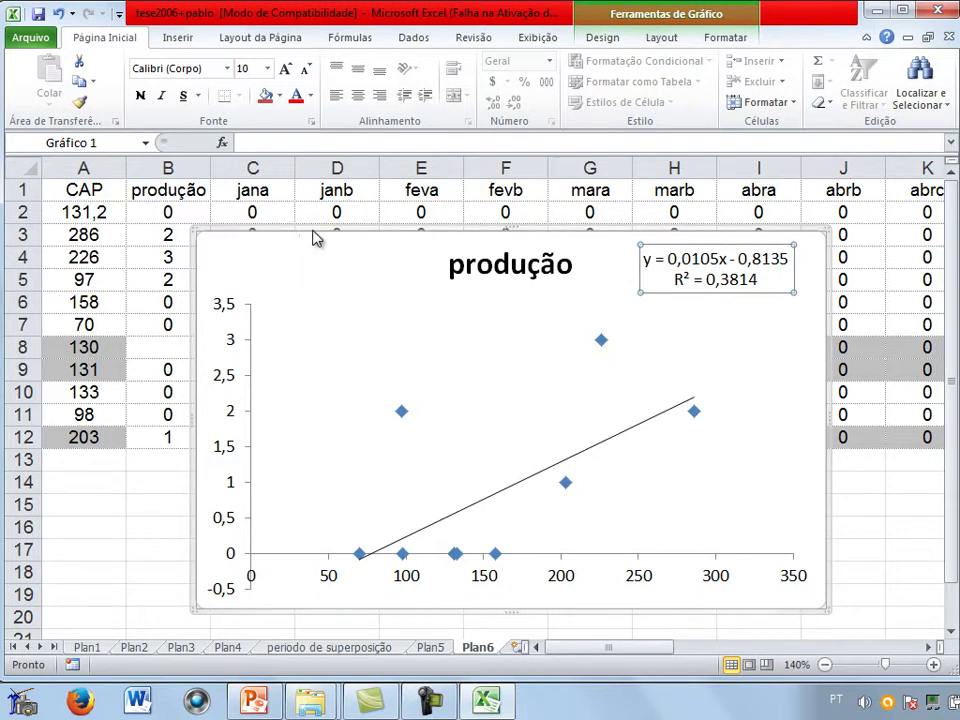
- Examine the row 3005 individual in Plan1 and the gap records of species 7 in column P
{"action": "key", "text": "ctrl+Page_Up"}
{"action": "key", "text": "ctrl+Page_Up"}
{"action": "key", "text": "ctrl+Page_Up"}
{"action": "key", "text": "ctrl+Page_Up"}
{"action": "key", "text": "ctrl+Page_Up"}
{"action": "key", "text": "ctrl+Page_Up"}
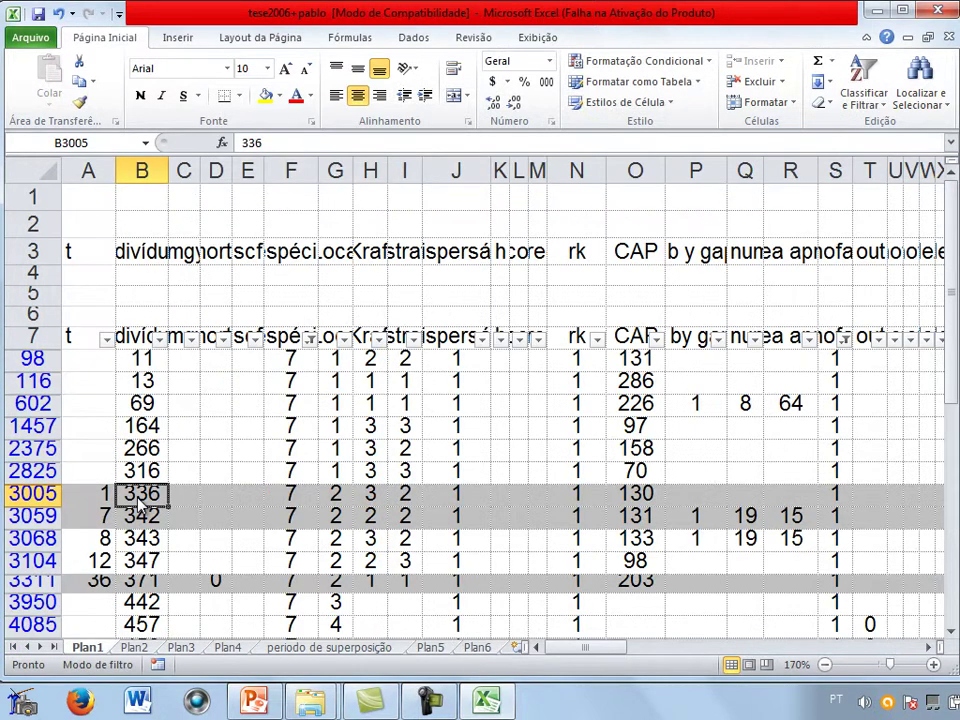
{"action": "key", "text": "ctrl+Right"}
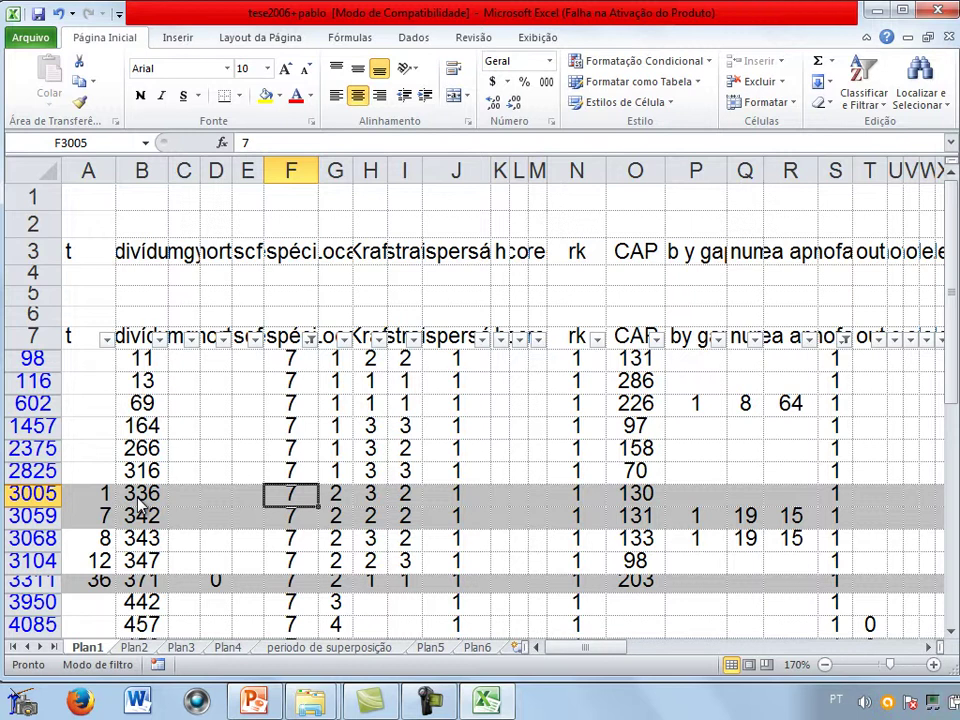
{"action": "left_click", "coordinate": [696, 538]}
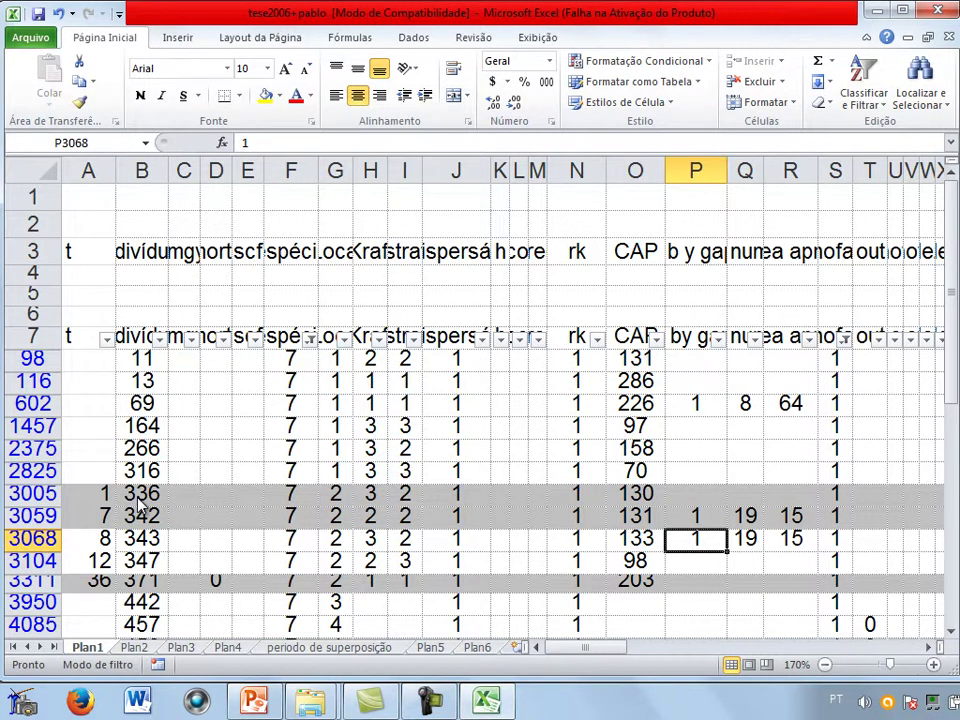
{"action": "key", "text": "ctrl+shift+Up"}
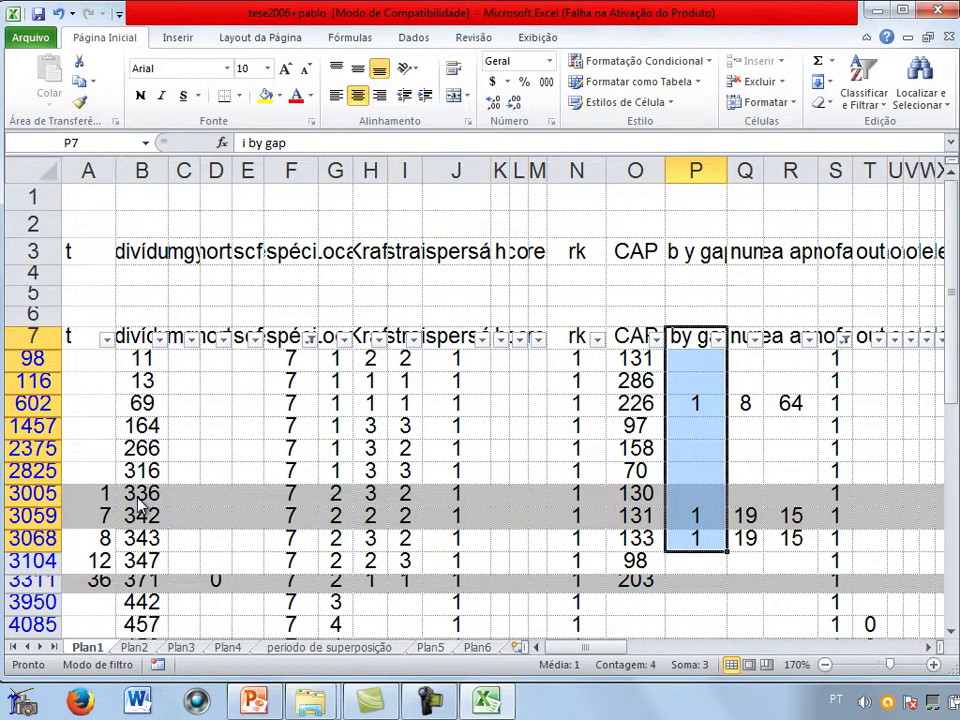
- Go to Plan5 and highlight the first month labels and their percentages in range A410:G411
{"action": "key", "text": "ctrl+Page_Down"}
{"action": "key", "text": "ctrl+Page_Down"}
{"action": "key", "text": "ctrl+Page_Down"}
{"action": "key", "text": "ctrl+Page_Down"}
{"action": "key", "text": "ctrl+Page_Down"}
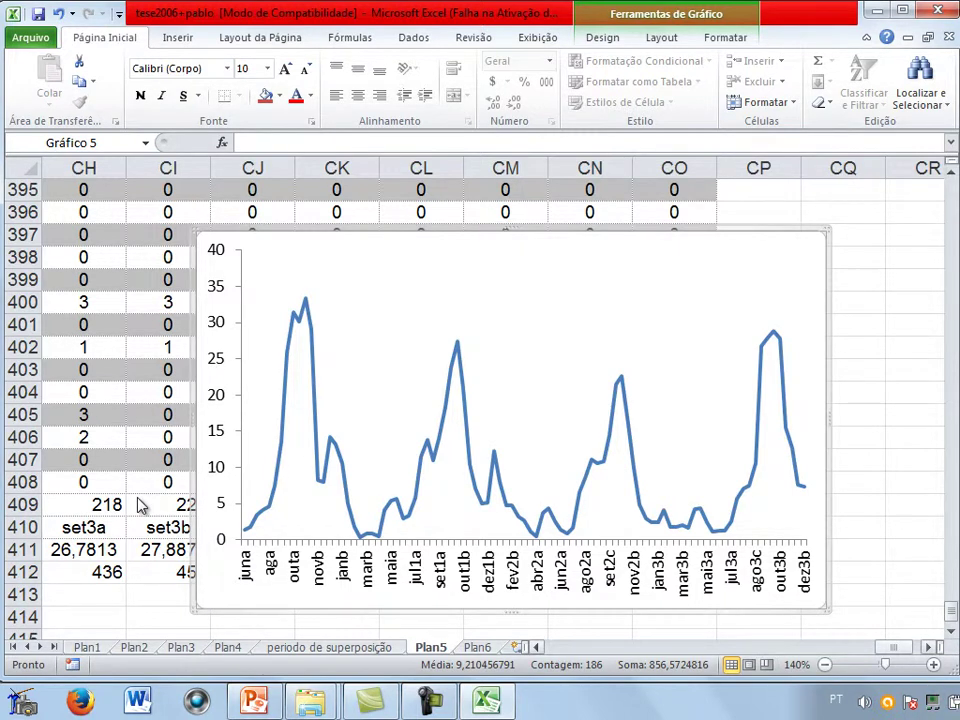
{"action": "scroll", "coordinate": [140, 505], "scroll_direction": "left", "scroll_amount": 20}
{"action": "scroll", "coordinate": [140, 505], "scroll_direction": "left", "scroll_amount": 3}
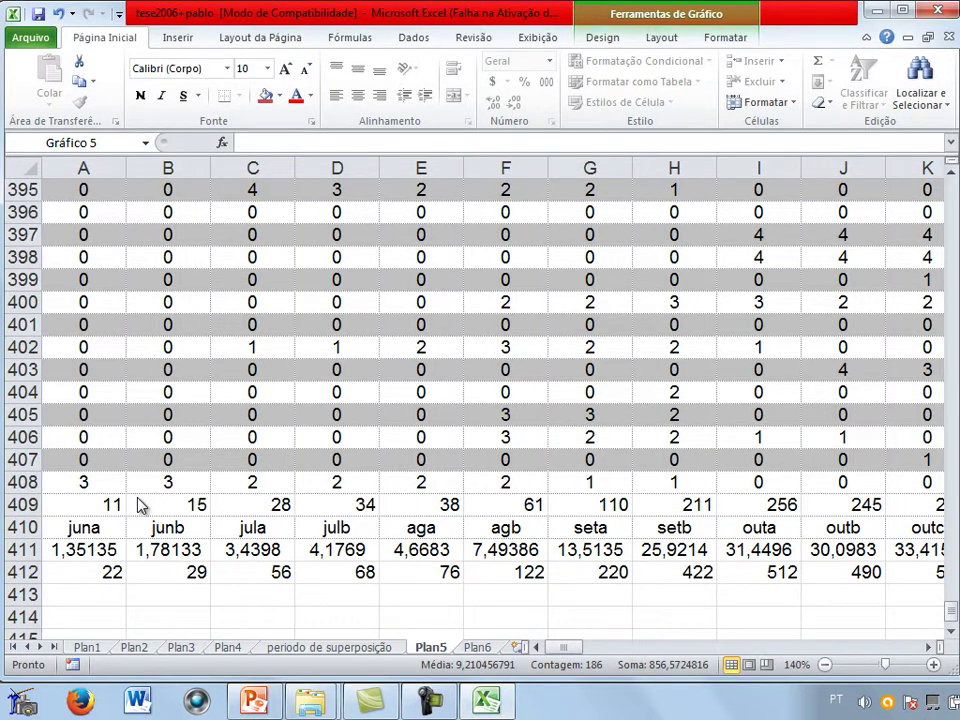
{"action": "key", "text": "Escape"}
{"action": "key", "text": "Right"}
{"action": "key", "text": "Left"}
{"action": "key", "text": "Up"}
{"action": "key", "text": "shift+Down"}
{"action": "key", "text": "shift+Right"}
{"action": "key", "text": "shift+Right"}
{"action": "key", "text": "shift+Right"}
{"action": "key", "text": "shift+Right"}
{"action": "key", "text": "shift+Right"}
{"action": "key", "text": "shift+Right"}
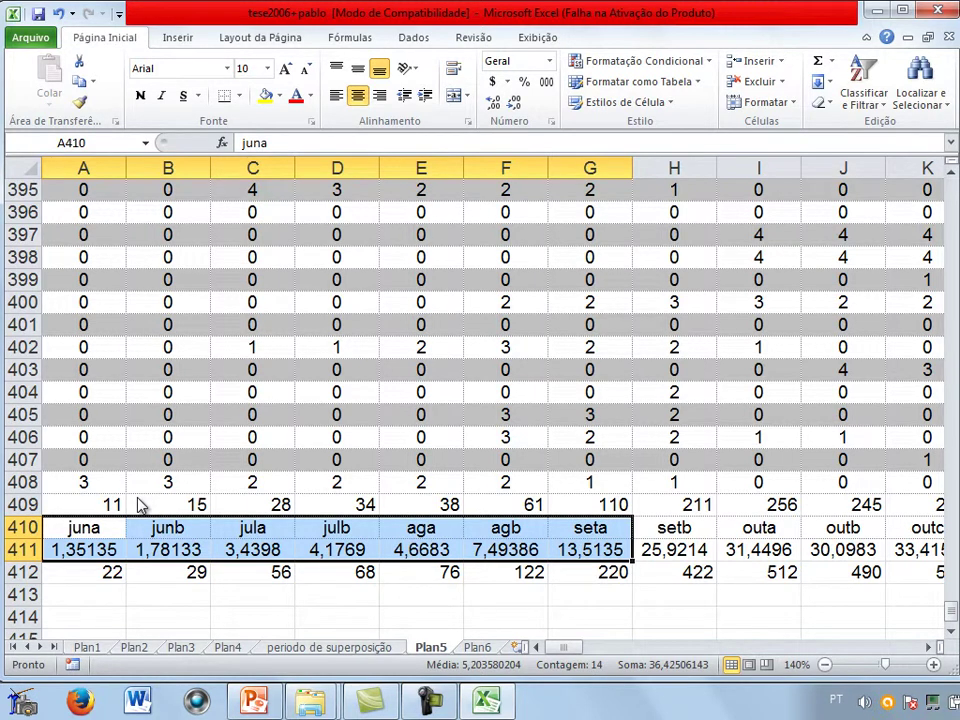
- Examine the percentage formulas in row 411 of Plan5, from cell A411 through D411
{"action": "key", "text": "Down"}
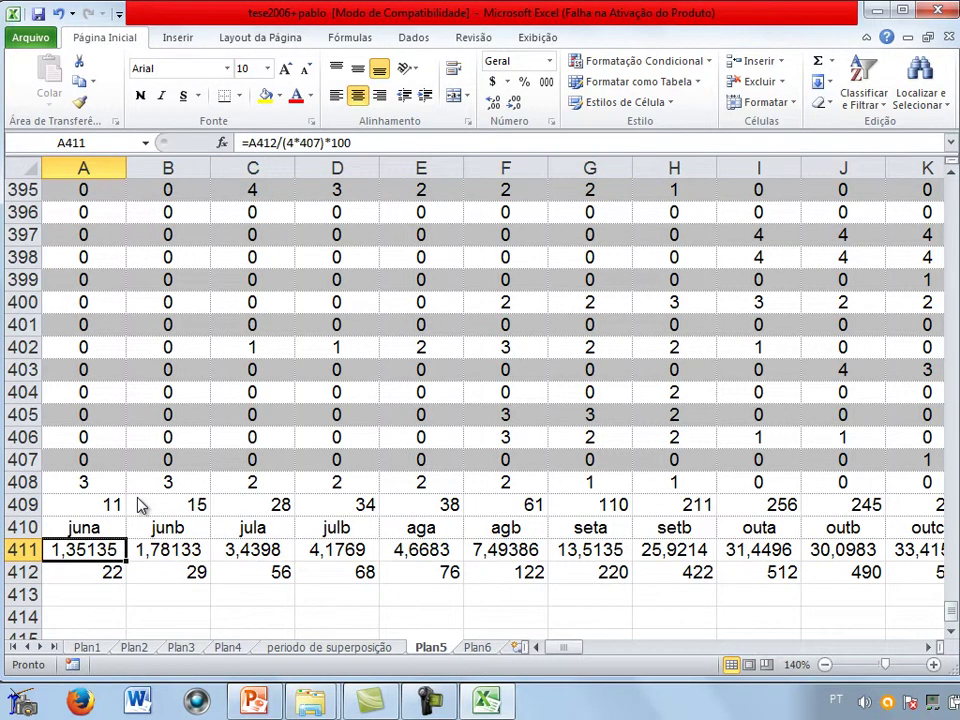
{"action": "key", "text": "Right"}
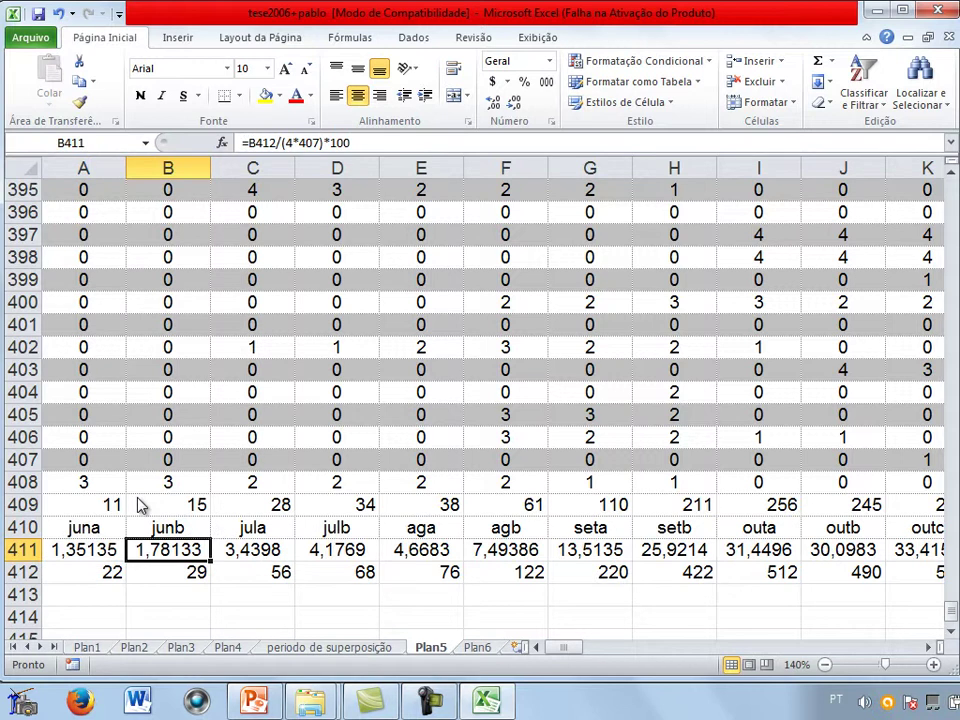
{"action": "key", "text": "Right"}
{"action": "key", "text": "Right"}
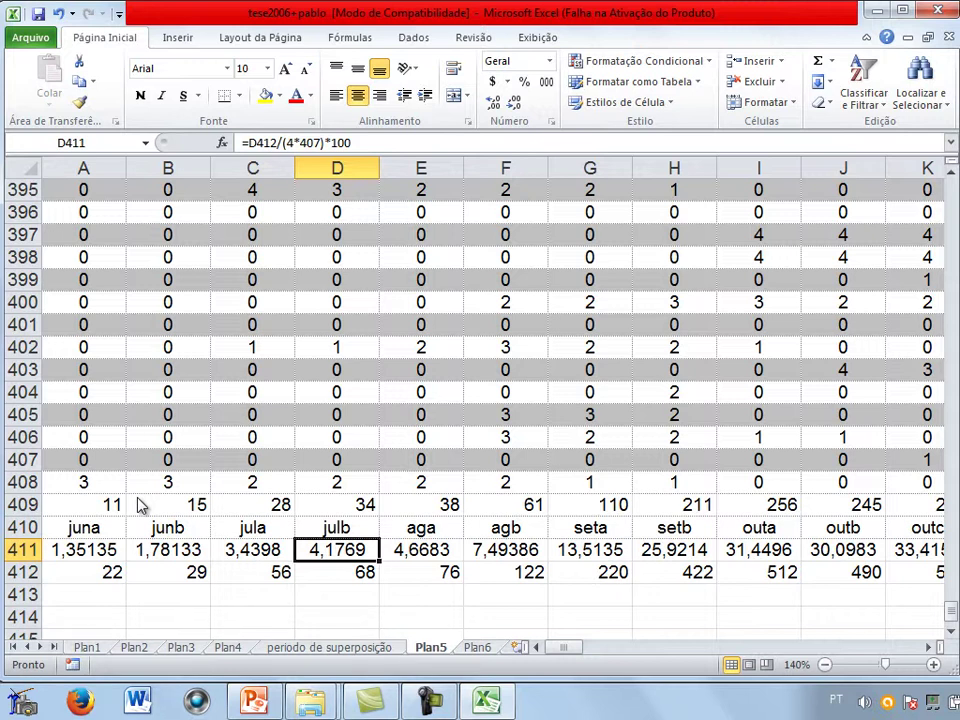
- Copy the month labels and percentages in A410:F411 of Plan5 and insert a new worksheet
{"action": "key", "text": "Up"}
{"action": "key", "text": "Home"}
{"action": "key", "text": "shift+Down"}
{"action": "key", "text": "shift+Right"}
{"action": "key", "text": "shift+Right"}
{"action": "key", "text": "shift+Right"}
{"action": "key", "text": "shift+Right"}
{"action": "key", "text": "shift+Right"}
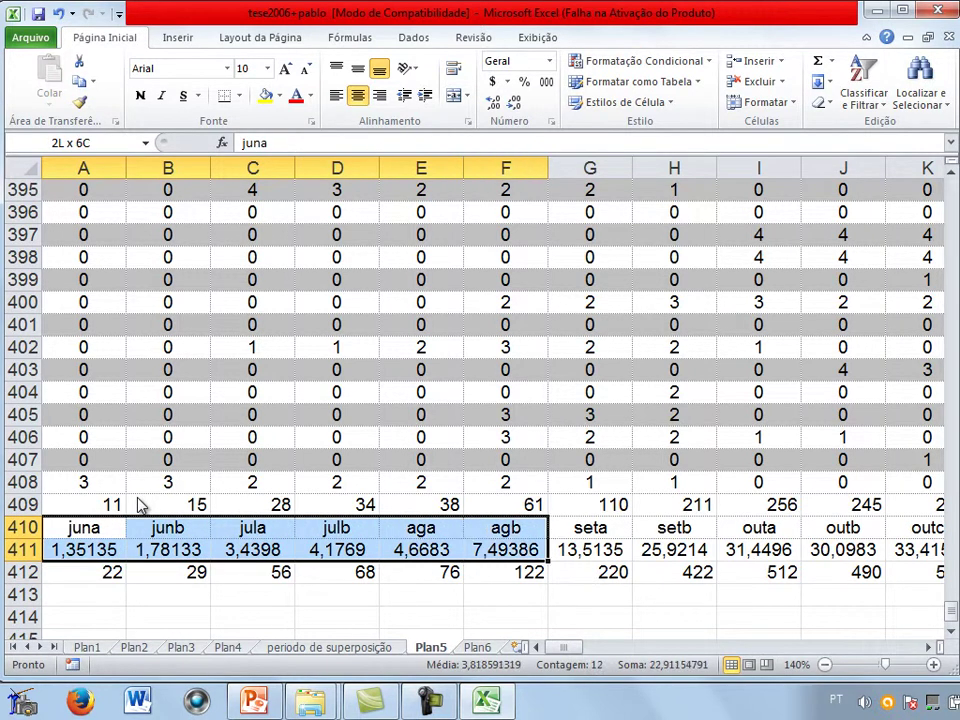
{"action": "key", "text": "ctrl+c"}
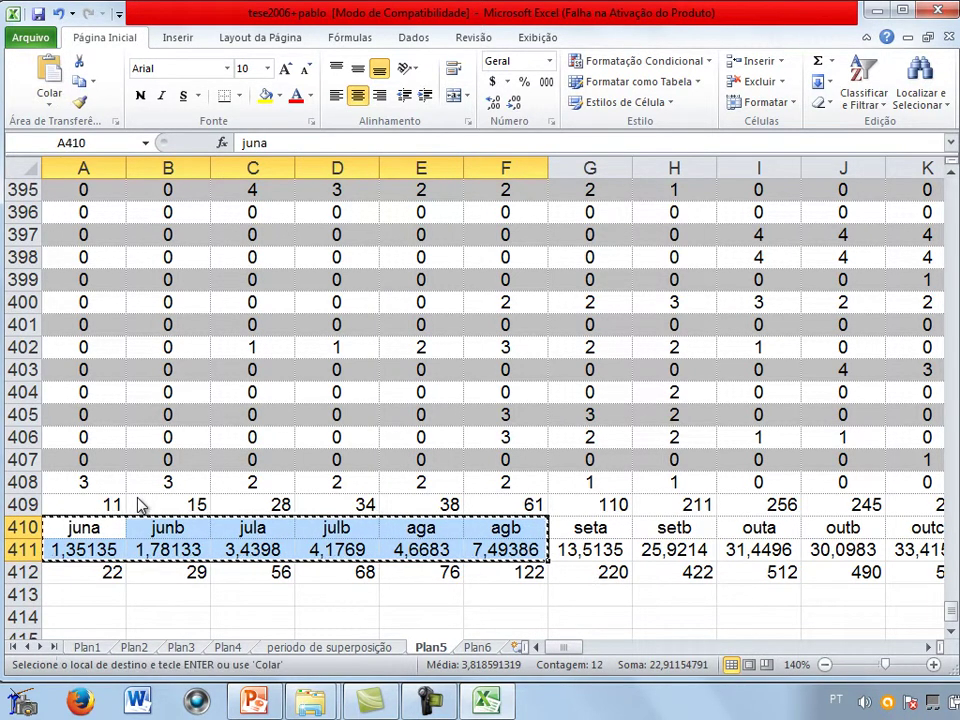
{"action": "key", "text": "shift+F11"}
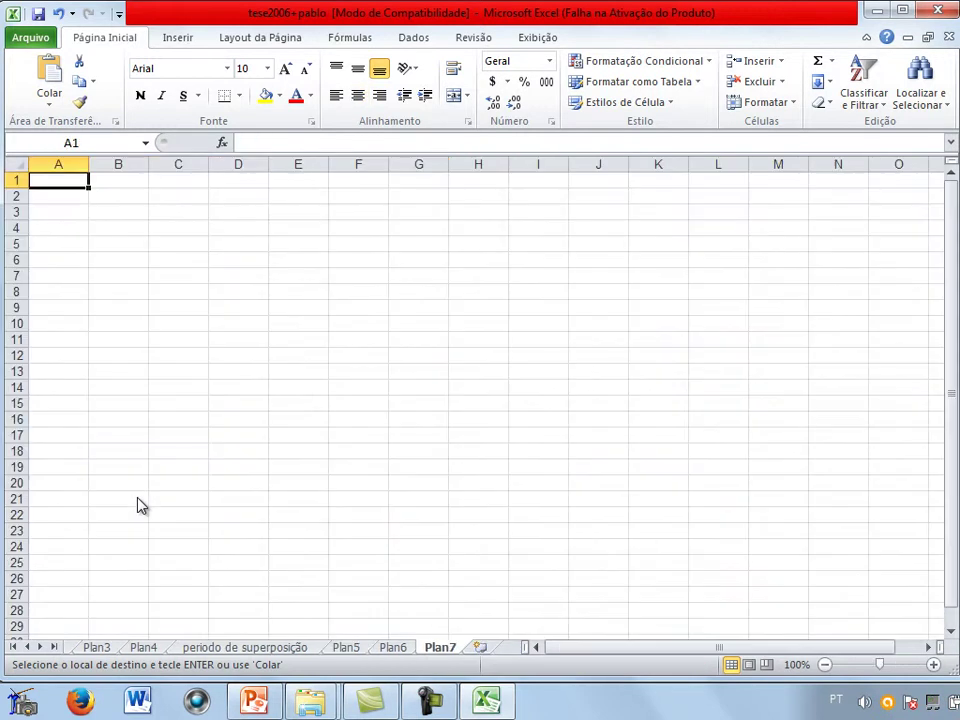
- Try pasting the copied cells transposed with the Tudo option at A1 of Plan7
{"action": "key", "text": "alt+c"}
{"action": "key", "text": "v"}
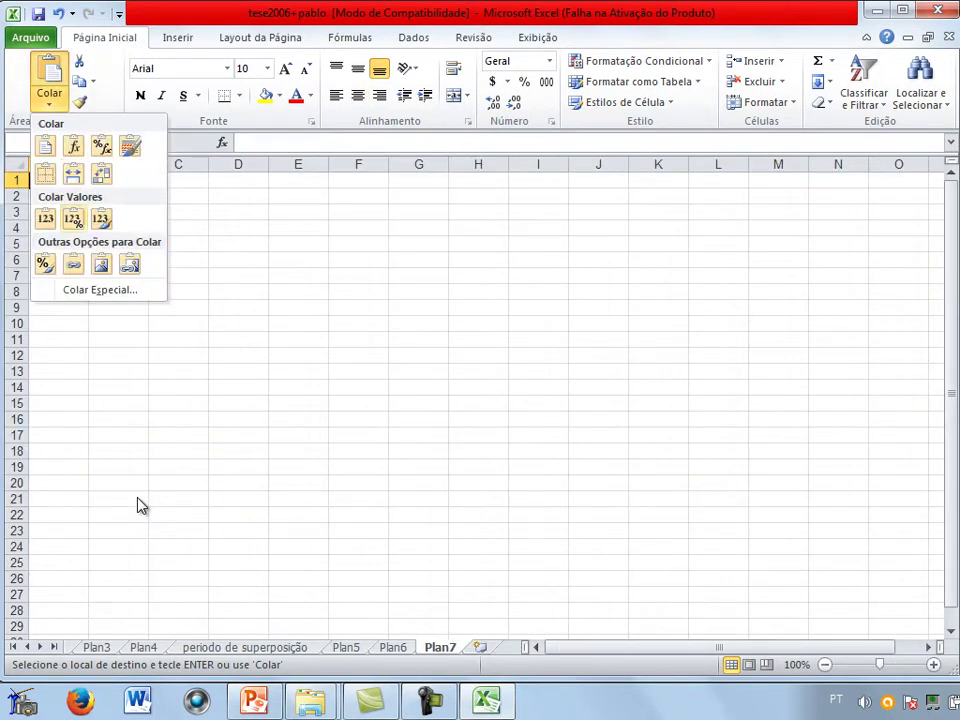
{"action": "key", "text": "Up"}
{"action": "key", "text": "Return"}
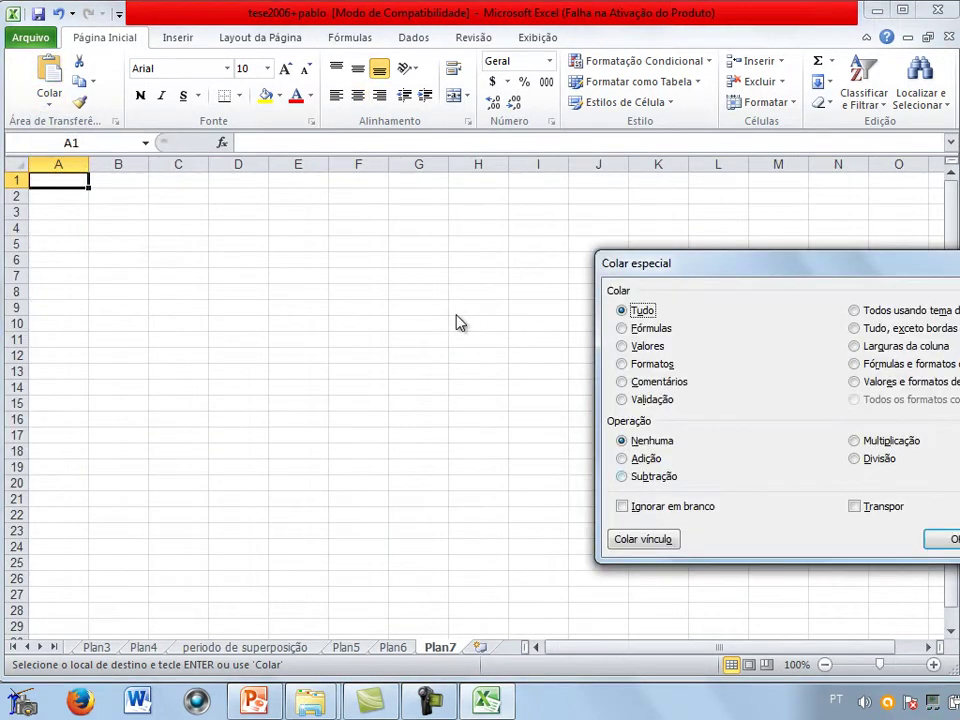
{"action": "key", "text": "alt+r"}
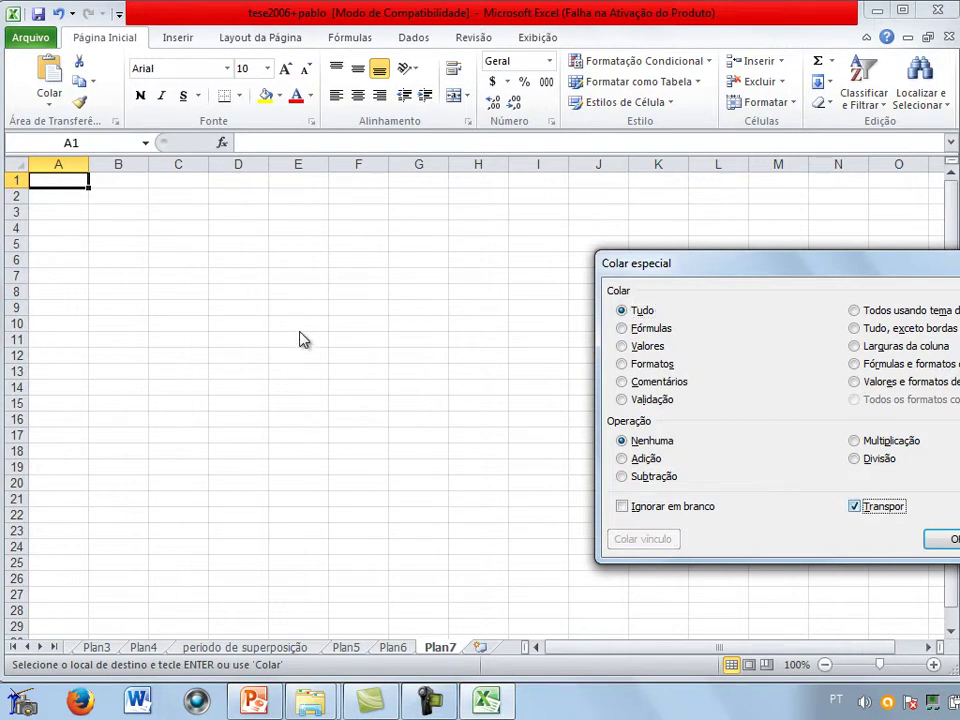
{"action": "key", "text": "Return"}
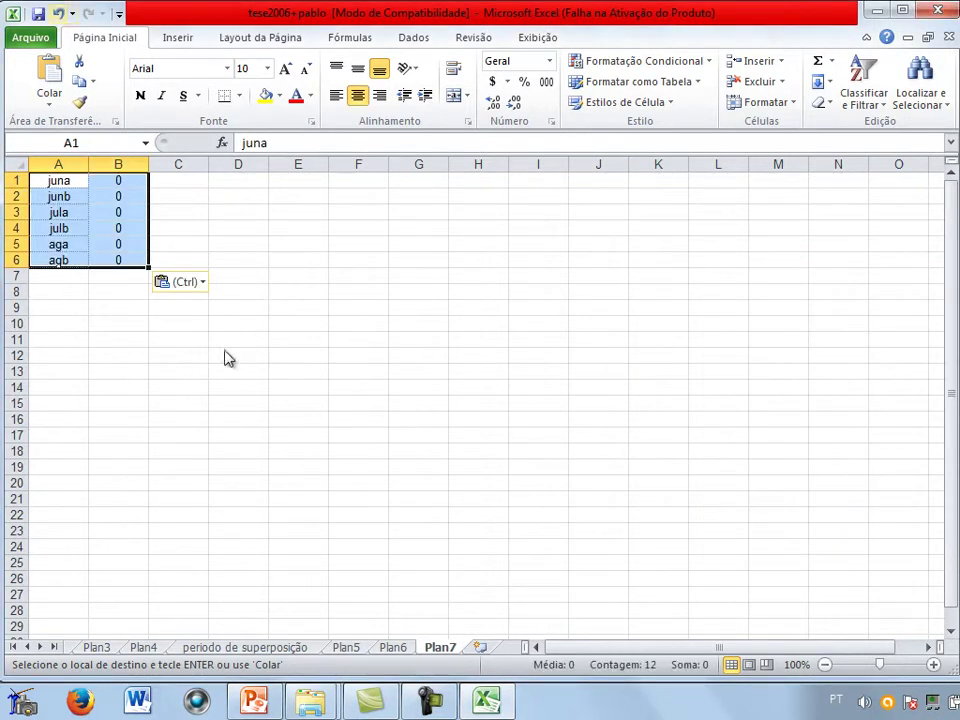
{"action": "key", "text": "ctrl+z"}
{"action": "key", "text": "ctrl+Home"}
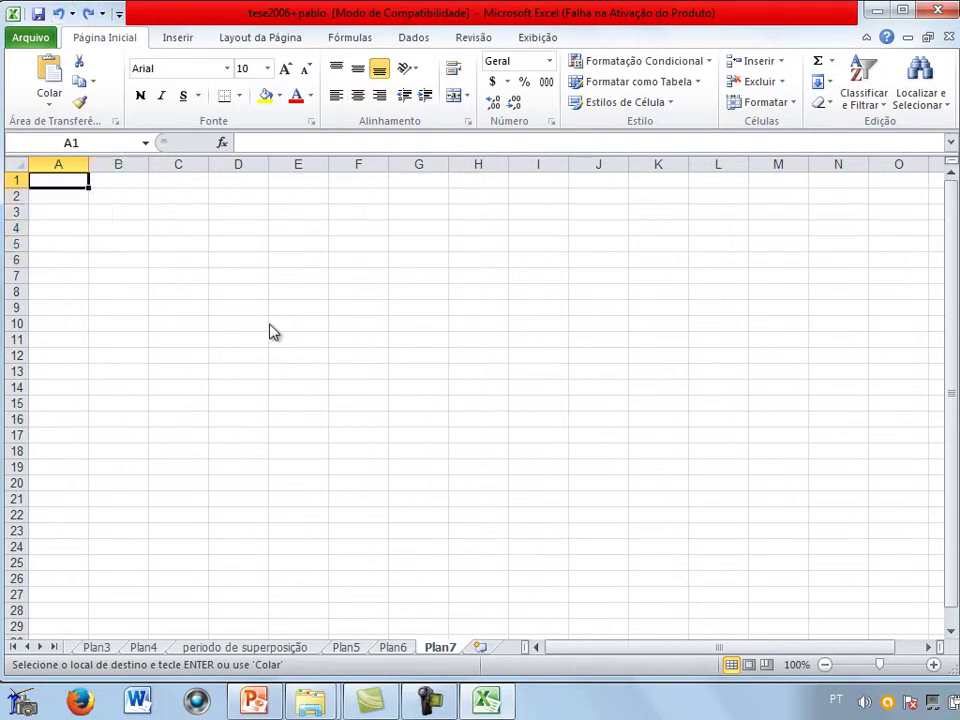
- Paste the copied month data at A1 of Plan7 as transposed values only
{"action": "key", "text": "alt+c"}
{"action": "key", "text": "v"}
{"action": "key", "text": "s"}
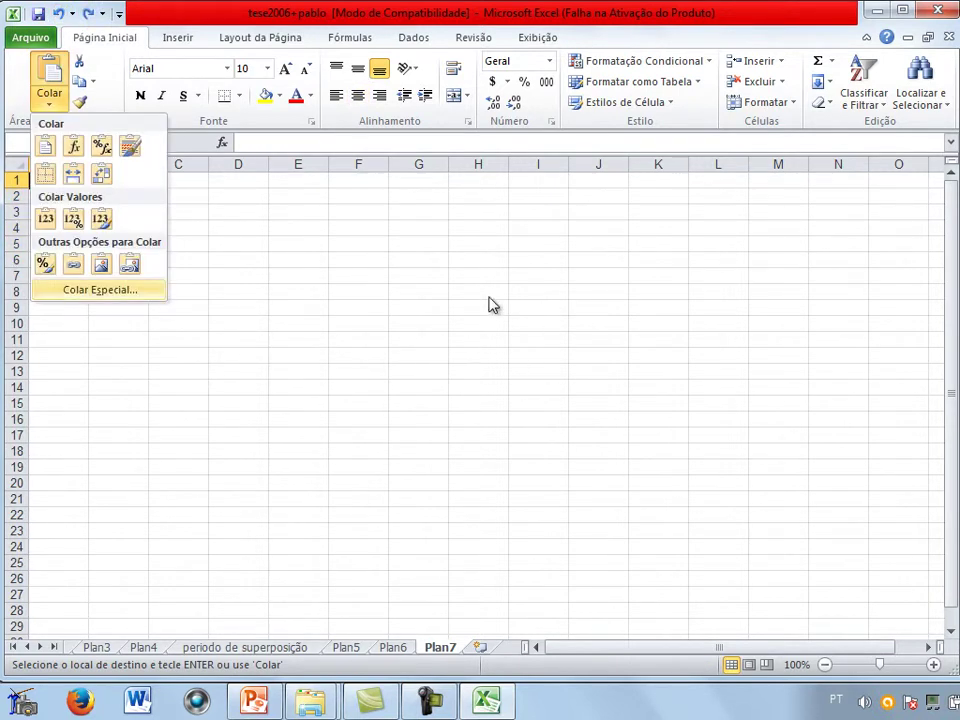
{"action": "key", "text": "alt+r"}
{"action": "key", "text": "alt+v"}
{"action": "key", "text": "Return"}
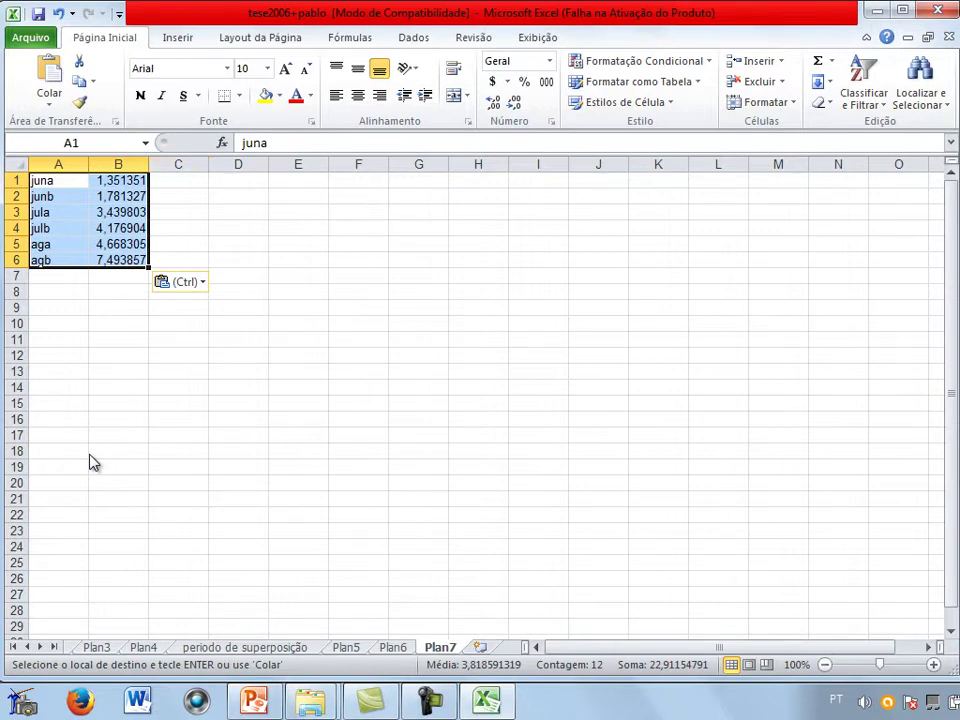
- Enter 3, 4, 3, 4, 56 and 0 in cells C1:C6 of Plan7
{"action": "key", "text": "Right"}
{"action": "key", "text": "Right"}
{"action": "key", "text": "shift+Down"}
{"action": "key", "text": "shift+Down"}
{"action": "key", "text": "shift+Down"}
{"action": "key", "text": "shift+Down"}
{"action": "key", "text": "shift+Down"}
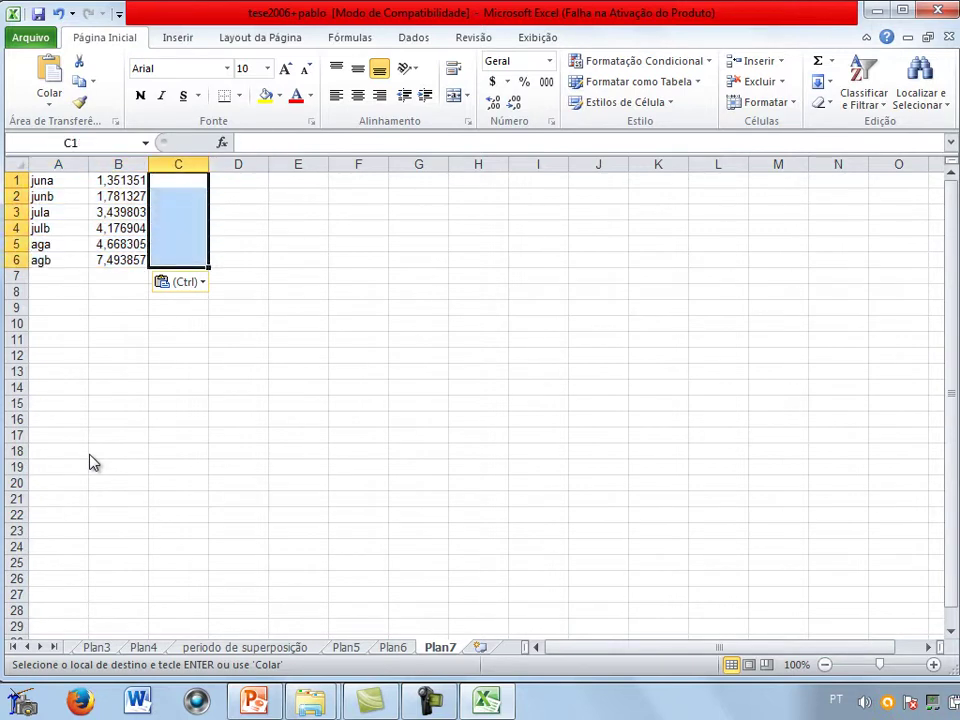
{"action": "type", "text": "3"}
{"action": "key", "text": "Down"}
{"action": "type", "text": "4"}
{"action": "key", "text": "Return"}
{"action": "type", "text": "3"}
{"action": "key", "text": "Return"}
{"action": "type", "text": "4"}
{"action": "key", "text": "Return"}
{"action": "type", "text": "56"}
{"action": "key", "text": "Return"}
{"action": "type", "text": "0"}
{"action": "key", "text": "Return"}
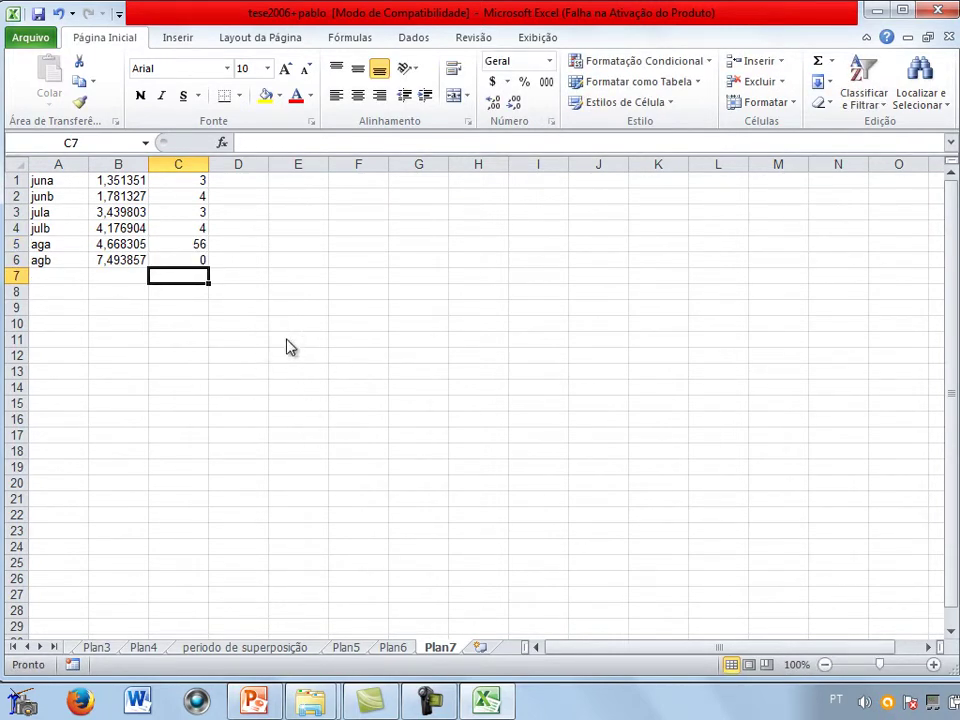
- Try a markers-only scatter chart of the B1:C6 data in Plan7
{"action": "key", "text": "ctrl+Home"}
{"action": "key", "text": "Right"}
{"action": "key", "text": "shift+Right"}
{"action": "key", "text": "shift+Down"}
{"action": "key", "text": "shift+Down"}
{"action": "key", "text": "shift+Down"}
{"action": "key", "text": "shift+Down"}
{"action": "key", "text": "shift+Down"}
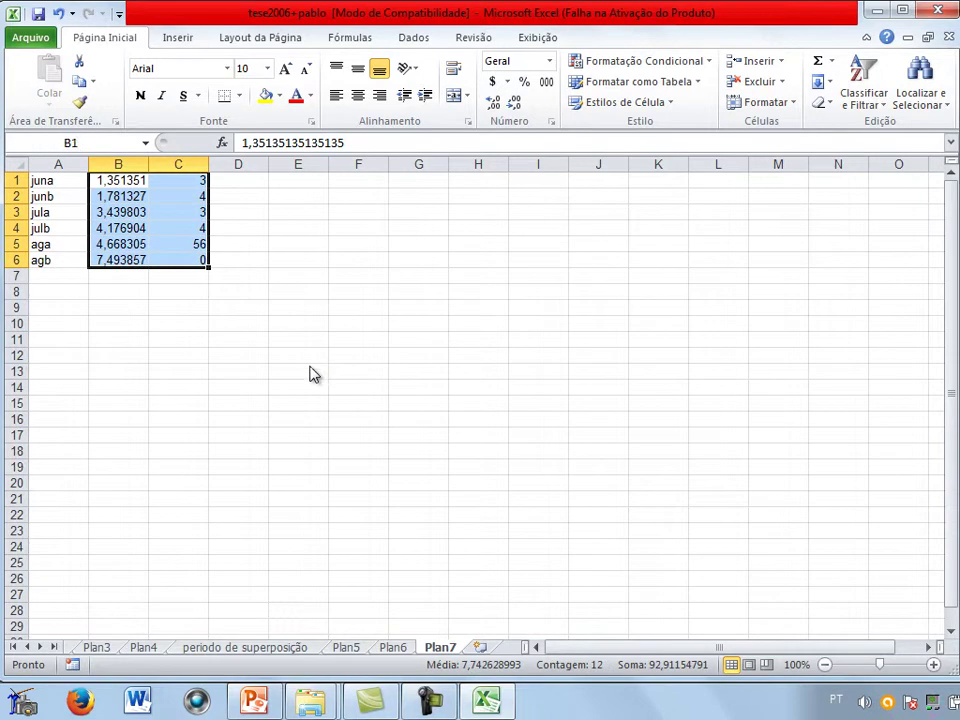
{"action": "key", "text": "alt+t"}
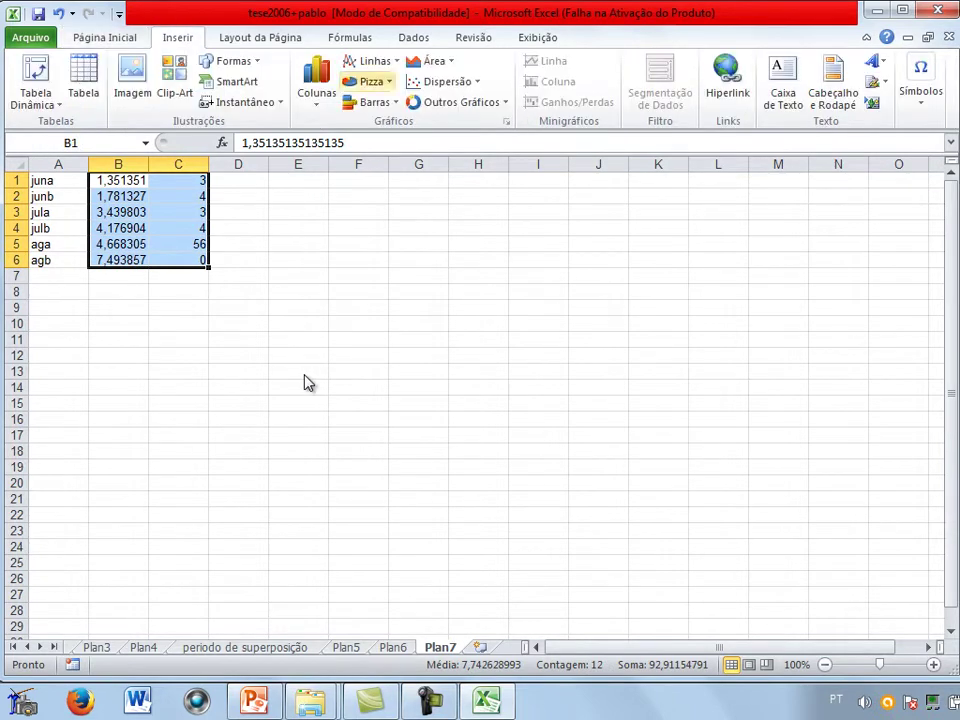
{"action": "key", "text": "Return"}
{"action": "key", "text": "Down"}
{"action": "key", "text": "Return"}
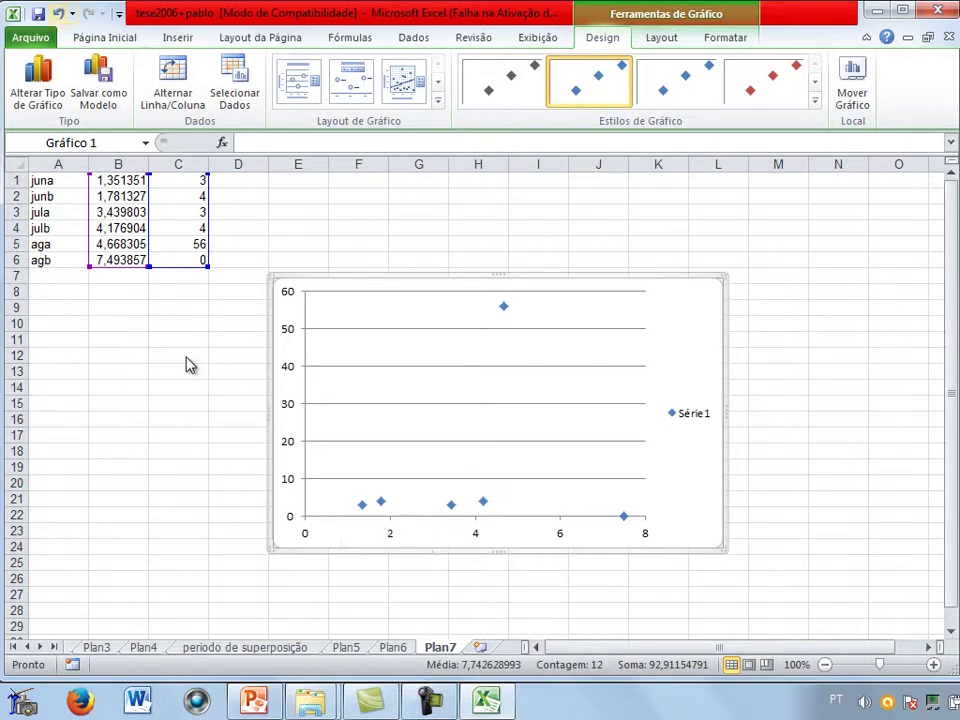
{"action": "key", "text": "ctrl+z"}
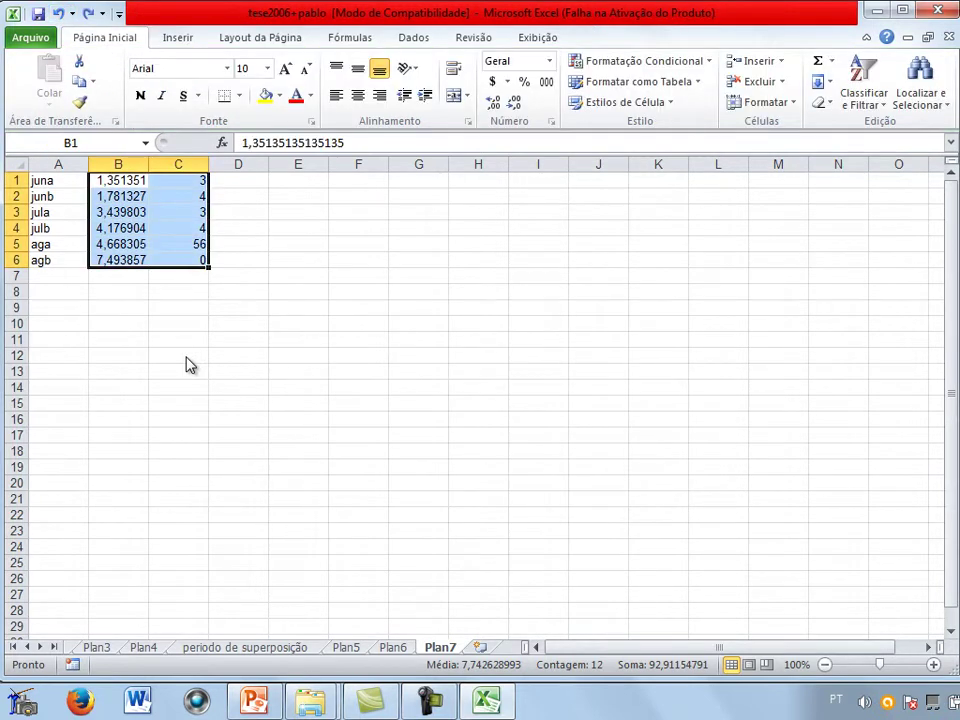
- Return to Plan1 and examine the filtered records across from by gap to the fenofase column
{"action": "key", "text": "ctrl+Page_Up"}
{"action": "key", "text": "ctrl+Page_Up"}
{"action": "key", "text": "ctrl+Page_Up"}
{"action": "key", "text": "ctrl+Page_Up"}
{"action": "key", "text": "ctrl+Page_Up"}
{"action": "key", "text": "ctrl+Page_Up"}
{"action": "key", "text": "ctrl+Page_Up"}
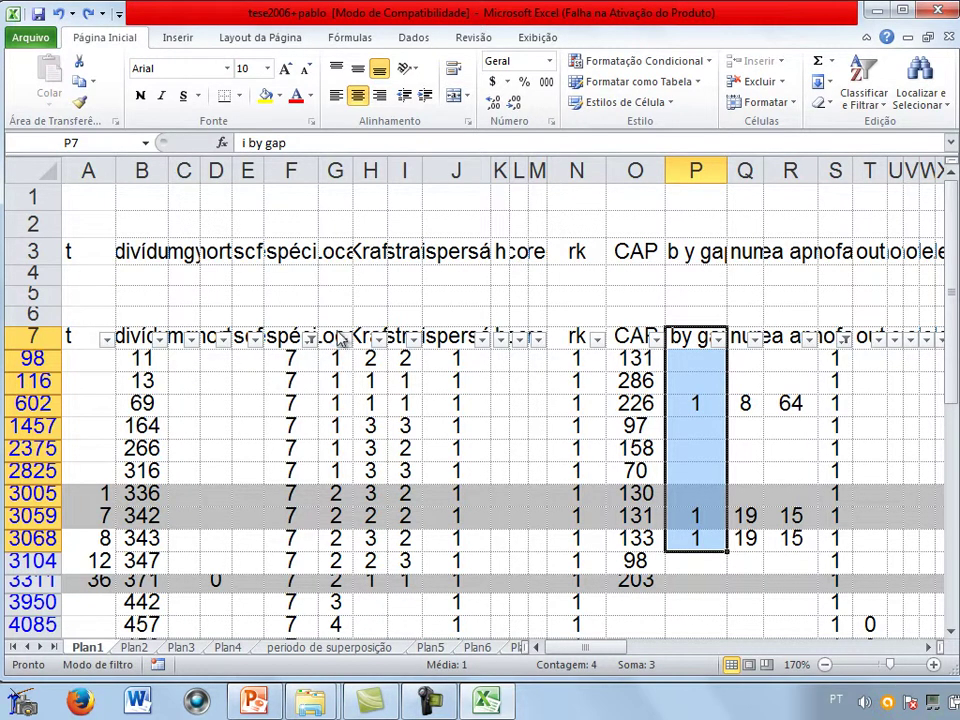
{"action": "key", "text": "Right"}
{"action": "key", "text": "Right"}
{"action": "key", "text": "Right"}
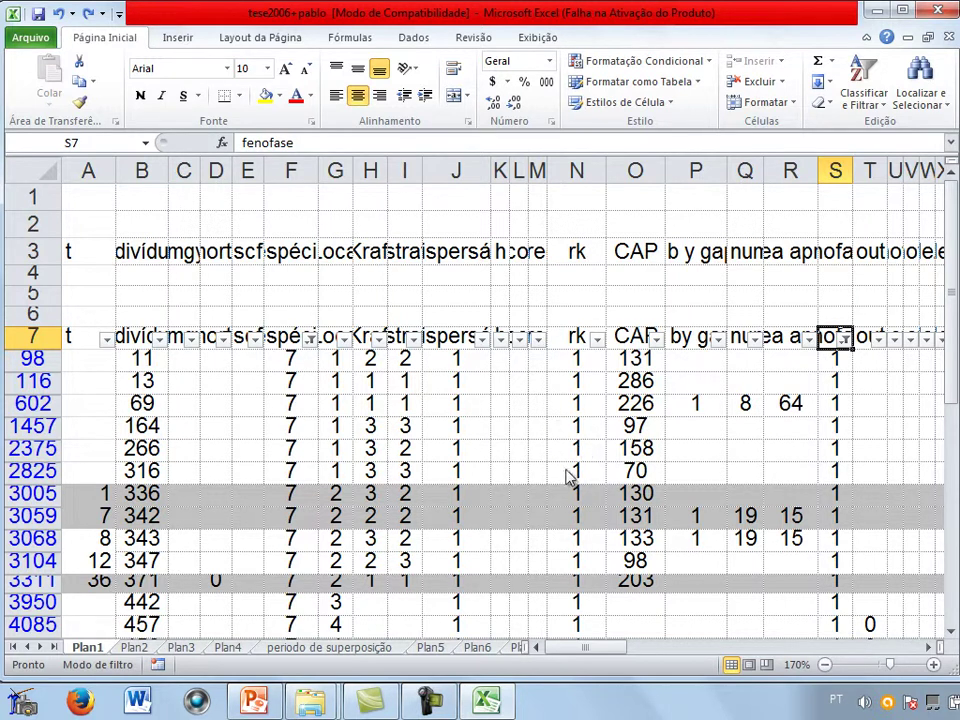
- Examine the CAP values of the filtered species 7 records in Plan1, down to row 3311
{"action": "key", "text": "Left"}
{"action": "key", "text": "Left"}
{"action": "key", "text": "Left"}
{"action": "key", "text": "Left"}
{"action": "key", "text": "Down"}
{"action": "key", "text": "Down"}
{"action": "key", "text": "Down"}
{"action": "key", "text": "Down"}
{"action": "key", "text": "Down"}
{"action": "key", "text": "Down"}
{"action": "key", "text": "Down"}
{"action": "key", "text": "Down"}
{"action": "key", "text": "Down"}
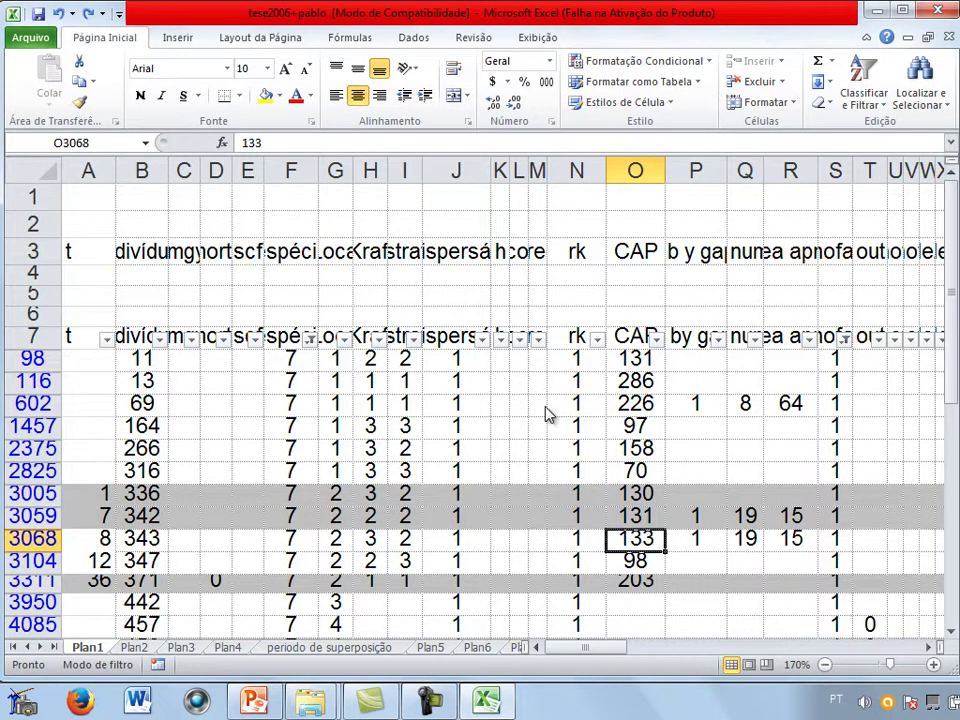
{"action": "key", "text": "Down"}
{"action": "key", "text": "Down"}
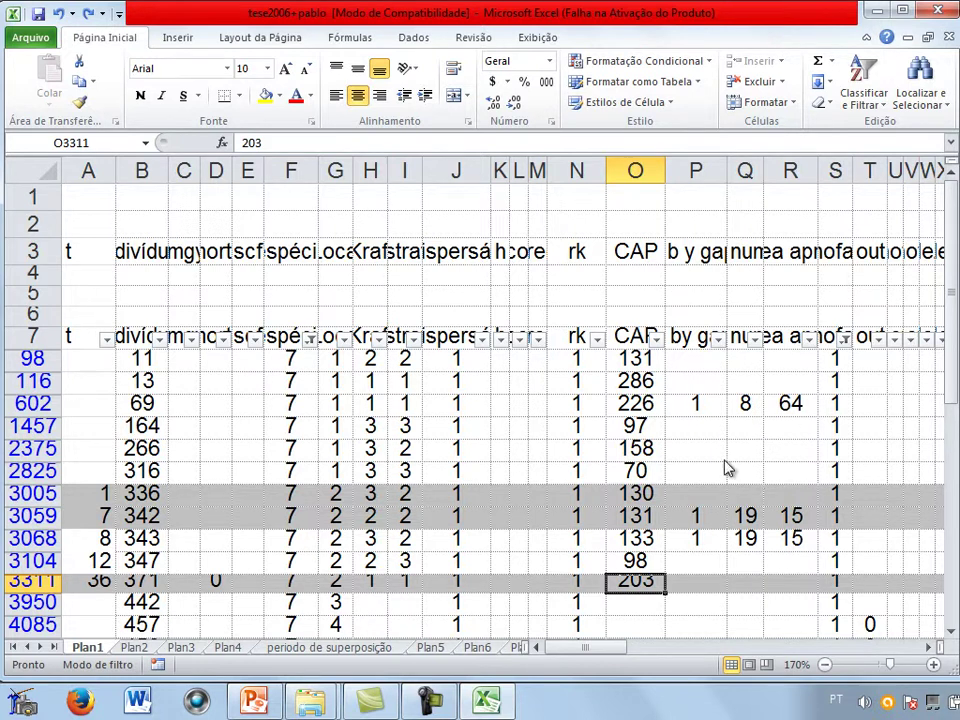
- Highlight and compare the column I values of the species 7 records from row 98 to row 3104
{"action": "key", "text": "Left"}
{"action": "key", "text": "Left"}
{"action": "key", "text": "Left"}
{"action": "key", "text": "Left"}
{"action": "key", "text": "Left"}
{"action": "key", "text": "Left"}
{"action": "key", "text": "Up"}
{"action": "key", "text": "Up"}
{"action": "key", "text": "Up"}
{"action": "key", "text": "Up"}
{"action": "key", "text": "Up"}
{"action": "key", "text": "Up"}
{"action": "key", "text": "Up"}
{"action": "key", "text": "Up"}
{"action": "key", "text": "Up"}
{"action": "key", "text": "Up"}
{"action": "key", "text": "shift+Down"}
{"action": "key", "text": "shift+Down"}
{"action": "key", "text": "shift+Down"}
{"action": "key", "text": "shift+Down"}
{"action": "key", "text": "shift+Down"}
{"action": "key", "text": "shift+Down"}
{"action": "key", "text": "shift+Down"}
{"action": "key", "text": "shift+Down"}
{"action": "key", "text": "shift+Down"}
{"action": "key", "text": "shift+Down"}
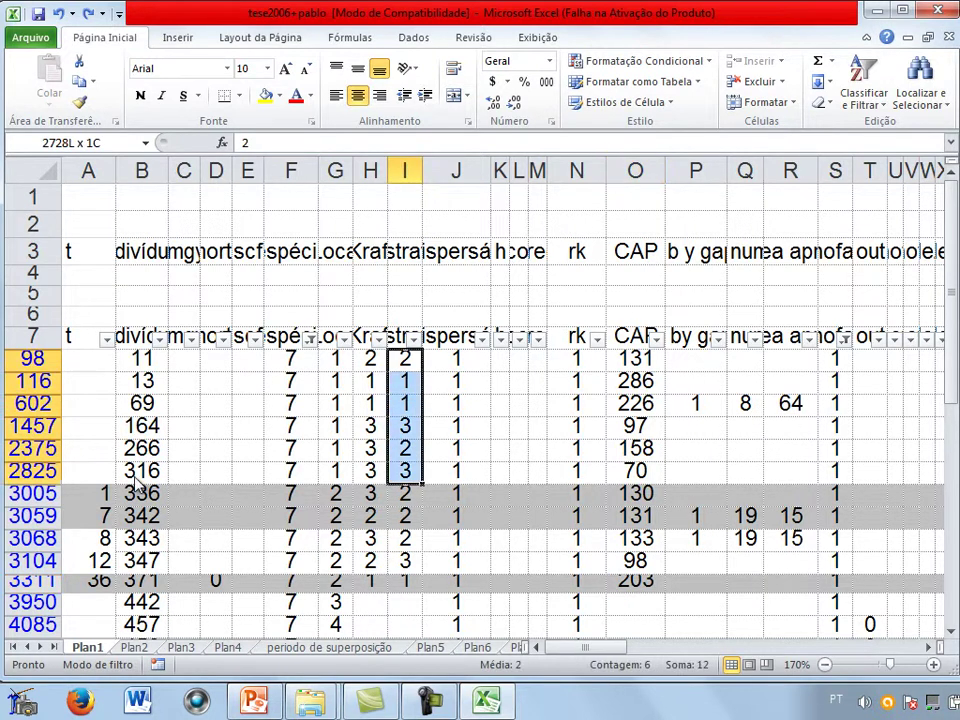
{"action": "key", "text": "shift+Up"}
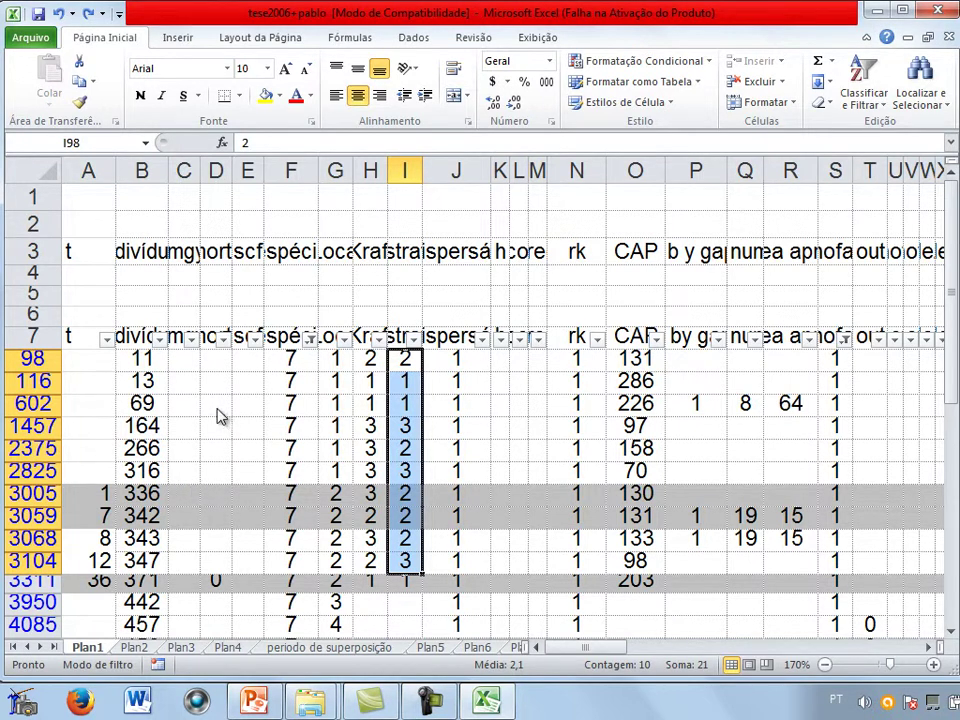
{"action": "key", "text": "shift+Up"}
{"action": "key", "text": "shift+Up"}
{"action": "key", "text": "shift+Up"}
{"action": "key", "text": "shift+Down"}
{"action": "key", "text": "shift+Down"}
{"action": "key", "text": "shift+Down"}
{"action": "key", "text": "shift+Down"}
- Copy the highlighted column I values and insert a blank column before produção in Plan6
{"action": "key", "text": "ctrl+c"}
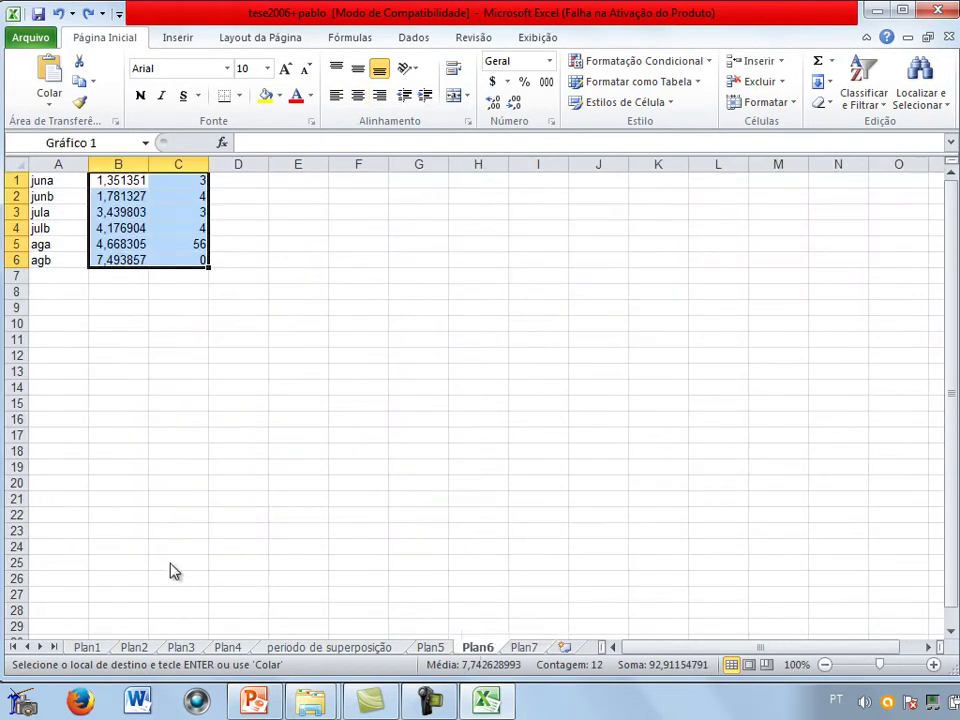
{"action": "key", "text": "ctrl+Page_Up"}
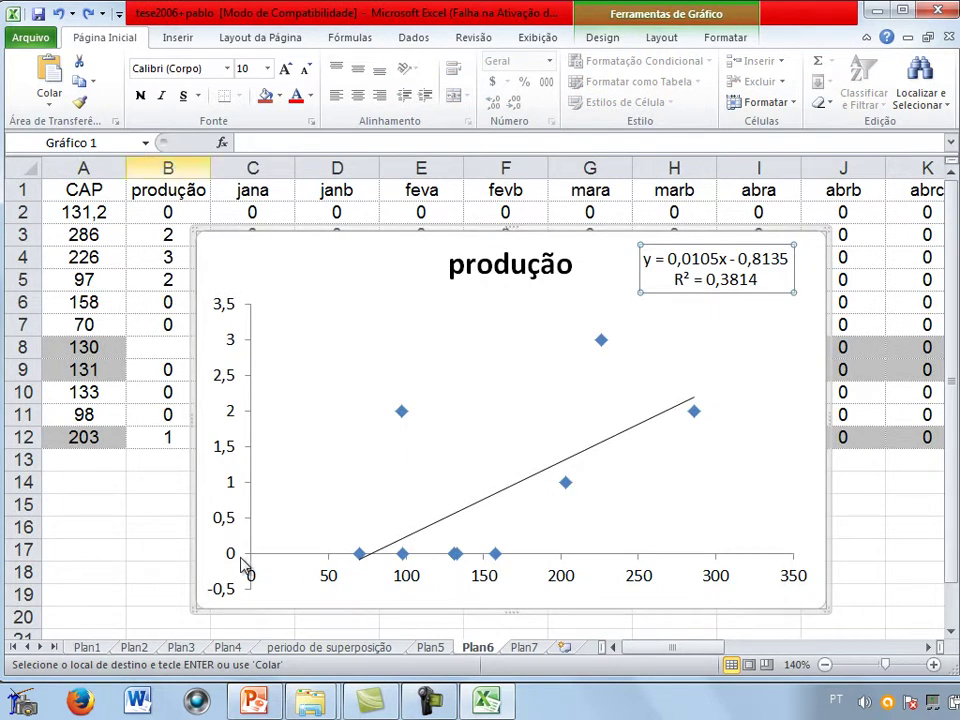
{"action": "key", "text": "Escape"}
{"action": "key", "text": "shift+F10"}
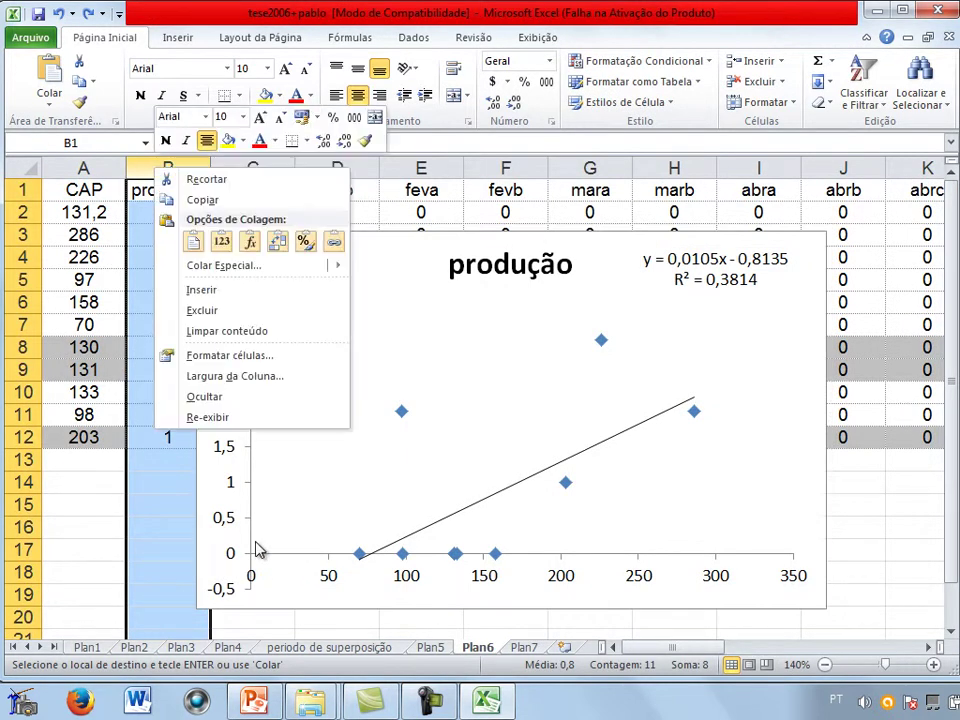
{"action": "key", "text": "Down"}
{"action": "key", "text": "Down"}
{"action": "key", "text": "Down"}
{"action": "key", "text": "Down"}
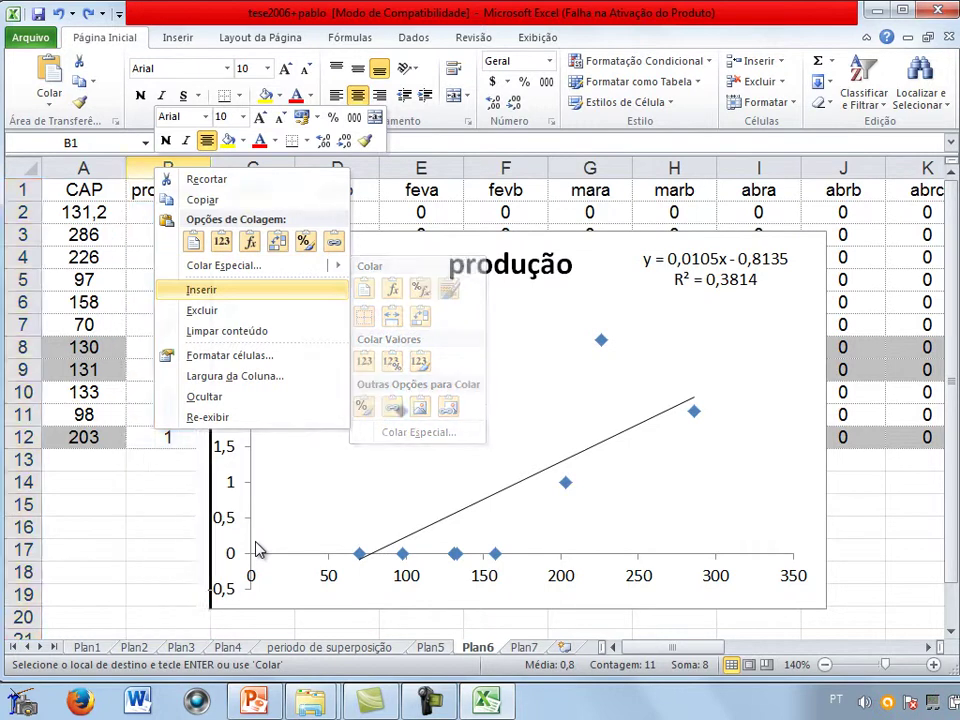
{"action": "key", "text": "Return"}
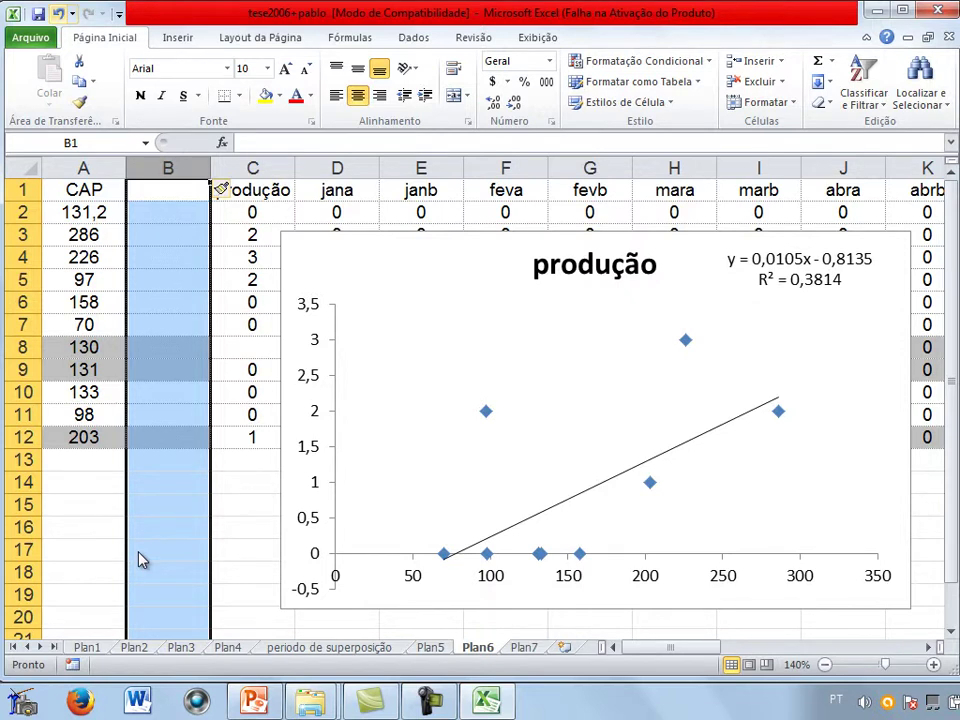
- Undo the recent edits in Plan6 and Plan7, back through the deletion of the produção value in B8 of Plan6
{"action": "key", "text": "ctrl+z"}
{"action": "key", "text": "ctrl+c"}
{"action": "key", "text": "ctrl+Page_Down"}
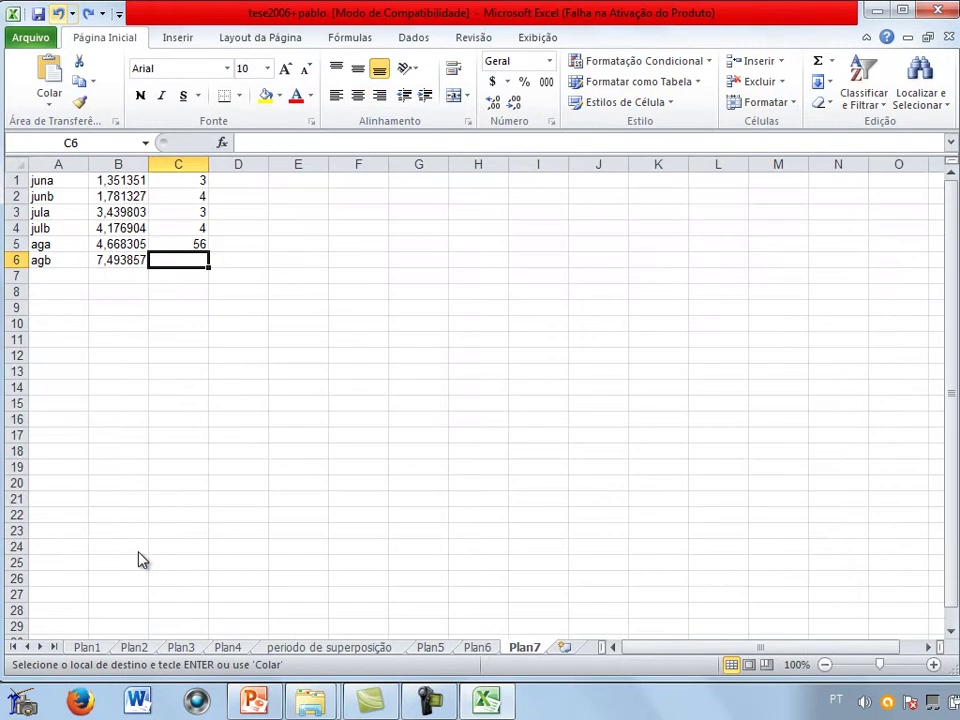
{"action": "key", "text": "ctrl+z"}
{"action": "key", "text": "ctrl+z"}
{"action": "key", "text": "ctrl+z"}
{"action": "key", "text": "ctrl+z"}
{"action": "key", "text": "ctrl+z"}
{"action": "key", "text": "ctrl+z"}
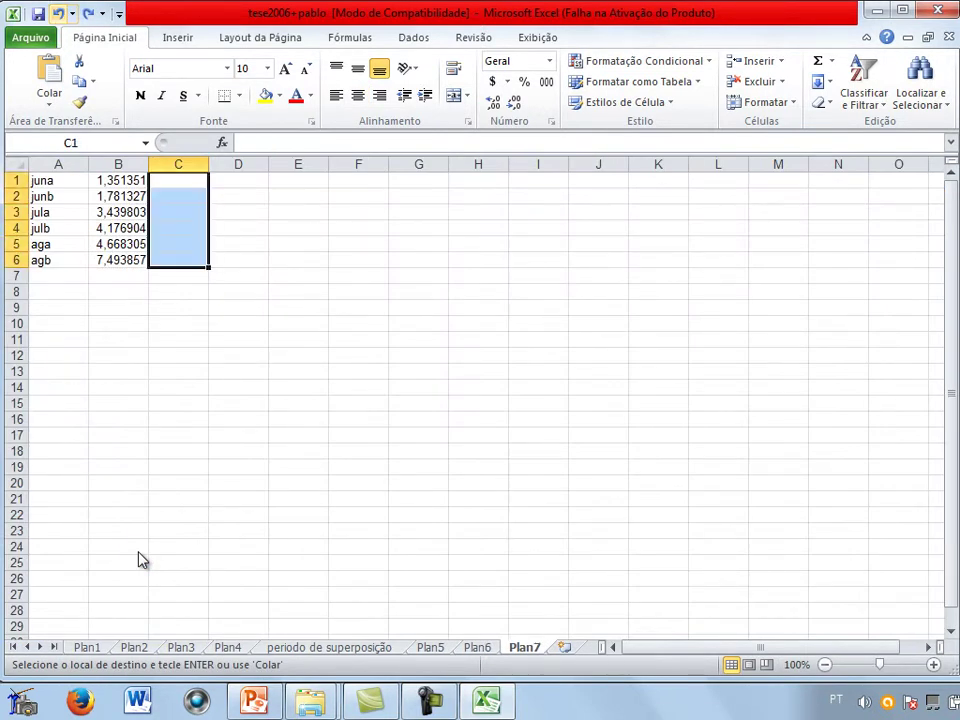
{"action": "key", "text": "ctrl+z"}
{"action": "key", "text": "ctrl+z"}
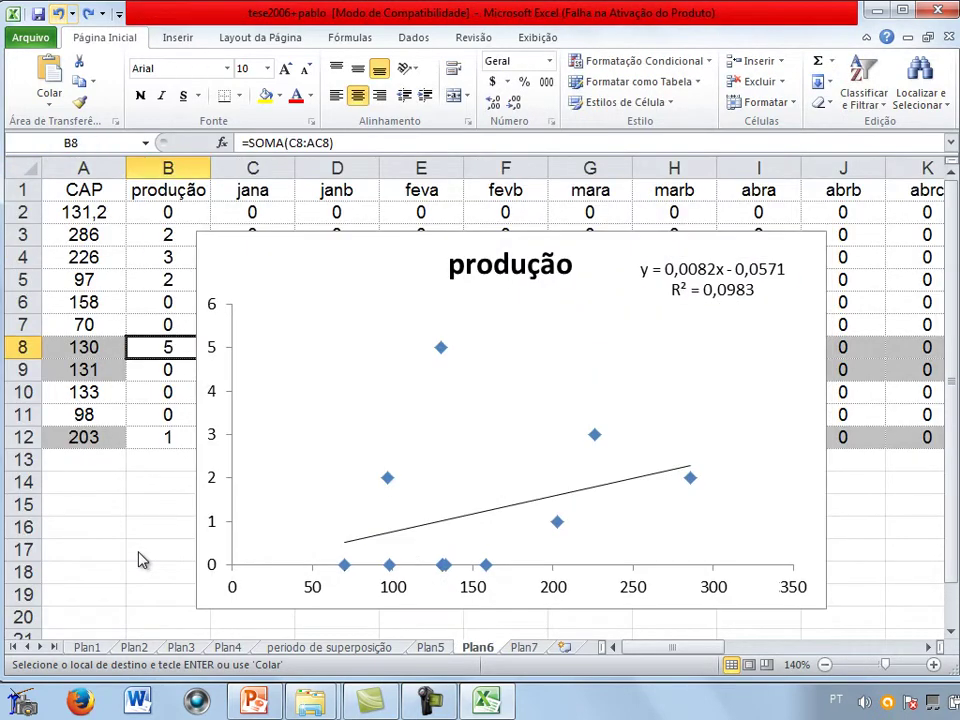
- Try inserting the copied month cells before the produção column in Plan6
{"action": "key", "text": "ctrl+space"}
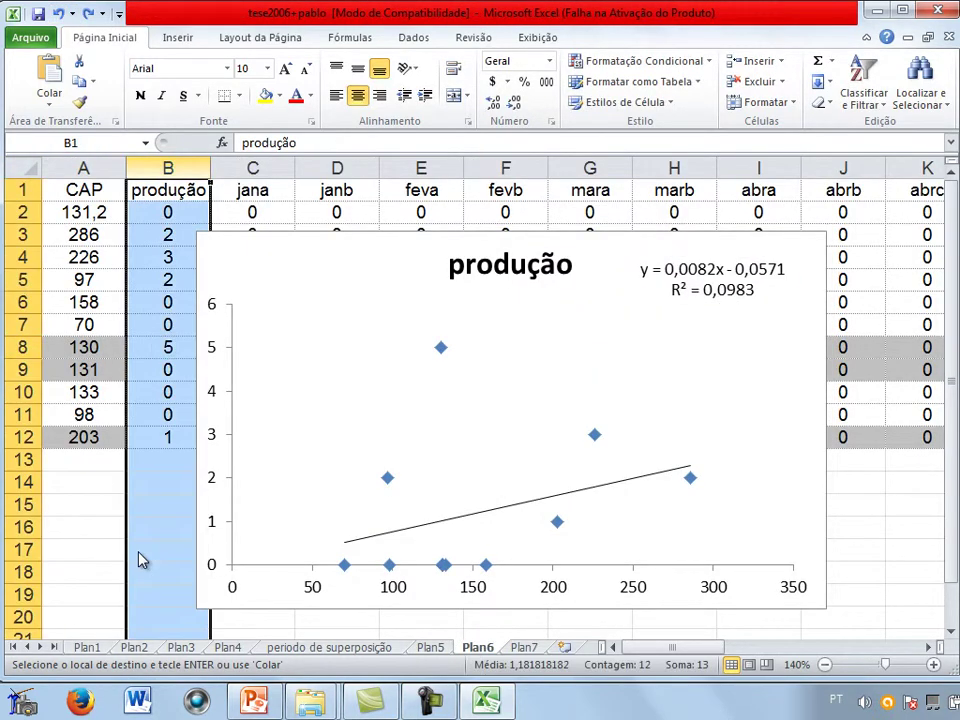
{"action": "key", "text": "shift+F10"}
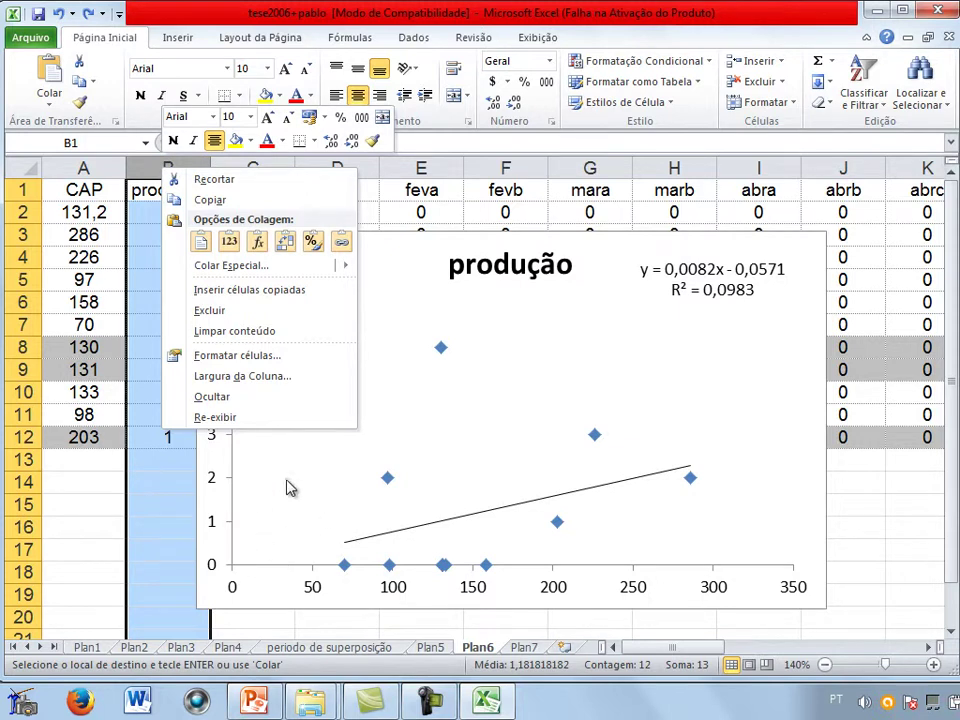
{"action": "key", "text": "Escape"}
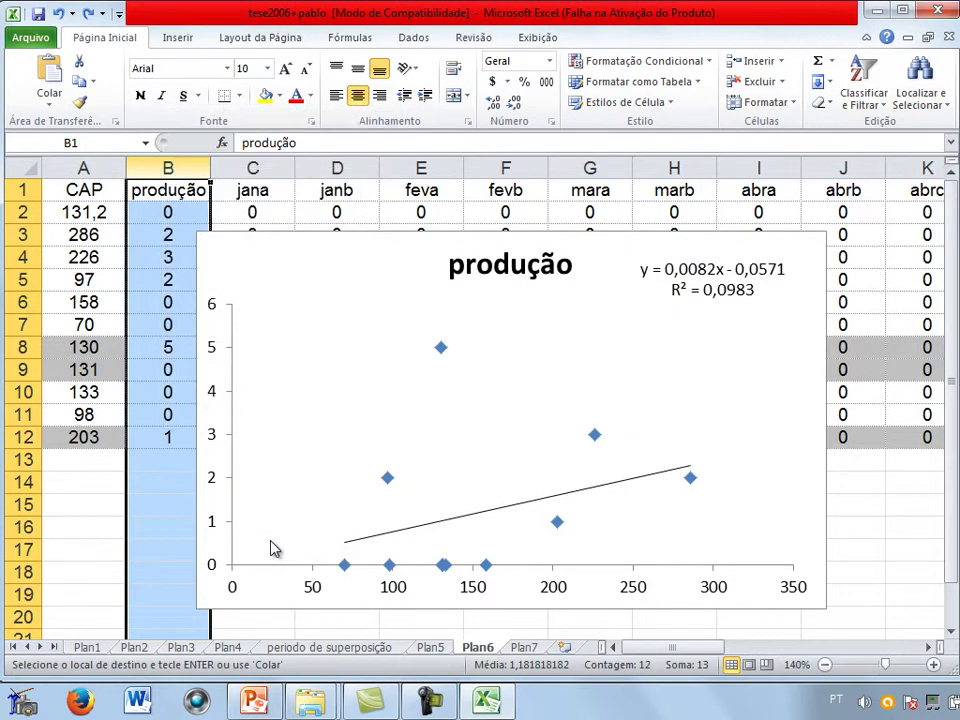
{"action": "key", "text": "shift+F10"}
{"action": "key", "text": "Down"}
{"action": "key", "text": "Down"}
{"action": "key", "text": "Return"}
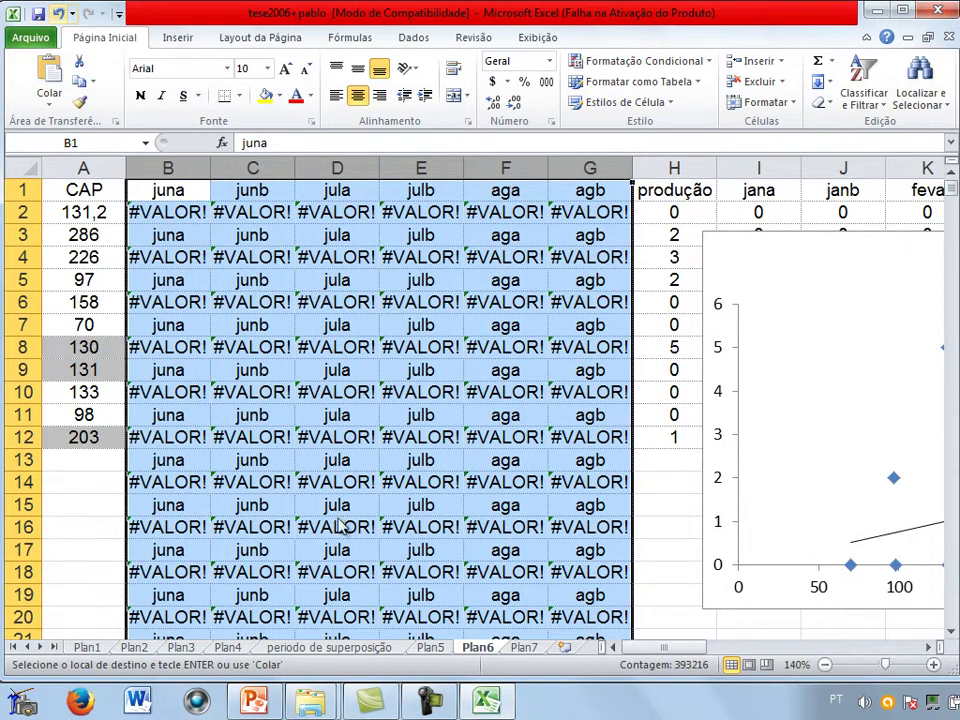
{"action": "key", "text": "ctrl+z"}
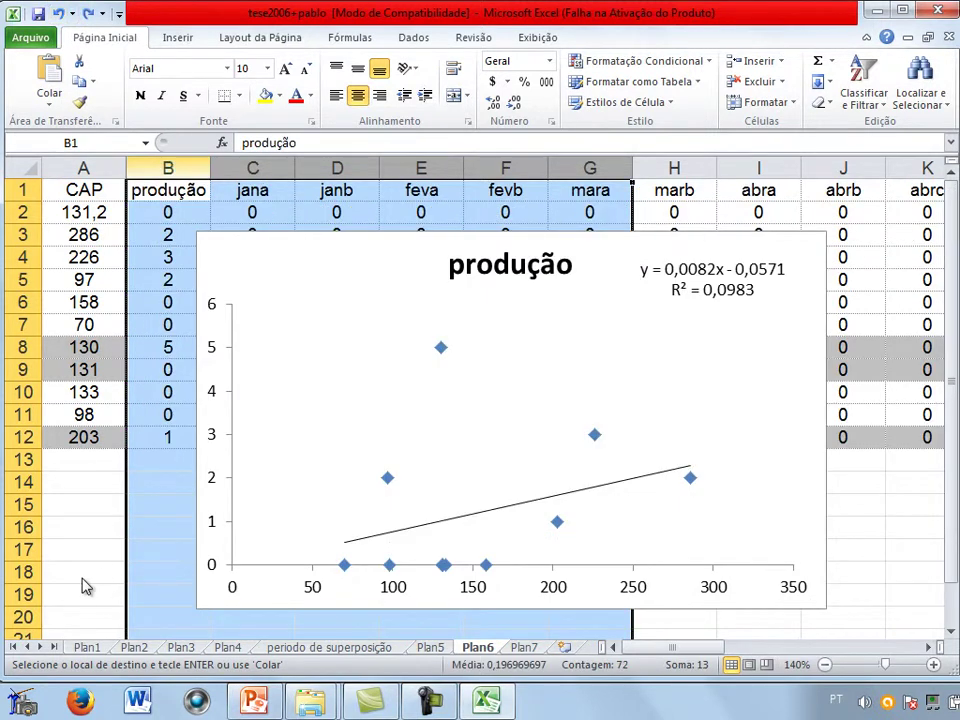
- Cancel the copy in Plan6 and save the workbook on the desktop (Área de Trabalho) as teste
{"action": "key", "text": "alt+a"}
{"action": "key", "text": "Escape"}
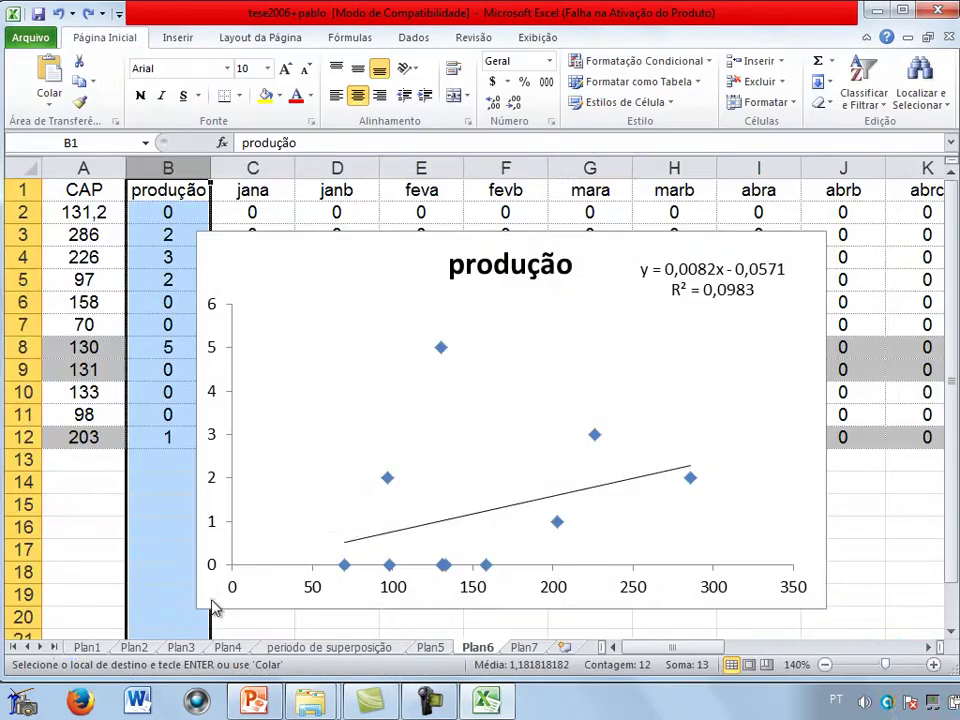
{"action": "key", "text": "F12"}
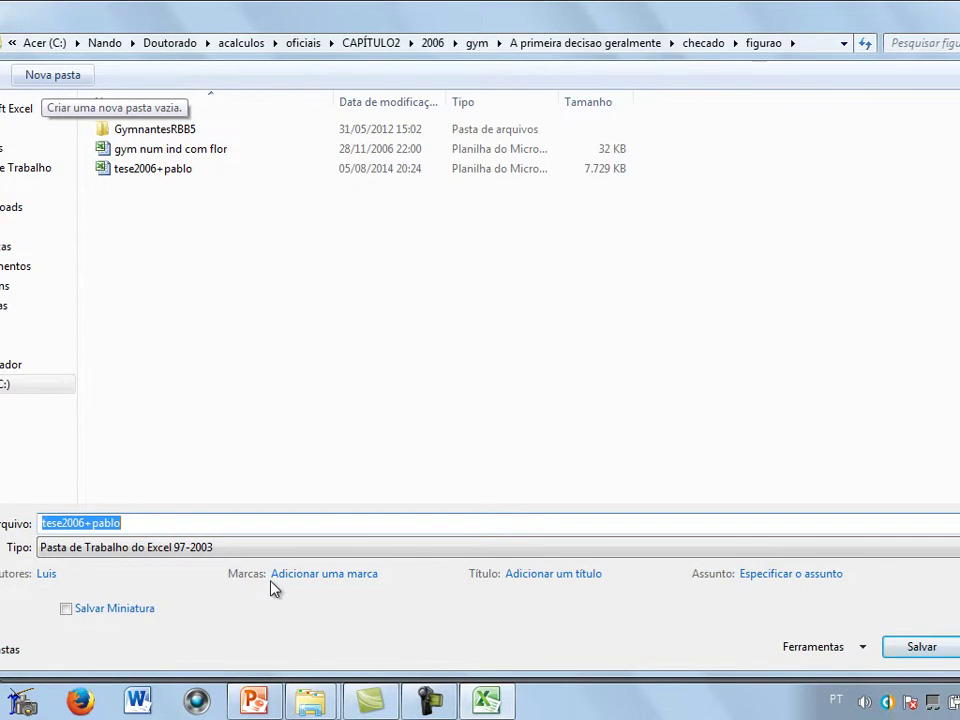
{"action": "type", "text": "teste"}
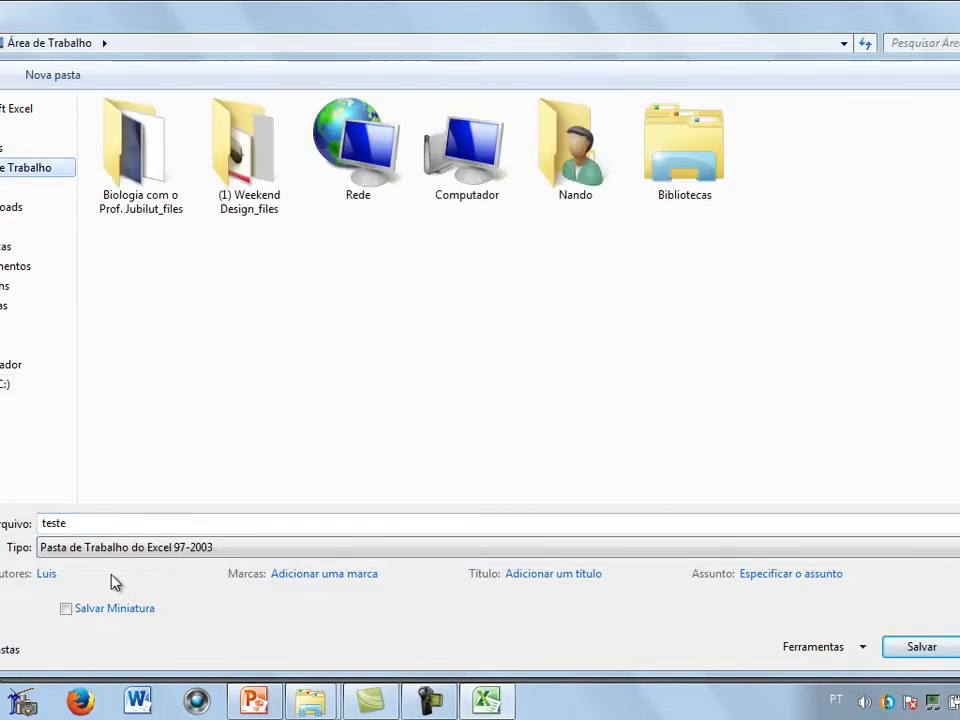
{"action": "key", "text": "Return"}
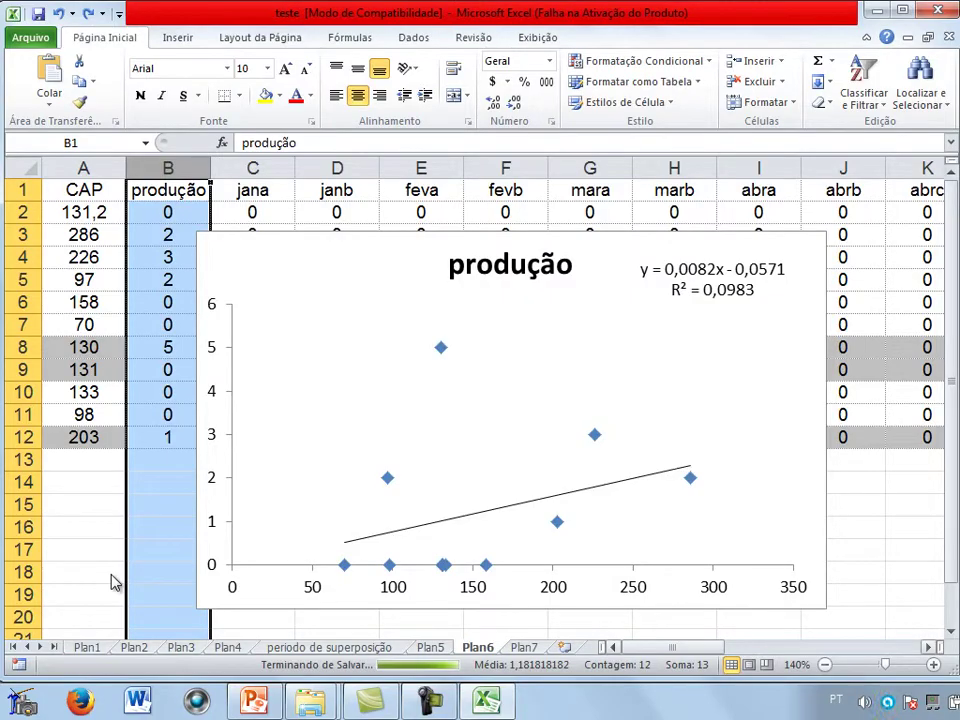
- Insert a blank column before produção in Plan6 and title it estrato in B1
{"action": "key", "text": "shift+F10"}
{"action": "key", "text": "Down"}
{"action": "key", "text": "Down"}
{"action": "key", "text": "Down"}
{"action": "key", "text": "Down"}
{"action": "key", "text": "Up"}
{"action": "key", "text": "Return"}
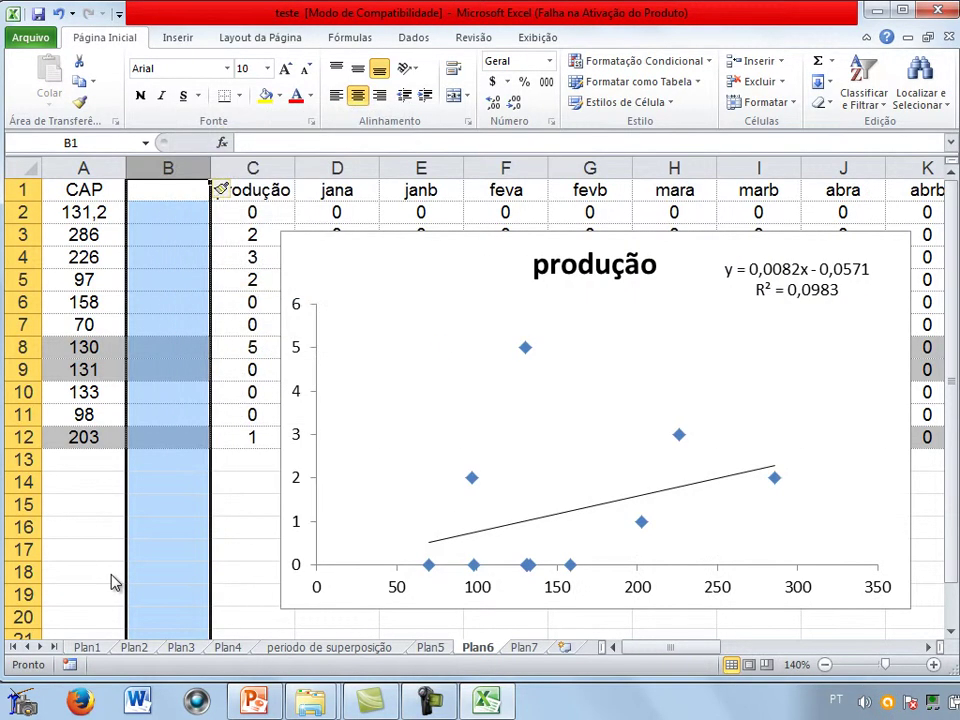
{"action": "type", "text": "estrato"}
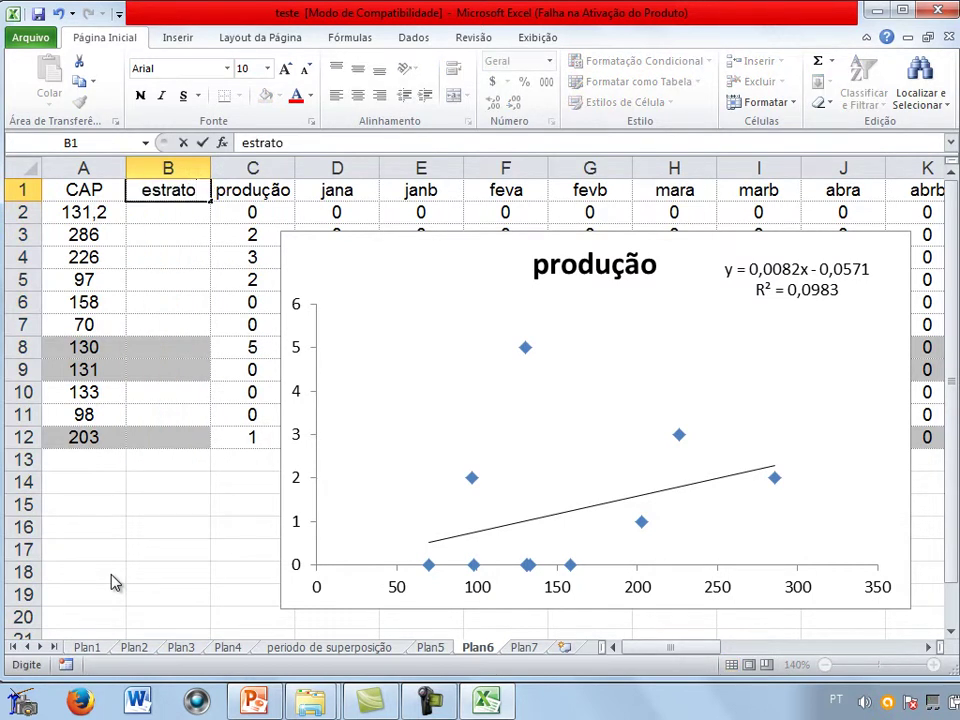
- Copy the species 7 column I values in rows 98 to 3311 of Plan1 into the estrato column of Plan6, starting at B2
{"action": "key", "text": "ctrl+Page_Up"}
{"action": "key", "text": "ctrl+Page_Up"}
{"action": "key", "text": "ctrl+Page_Up"}
{"action": "key", "text": "ctrl+Page_Up"}
{"action": "key", "text": "ctrl+Page_Up"}
{"action": "key", "text": "ctrl+Page_Up"}
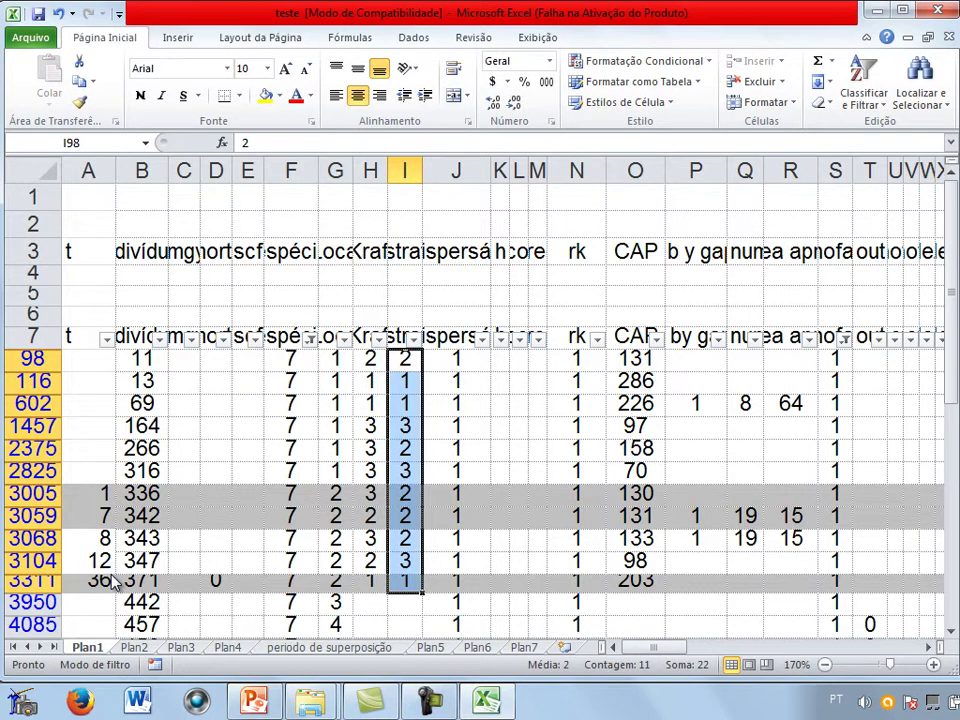
{"action": "key", "text": "ctrl+c"}
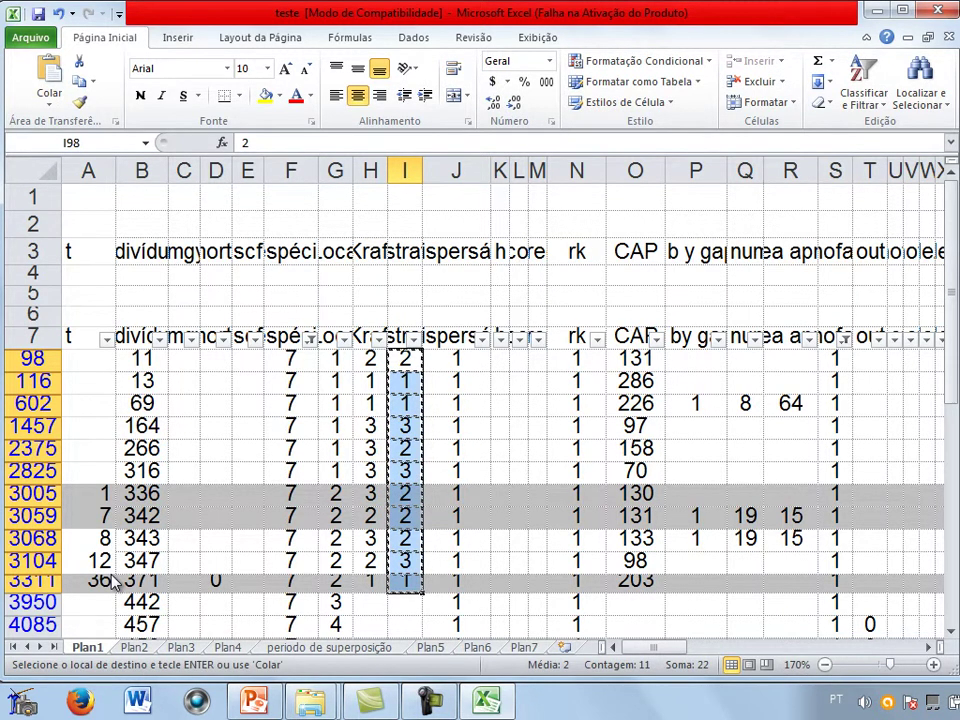
{"action": "key", "text": "ctrl+Page_Down"}
{"action": "key", "text": "ctrl+Page_Down"}
{"action": "key", "text": "ctrl+Page_Down"}
{"action": "key", "text": "ctrl+Page_Down"}
{"action": "key", "text": "ctrl+Page_Down"}
{"action": "key", "text": "ctrl+Page_Down"}
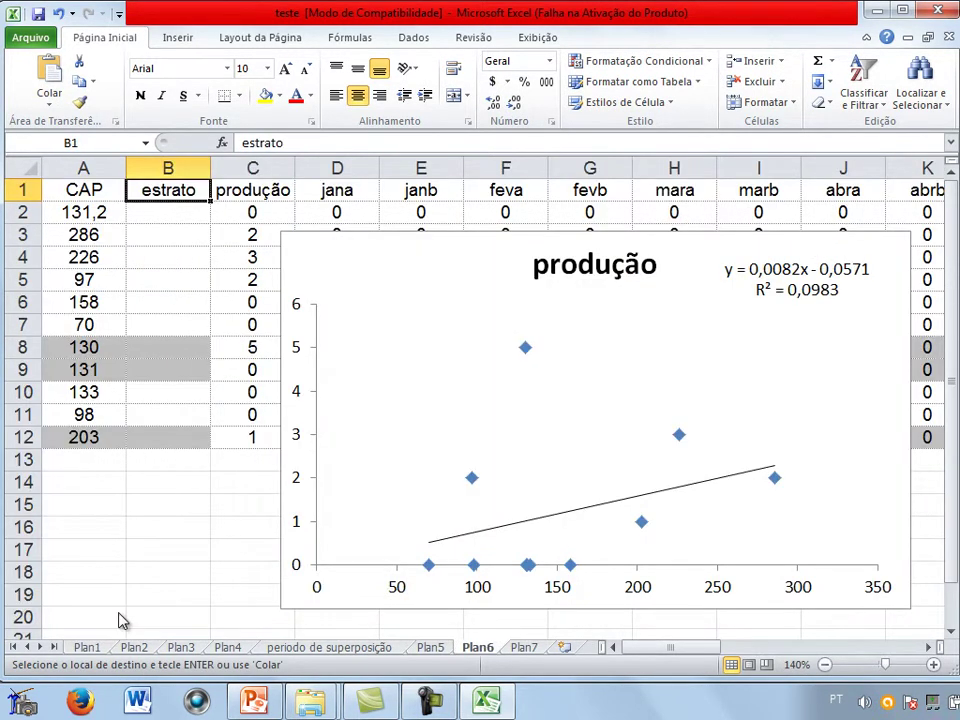
{"action": "key", "text": "Down"}
{"action": "key", "text": "ctrl+v"}
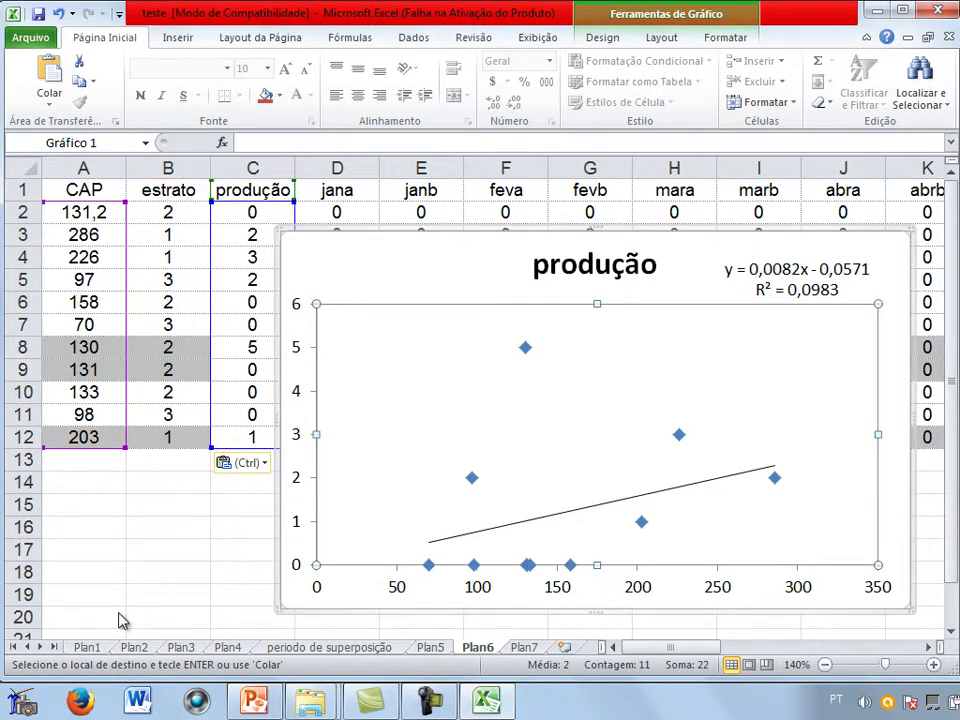
- Delete the chart of produção against CAP from Plan6
{"action": "left_click_drag", "start_coordinate": [211, 300], "coordinate": [127, 300]}
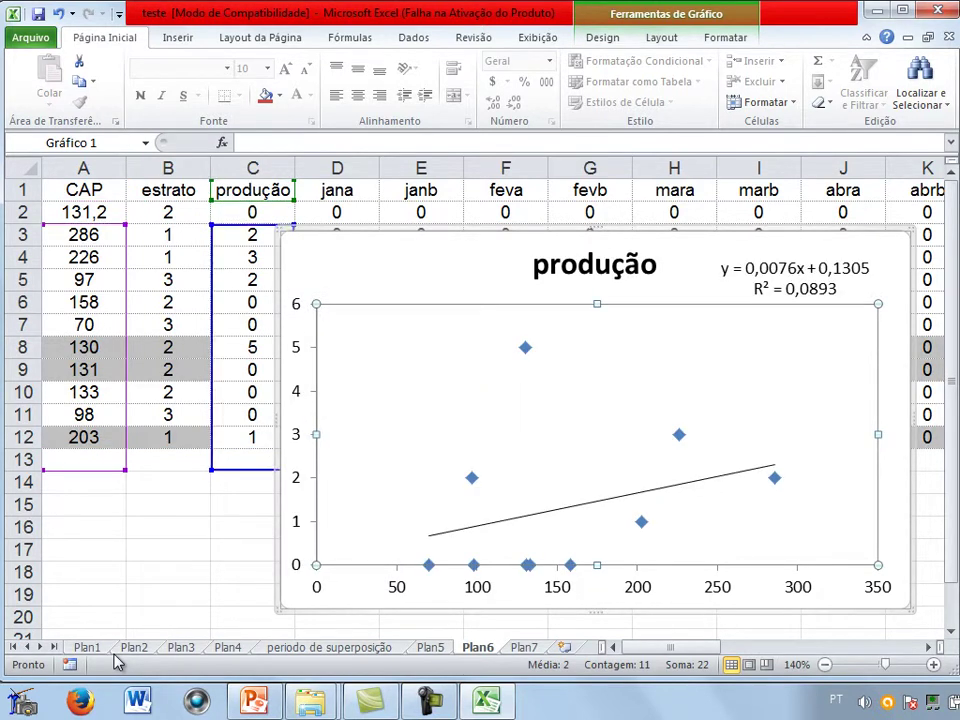
{"action": "left_click_drag", "start_coordinate": [294, 225], "coordinate": [294, 201]}
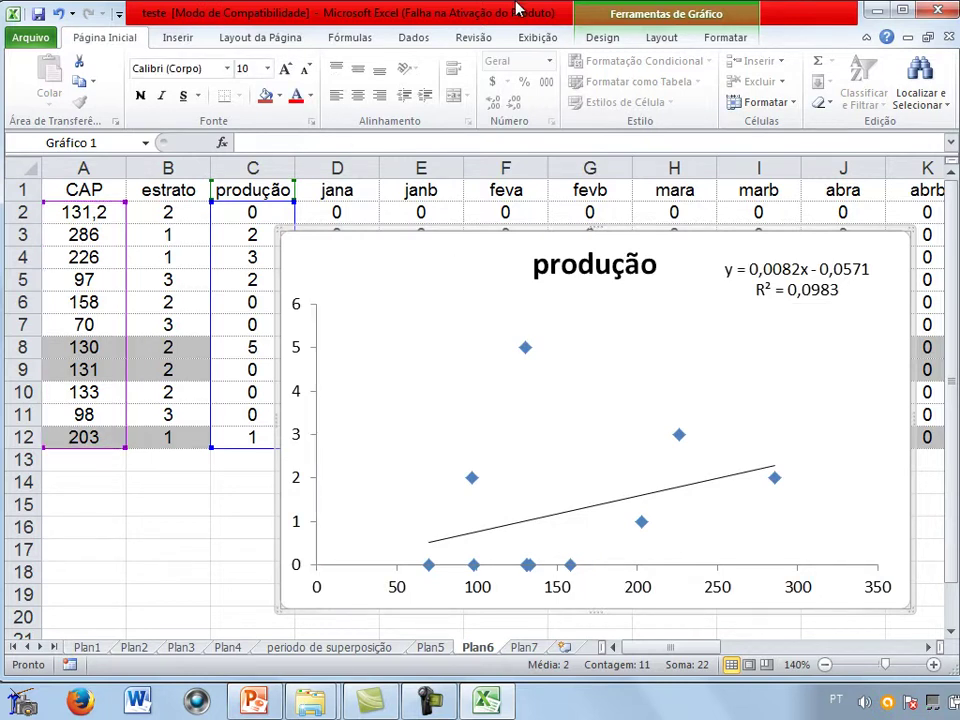
{"action": "key", "text": "Delete"}
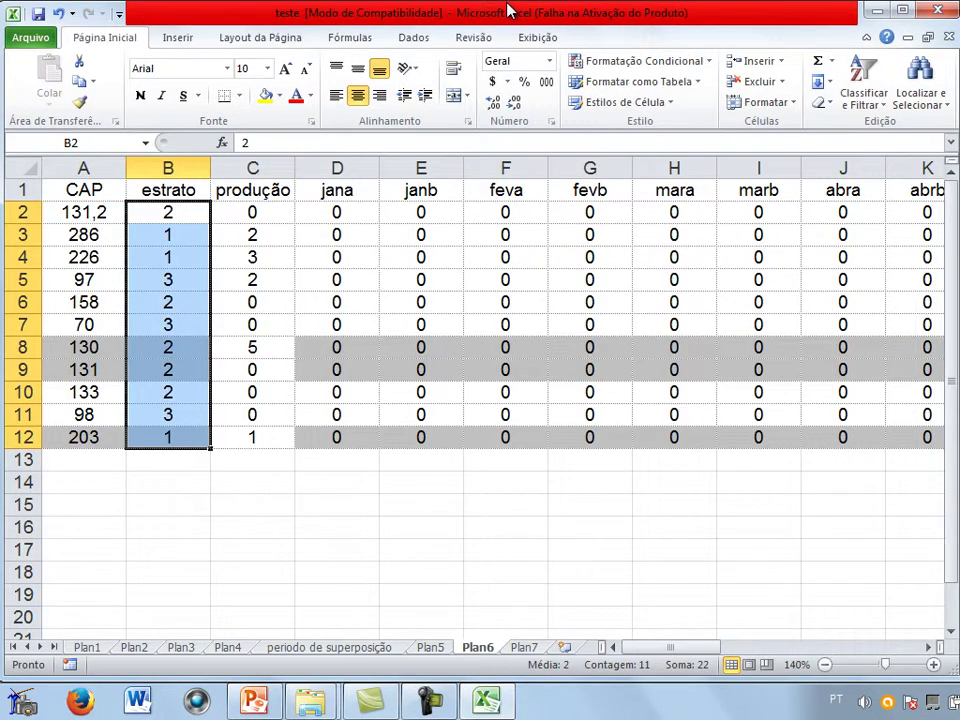
- Insert a markers-only scatter chart of produção against estrato from B1:C12 of Plan6
{"action": "key", "text": "Up"}
{"action": "key", "text": "shift+Right"}
{"action": "key", "text": "shift+Down"}
{"action": "key", "text": "ctrl+shift+Down"}
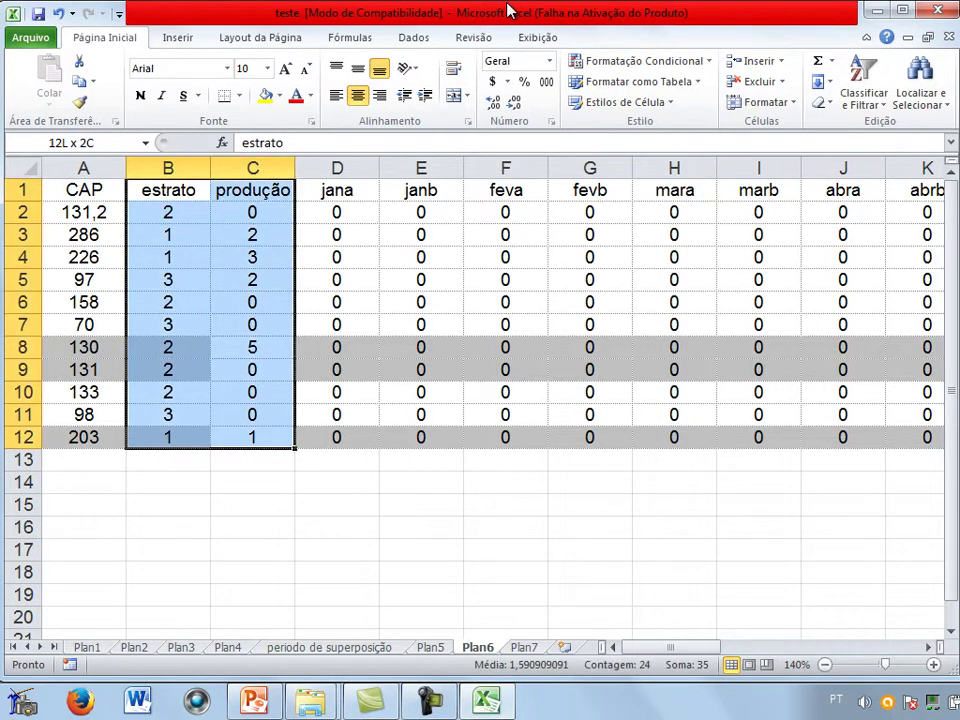
{"action": "key", "text": "alt+t"}
{"action": "key", "text": "Tab"}
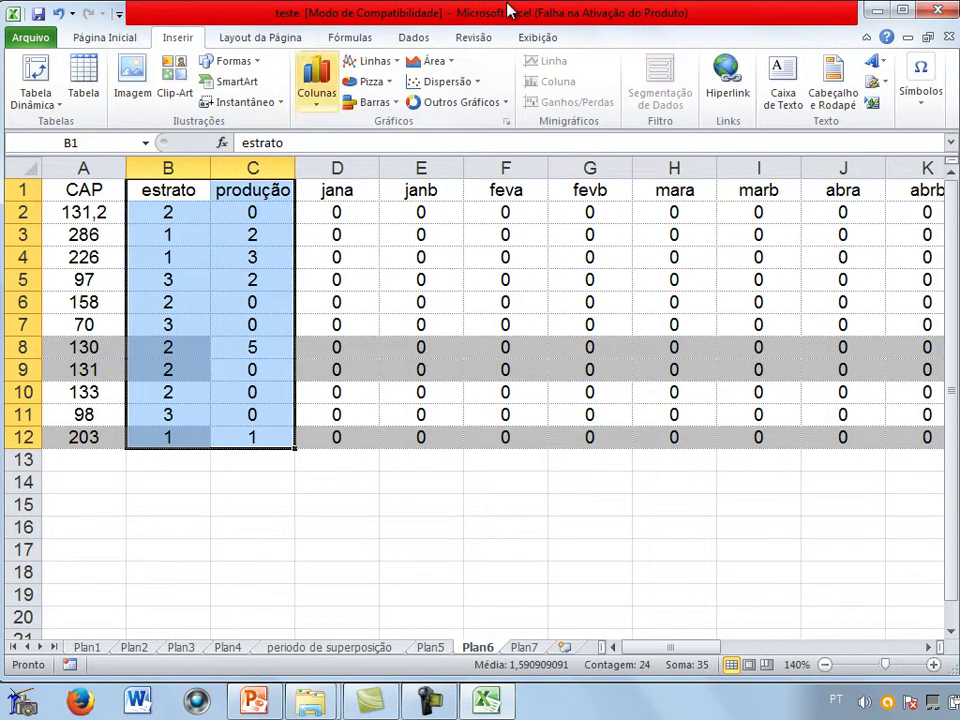
{"action": "key", "text": "Tab"}
{"action": "key", "text": "Return"}
{"action": "key", "text": "Return"}
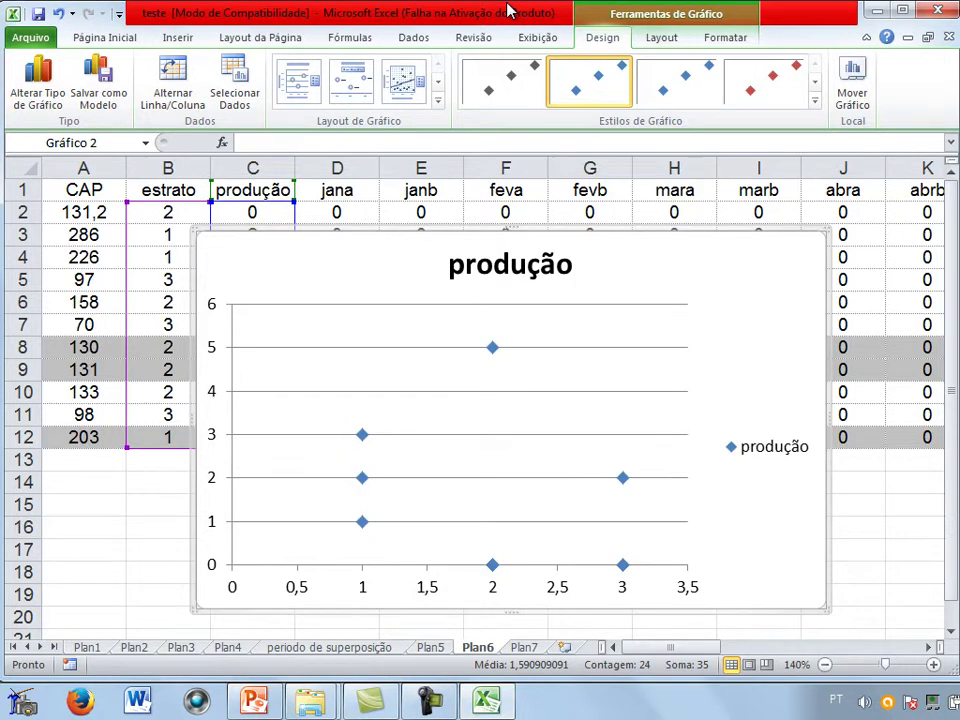
- Remove the horizontal gridlines and the legend from the estrato scatter chart
{"action": "key", "text": "Down"}
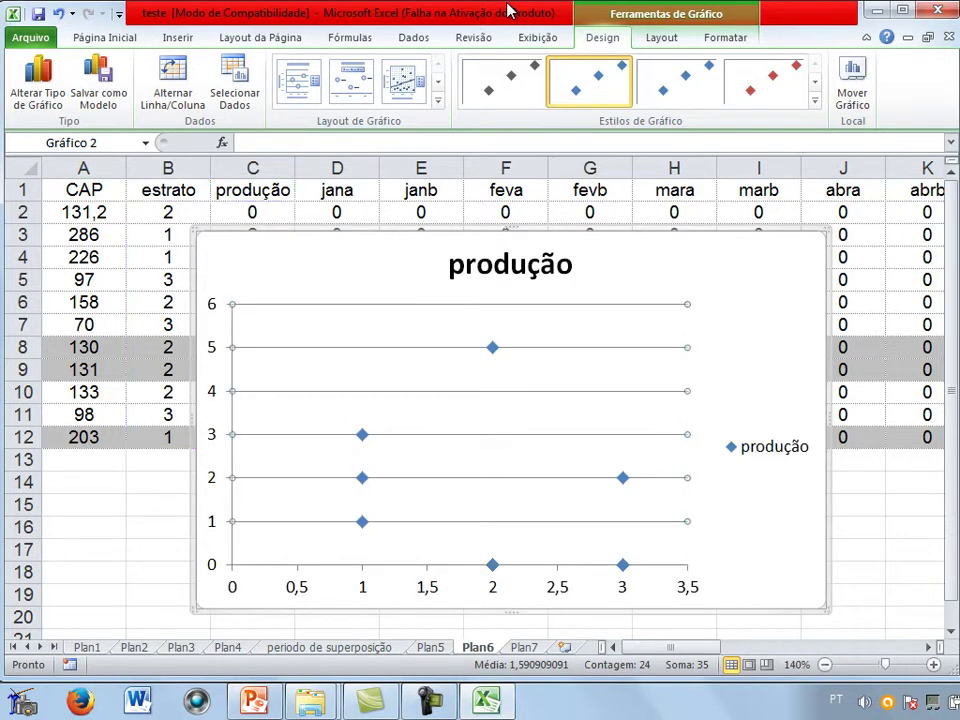
{"action": "key", "text": "Delete"}
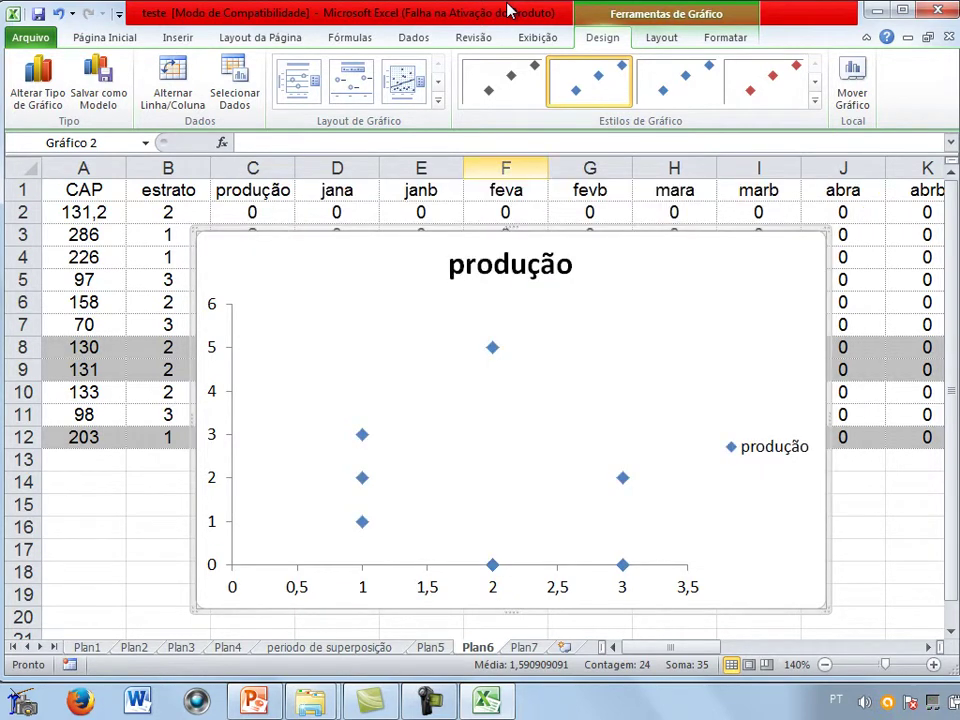
{"action": "key", "text": "Down"}
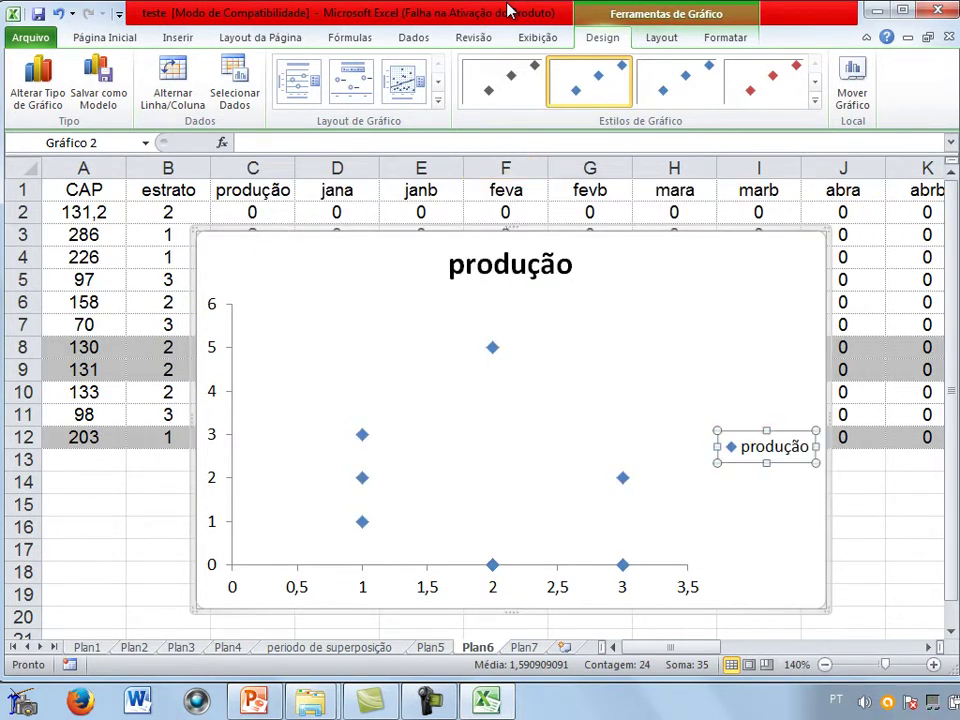
{"action": "key", "text": "Delete"}
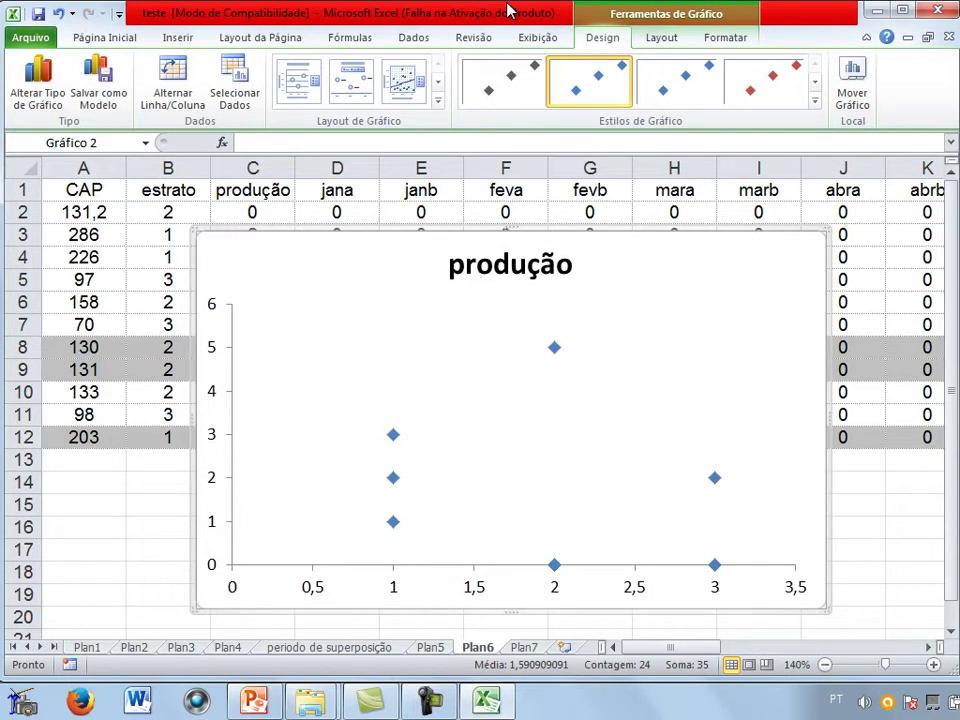
- Move the scatter chart beside the produção column and enlarge its plot area upward to just below the title
{"action": "left_click_drag", "start_coordinate": [700, 250], "coordinate": [798, 235]}
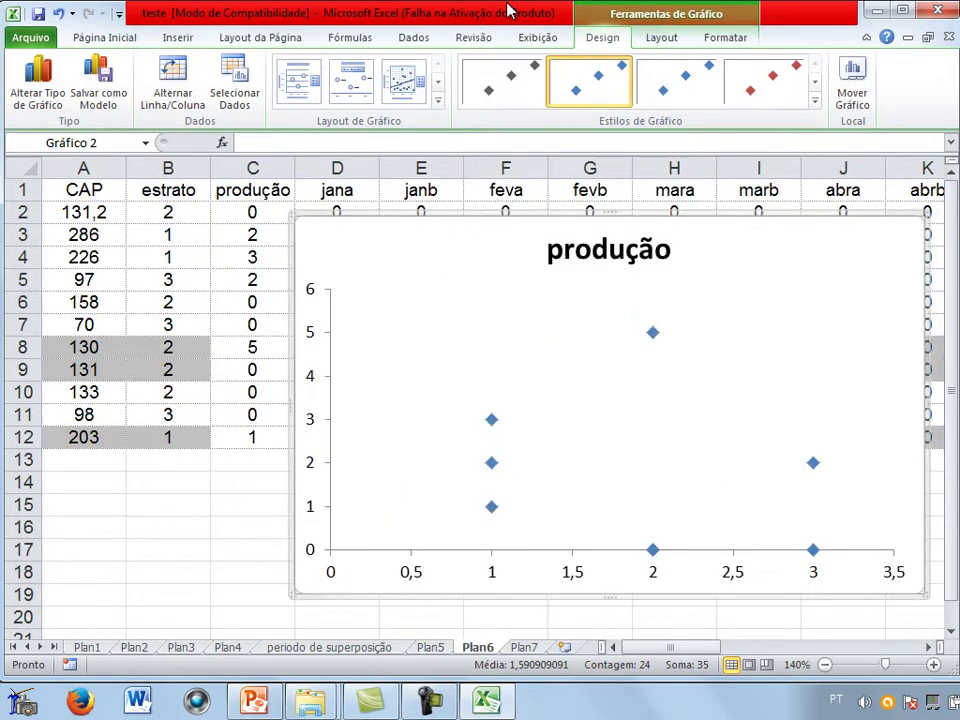
{"action": "key", "text": "Right"}
{"action": "key", "text": "Right"}
{"action": "key", "text": "Up"}
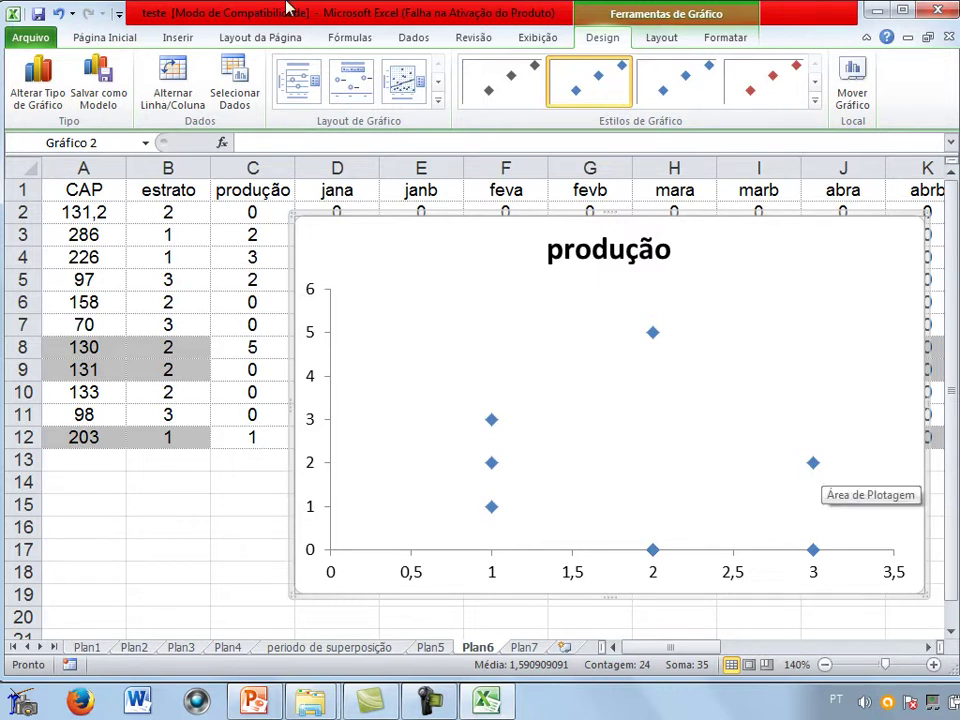
{"action": "key", "text": "Up"}
{"action": "key", "text": "Down"}
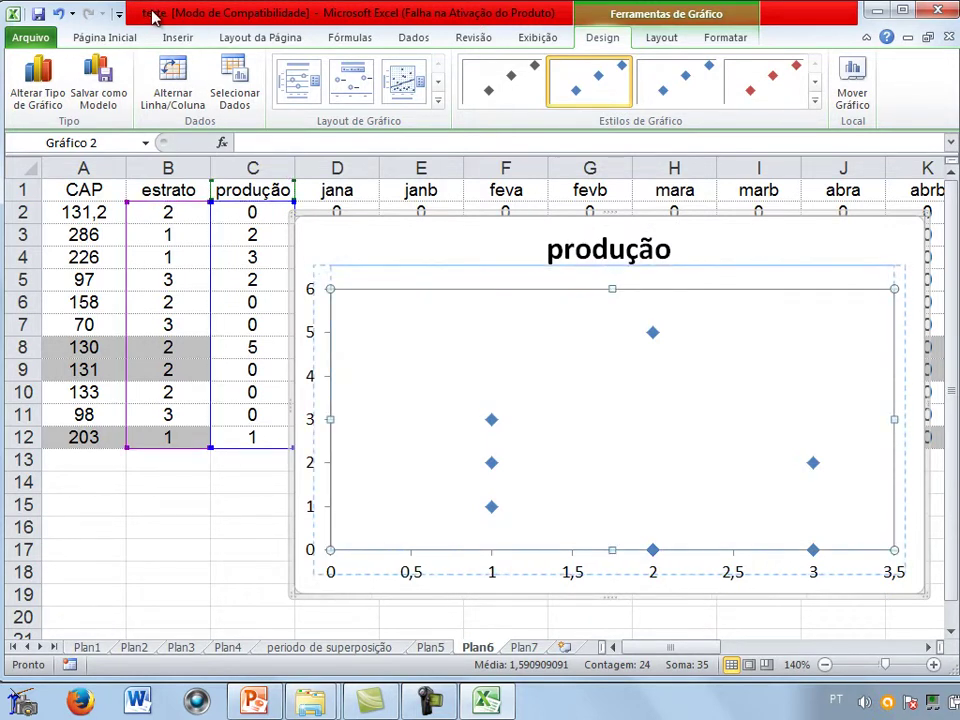
{"action": "key", "text": "Delete"}
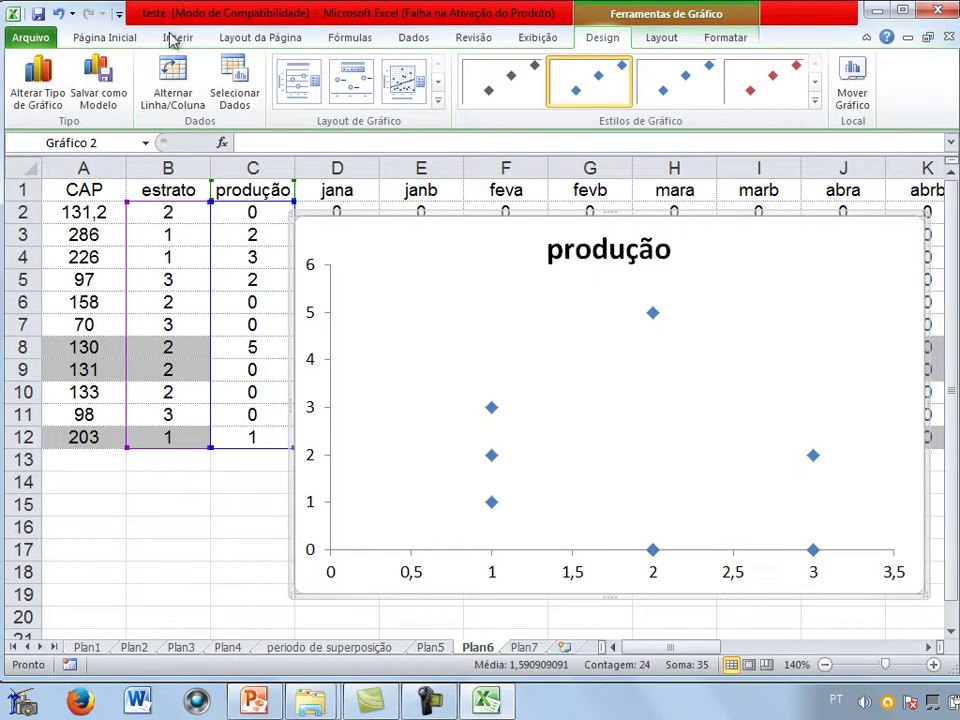
{"action": "mouse_move", "coordinate": [491, 408]}
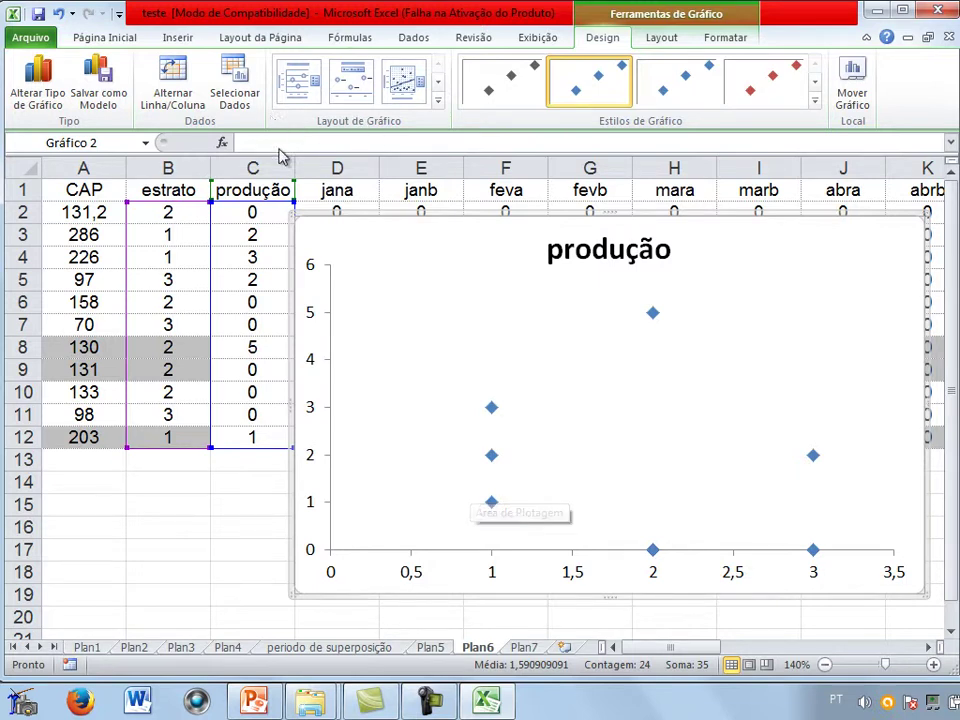
- Highlight the column J dispersão values of the species 7 records in rows 98 to 3311 of Plan1
{"action": "key", "text": "ctrl+Page_Up"}
{"action": "key", "text": "ctrl+Page_Up"}
{"action": "key", "text": "ctrl+Page_Up"}
{"action": "key", "text": "ctrl+Page_Up"}
{"action": "key", "text": "ctrl+Page_Up"}
{"action": "key", "text": "ctrl+Page_Up"}
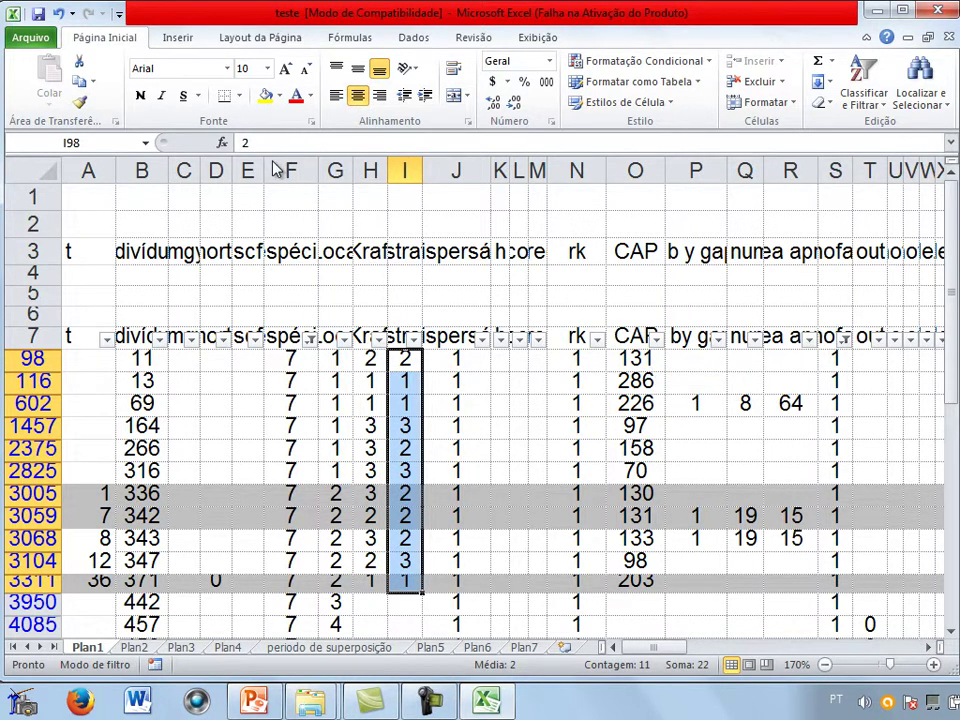
{"action": "key", "text": "Right"}
{"action": "key", "text": "shift+Down"}
{"action": "key", "text": "shift+Down"}
{"action": "key", "text": "shift+Down"}
{"action": "key", "text": "shift+Down"}
{"action": "key", "text": "shift+Down"}
{"action": "key", "text": "shift+Down"}
{"action": "key", "text": "shift+Down"}
{"action": "key", "text": "shift+Down"}
{"action": "key", "text": "shift+Down"}
{"action": "key", "text": "shift+Down"}
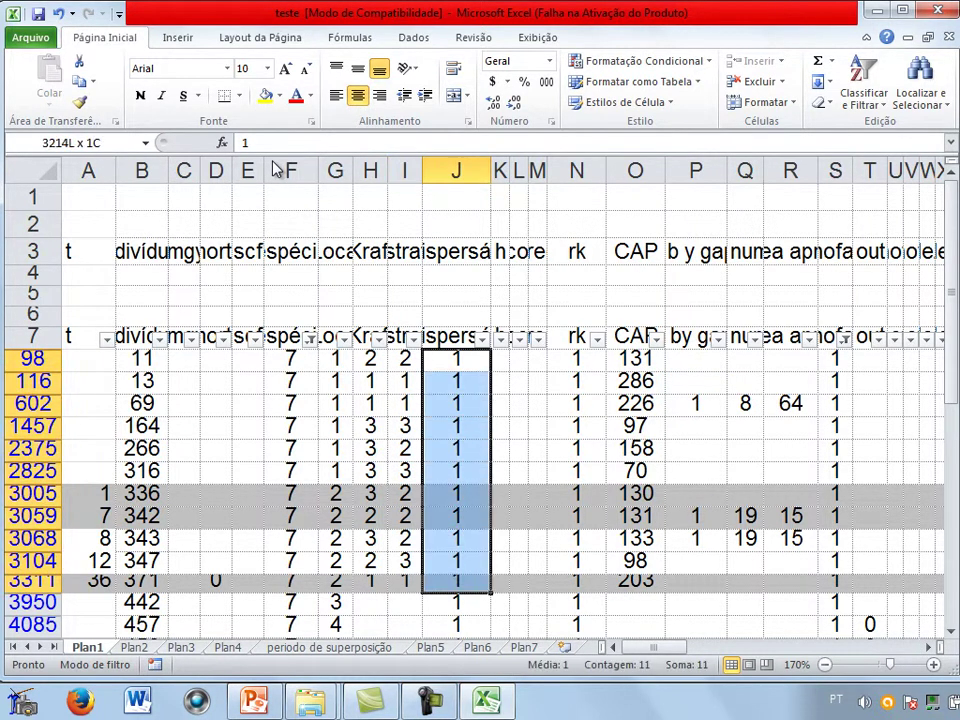
- Highlight the column I values of the species 7 records in rows 98 to 3311 for comparison
{"action": "key", "text": "Left"}
{"action": "key", "text": "shift+Down"}
{"action": "key", "text": "shift+Down"}
{"action": "key", "text": "shift+Down"}
{"action": "key", "text": "shift+Down"}
{"action": "key", "text": "shift+Down"}
{"action": "key", "text": "shift+Down"}
{"action": "key", "text": "shift+Down"}
{"action": "key", "text": "shift+Down"}
{"action": "key", "text": "shift+Down"}
{"action": "key", "text": "shift+Down"}
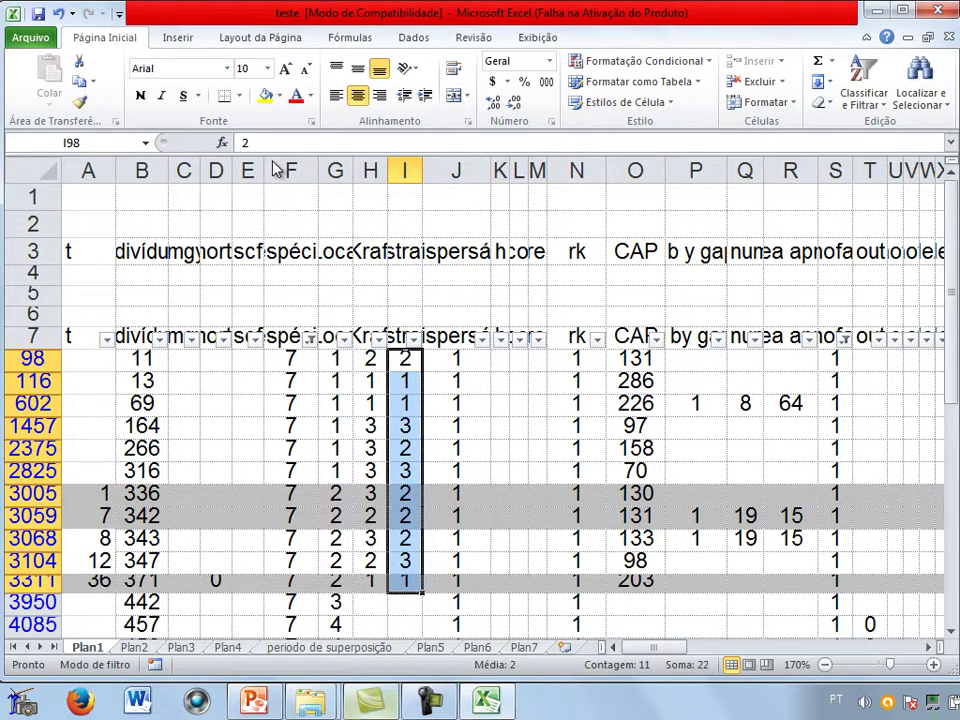
{"action": "key", "text": "alt+Tab"}
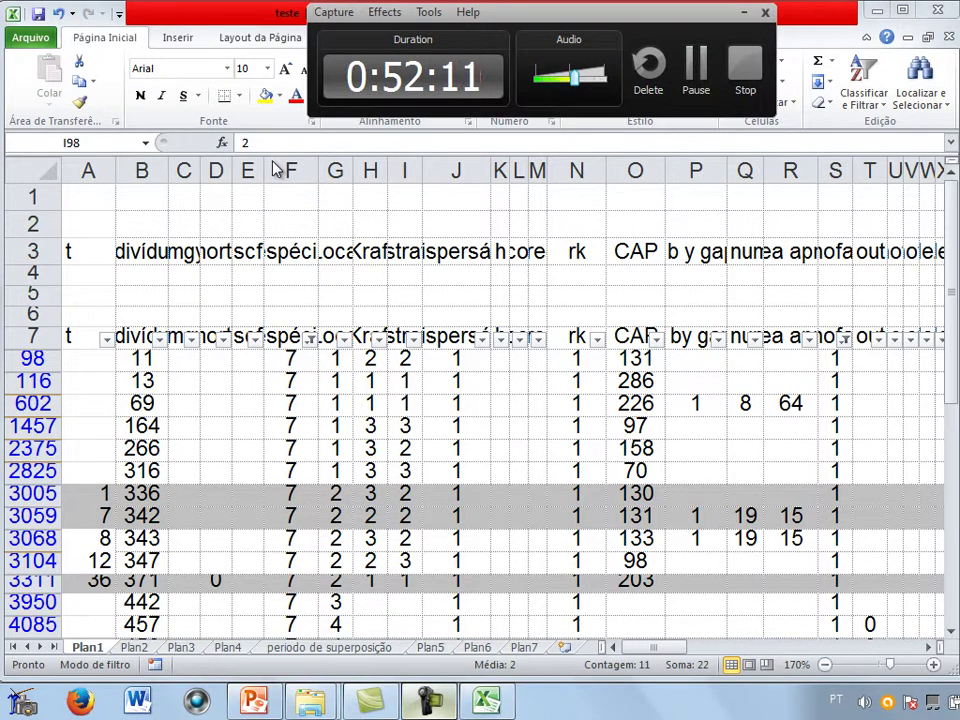
{"action": "key", "text": "alt+Tab"}
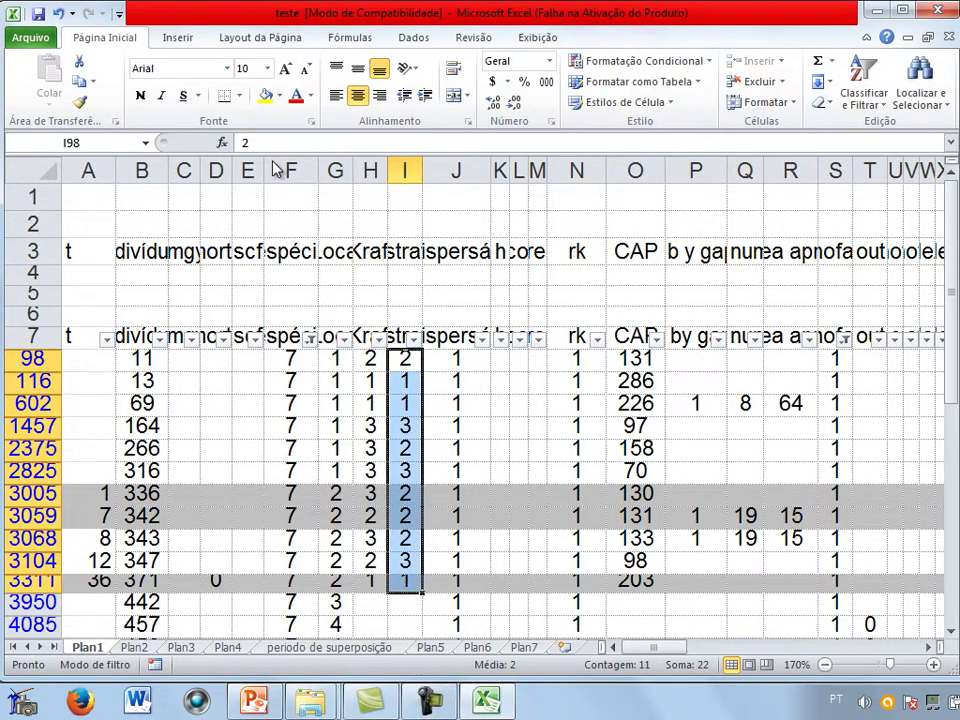
- Select all species in the espécie column filter of Plan1 to bring back every species' records
{"action": "key", "text": "shift+BackSpace"}
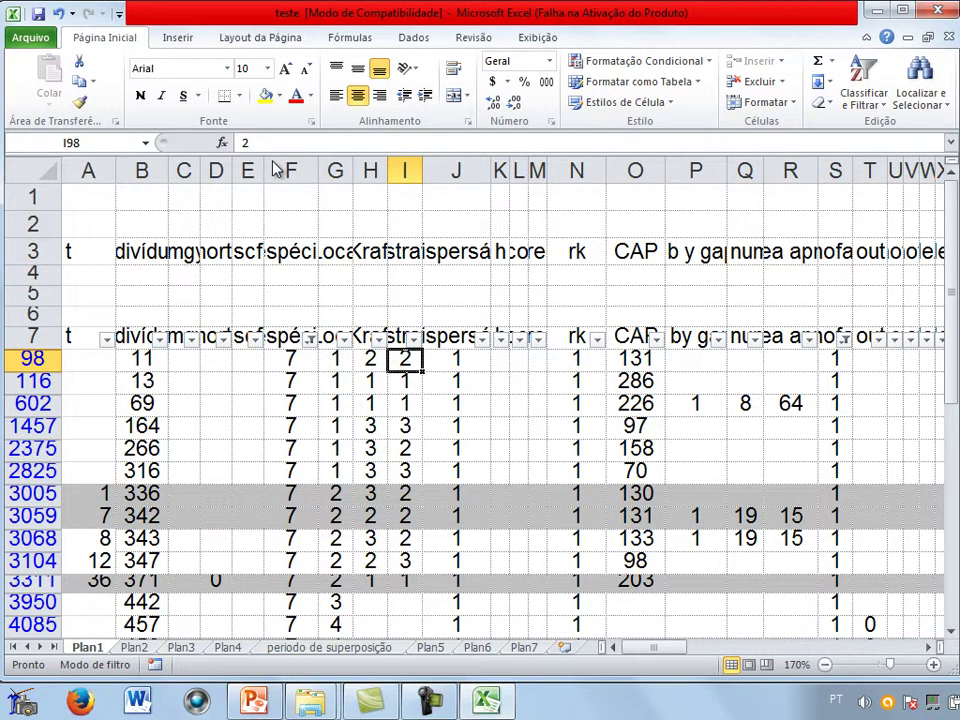
{"action": "left_click", "coordinate": [310, 338]}
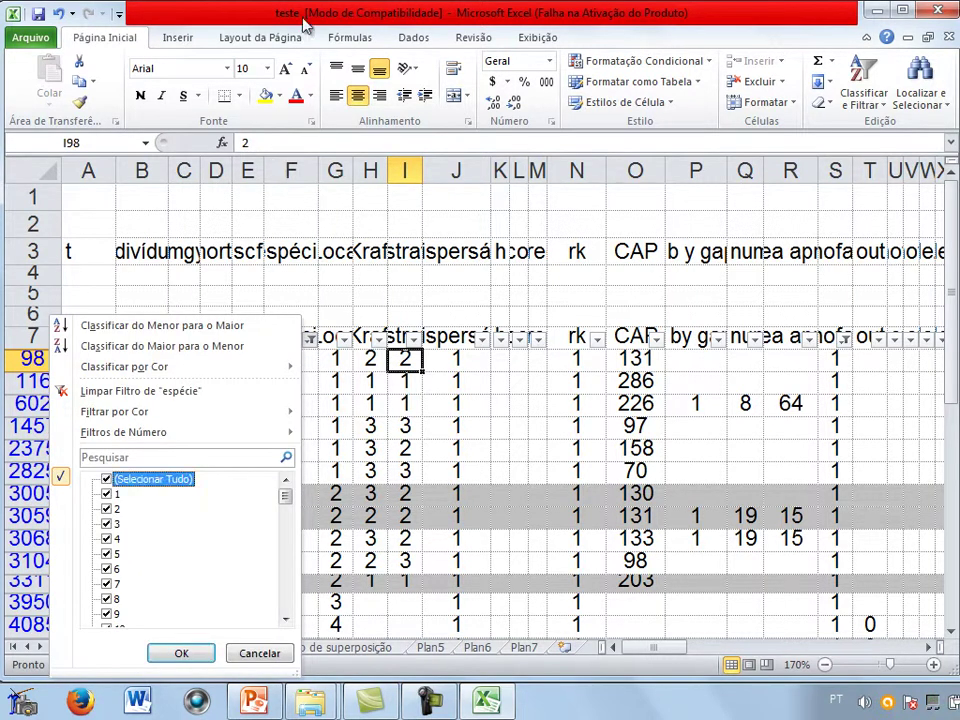
{"action": "key", "text": "Return"}
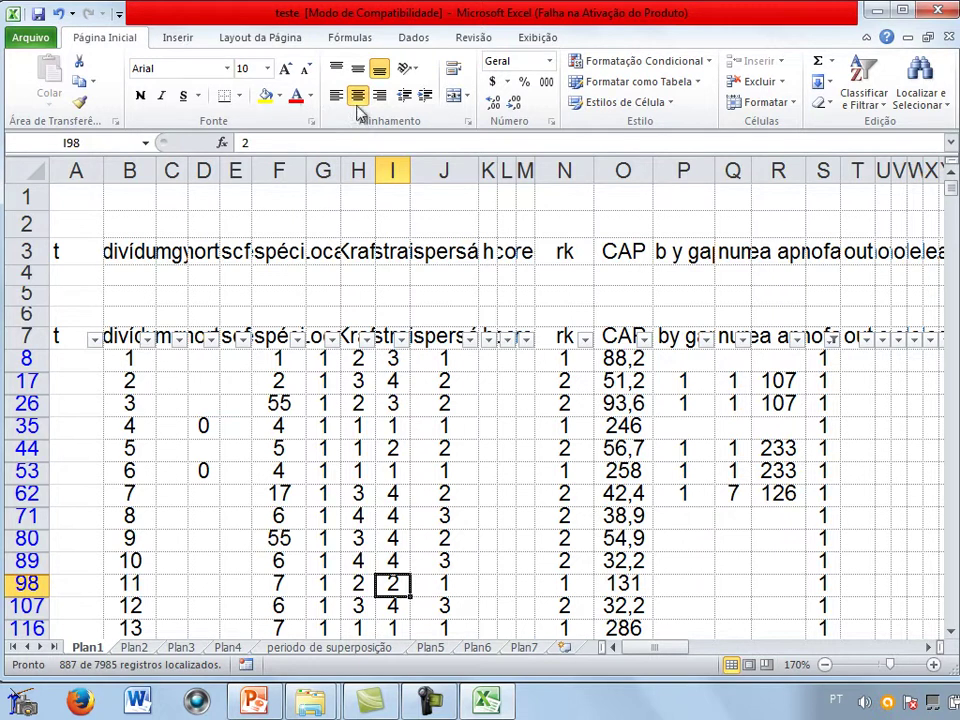
- Filter the dispersáo column of Plan1 to show only the records with value 2
{"action": "key", "text": "ctrl+Up"}
{"action": "key", "text": "Right"}
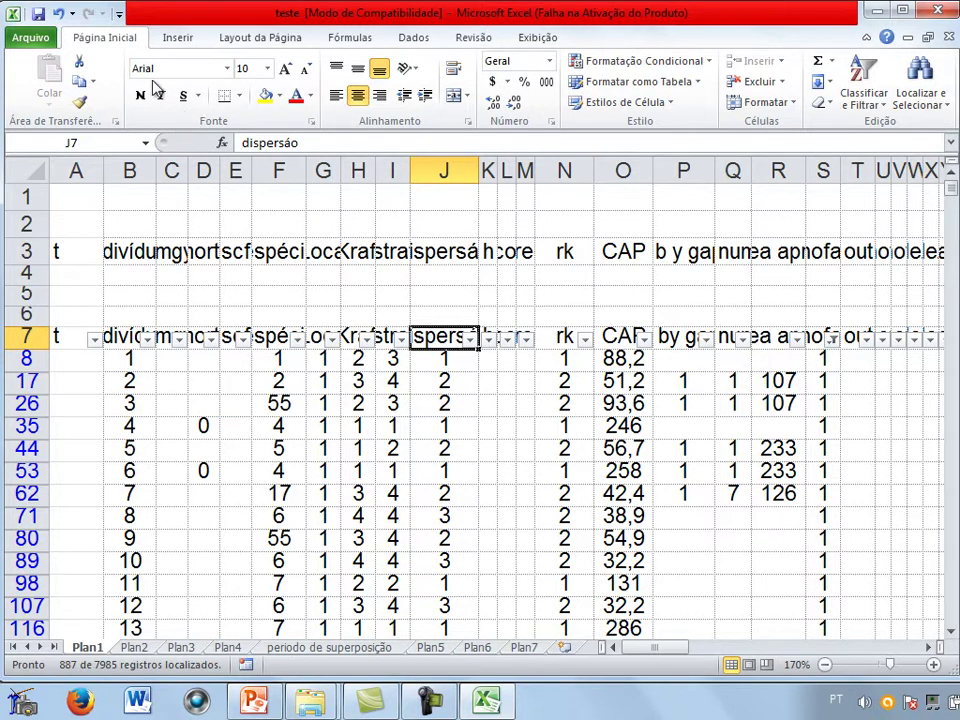
{"action": "key", "text": "alt+Down"}
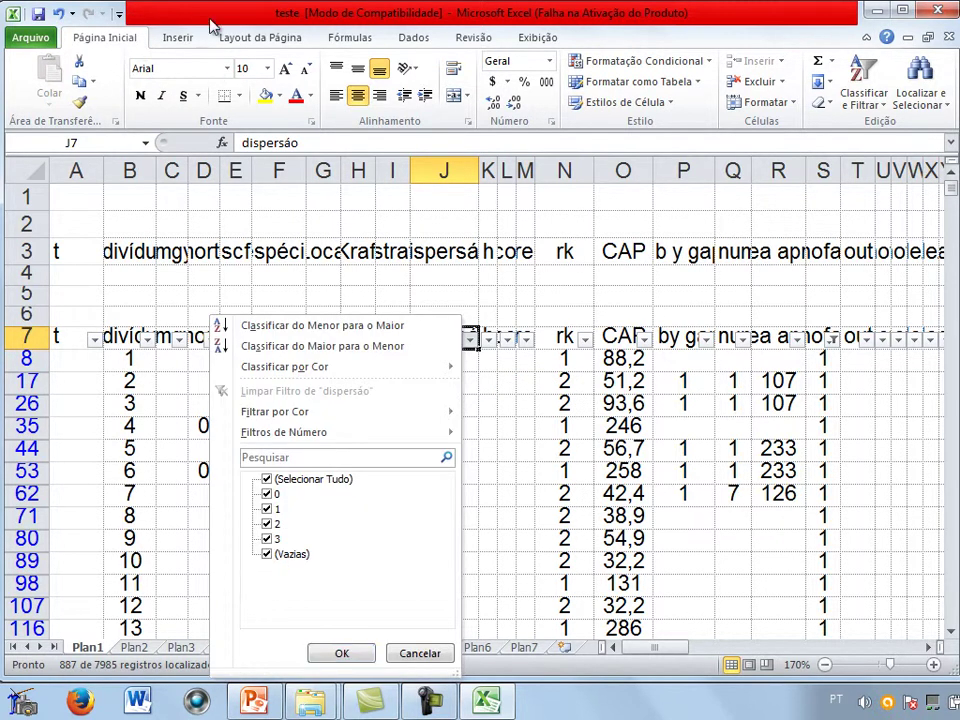
{"action": "key", "text": "Tab"}
{"action": "key", "text": "space"}
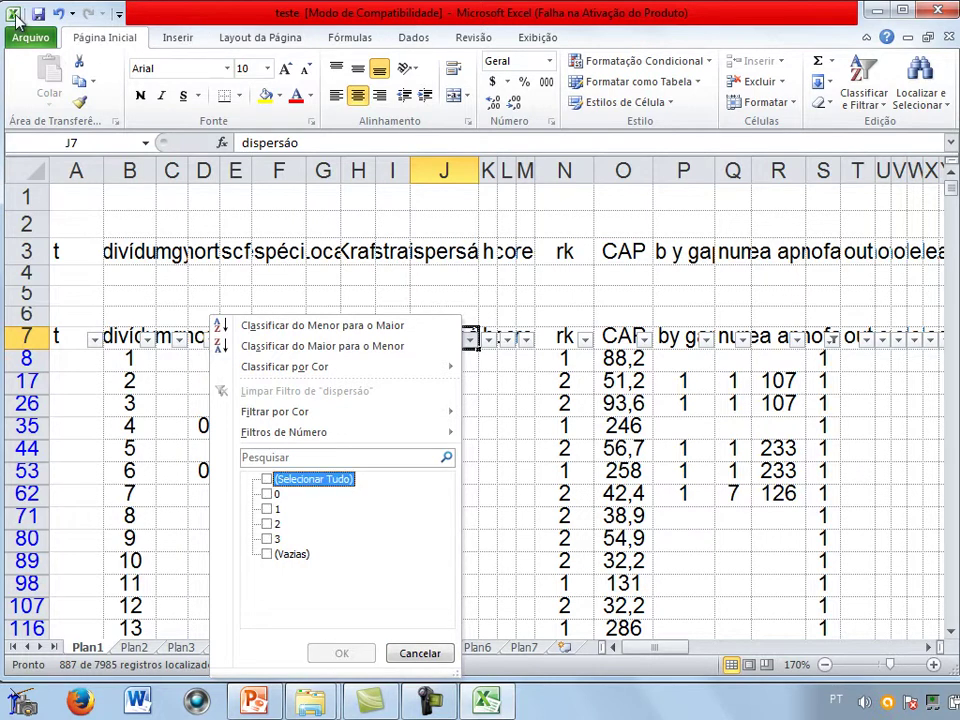
{"action": "key", "text": "Down"}
{"action": "key", "text": "Down"}
{"action": "key", "text": "Down"}
{"action": "key", "text": "space"}
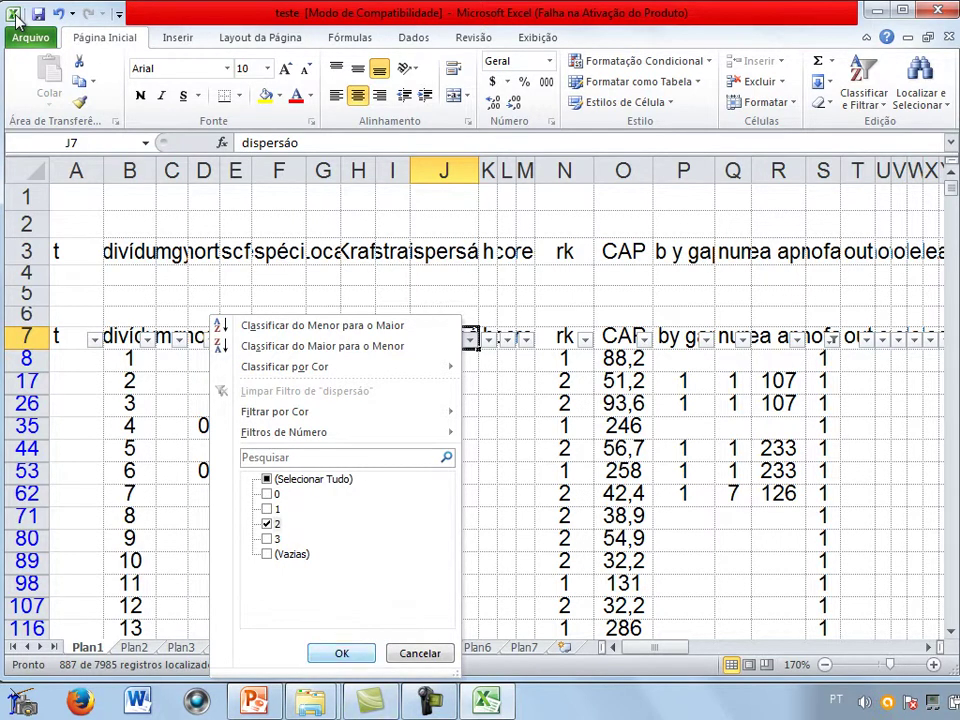
{"action": "key", "text": "Return"}
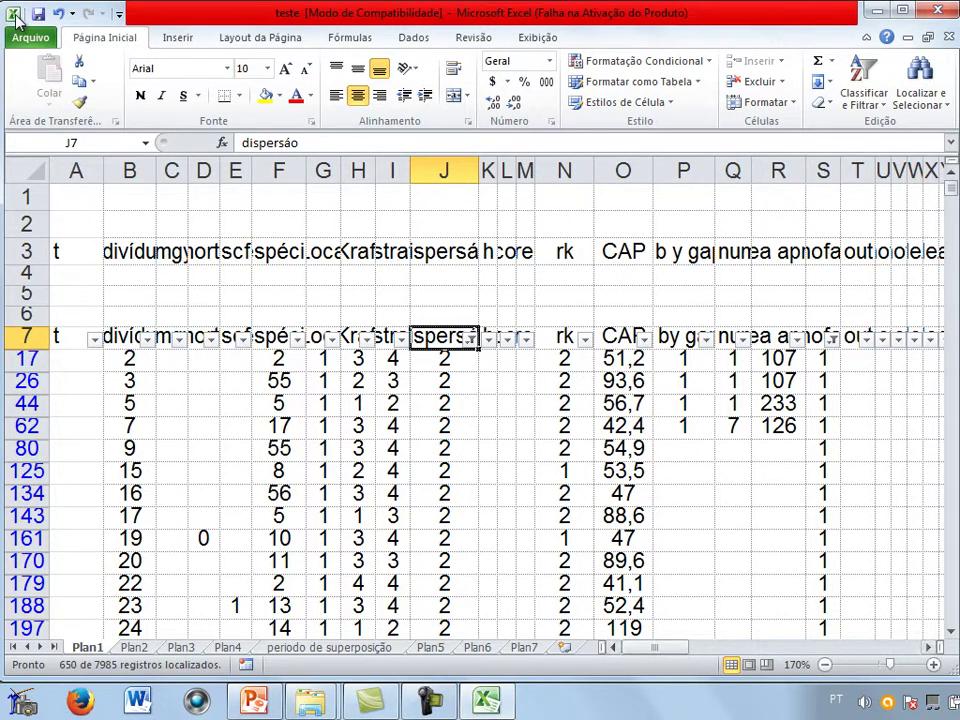
- Highlight the column S values of the filtered records in rows 17 to 134
{"action": "key", "text": "Right"}
{"action": "key", "text": "Right"}
{"action": "key", "text": "Right"}
{"action": "key", "text": "Right"}
{"action": "key", "text": "Right"}
{"action": "key", "text": "Right"}
{"action": "key", "text": "Right"}
{"action": "key", "text": "Right"}
{"action": "key", "text": "Right"}
{"action": "key", "text": "Down"}
{"action": "key", "text": "shift+Down"}
{"action": "key", "text": "shift+Down"}
{"action": "key", "text": "shift+Down"}
{"action": "key", "text": "shift+Down"}
{"action": "key", "text": "shift+Down"}
{"action": "key", "text": "shift+Down"}
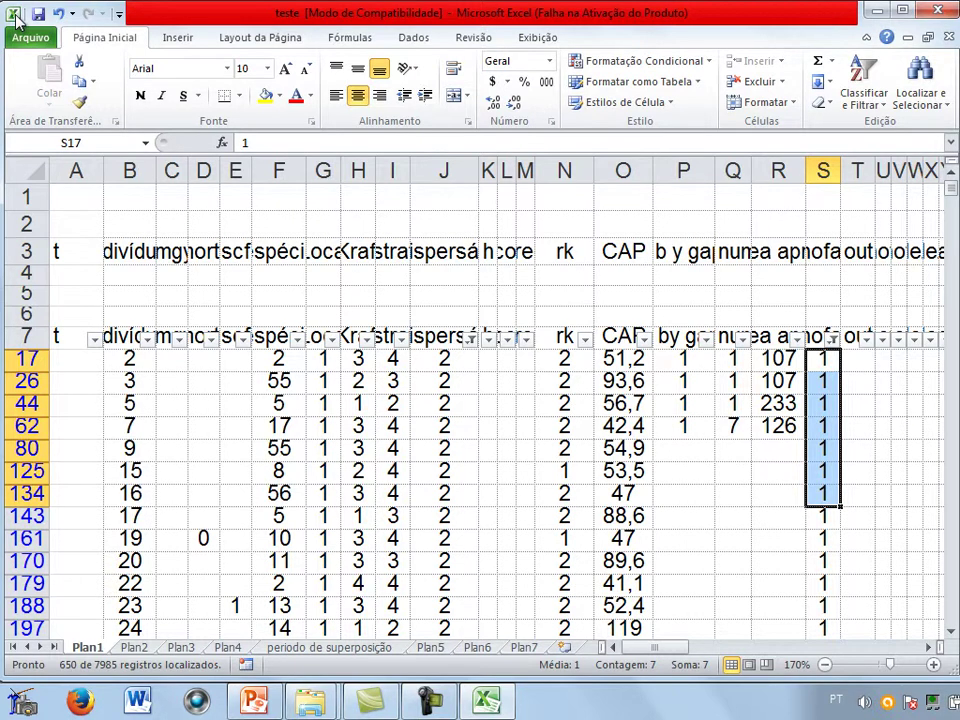
- Highlight the column J dispersáo values of the filtered records in rows 17 to 170
{"action": "key", "text": "Left"}
{"action": "key", "text": "Left"}
{"action": "key", "text": "Left"}
{"action": "key", "text": "Left"}
{"action": "key", "text": "Left"}
{"action": "key", "text": "Left"}
{"action": "key", "text": "Left"}
{"action": "key", "text": "Left"}
{"action": "key", "text": "Left"}
{"action": "key", "text": "shift+Down"}
{"action": "key", "text": "shift+Down"}
{"action": "key", "text": "shift+Down"}
{"action": "key", "text": "shift+Down"}
{"action": "key", "text": "shift+Down"}
{"action": "key", "text": "shift+Down"}
{"action": "key", "text": "shift+Down"}
{"action": "key", "text": "shift+Down"}
{"action": "key", "text": "shift+Down"}
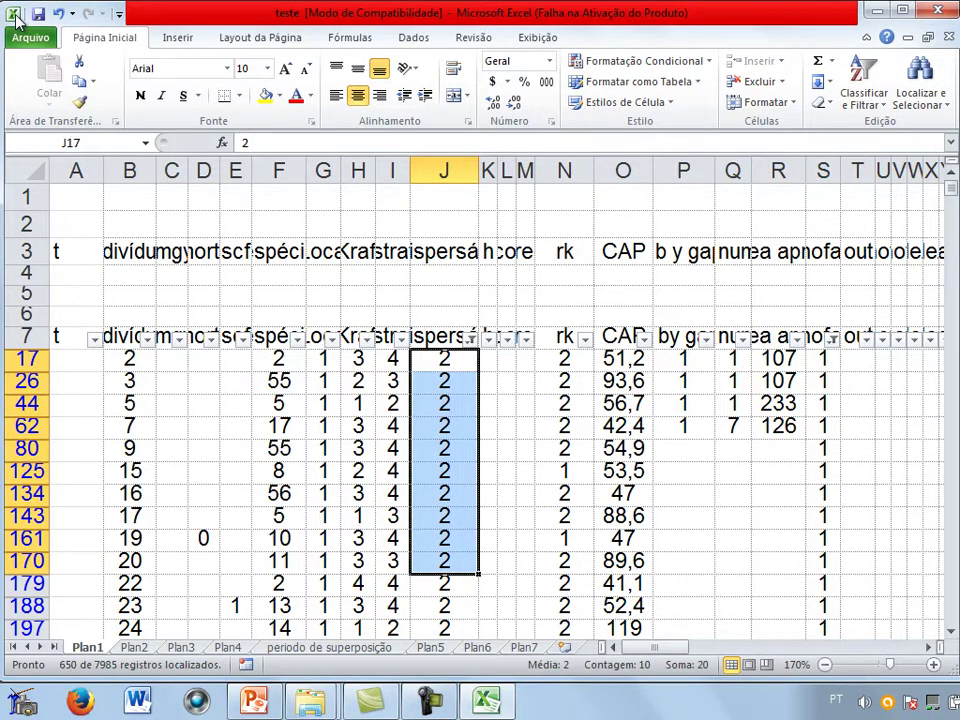
- Highlight the column F espécie values of the filtered records in rows 17 to 188
{"action": "key", "text": "Left"}
{"action": "key", "text": "Left"}
{"action": "key", "text": "Left"}
{"action": "key", "text": "Left"}
{"action": "key", "text": "shift+Down"}
{"action": "key", "text": "shift+Down"}
{"action": "key", "text": "shift+Down"}
{"action": "key", "text": "shift+Down"}
{"action": "key", "text": "shift+Down"}
{"action": "key", "text": "shift+Down"}
{"action": "key", "text": "shift+Down"}
{"action": "key", "text": "shift+Down"}
{"action": "key", "text": "shift+Down"}
{"action": "key", "text": "shift+Down"}
{"action": "key", "text": "shift+Down"}
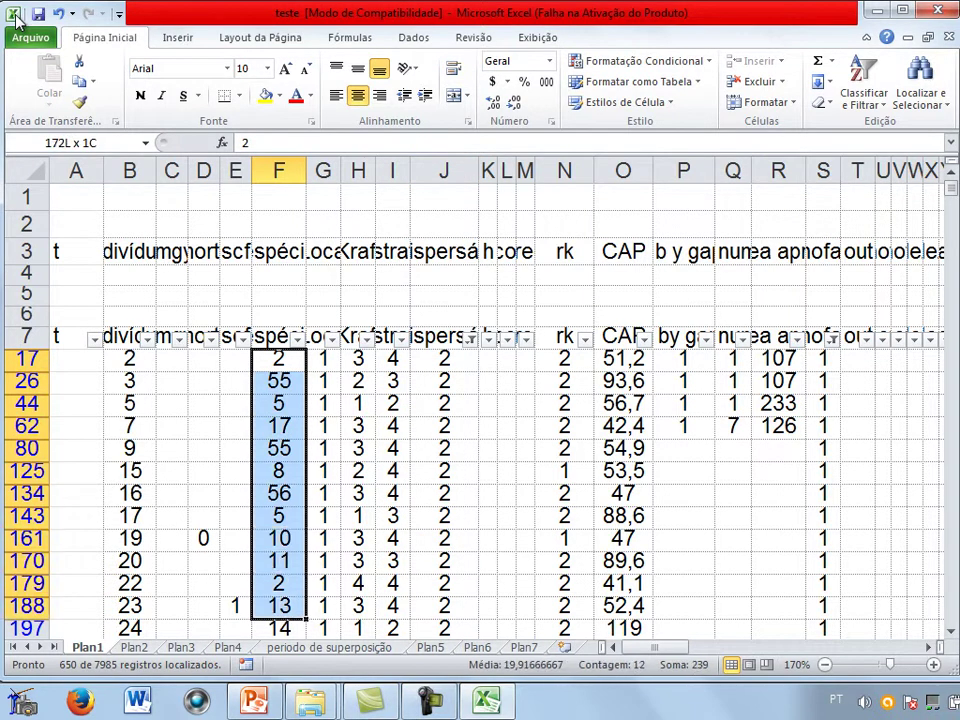
- Filter the espécie column to show only species 2 among the records with dispersáo 2
{"action": "key", "text": "Up"}
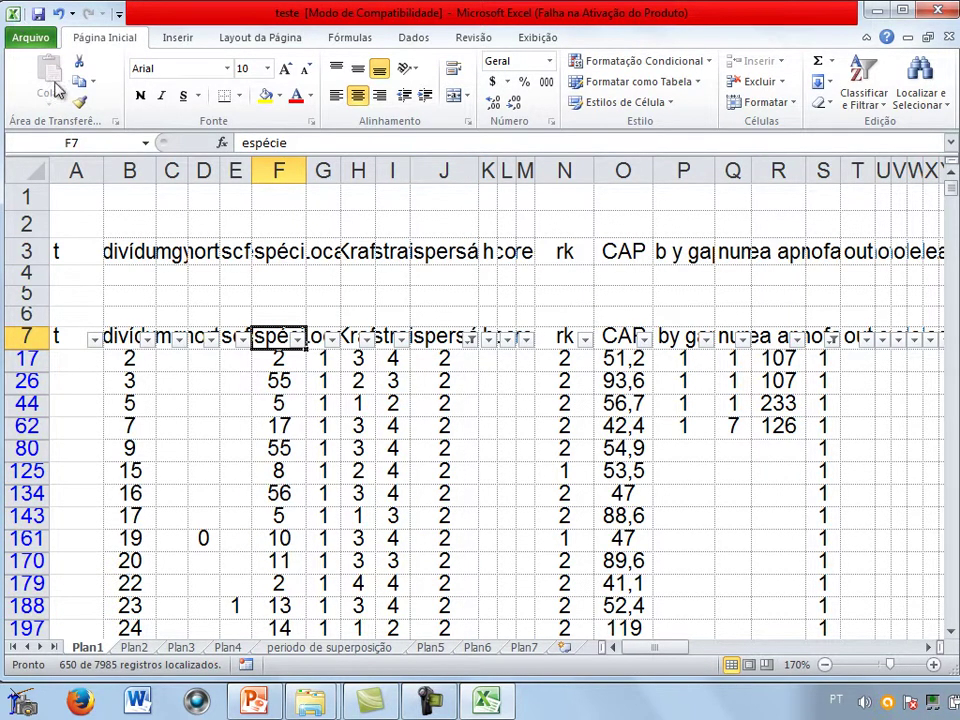
{"action": "key", "text": "alt+Down"}
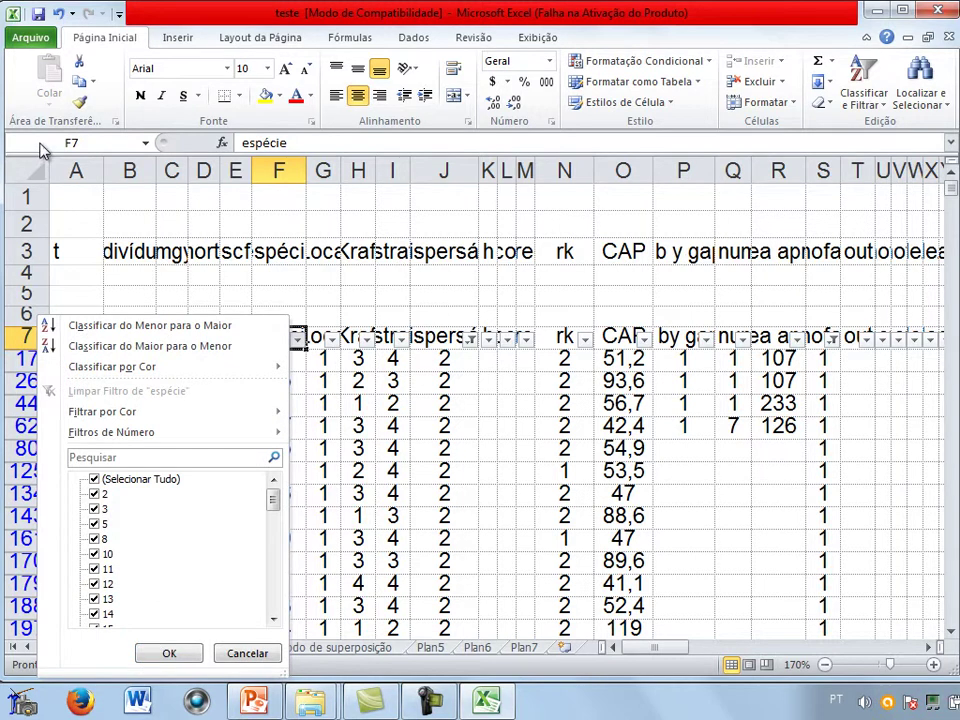
{"action": "key", "text": "Tab"}
{"action": "key", "text": "space"}
{"action": "key", "text": "Down"}
{"action": "key", "text": "space"}
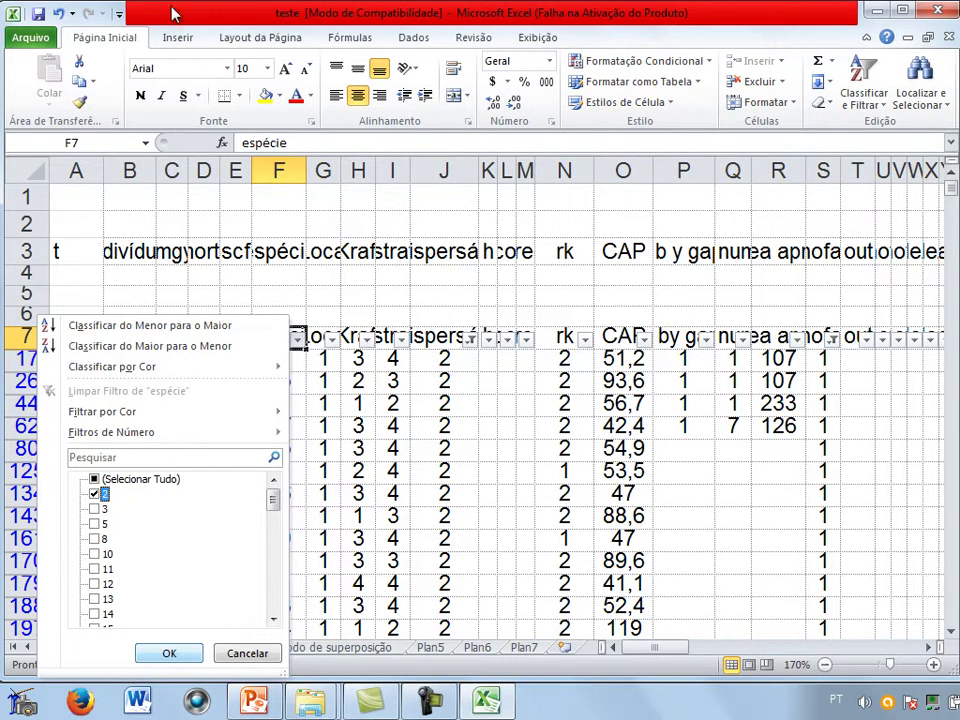
{"action": "key", "text": "Return"}
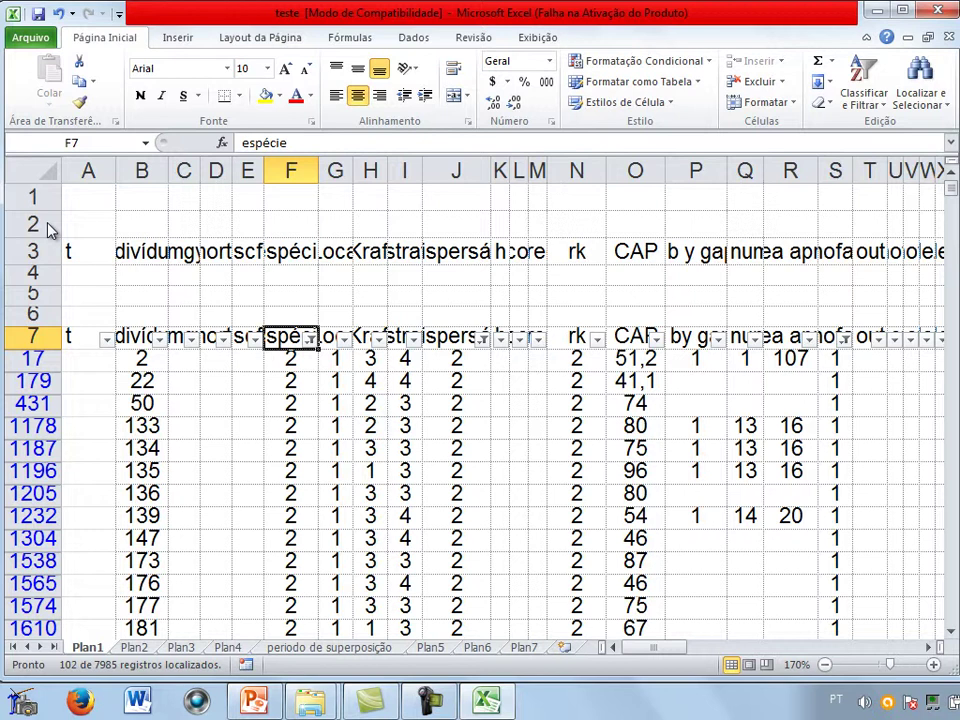
- Reselect all species in the espécie column filter, keeping the dispersáo filter at 2
{"action": "key", "text": "alt+Down"}
{"action": "key", "text": "space"}
{"action": "key", "text": "Return"}
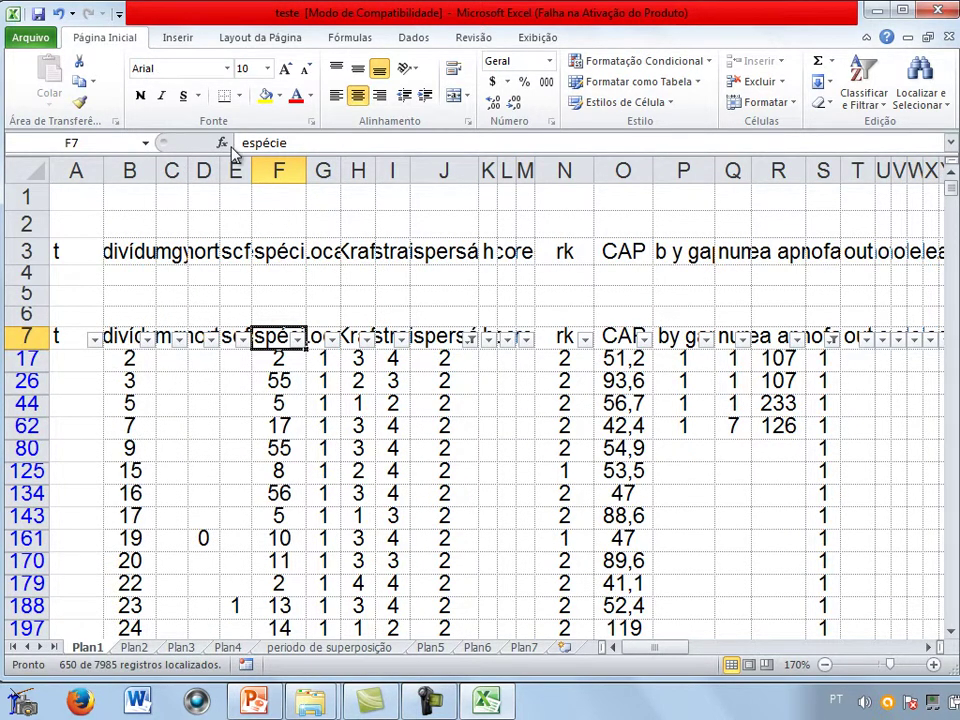
- Highlight the column I values of the dispersáo 2 records in rows 17 to 188
{"action": "key", "text": "Right"}
{"action": "key", "text": "Right"}
{"action": "key", "text": "Right"}
{"action": "key", "text": "Down"}
{"action": "key", "text": "shift+Down"}
{"action": "key", "text": "shift+Down"}
{"action": "key", "text": "shift+Down"}
{"action": "key", "text": "shift+Down"}
{"action": "key", "text": "shift+Down"}
{"action": "key", "text": "shift+Down"}
{"action": "key", "text": "shift+Down"}
{"action": "key", "text": "shift+Down"}
{"action": "key", "text": "shift+Down"}
{"action": "key", "text": "shift+Down"}
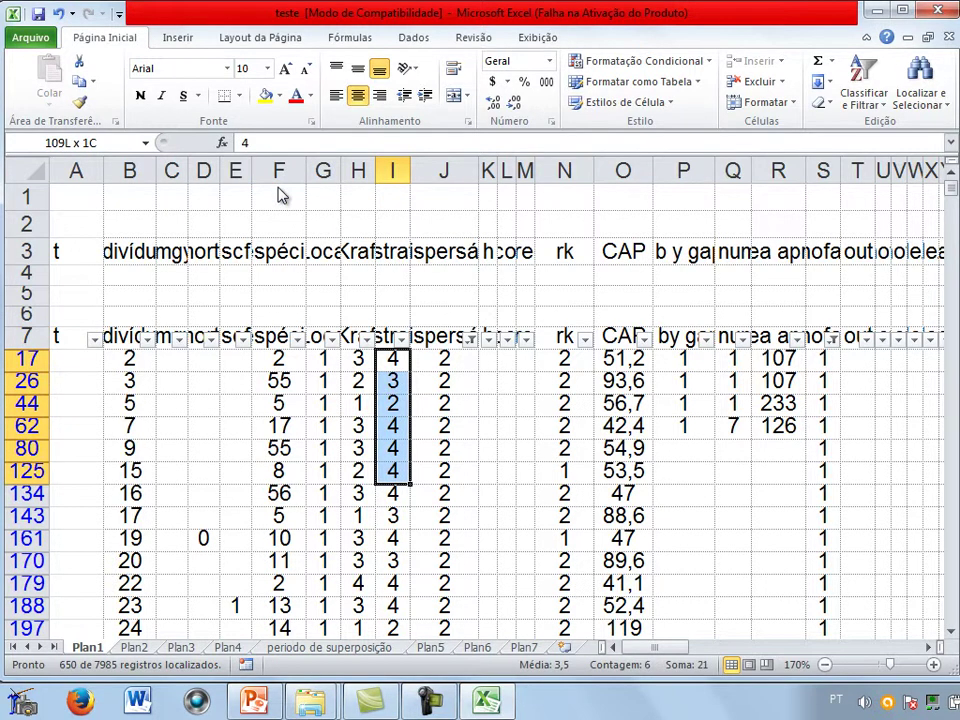
{"action": "key", "text": "shift+Down"}
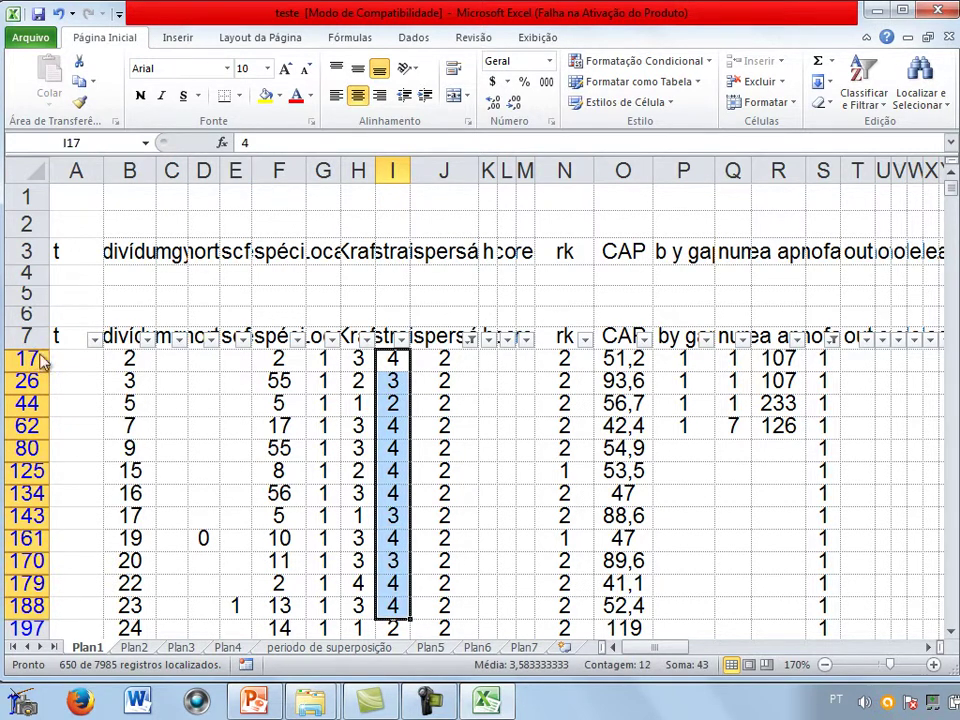
- Go through the row 7 headers of the other filterable variables, including rk, i by gap and area aprox
{"action": "key", "text": "Up"}
{"action": "key", "text": "Left"}
{"action": "key", "text": "Left"}
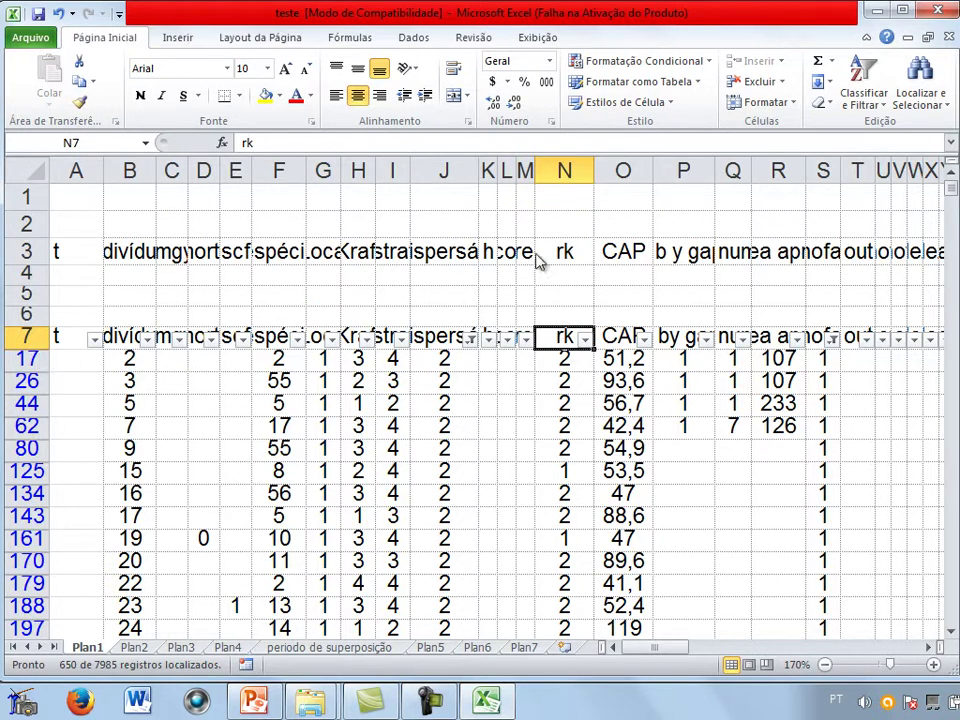
{"action": "left_click", "coordinate": [680, 337]}
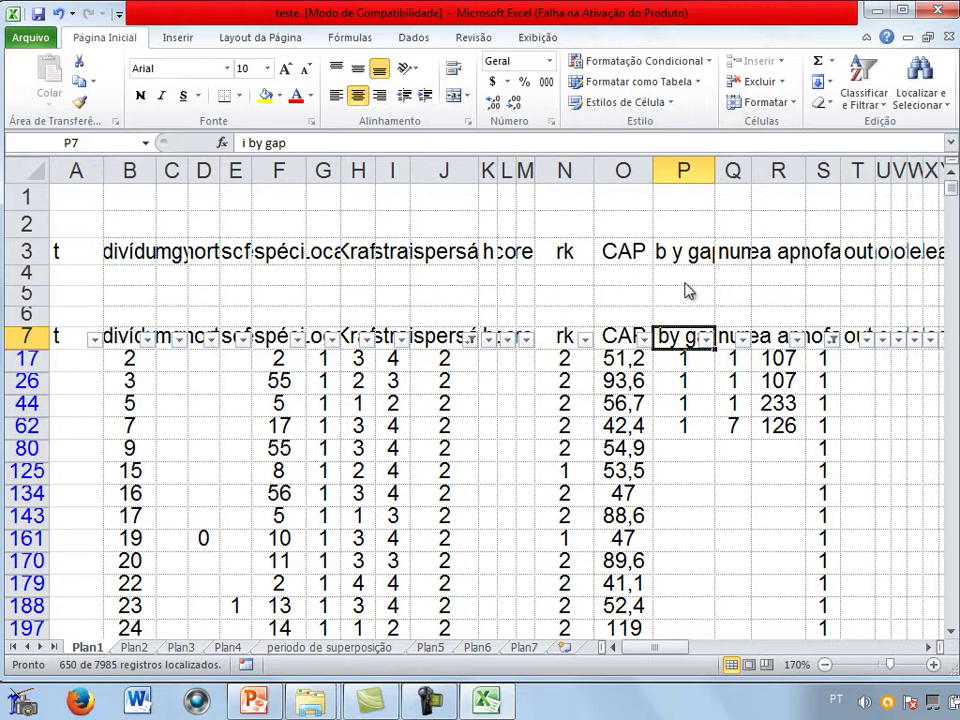
{"action": "key", "text": "Right"}
{"action": "key", "text": "Right"}
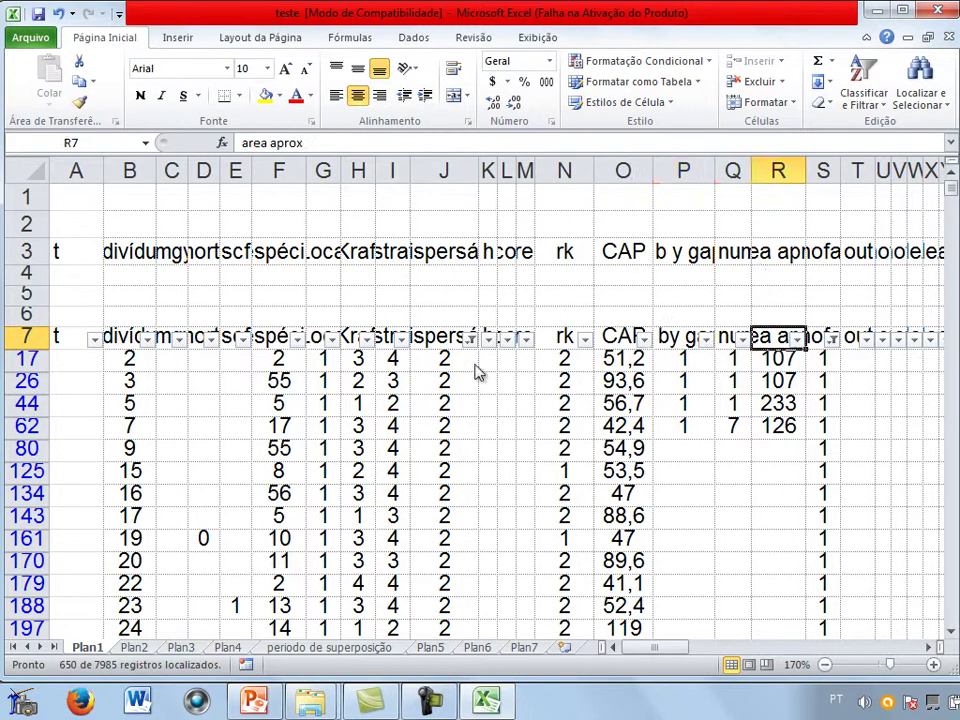
- Go through the row 7 headers in the columns beyond area aprox and return to column A
{"action": "key", "text": "Right"}
{"action": "key", "text": "Right"}
{"action": "key", "text": "Right"}
{"action": "key", "text": "Right"}
{"action": "key", "text": "Right"}
{"action": "key", "text": "Right"}
{"action": "key", "text": "Right"}
{"action": "key", "text": "Right"}
{"action": "key", "text": "Right"}
{"action": "key", "text": "Right"}
{"action": "key", "text": "Right"}
{"action": "key", "text": "Right"}
{"action": "key", "text": "Right"}
{"action": "key", "text": "Right"}
{"action": "key", "text": "Right"}
{"action": "key", "text": "Right"}
{"action": "key", "text": "Right"}
{"action": "key", "text": "Right"}
{"action": "key", "text": "Right"}
{"action": "key", "text": "Right"}
{"action": "key", "text": "Right"}
{"action": "key", "text": "Right"}
{"action": "key", "text": "Right"}
{"action": "key", "text": "Right"}
{"action": "key", "text": "Right"}
{"action": "key", "text": "Right"}
{"action": "key", "text": "Right"}
{"action": "key", "text": "Right"}
{"action": "key", "text": "Right"}
{"action": "key", "text": "Right"}
{"action": "key", "text": "Right"}
{"action": "key", "text": "Right"}
{"action": "key", "text": "Right"}
{"action": "key", "text": "Right"}
{"action": "key", "text": "Right"}
{"action": "key", "text": "Right"}
{"action": "key", "text": "Right"}
{"action": "key", "text": "Right"}
{"action": "key", "text": "Right"}
{"action": "key", "text": "Right"}
{"action": "key", "text": "Right"}
{"action": "key", "text": "Right"}
{"action": "key", "text": "Right"}
{"action": "key", "text": "Right"}
{"action": "key", "text": "Right"}
{"action": "key", "text": "Right"}
{"action": "key", "text": "Right"}
{"action": "key", "text": "Right"}
{"action": "key", "text": "Right"}
{"action": "key", "text": "Right"}
{"action": "key", "text": "Right"}
{"action": "key", "text": "Right"}
{"action": "key", "text": "Right"}
{"action": "key", "text": "Right"}
{"action": "key", "text": "Right"}
{"action": "key", "text": "Left"}
{"action": "key", "text": "Left"}
{"action": "key", "text": "Left"}
{"action": "key", "text": "Left"}
{"action": "key", "text": "Left"}
{"action": "key", "text": "Left"}
{"action": "key", "text": "Left"}
{"action": "key", "text": "Left"}
{"action": "key", "text": "Left"}
{"action": "key", "text": "Left"}
{"action": "key", "text": "Left"}
{"action": "key", "text": "Left"}
{"action": "key", "text": "Left"}
{"action": "key", "text": "Left"}
{"action": "key", "text": "Left"}
{"action": "key", "text": "Left"}
{"action": "key", "text": "Left"}
{"action": "key", "text": "Left"}
{"action": "key", "text": "Left"}
{"action": "key", "text": "Left"}
{"action": "key", "text": "Left"}
{"action": "key", "text": "Left"}
{"action": "key", "text": "Left"}
{"action": "key", "text": "Left"}
{"action": "key", "text": "Left"}
{"action": "key", "text": "Left"}
{"action": "key", "text": "Left"}
{"action": "key", "text": "Left"}
{"action": "key", "text": "Left"}
{"action": "key", "text": "Left"}
{"action": "key", "text": "Left"}
{"action": "key", "text": "Left"}
{"action": "key", "text": "Left"}
{"action": "key", "text": "Left"}
{"action": "key", "text": "Left"}
{"action": "key", "text": "Left"}
{"action": "key", "text": "Left"}
{"action": "key", "text": "Left"}
{"action": "key", "text": "Left"}
{"action": "key", "text": "Left"}
{"action": "key", "text": "Left"}
{"action": "key", "text": "Left"}
{"action": "key", "text": "Left"}
{"action": "key", "text": "Left"}
{"action": "key", "text": "Left"}
{"action": "key", "text": "Left"}
{"action": "key", "text": "Left"}
{"action": "key", "text": "Left"}
{"action": "key", "text": "Left"}
{"action": "key", "text": "Left"}
{"action": "key", "text": "Left"}
{"action": "key", "text": "Left"}
{"action": "key", "text": "Left"}
{"action": "key", "text": "Left"}
{"action": "key", "text": "Left"}
{"action": "key", "text": "Left"}
{"action": "key", "text": "Left"}
{"action": "key", "text": "Left"}
{"action": "key", "text": "Left"}
{"action": "key", "text": "Left"}
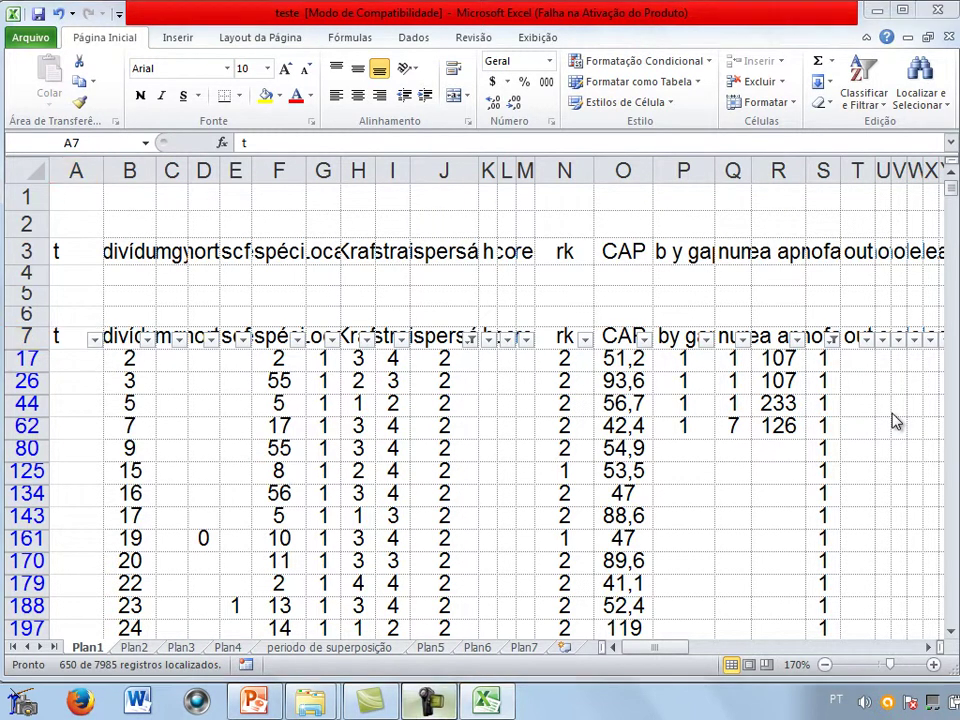
{"action": "key", "text": "F10"}
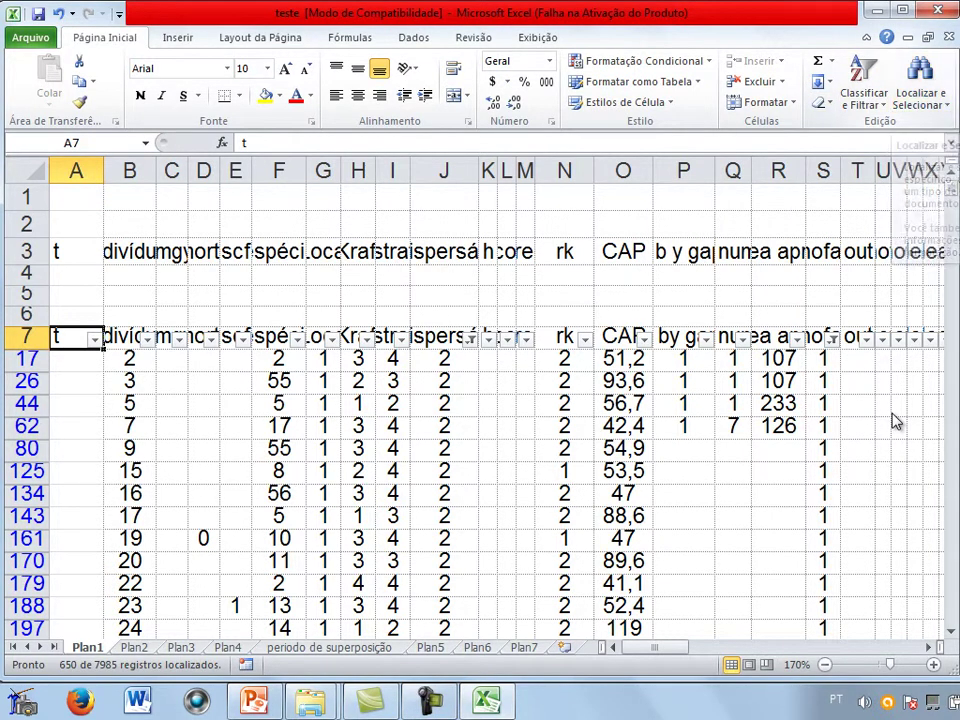
- Reselect all values, 1 to 9, in the fenofase column filter
{"action": "left_click", "coordinate": [524, 338]}
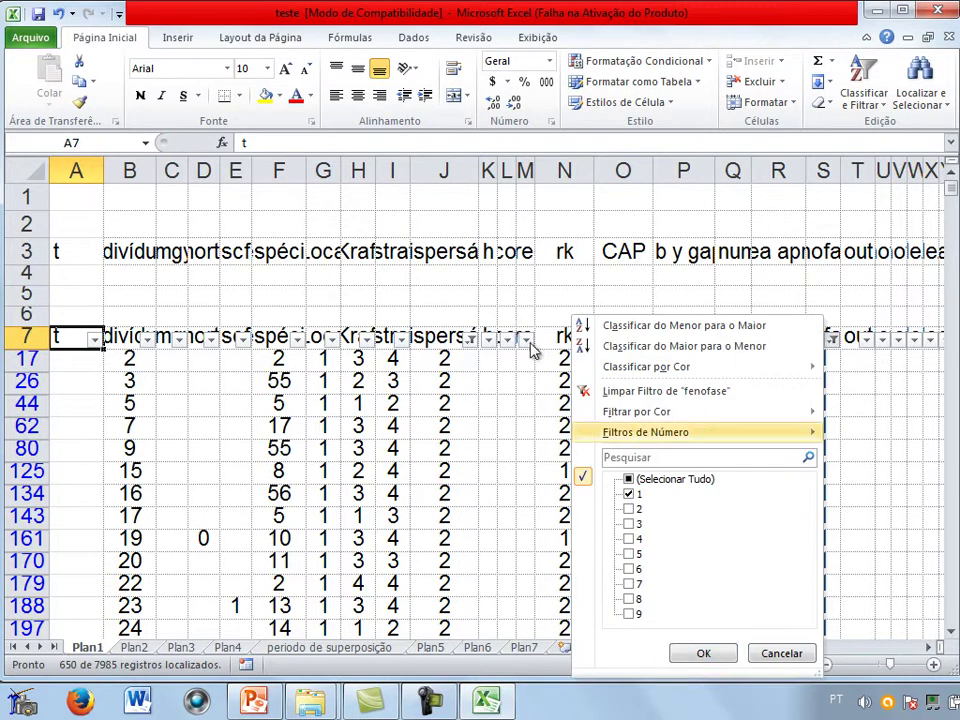
{"action": "left_click", "coordinate": [629, 479]}
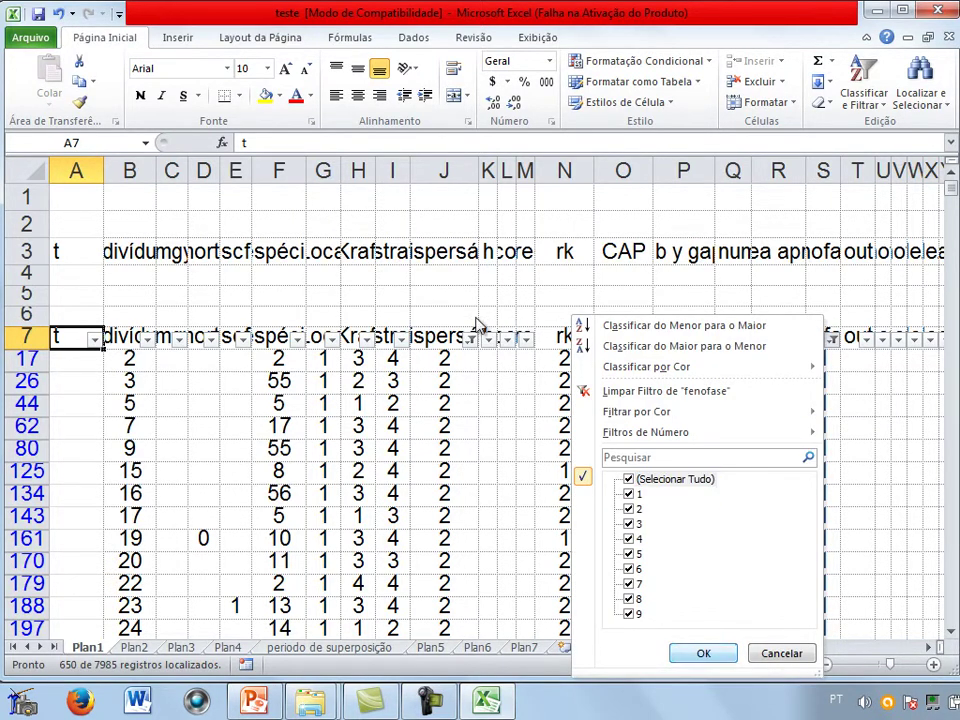
{"action": "left_click", "coordinate": [703, 653]}
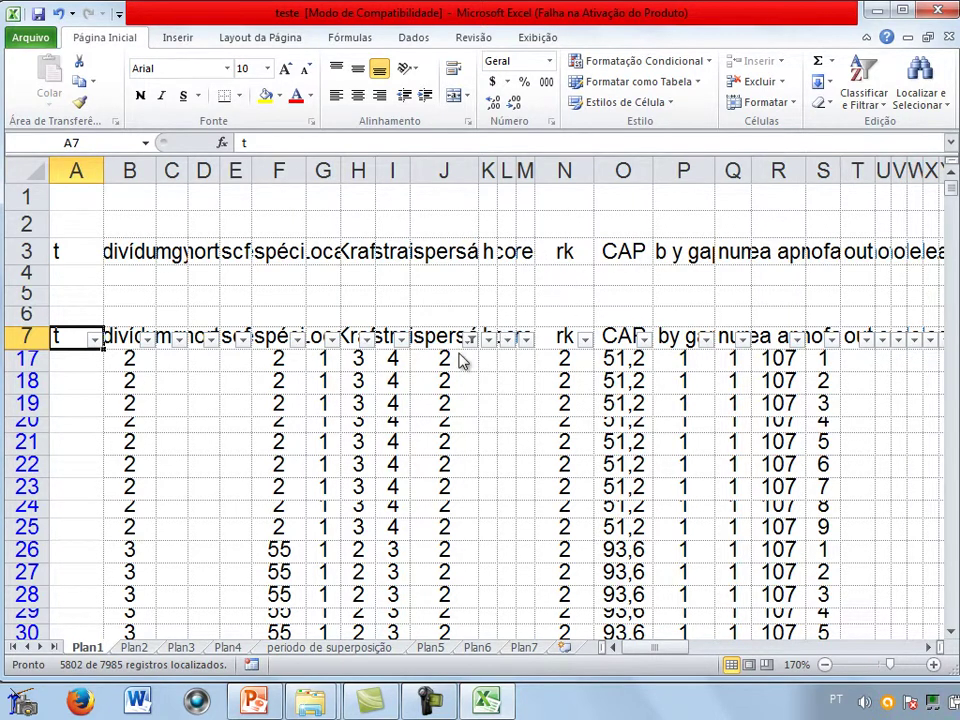
- Reselect all values in the dispersáo column filter
{"action": "left_click", "coordinate": [462, 344]}
{"action": "left_click", "coordinate": [470, 338]}
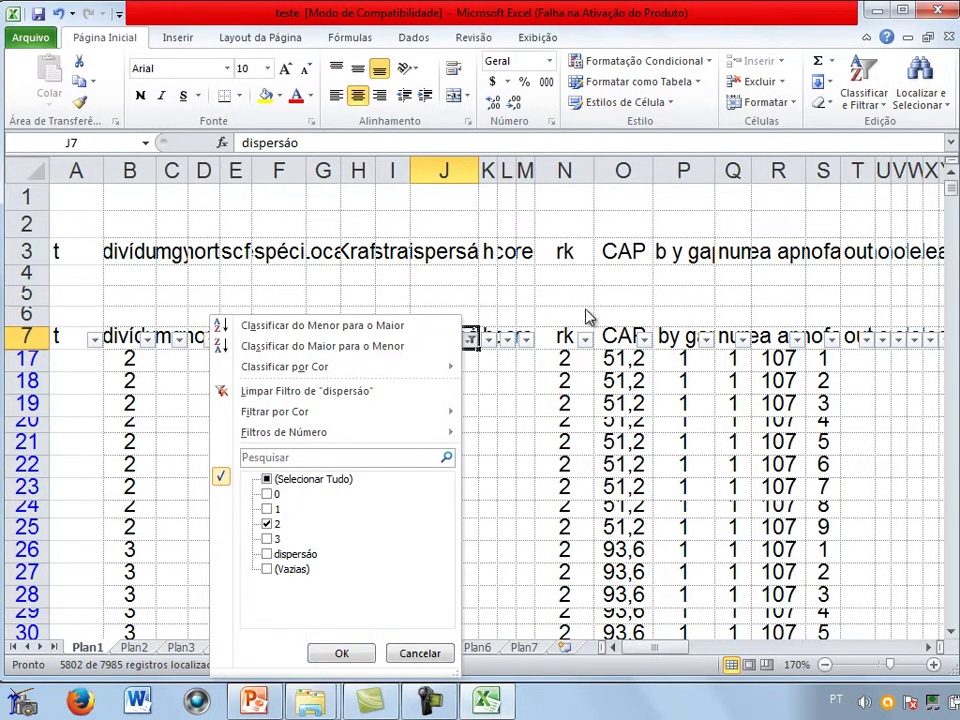
{"action": "key", "text": "space"}
{"action": "key", "text": "Tab"}
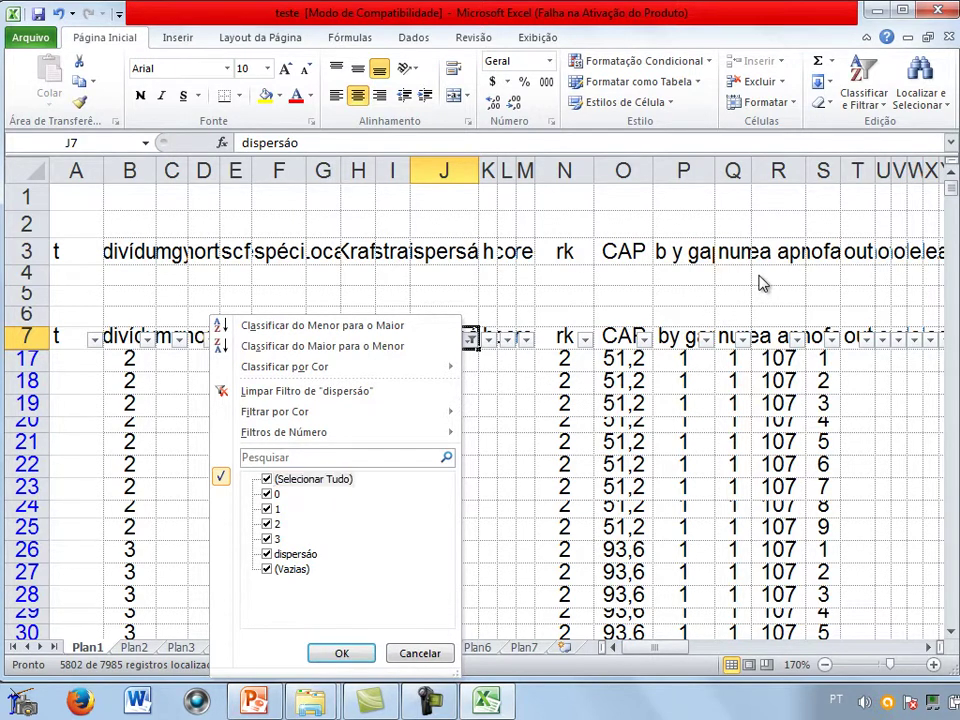
{"action": "key", "text": "Return"}
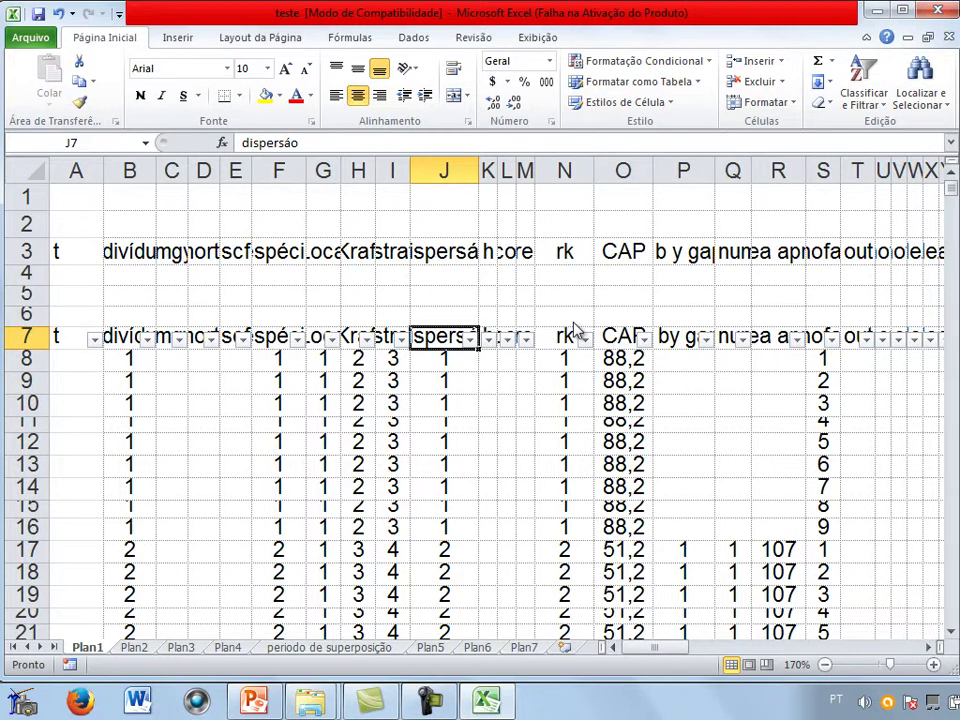
- Examine the extent of the unfiltered Plan1 data at 110% zoom, across the monthly columns and down to the notes below row 7993
{"action": "key", "text": "ctrl+shift+l"}
{"action": "scroll", "coordinate": [575, 340], "scroll_direction": "down", "scroll_amount": 2}
{"action": "key", "text": "ctrl+shift+l"}
{"action": "scroll", "coordinate": [589, 360], "scroll_direction": "down", "scroll_amount": 2}
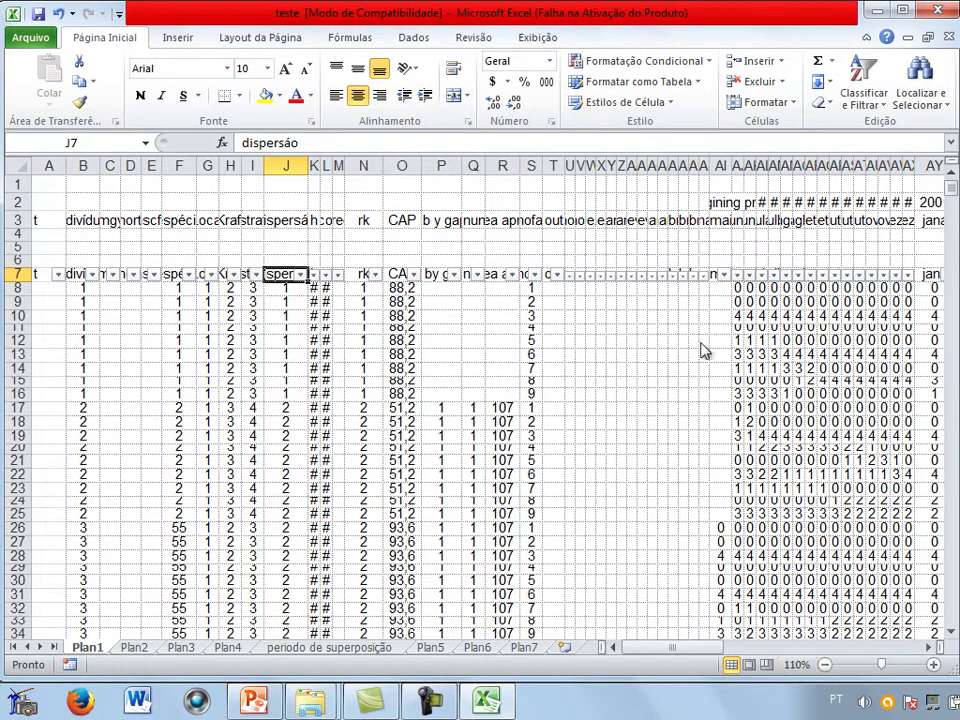
{"action": "scroll", "coordinate": [675, 313], "scroll_direction": "right", "scroll_amount": 5}
{"action": "scroll", "coordinate": [675, 313], "scroll_direction": "right", "scroll_amount": 18}
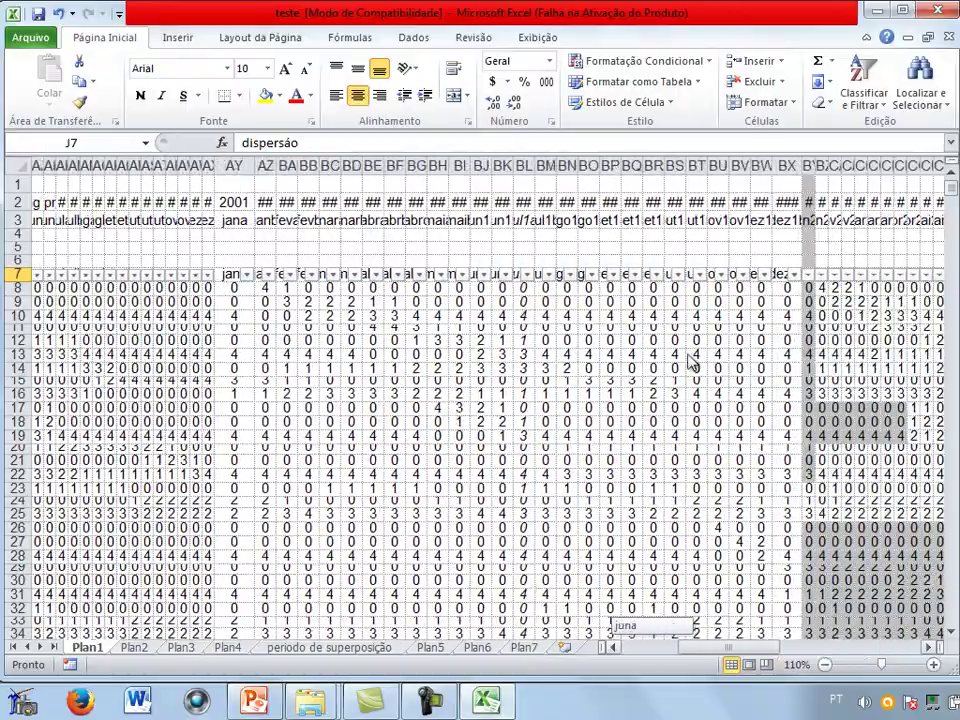
{"action": "scroll", "coordinate": [690, 360], "scroll_direction": "right", "scroll_amount": 10}
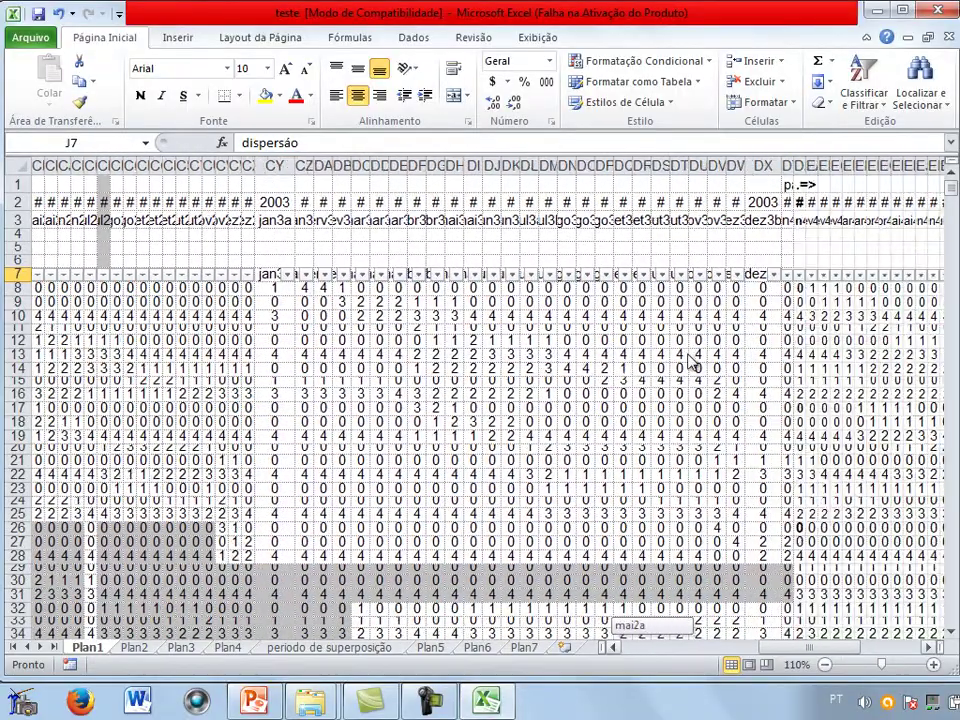
{"action": "scroll", "coordinate": [690, 360], "scroll_direction": "left", "scroll_amount": 8}
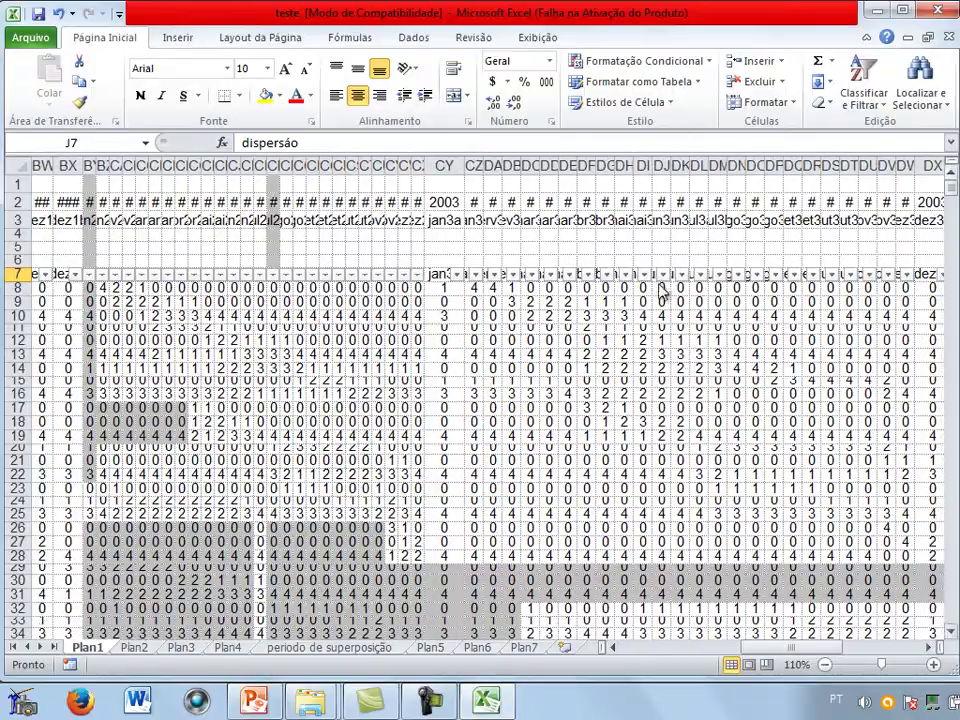
{"action": "scroll", "coordinate": [705, 305], "scroll_direction": "down", "scroll_amount": 20}
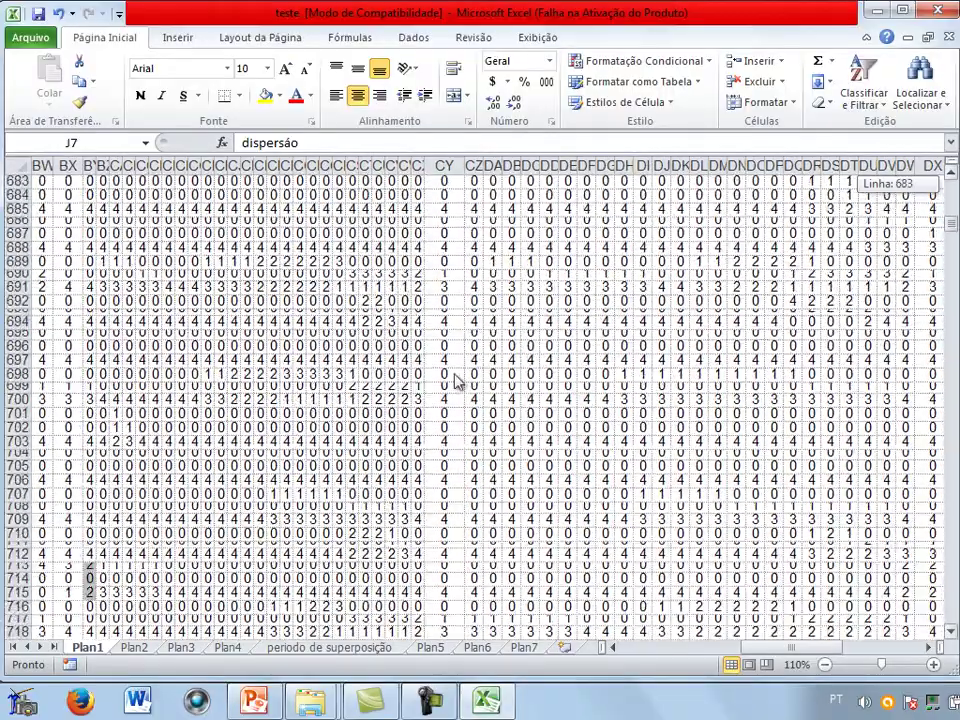
{"action": "scroll", "coordinate": [247, 383], "scroll_direction": "down", "scroll_amount": 20}
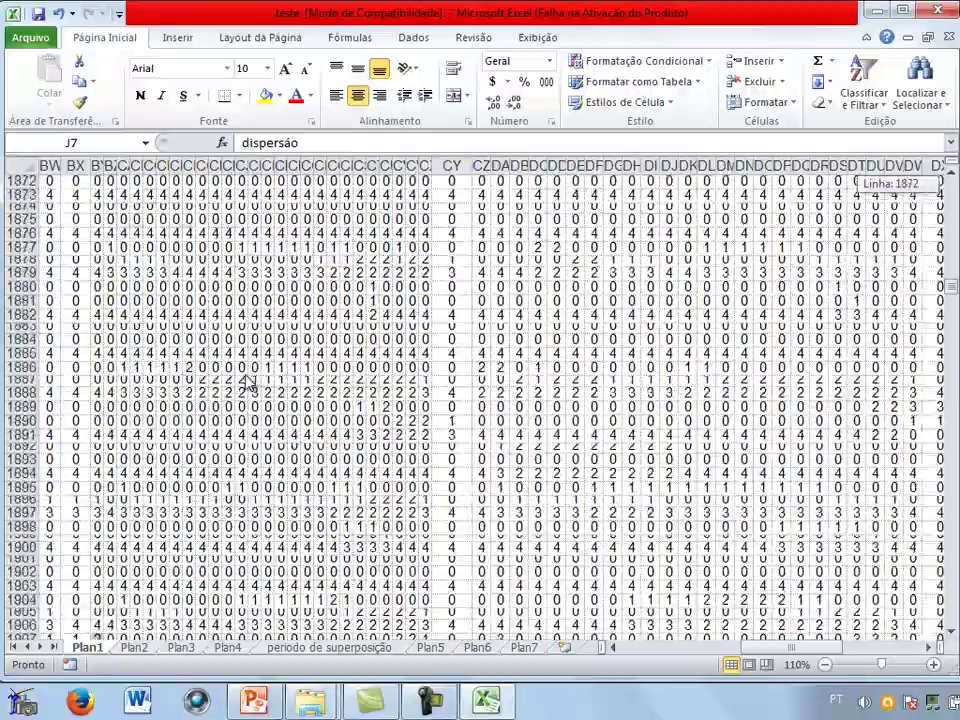
{"action": "scroll", "coordinate": [247, 383], "scroll_direction": "down", "scroll_amount": 20}
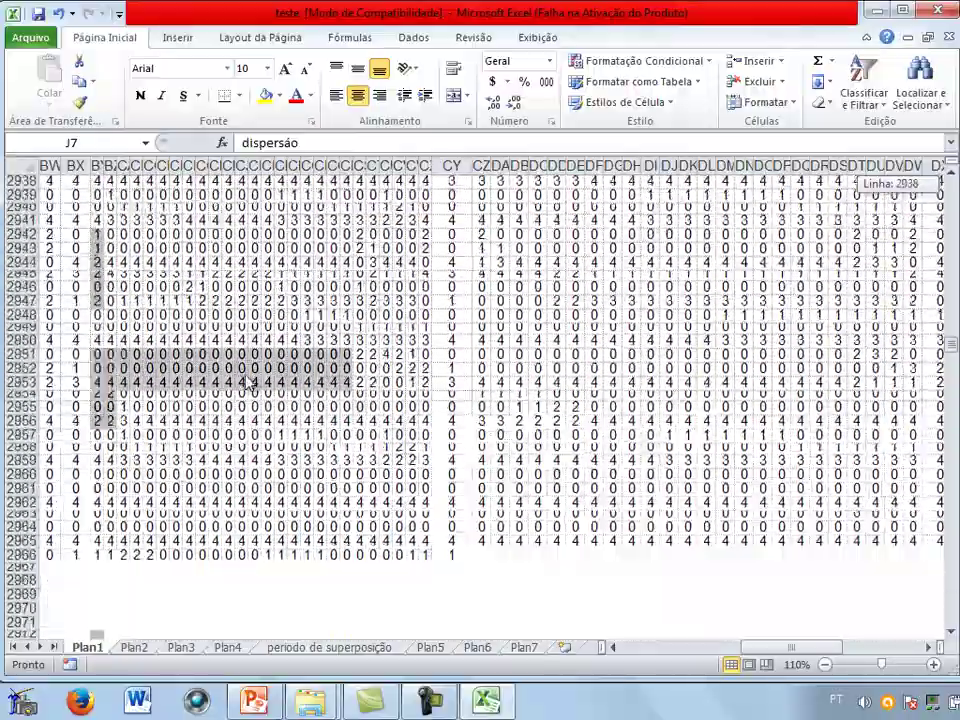
{"action": "scroll", "coordinate": [309, 302], "scroll_direction": "down", "scroll_amount": 20}
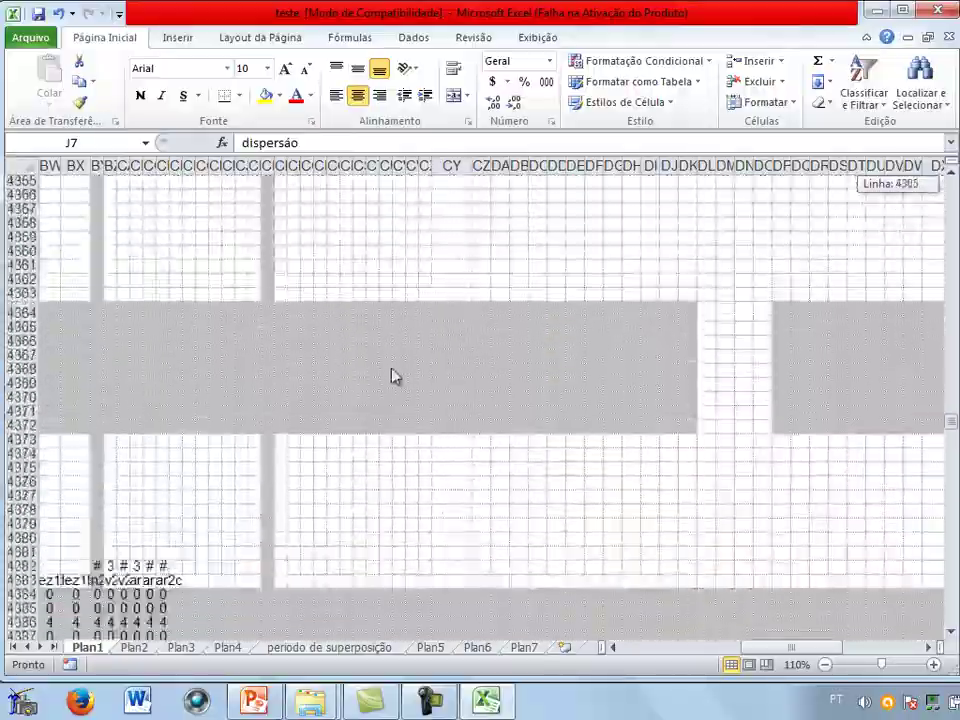
{"action": "scroll", "coordinate": [283, 378], "scroll_direction": "down", "scroll_amount": 20}
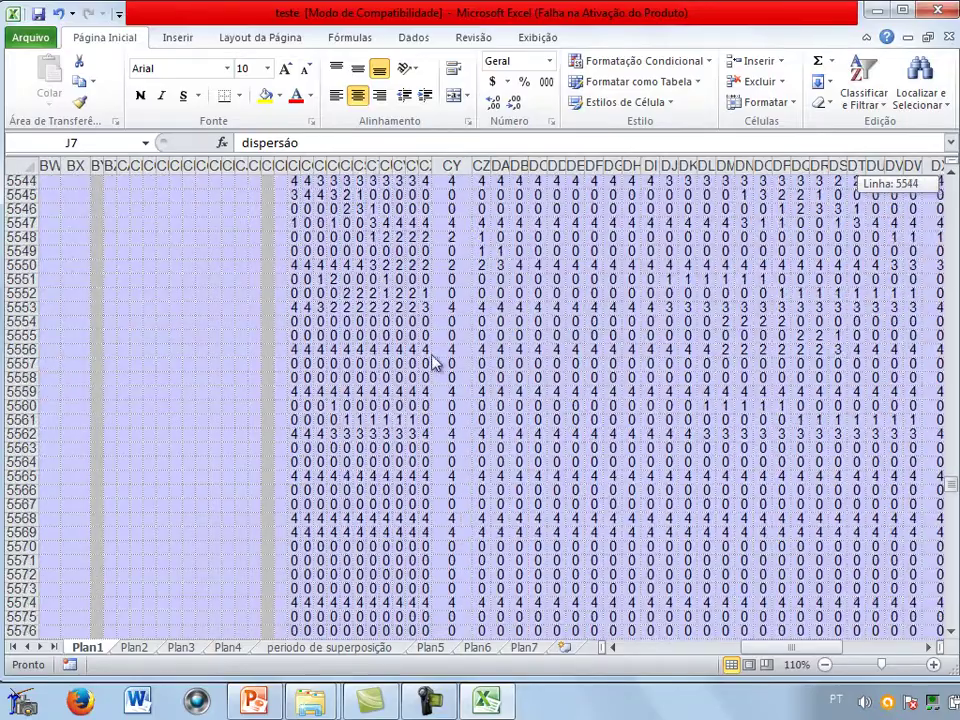
{"action": "scroll", "coordinate": [480, 370], "scroll_direction": "down", "scroll_amount": 20}
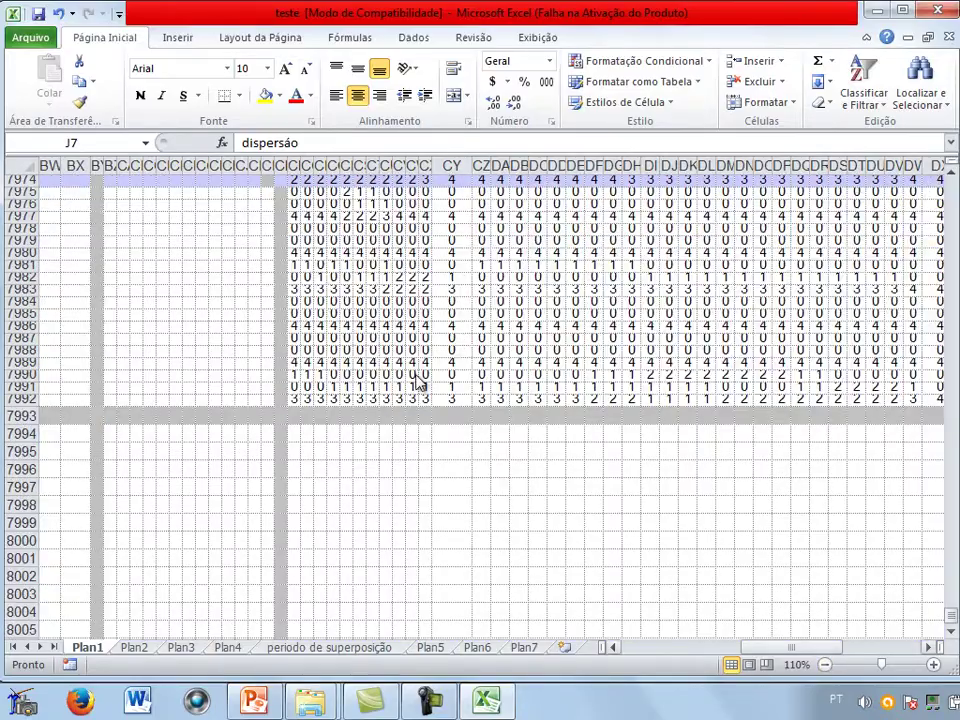
{"action": "scroll", "coordinate": [420, 395], "scroll_direction": "left", "scroll_amount": 20}
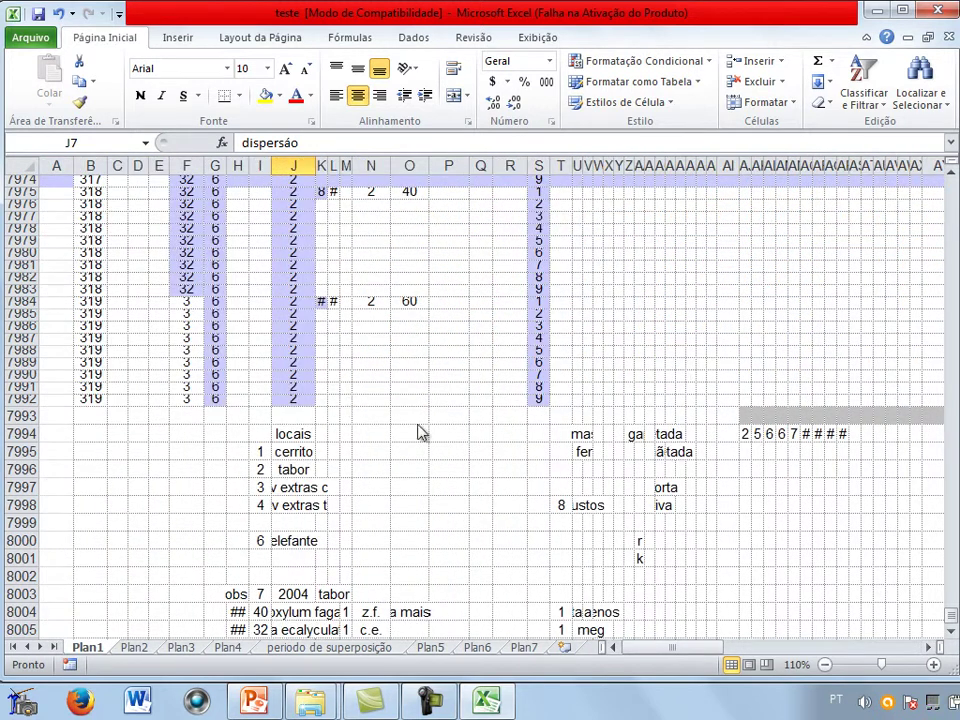
- Close the teste workbook and exit Excel
{"action": "key", "text": "alt+F4"}
{"action": "key", "text": "Tab"}
{"action": "key", "text": "Return"}
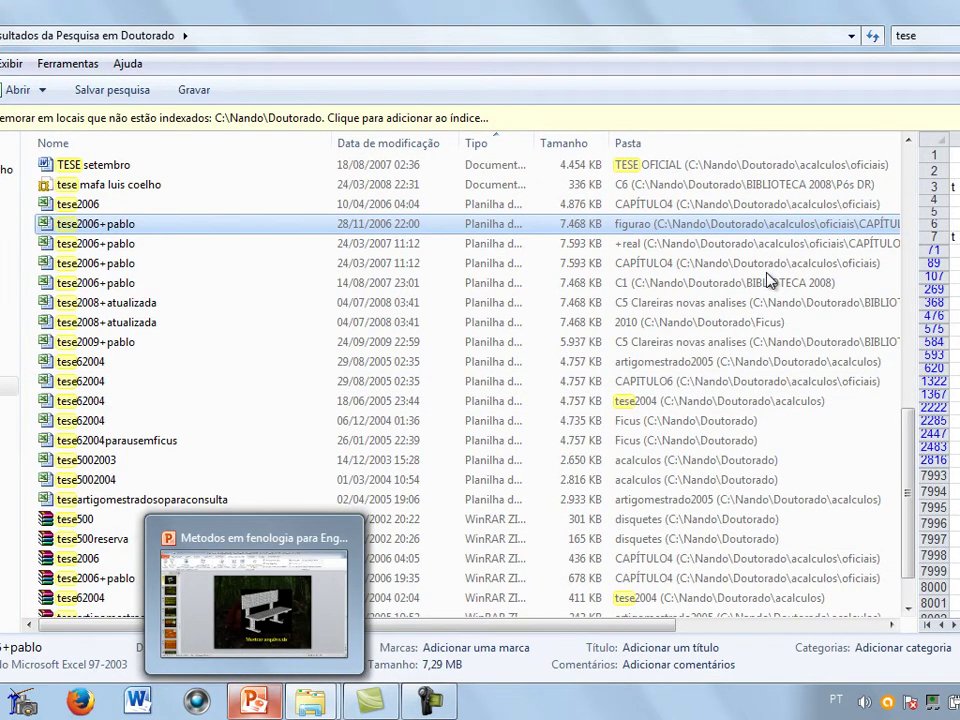
- Switch to the PowerPoint presentation Metodos em fenologia para Eng Amb and run the slide show, revealing the "Mostrar arquivo.xls" text
{"action": "left_click", "coordinate": [254, 700]}
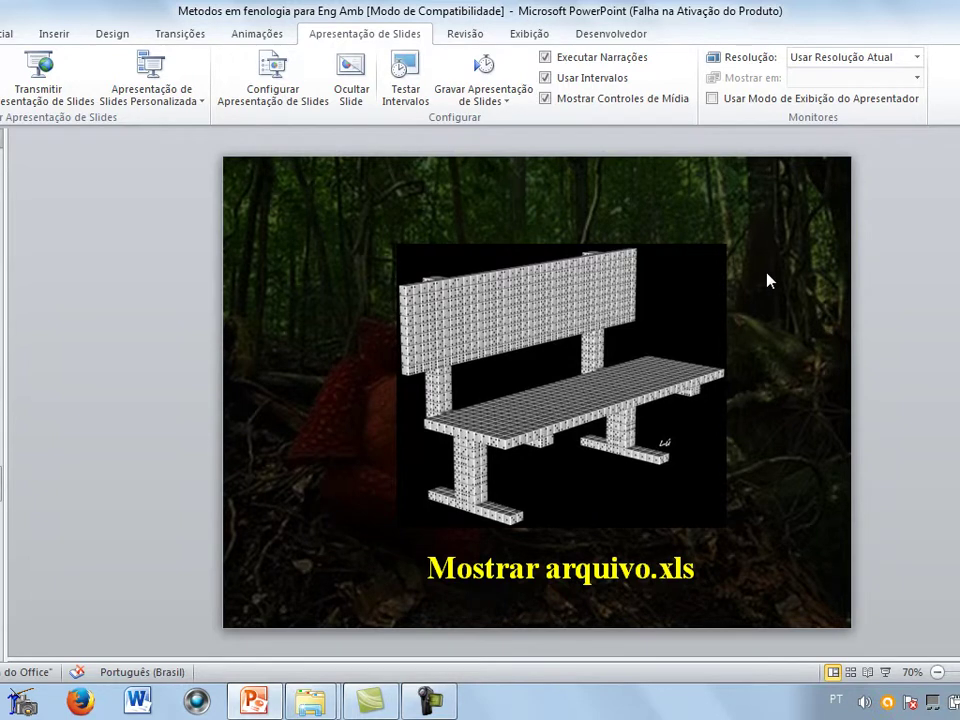
{"action": "key", "text": "F5"}
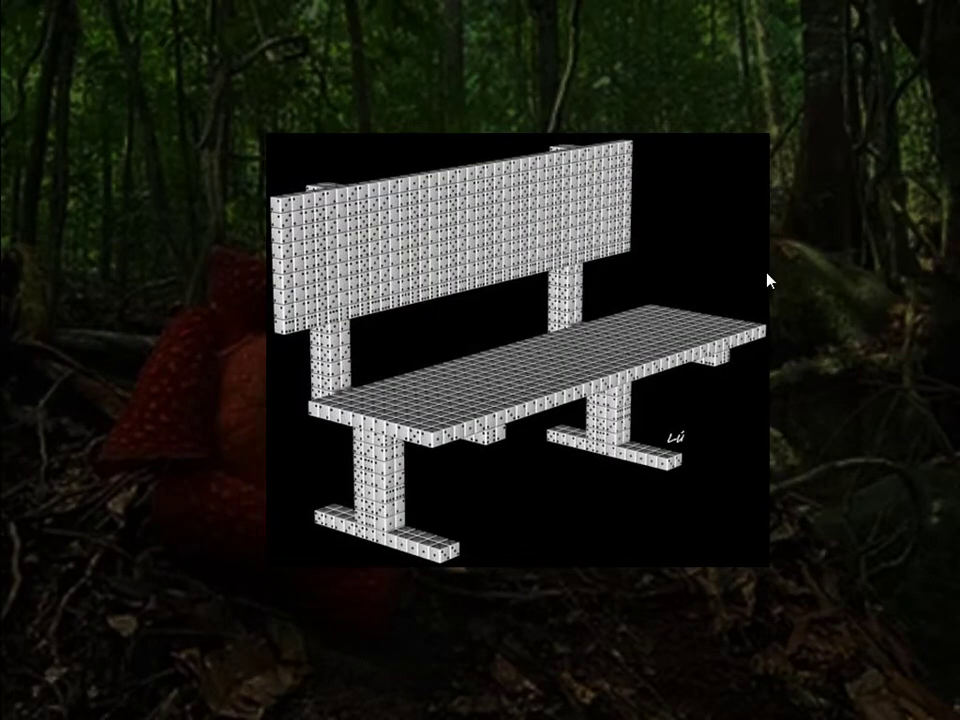
{"action": "left_click", "coordinate": [768, 281]}
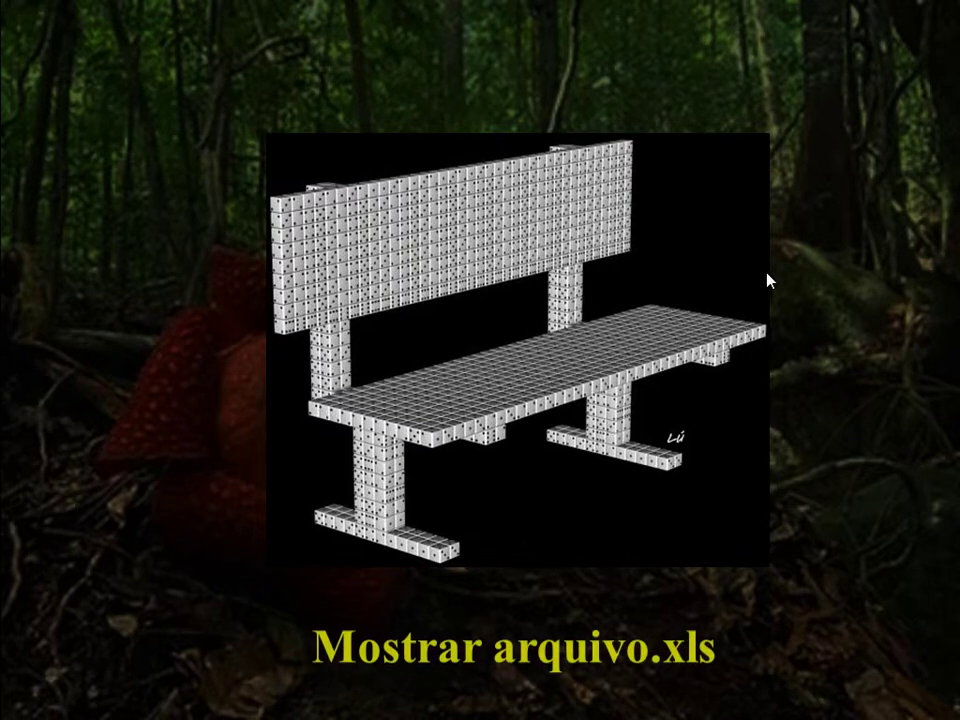